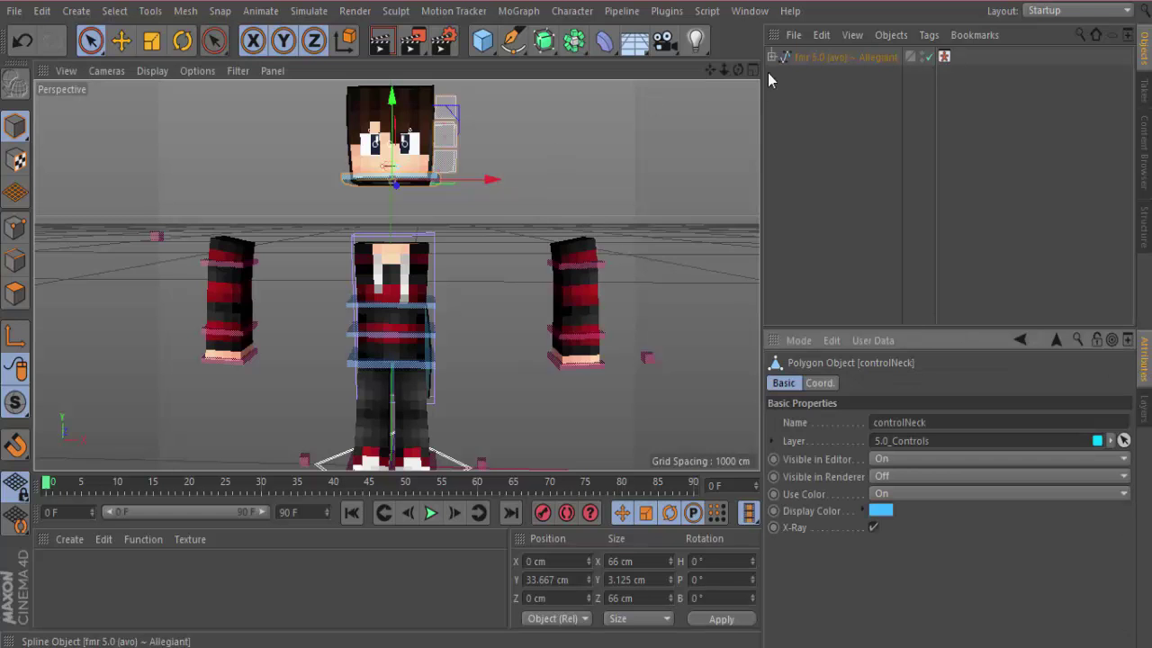
- Select the whole character rig and turn off its cape
left_click_drag(738, 69, 963, 86)
left_click_drag(788, 108, 832, 65)
left_click(834, 63)
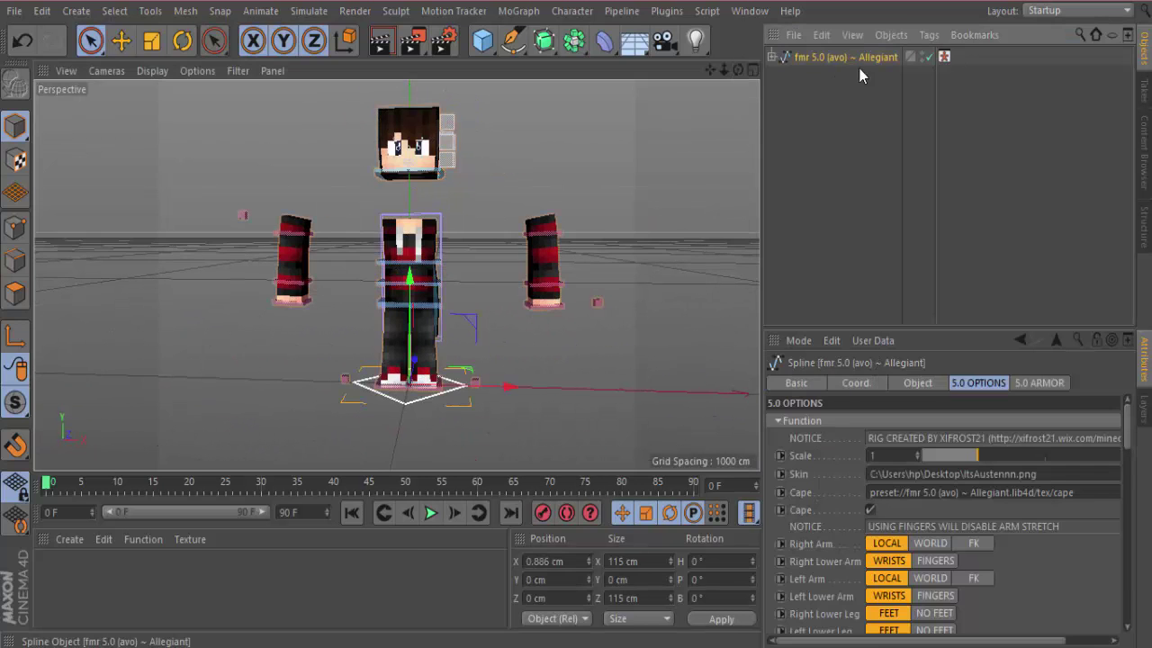
left_click(871, 511)
left_click_drag(738, 69, 703, 109)
scroll(417, 144, "up", 5)
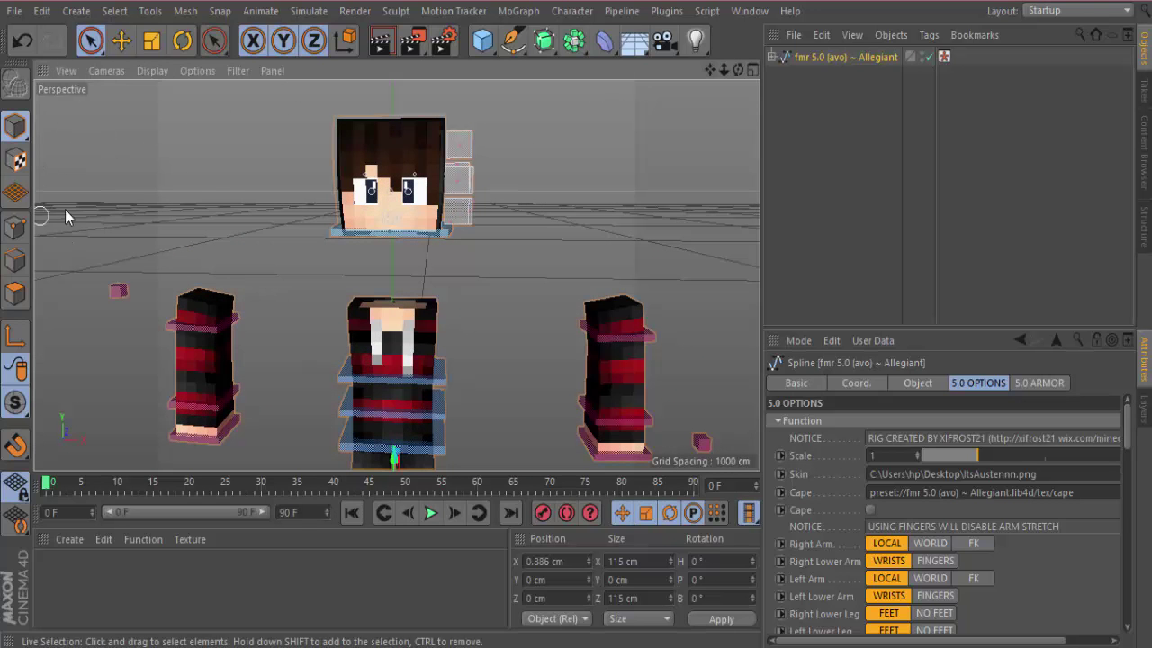
- Show the layer list and move the head's outer hair cube sideways along X to about 108.82 cm
left_click(1145, 410)
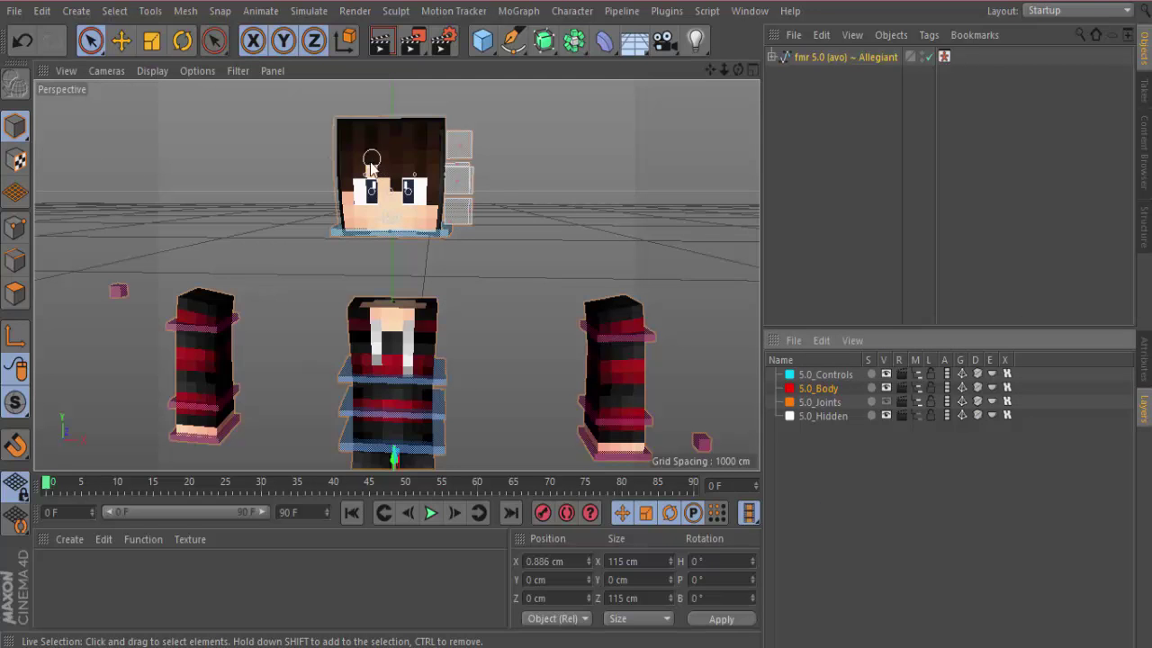
left_click(458, 179)
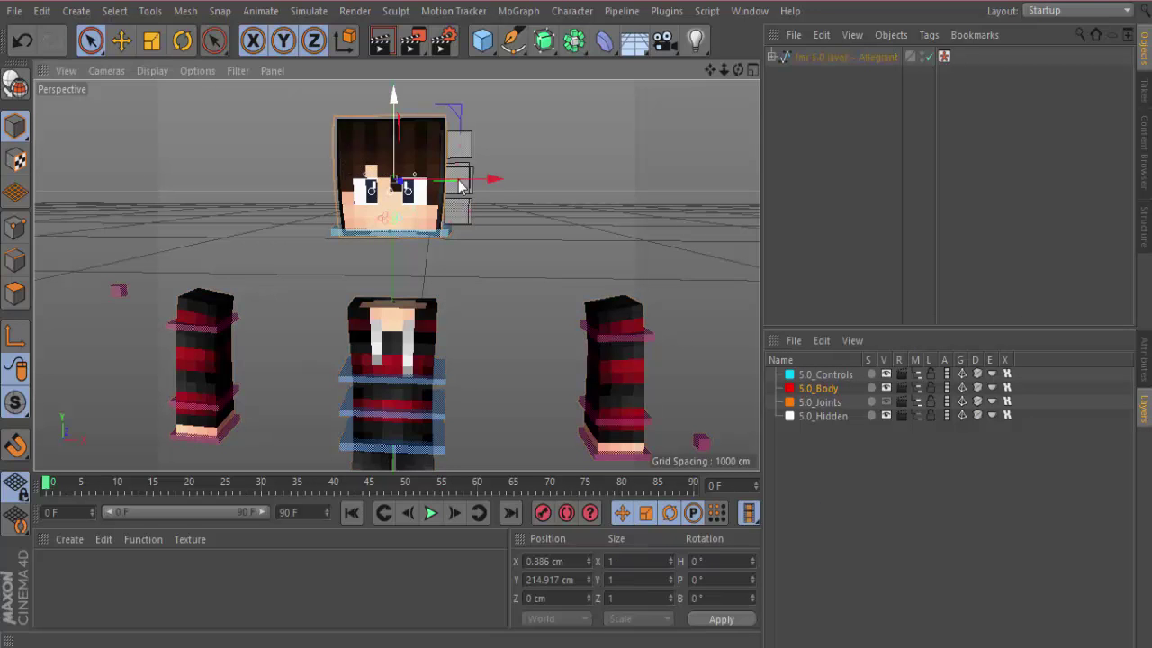
left_click(499, 182)
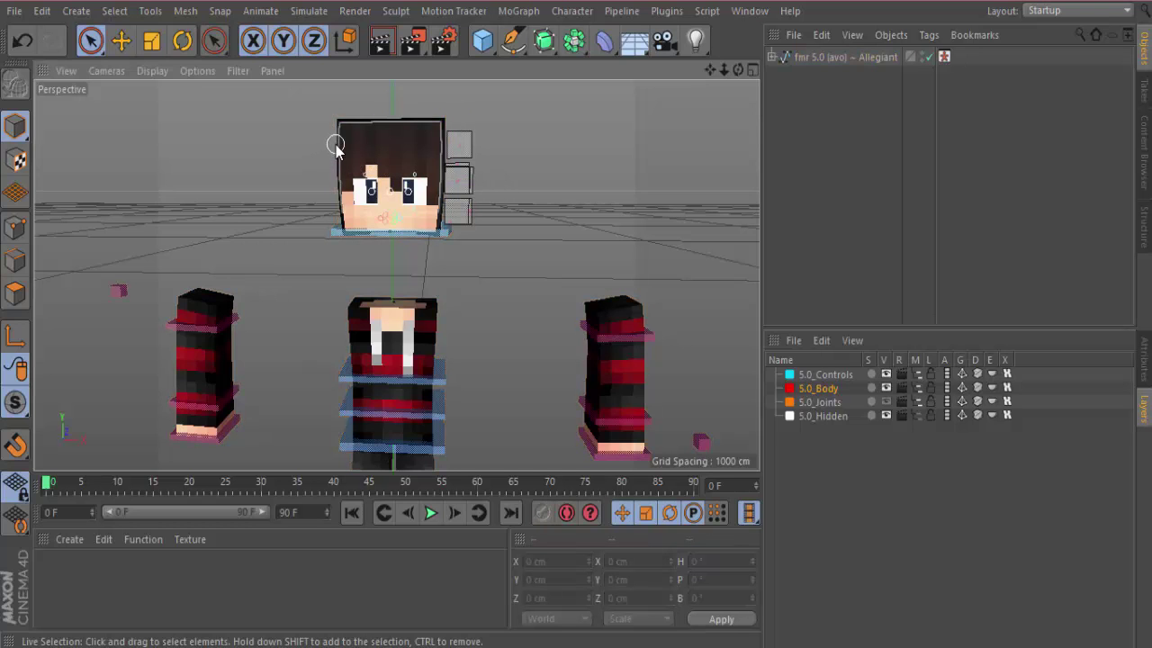
left_click(332, 149)
left_click_drag(483, 176, 688, 187)
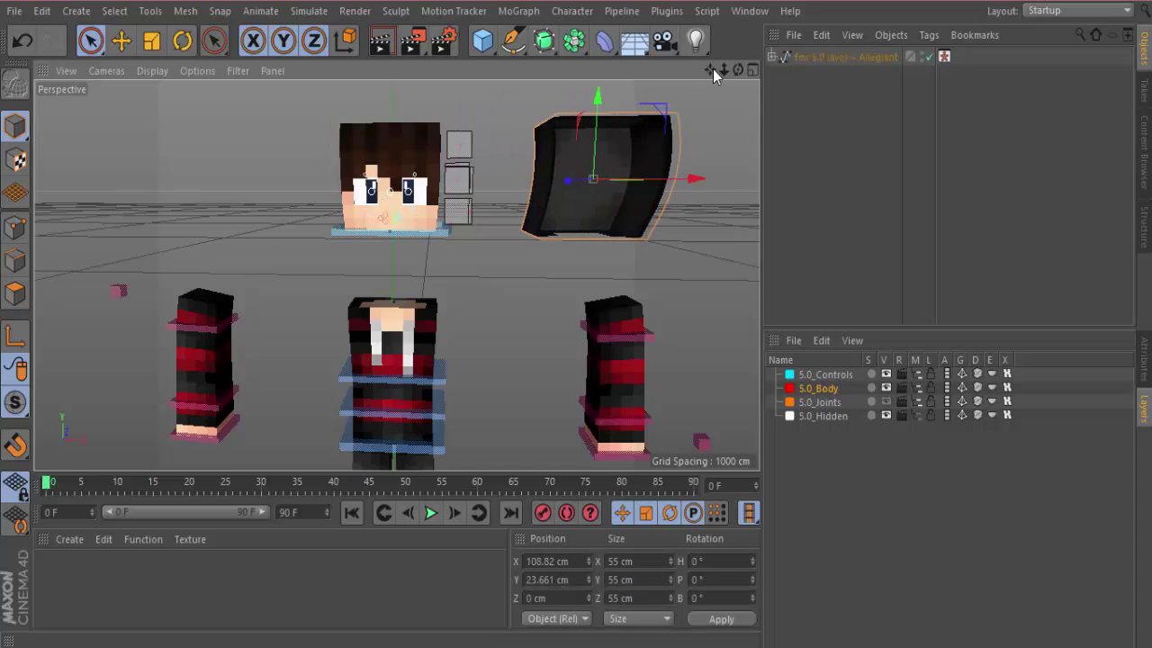
left_click_drag(711, 69, 517, 61)
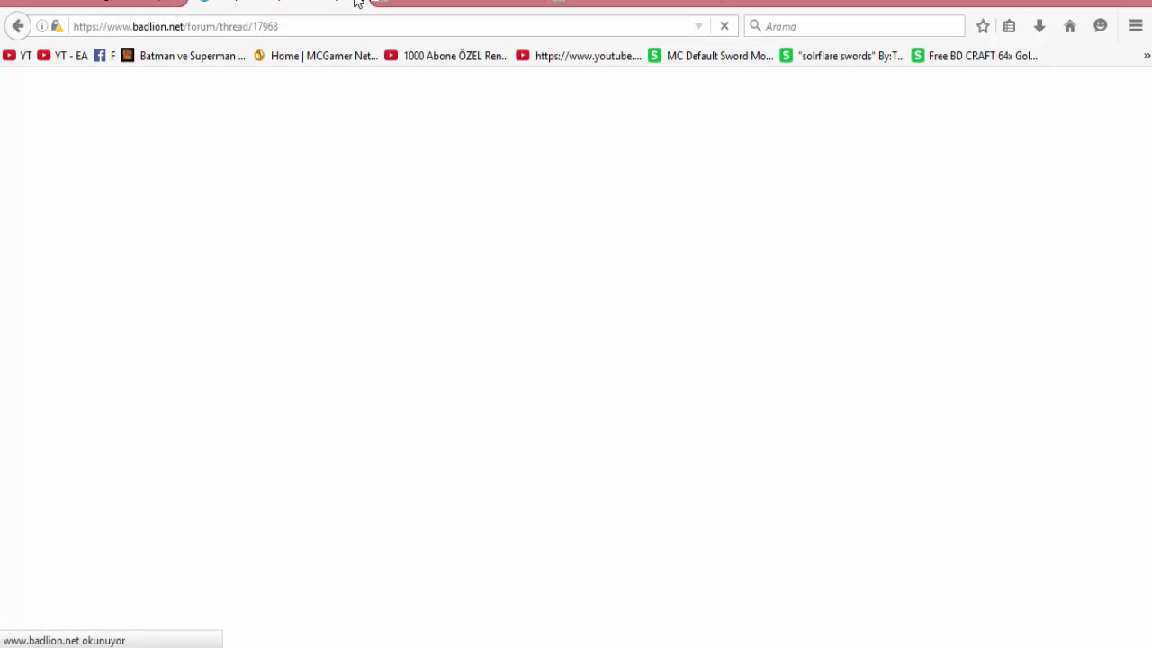
- Switch to the web browser and open the channel behind the Minecraft Hunger Games video on YouTube
left_click(354, 1)
left_click(355, 0)
left_click(354, 1)
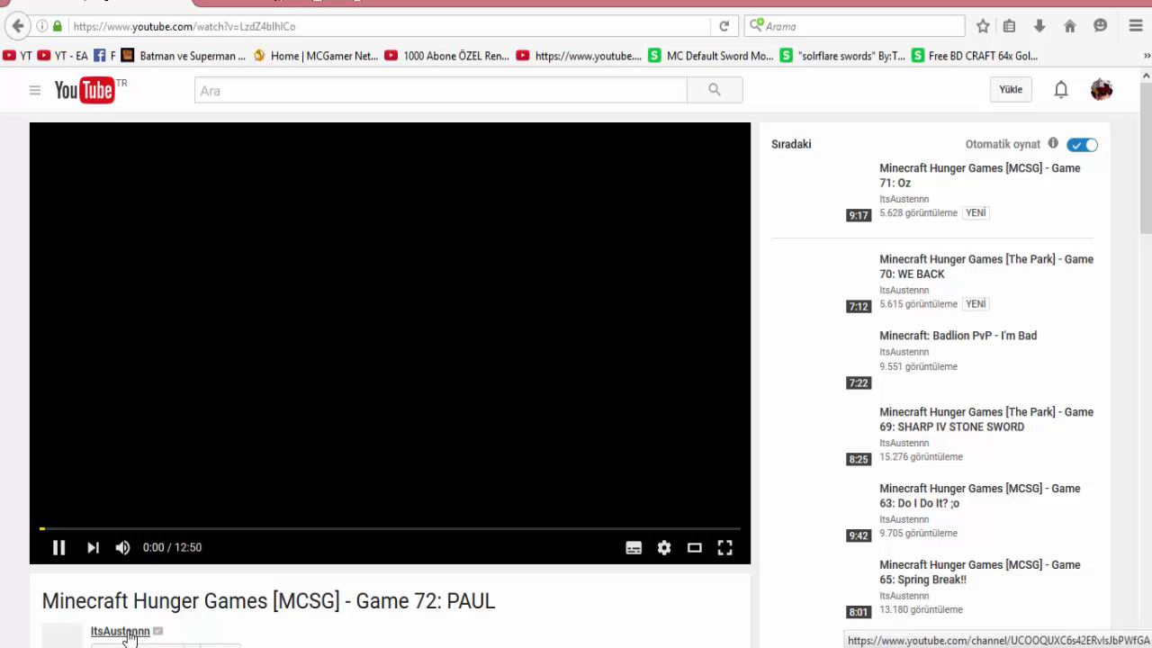
left_click(125, 632)
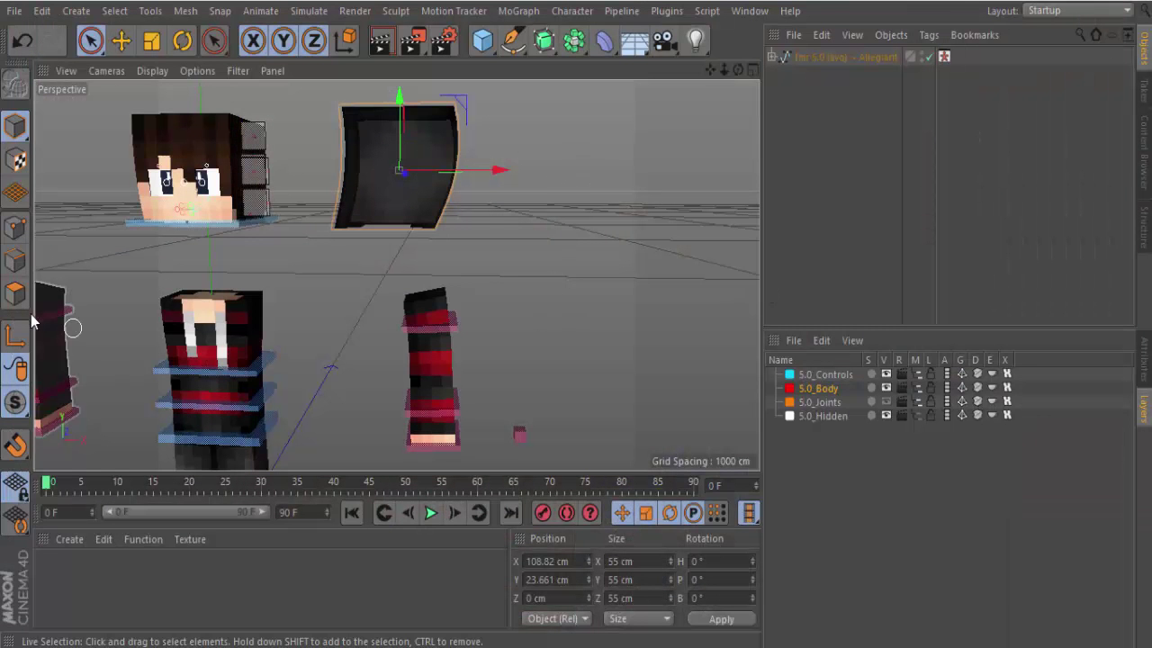
- Switch to polygon mode and select the polygons on the hair cube's outer side and top, leaving out the front columns
left_click(15, 294)
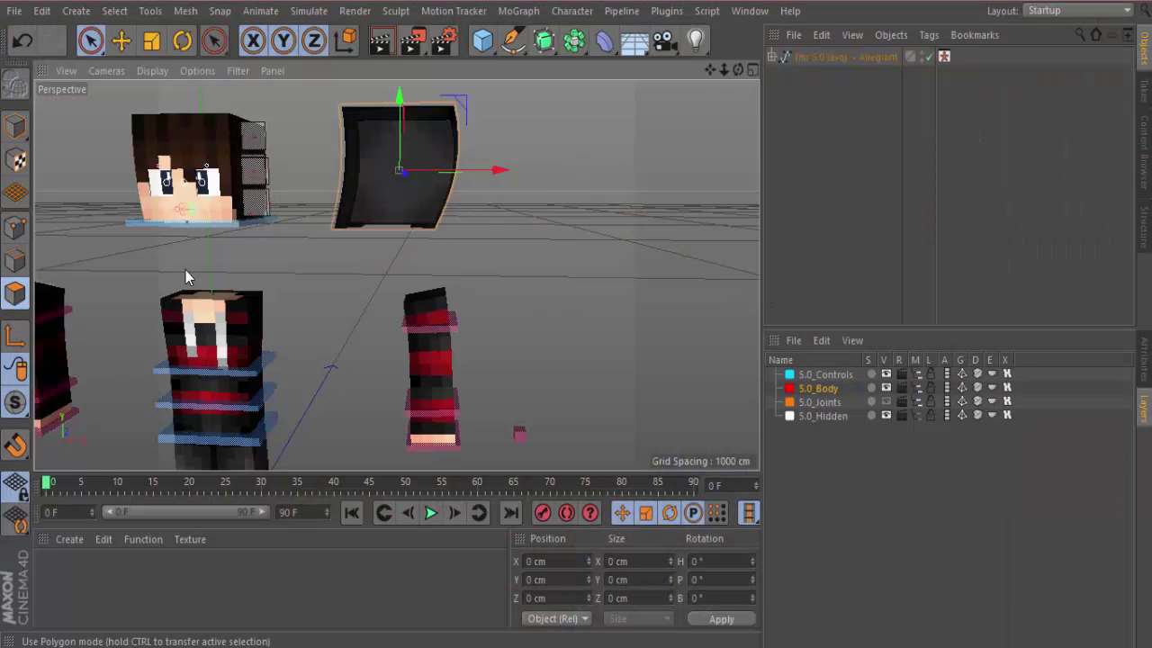
left_click_drag(738, 69, 678, 68)
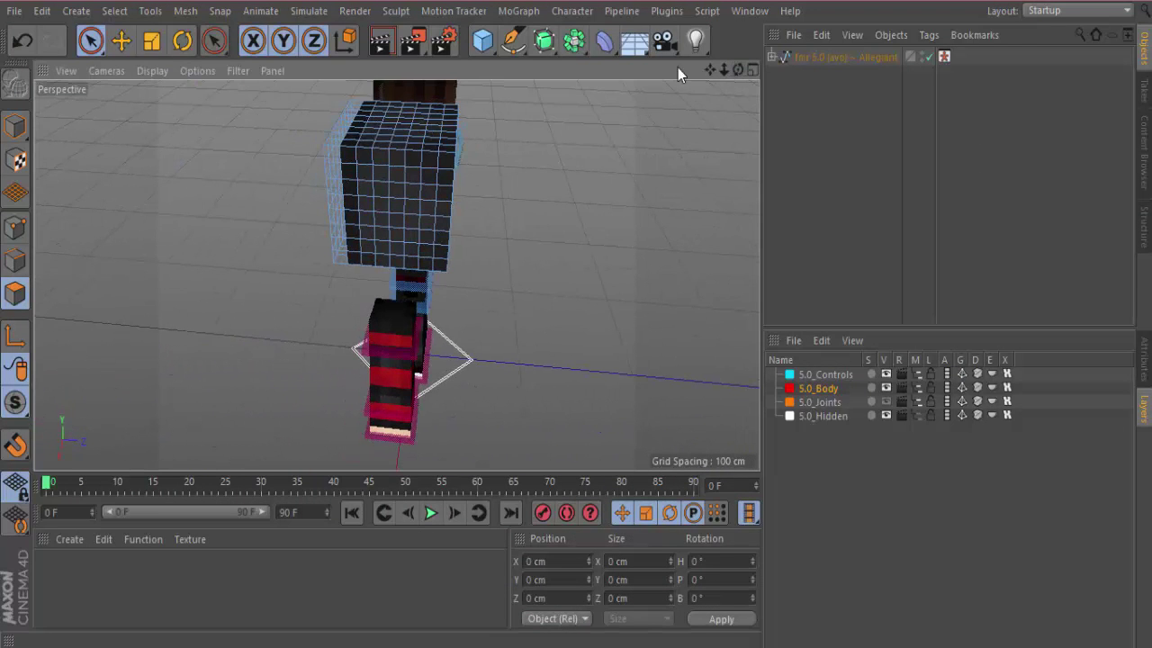
key("u")
key("l")
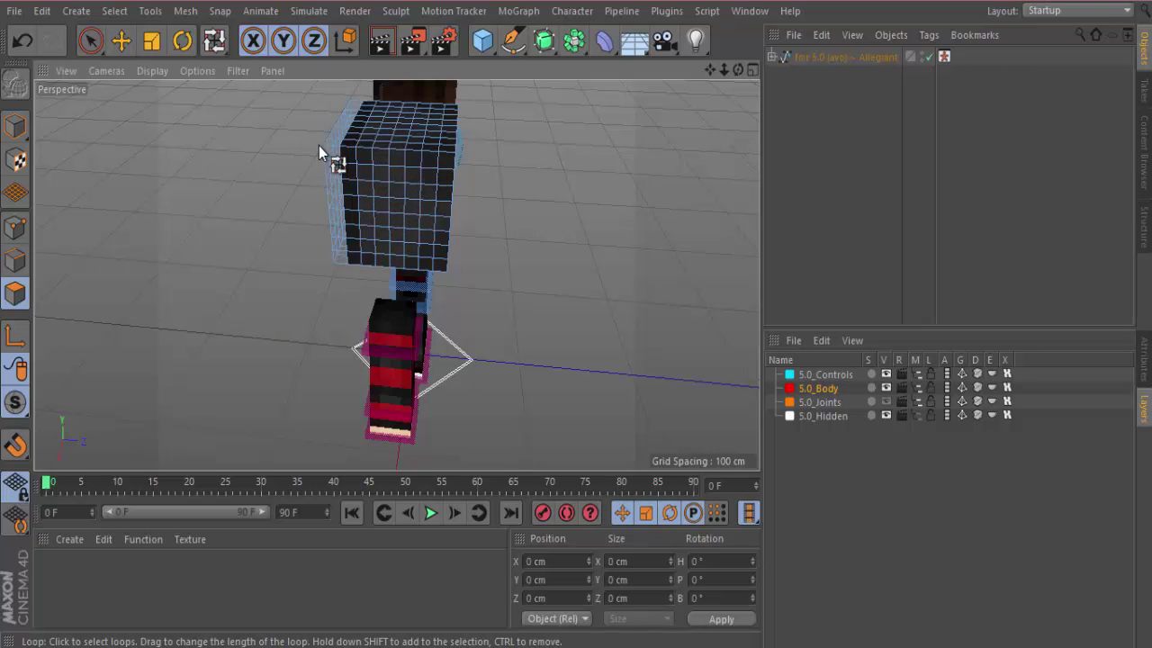
key("9")
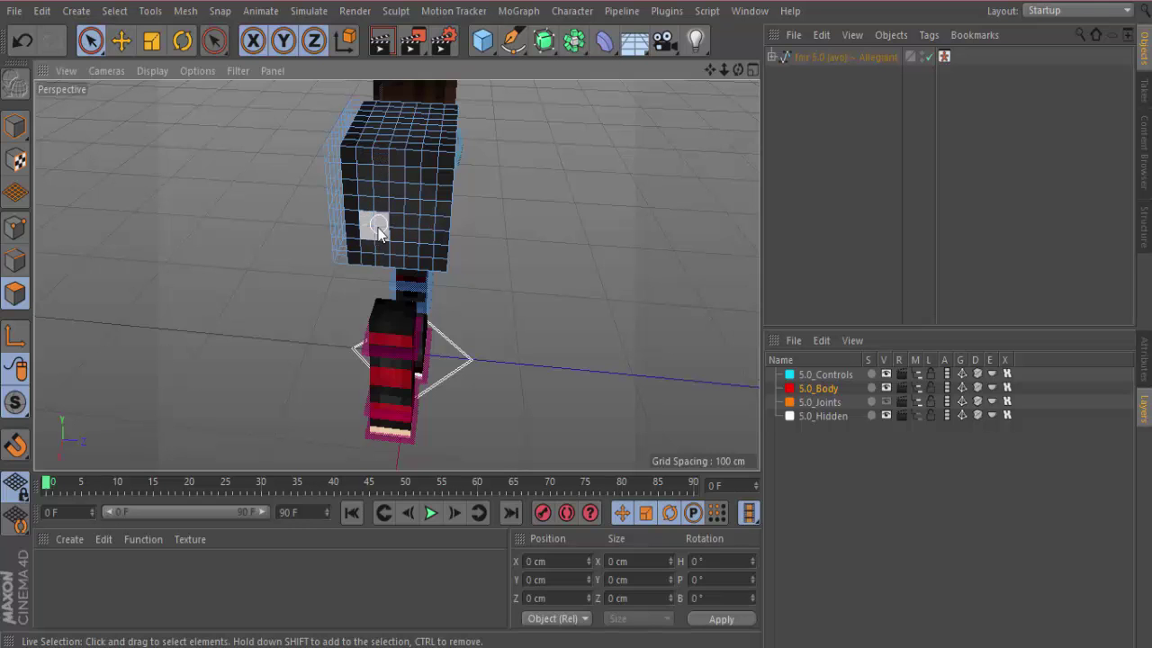
mouse_move(373, 259)
left_mouse_down()
mouse_move(424, 216)
mouse_move(414, 245)
left_mouse_up()
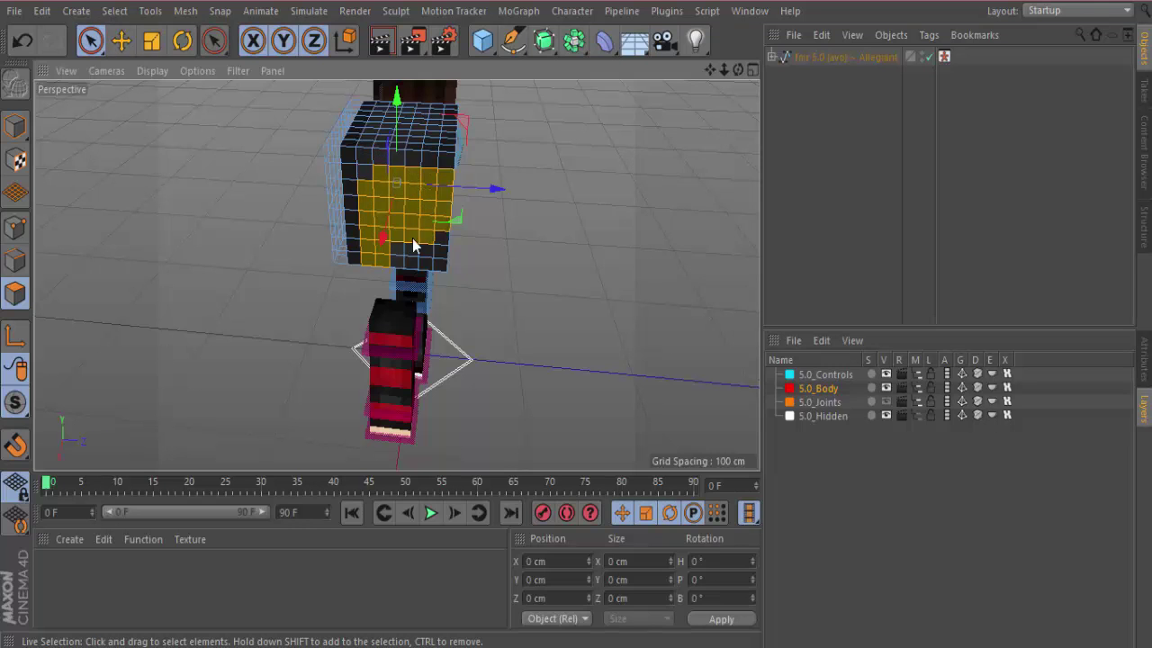
mouse_move(359, 190)
left_mouse_down()
mouse_move(351, 206)
mouse_move(363, 221)
left_mouse_up()
mouse_move(377, 167)
left_mouse_down("shift")
mouse_move(429, 120)
mouse_move(384, 111)
mouse_move(416, 132)
left_mouse_up("shift")
- Add the polygons of the hair cube's inner side and back to the selection, leaving out the front columns
left_click_drag(738, 70, 585, 99)
scroll(306, 113, "up", 4)
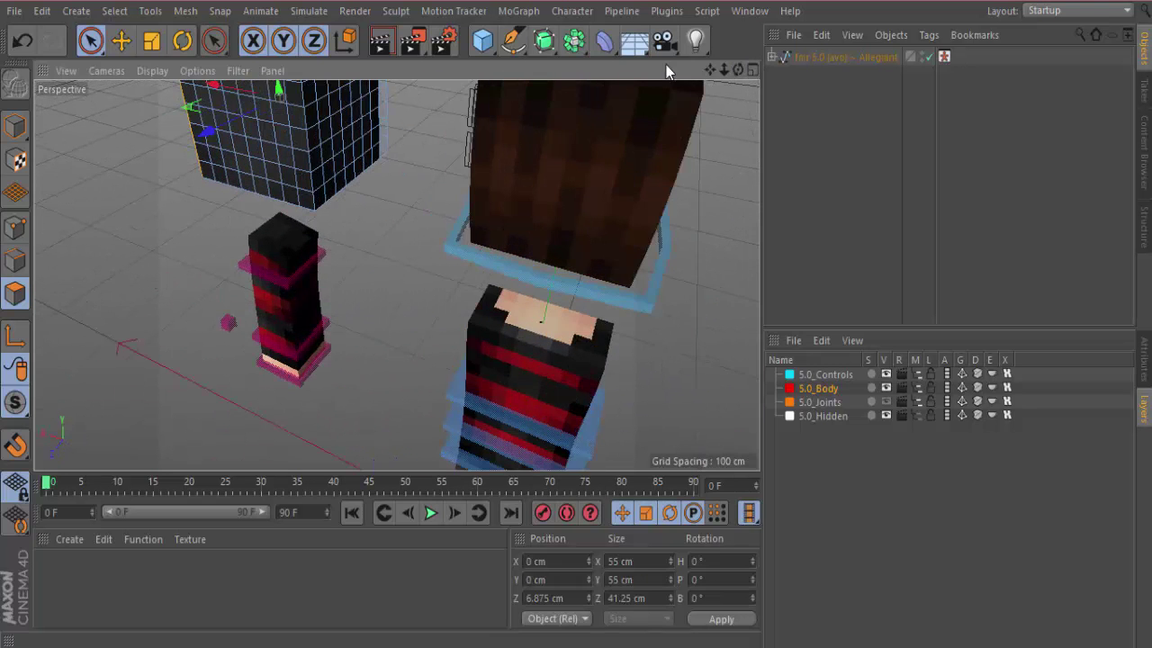
left_click_drag(712, 71, 765, 212)
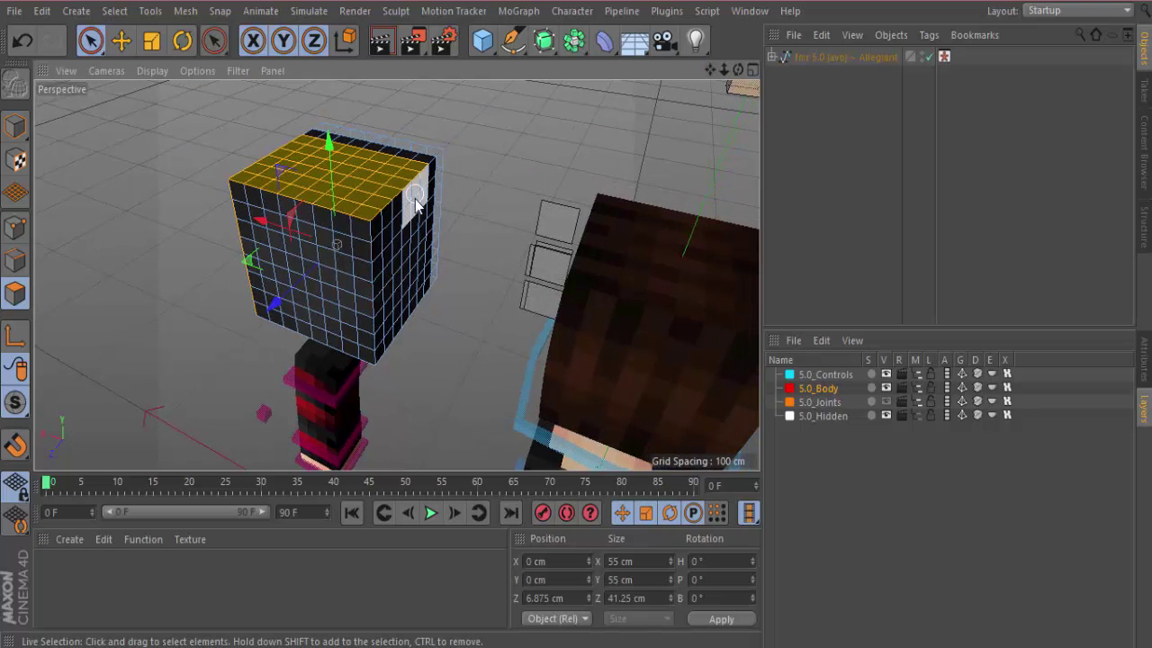
left_click_drag(415, 203, 417, 227, "shift")
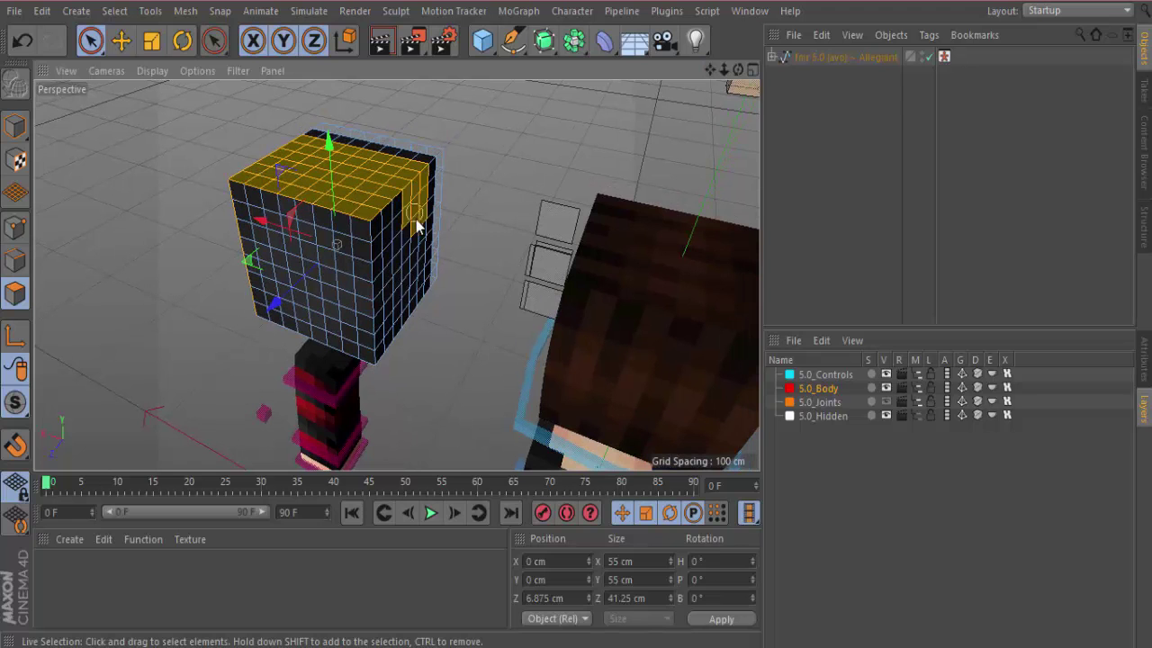
left_click_drag(416, 280, 421, 273, "shift")
left_click(436, 269, "ctrl")
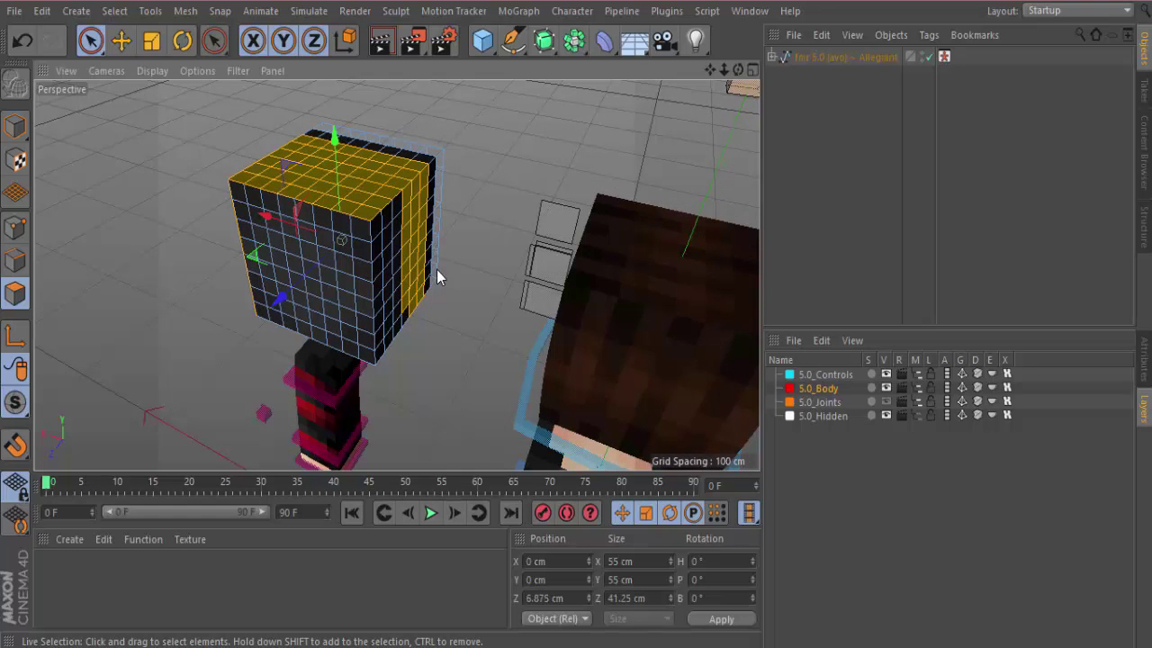
left_click_drag(376, 225, 392, 235, "shift")
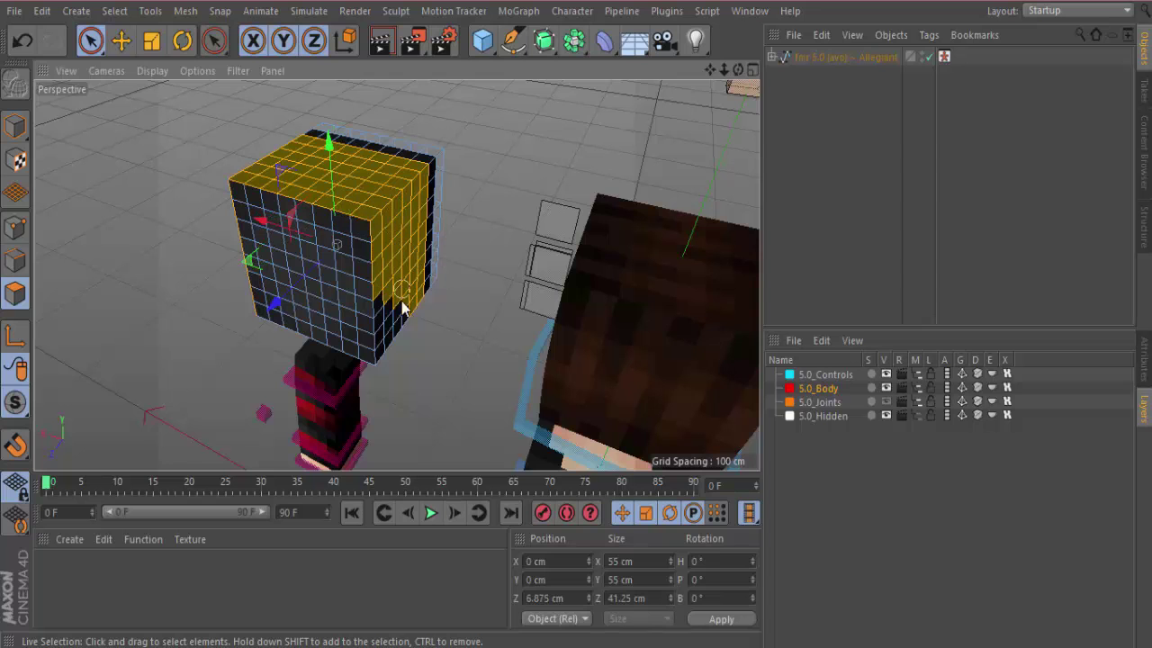
mouse_move(402, 309)
left_mouse_down("shift")
mouse_move(367, 352)
mouse_move(351, 234)
left_mouse_up("shift")
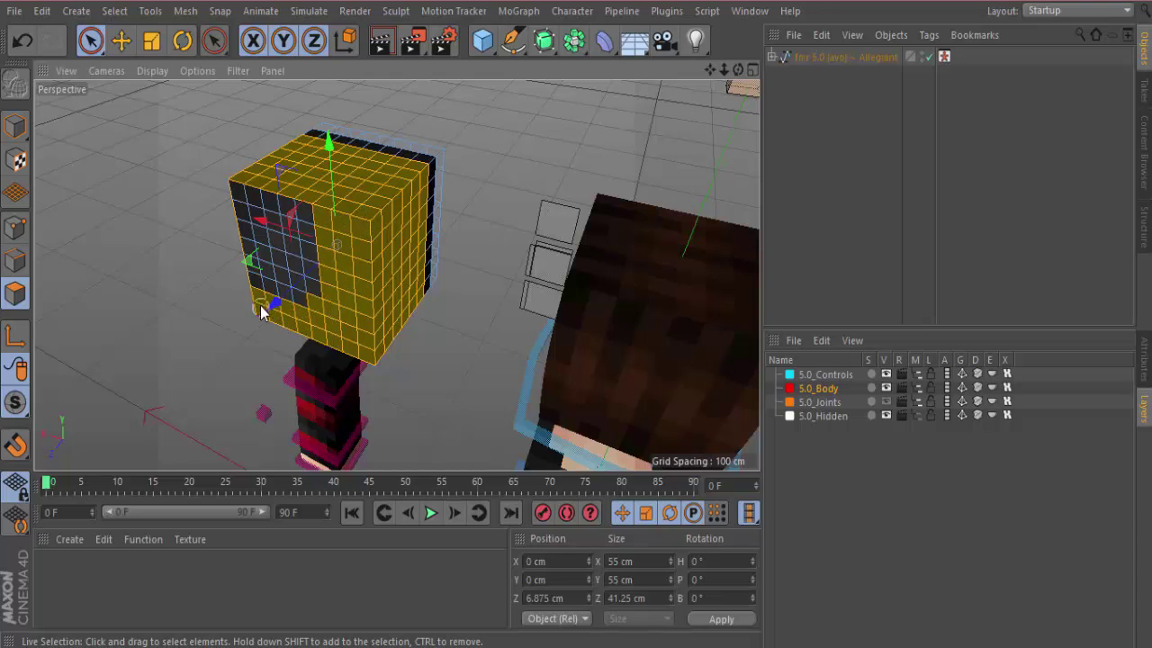
mouse_move(261, 311)
left_mouse_down("shift")
mouse_move(252, 243)
mouse_move(306, 238)
mouse_move(301, 288)
mouse_move(234, 199)
left_mouse_up("shift")
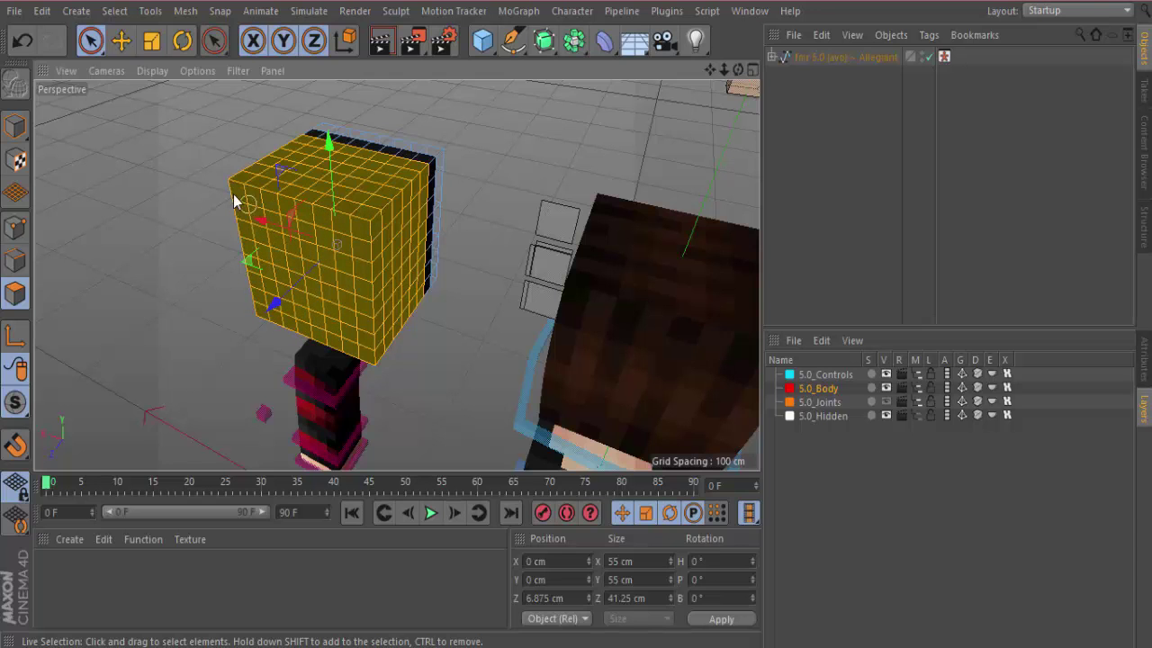
right_click(370, 203)
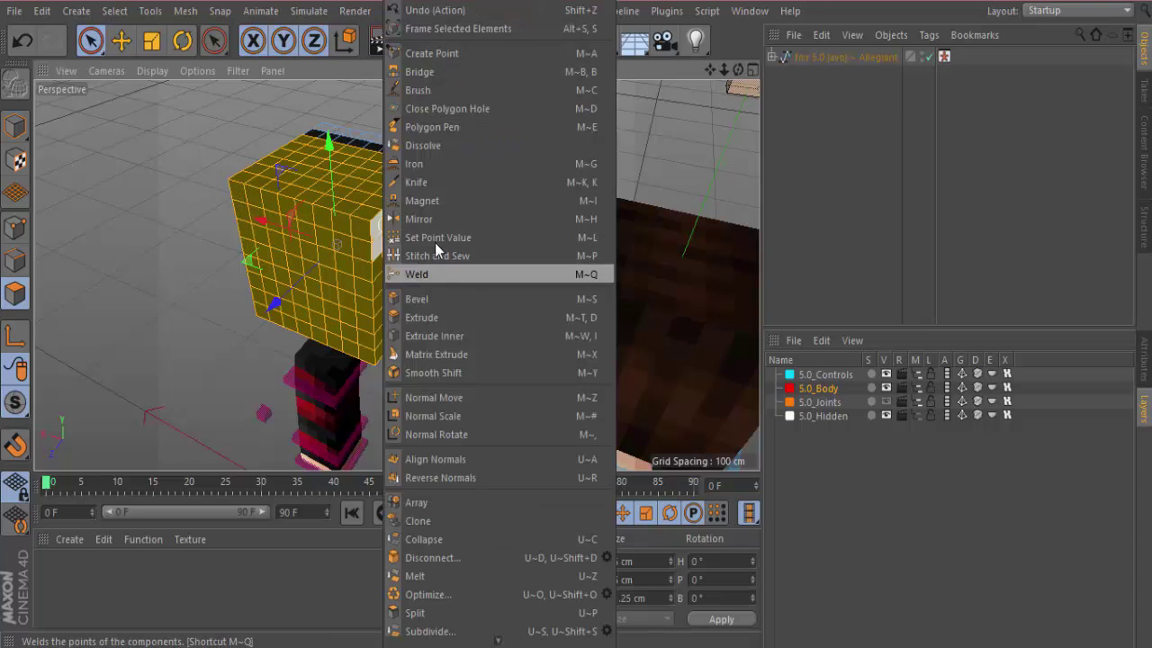
key("Escape")
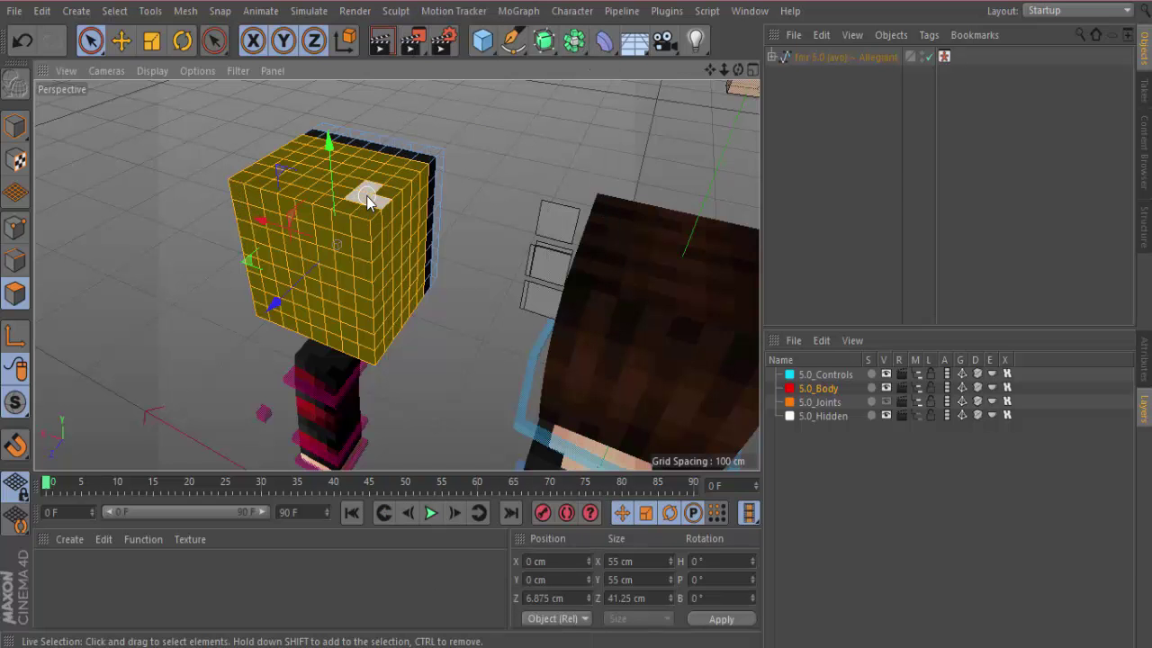
left_click(367, 201)
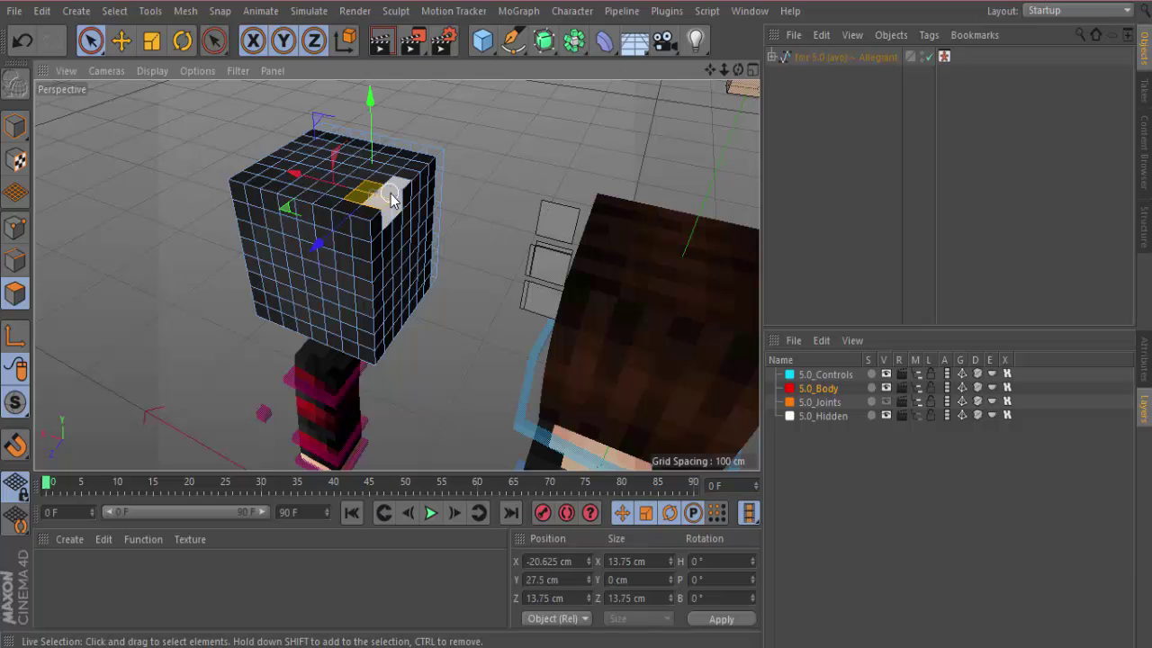
key("ctrl+z")
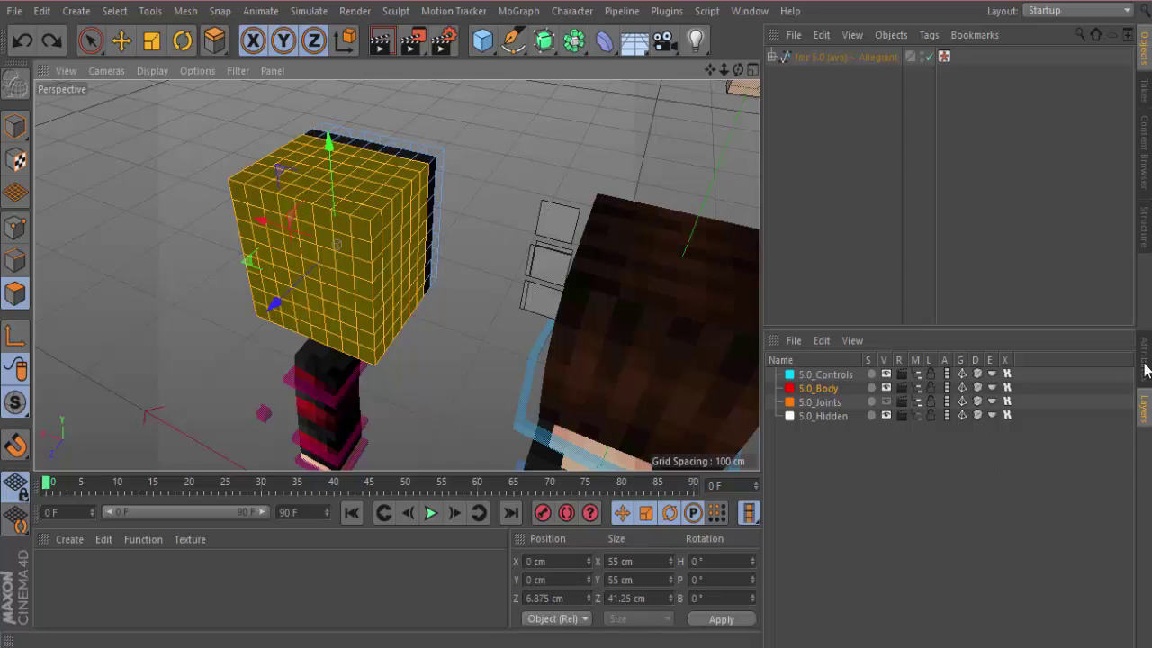
- Extrude the selected hair polygons with a maximum angle of 91° and an offset of 2 cm
left_click(1144, 362)
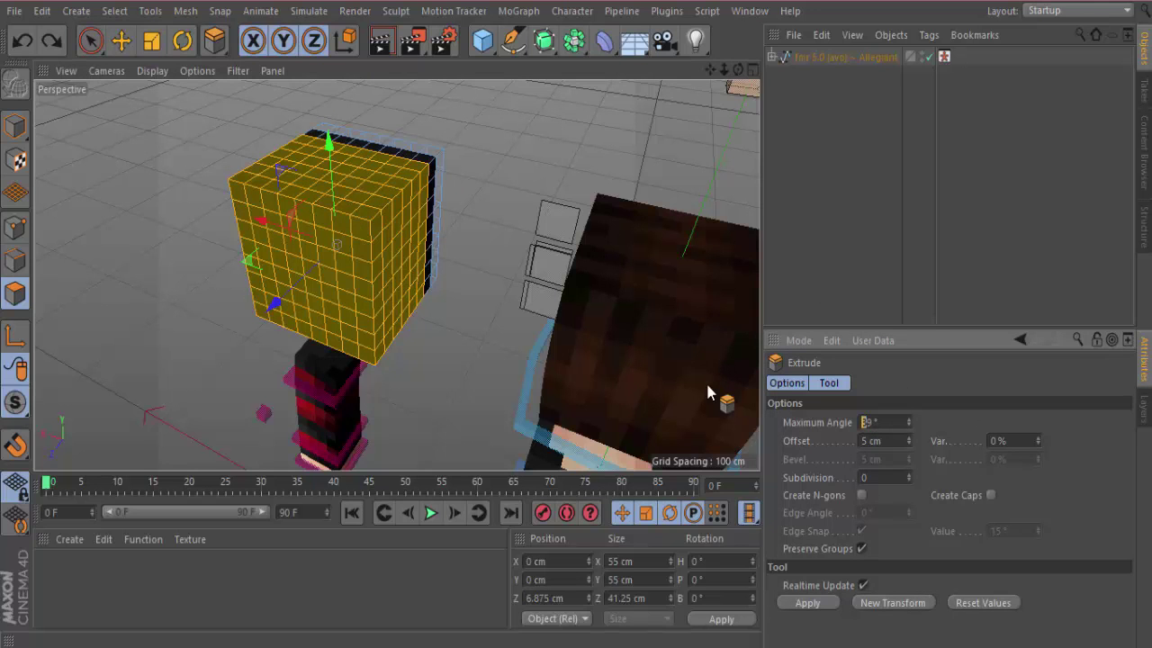
type("91")
key("Tab")
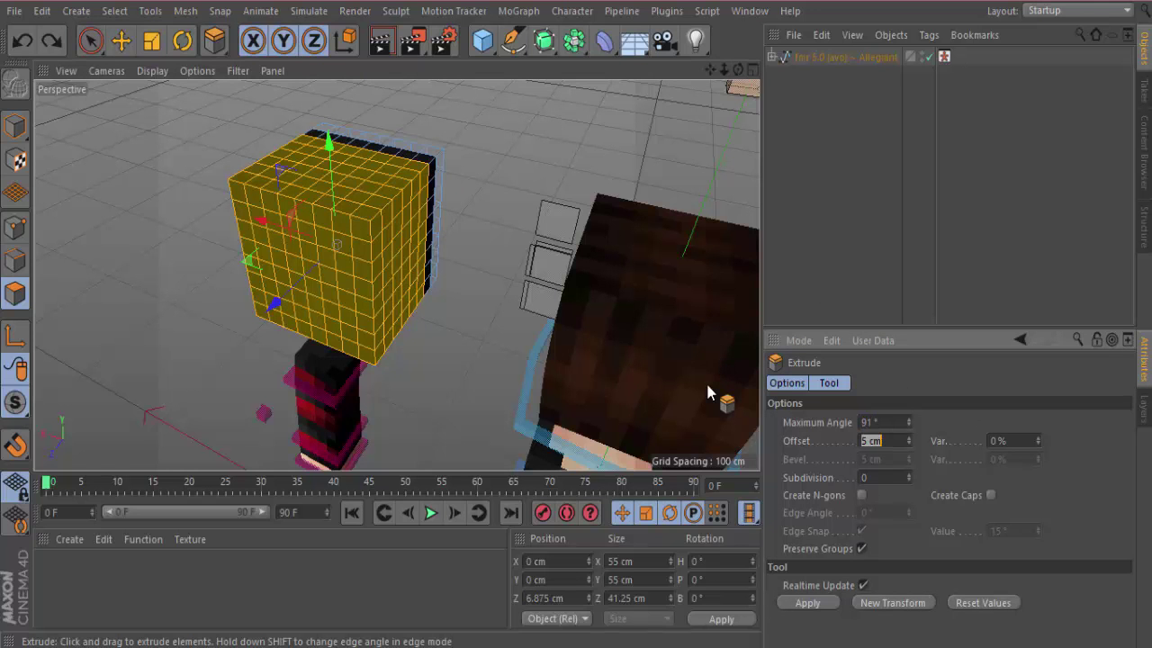
type("2")
key("Return")
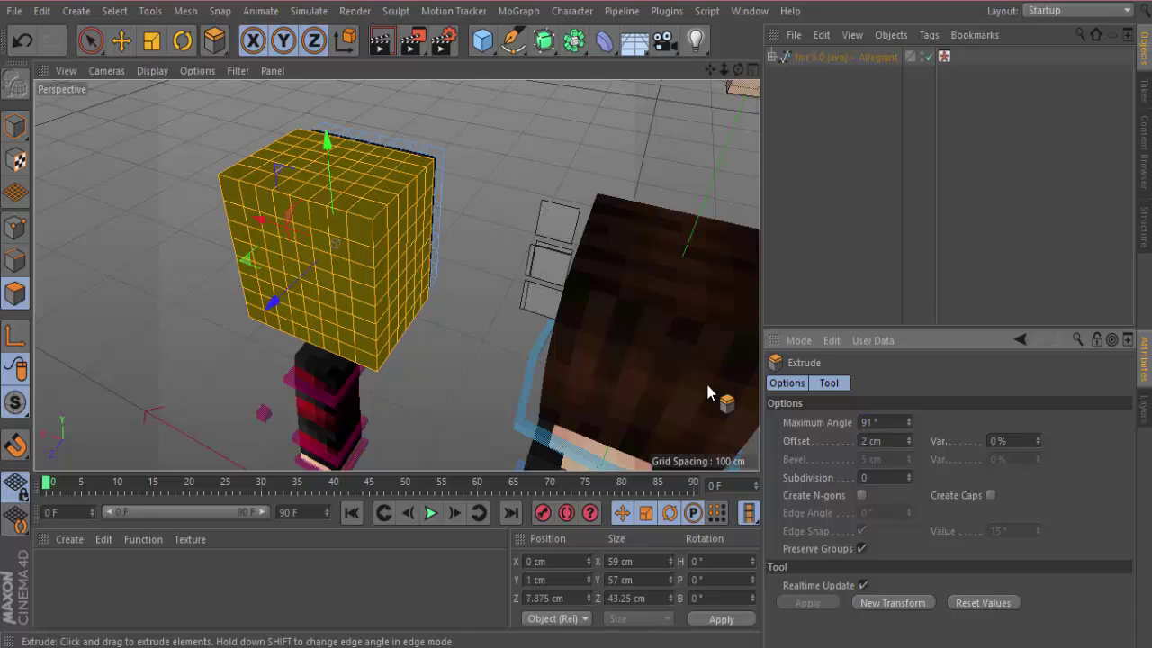
- Loop-select the ring of unextruded polygons around the hair cube's front opening, extrude it by 2 cm and keep it selected
left_click_drag(738, 69, 396, 275)
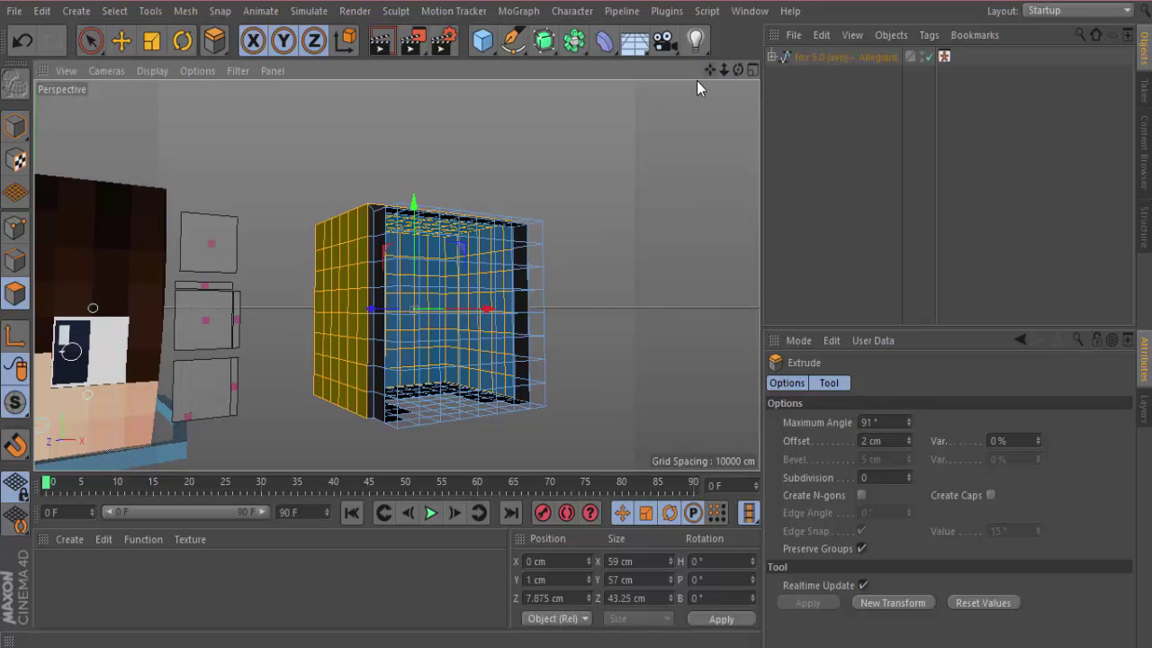
left_click(216, 42)
left_click(92, 42)
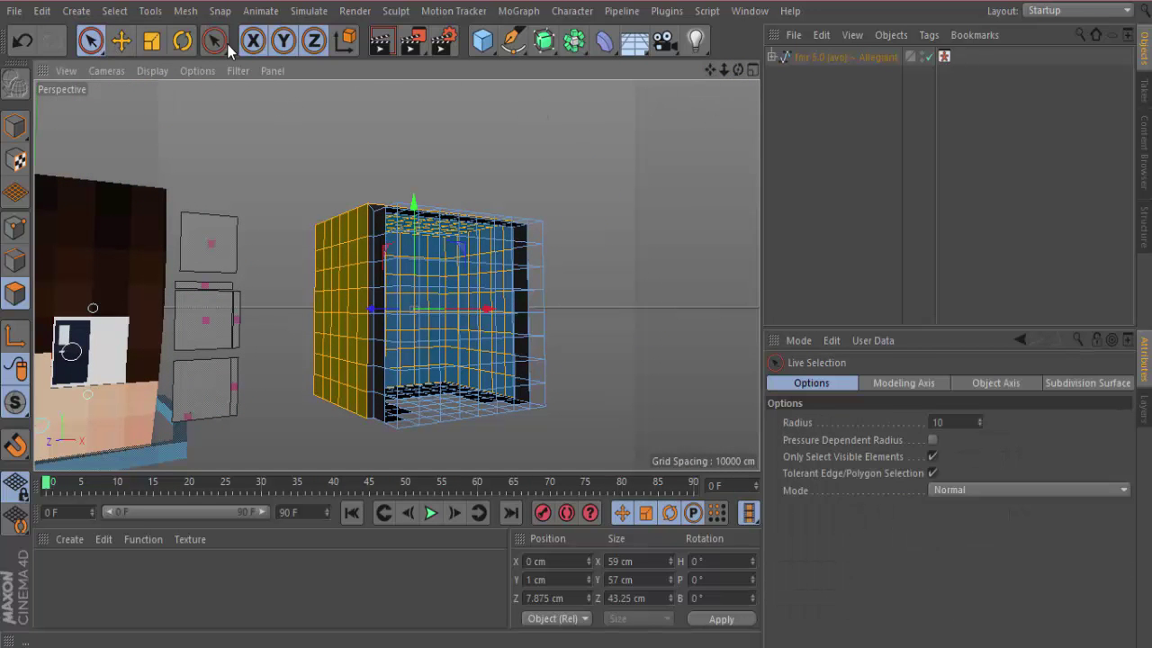
left_click(223, 43)
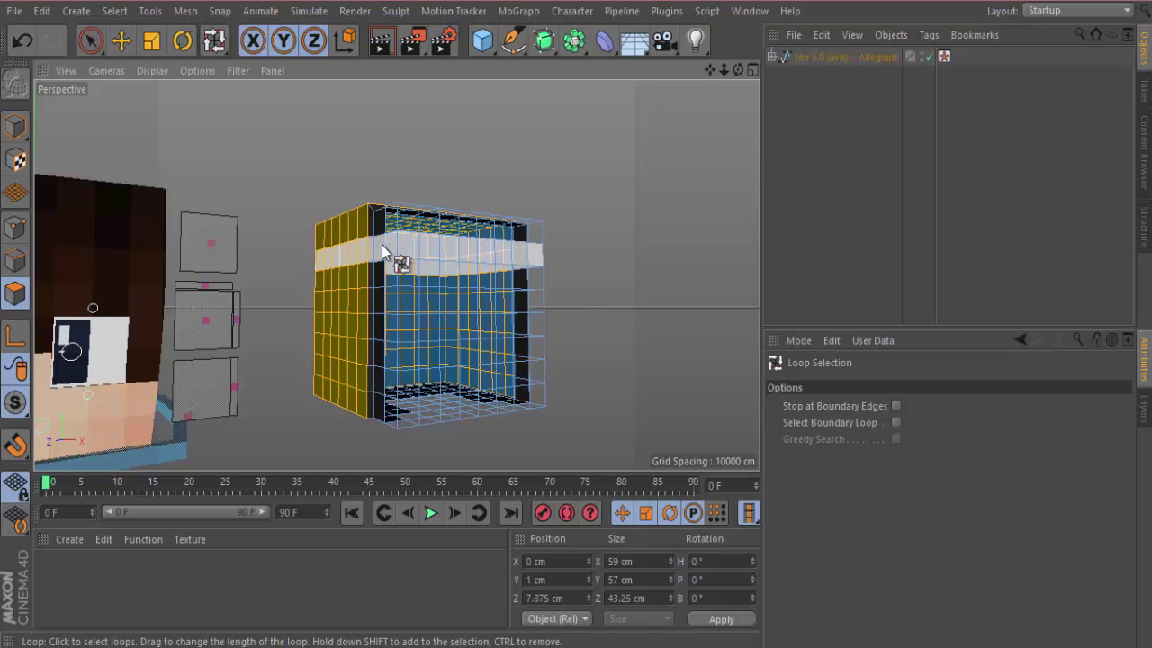
left_click(381, 286)
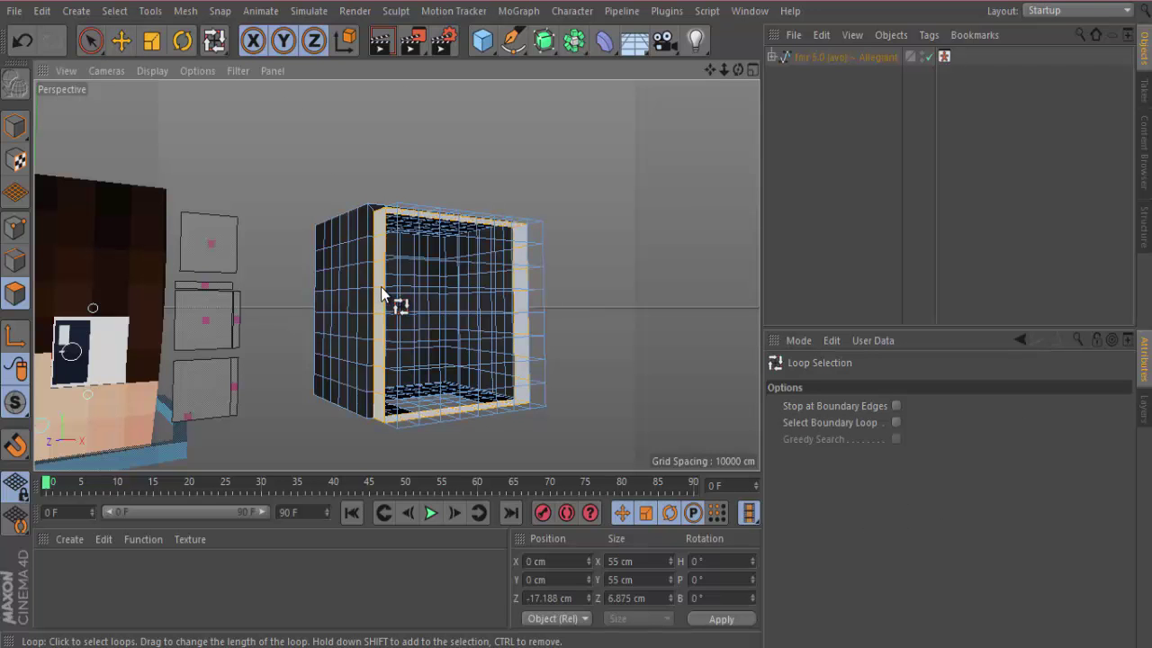
key("d")
left_click(820, 603)
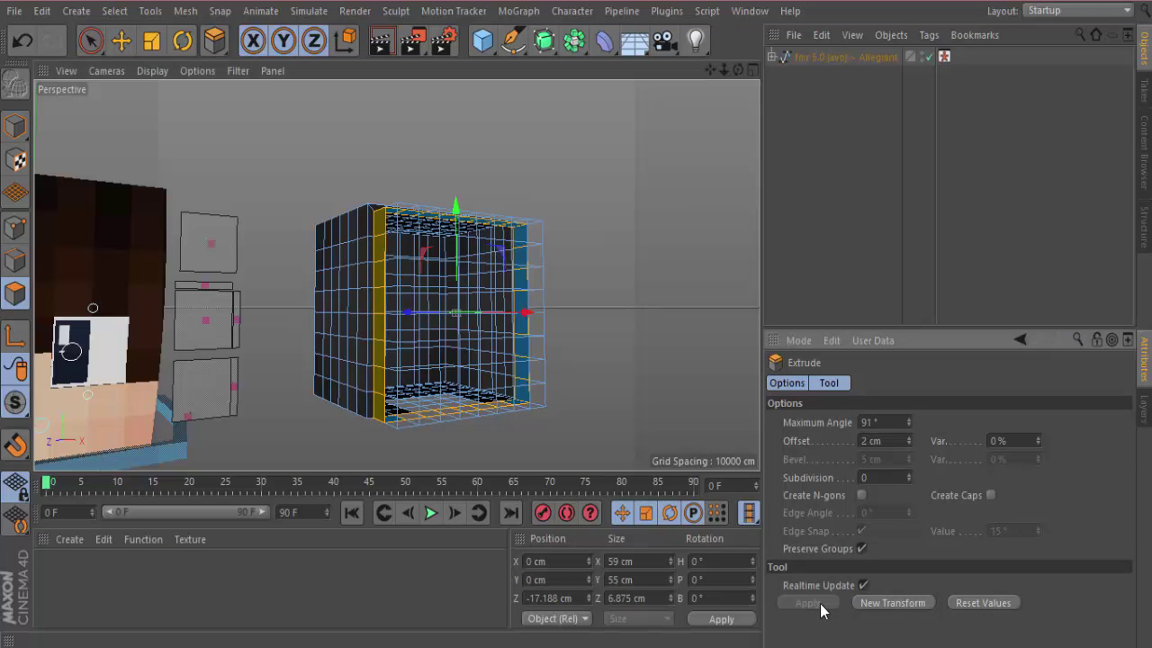
left_click(720, 348)
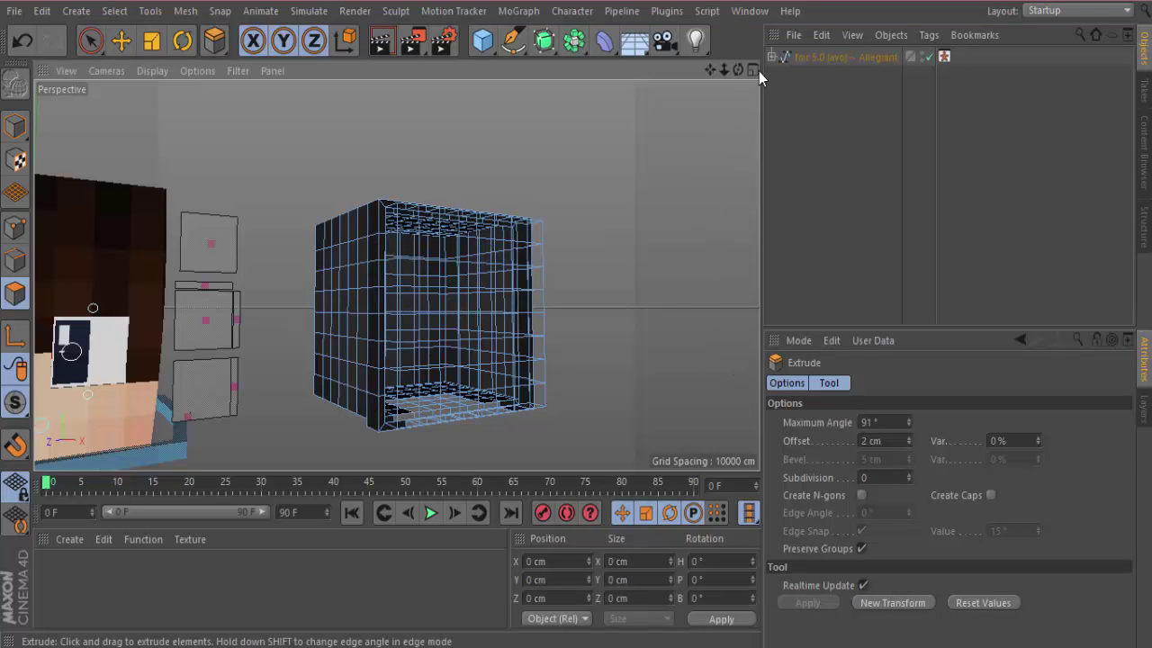
left_click_drag(735, 71, 687, 123)
key("ctrl+z")
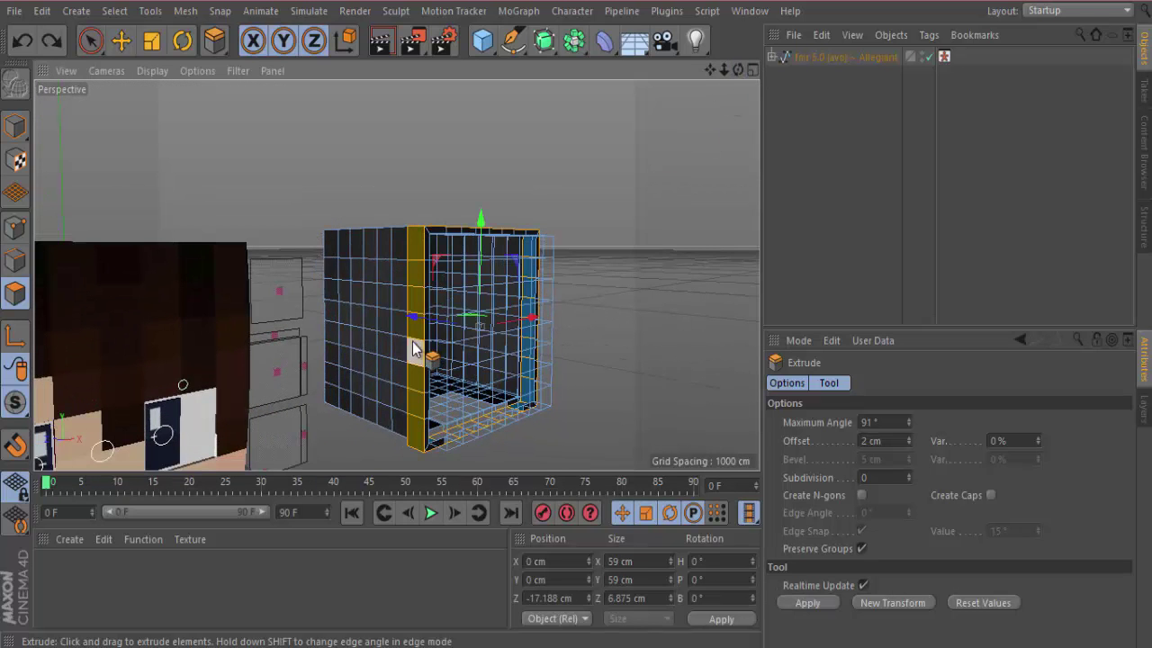
- Undo the front ring's last extrusion, extrude the ring by 4 cm instead and clear the polygon selection
key("ctrl+z")
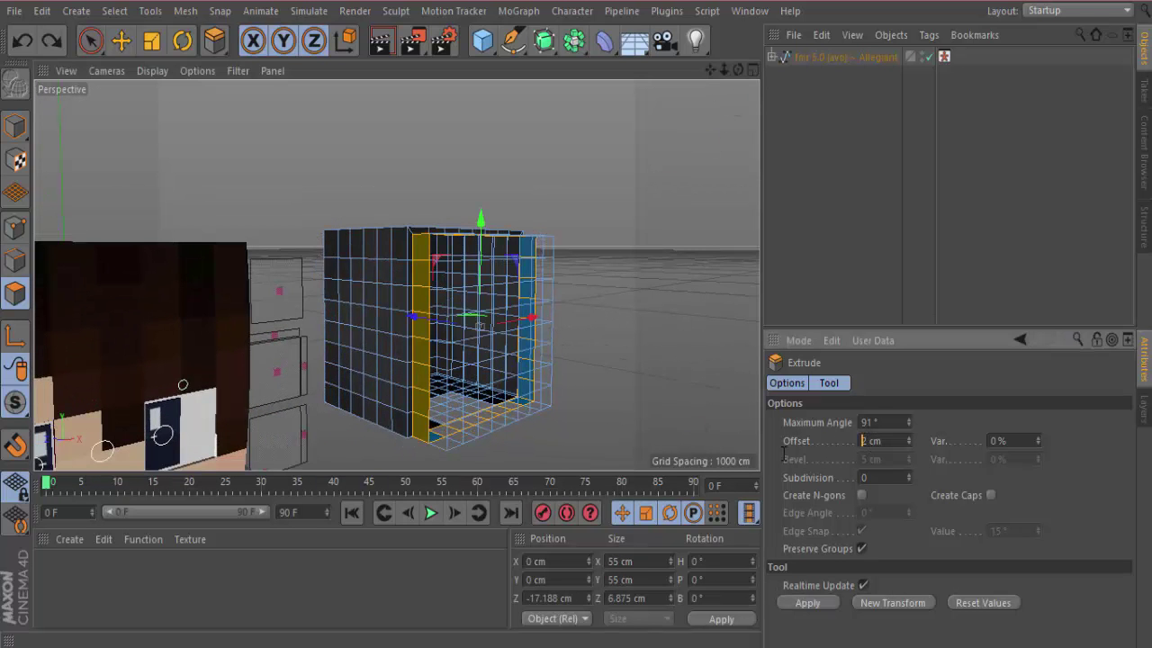
key("Return")
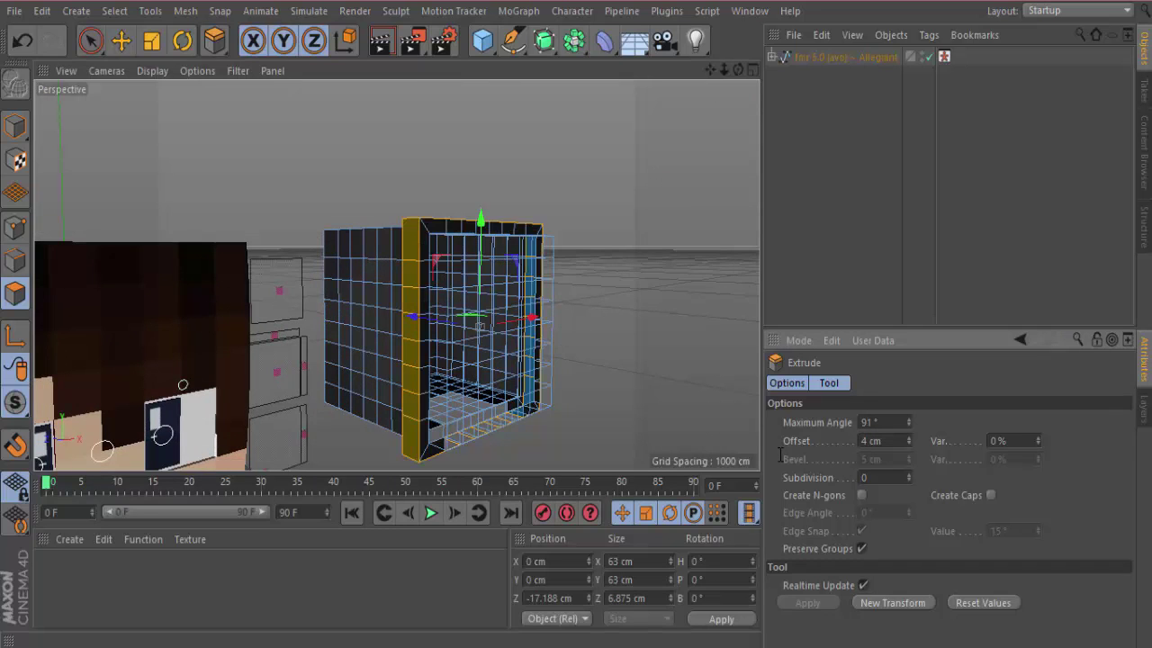
left_click(701, 173)
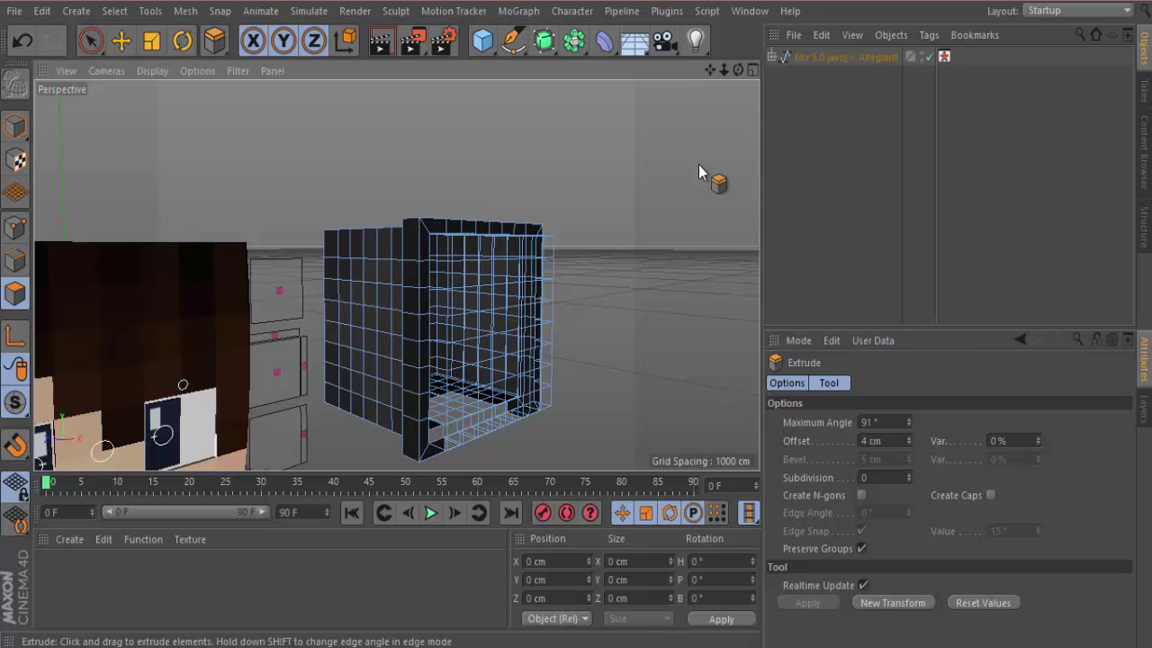
- Switch to model mode and move the hair cube along X onto the character's head, to about X -2.6 cm
left_click(91, 41)
left_click(15, 126)
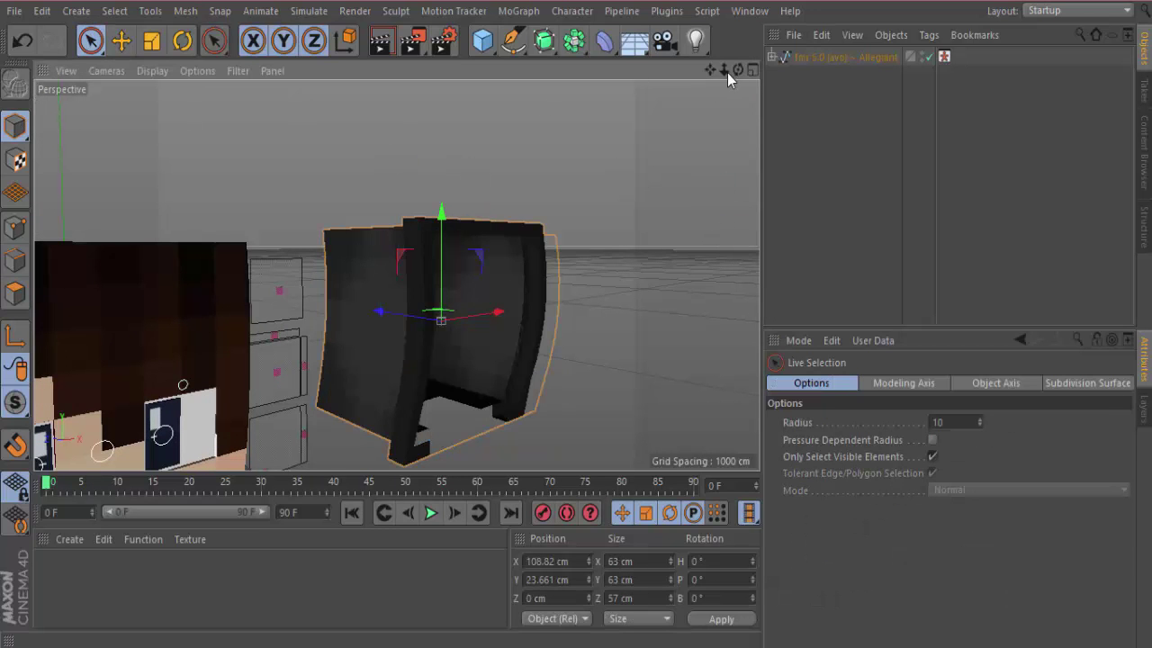
left_click_drag(738, 70, 698, 68)
middle_click_drag(396, 276, 481, 205, "alt")
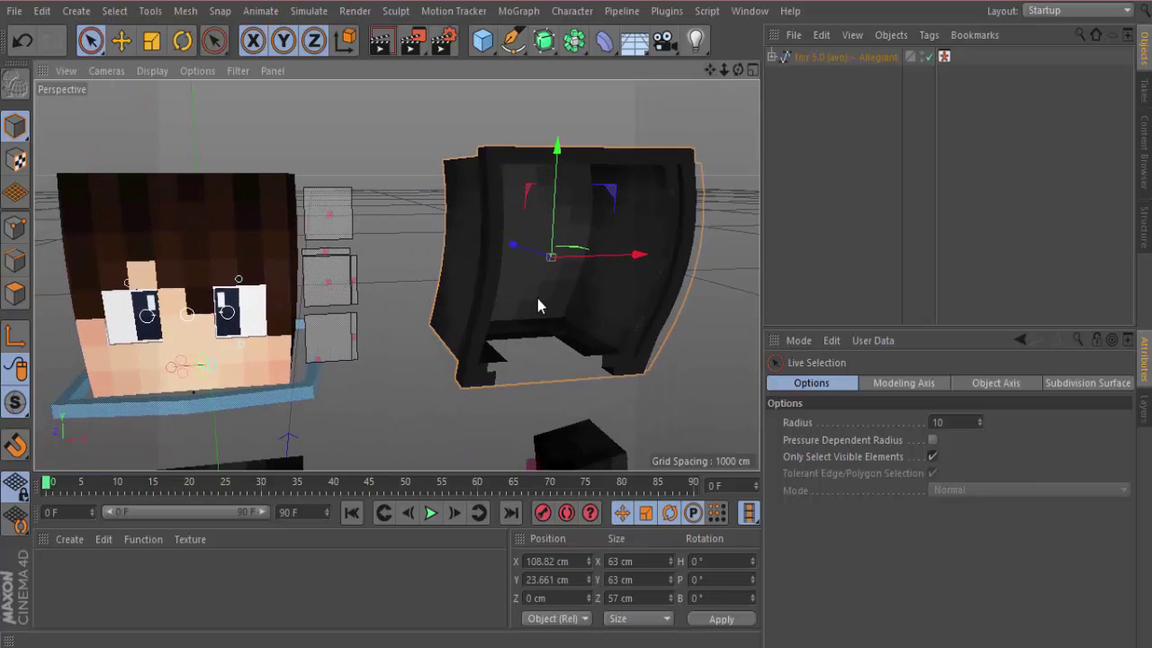
left_click_drag(640, 255, 275, 283)
left_click_drag(735, 72, 450, 225)
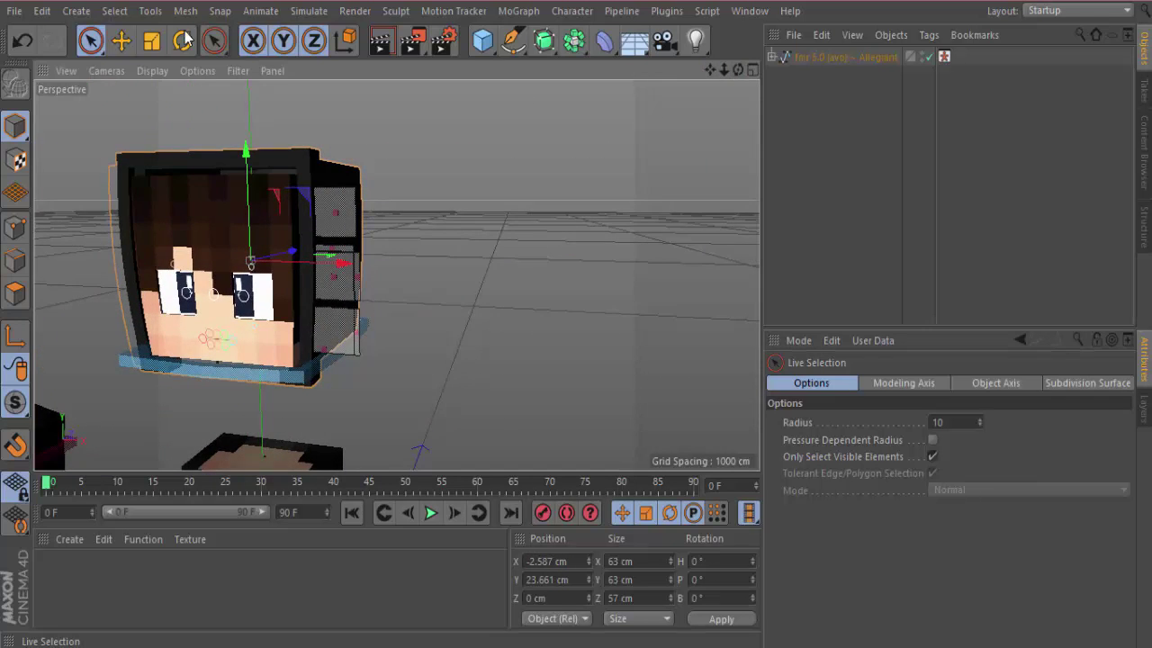
- Scale the hair cube down to about 60.4 × 61.5 × 55.7 cm so that it fits closer around the head
key("t")
left_click_drag(480, 174, 470, 192)
left_click_drag(334, 264, 342, 217)
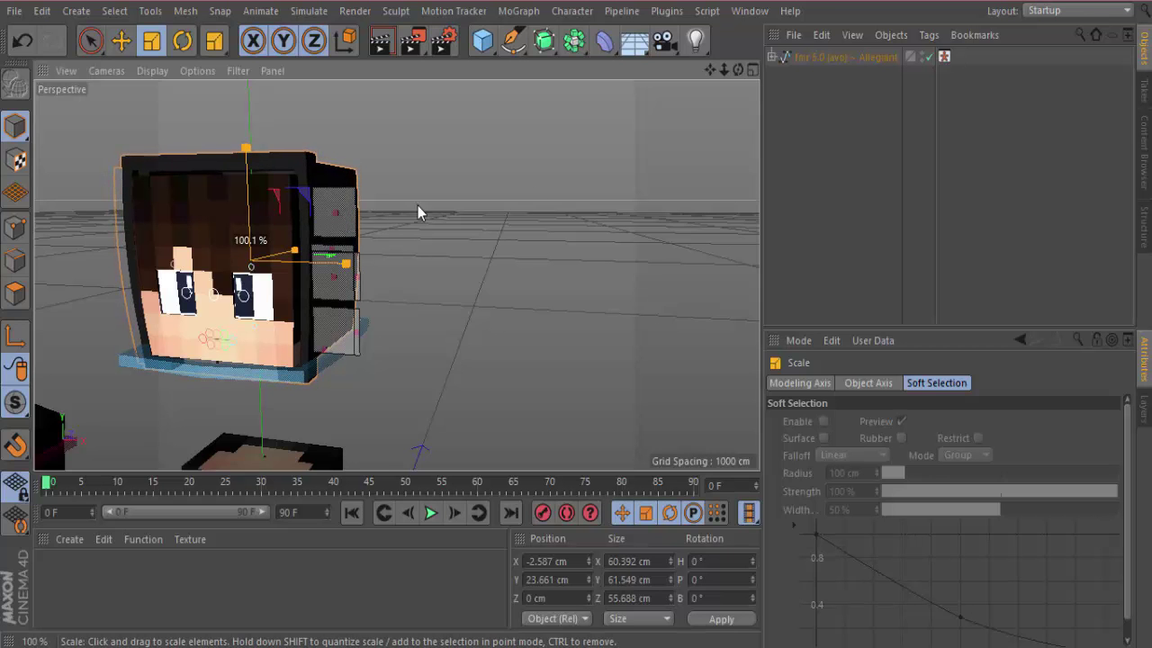
- Select the right arm mesh, switch to polygon mode and activate Loop Selection
left_click_drag(710, 71, 393, 120)
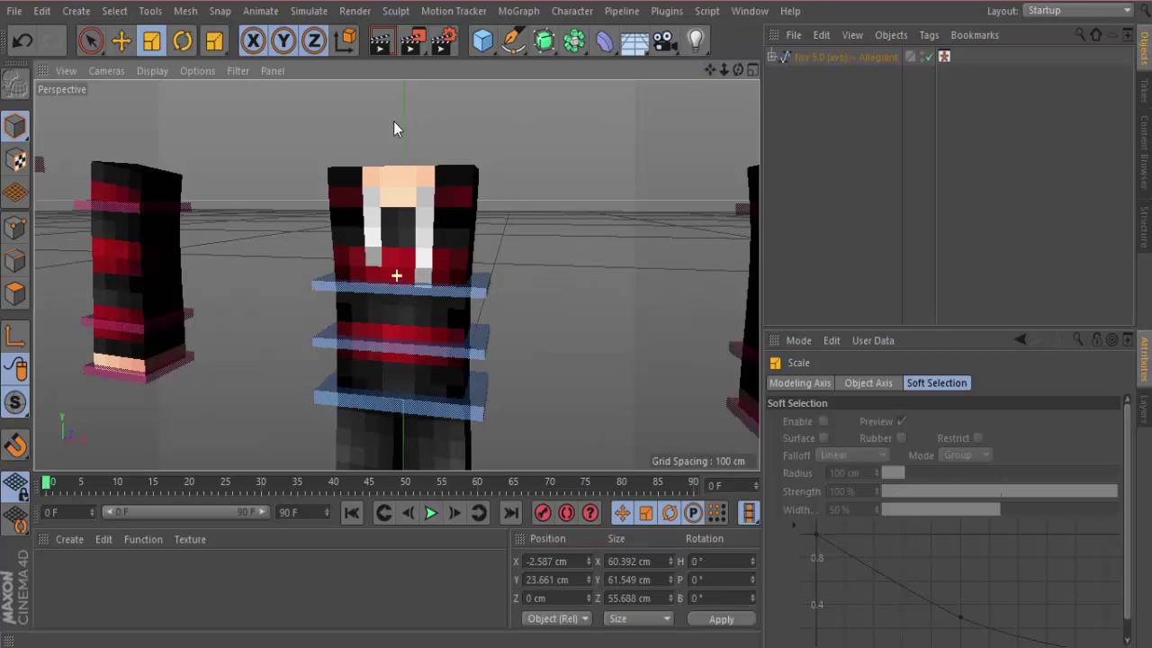
left_click(90, 39)
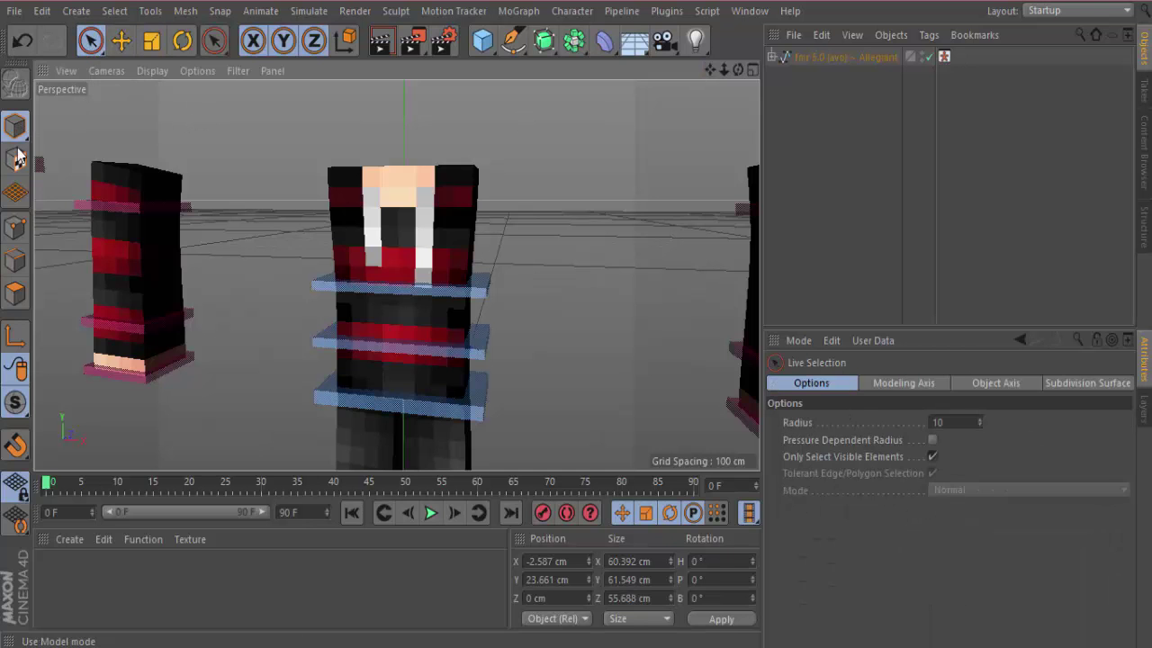
left_click(103, 282)
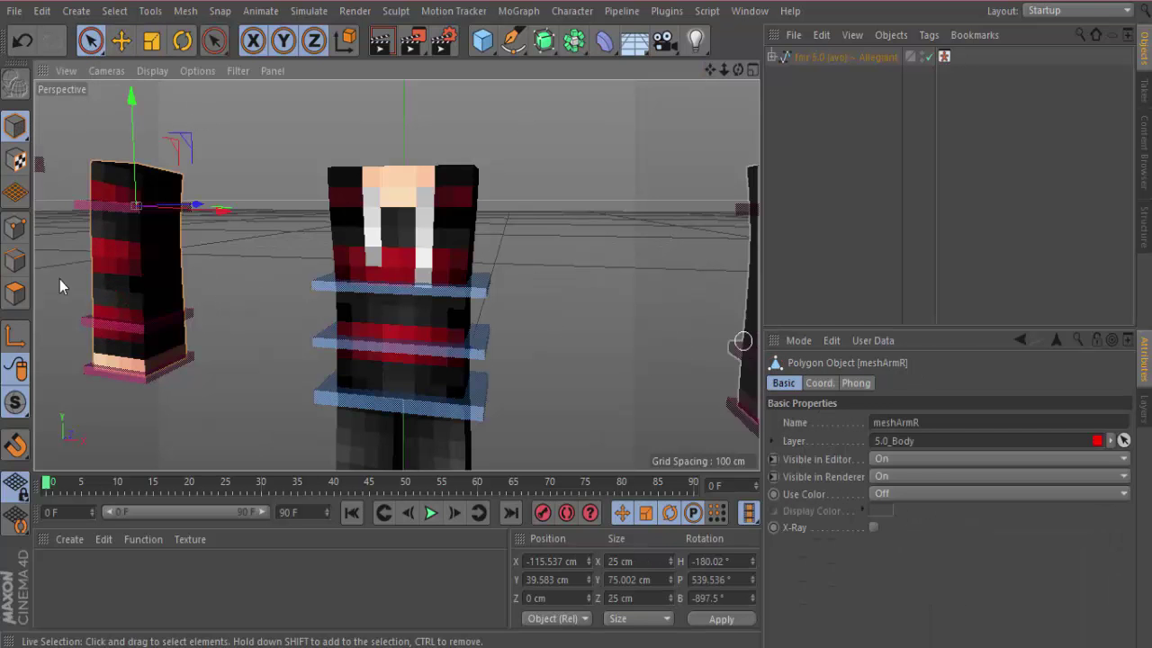
left_click(14, 292)
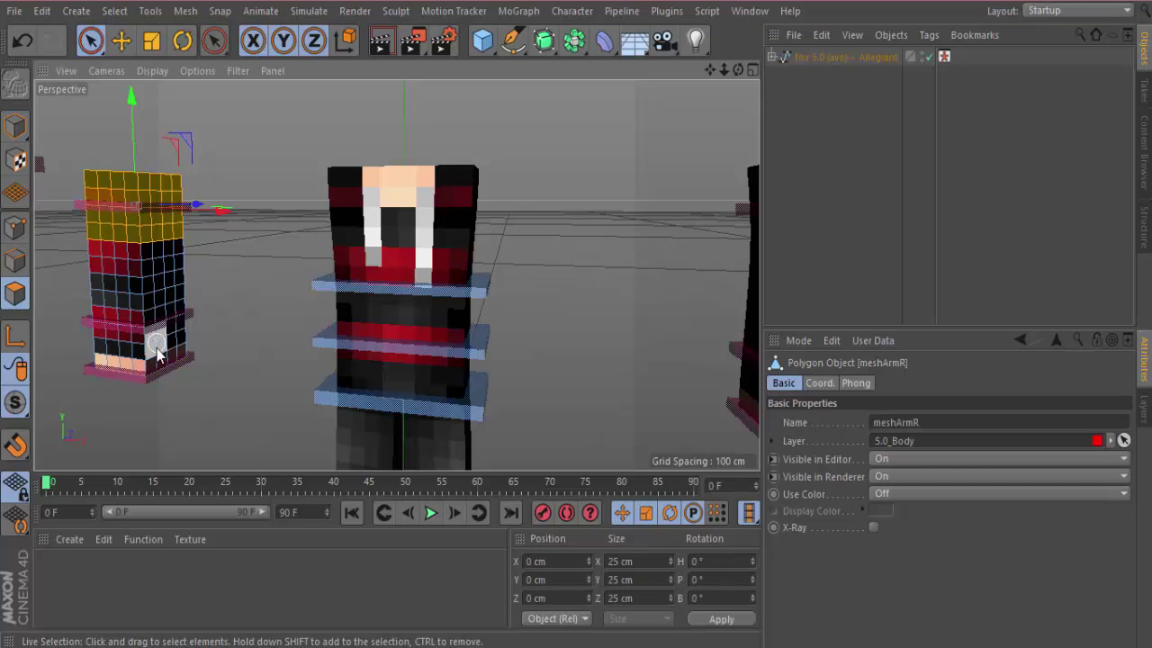
key("d")
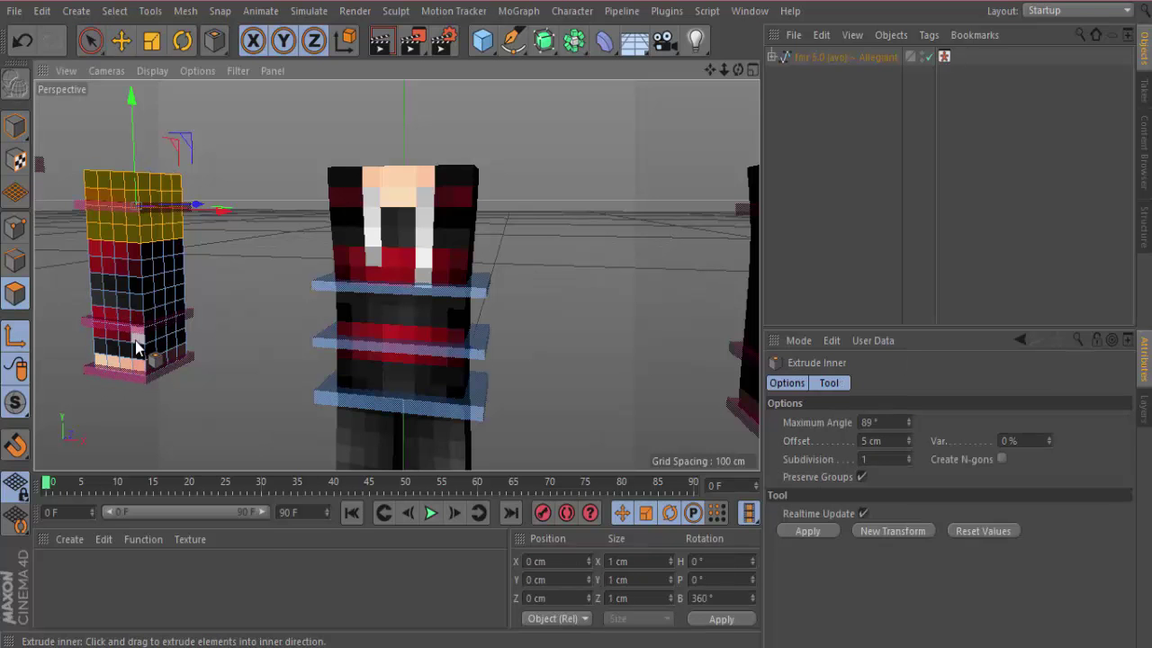
key("u")
key("l")
left_click(149, 335)
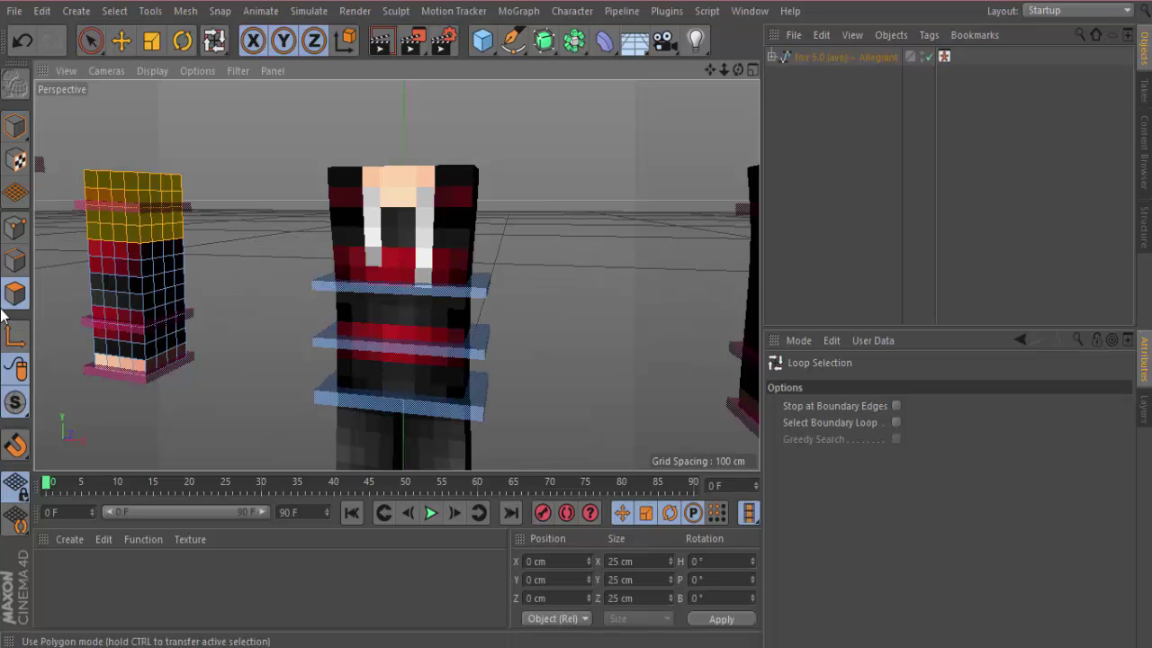
- Loop-select the five red polygon rows around the right arm, replacing the previously selected upper polygons
scroll(175, 328, "up", 5)
scroll(111, 351, "down", 5)
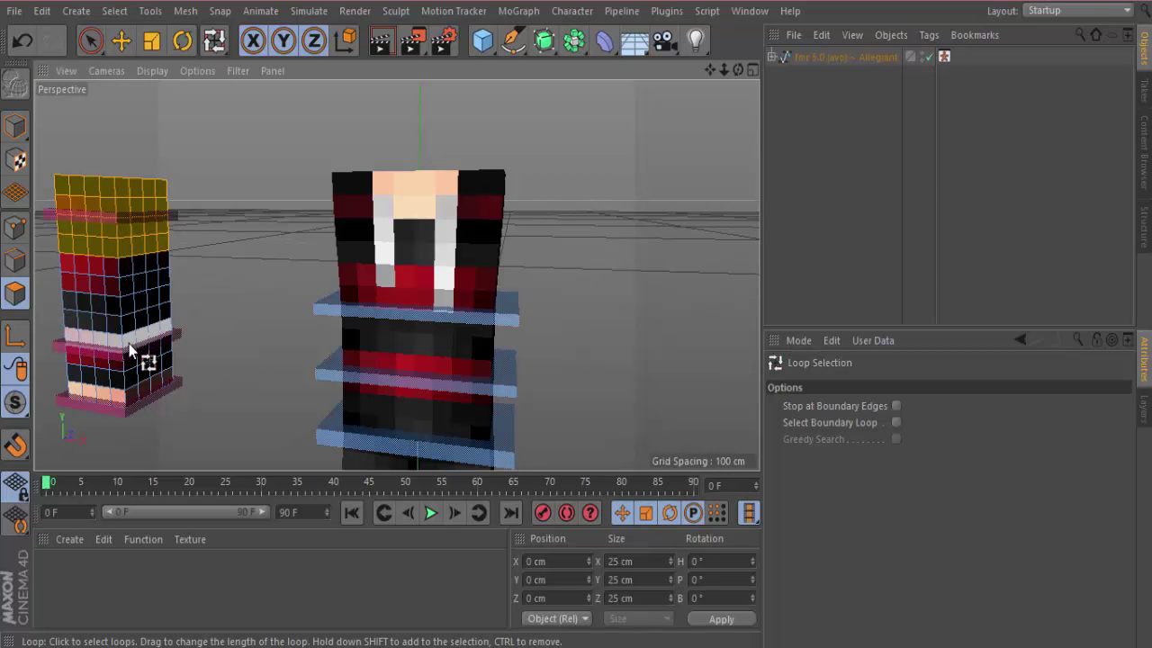
left_click(128, 343, "shift")
left_click(126, 347)
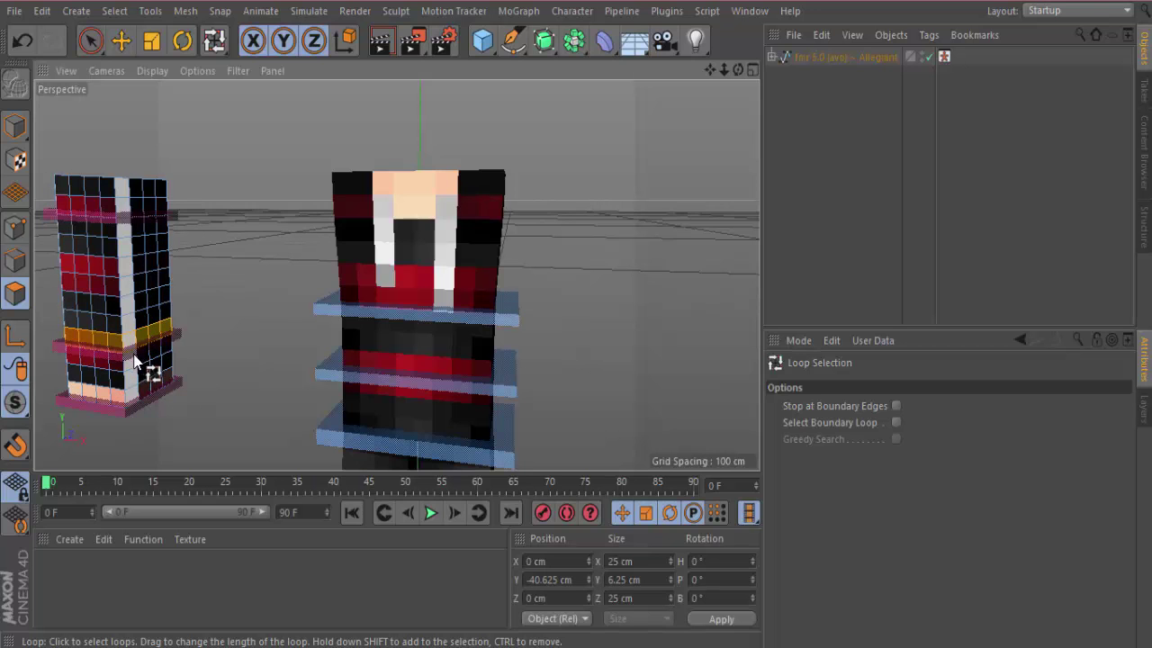
left_click(153, 364, "shift")
left_click(137, 271, "shift")
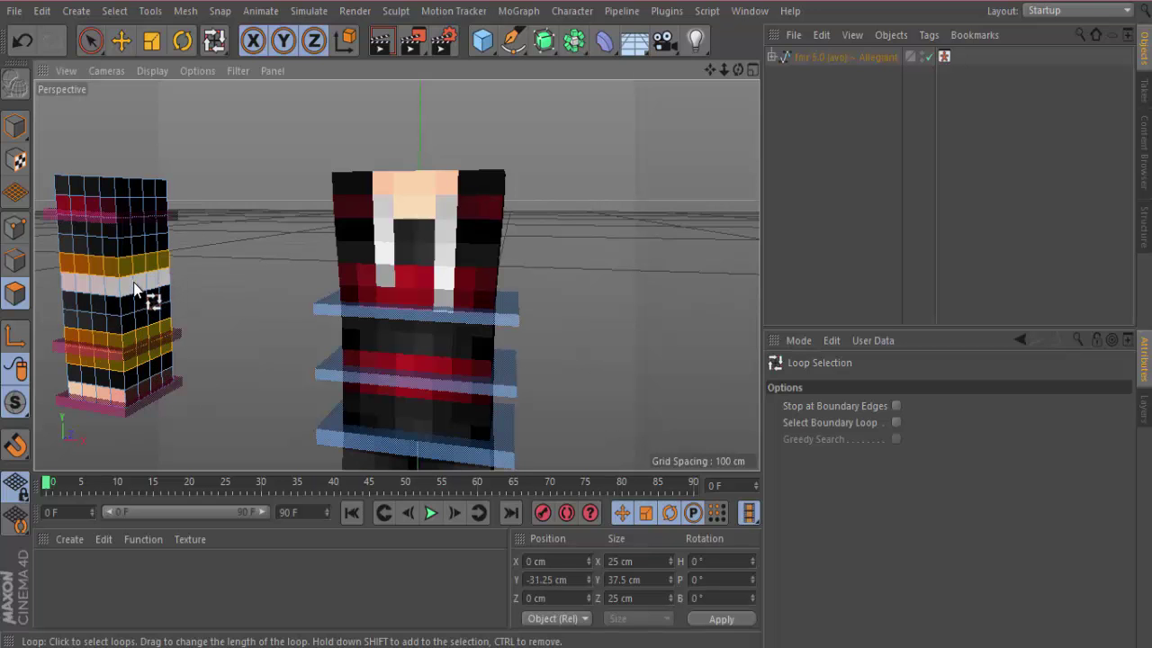
left_click(134, 285, "shift")
left_click(126, 211, "shift")
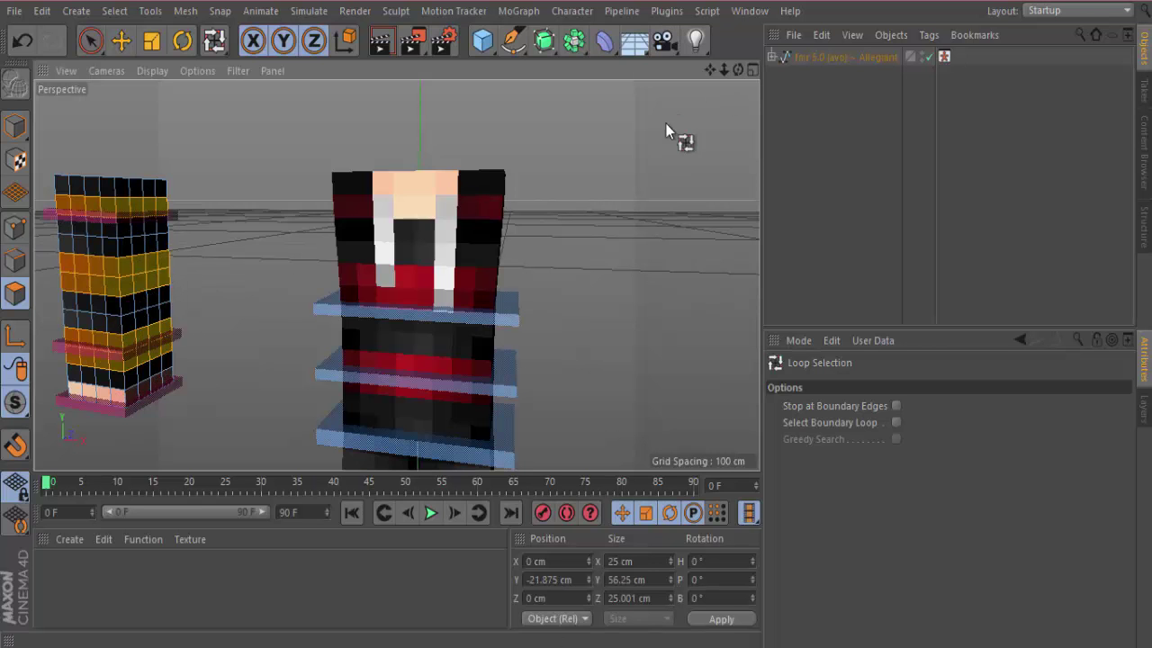
- Extrude the selected red rows of the right arm with an offset of 2 cm
right_click(106, 248)
left_click(104, 266)
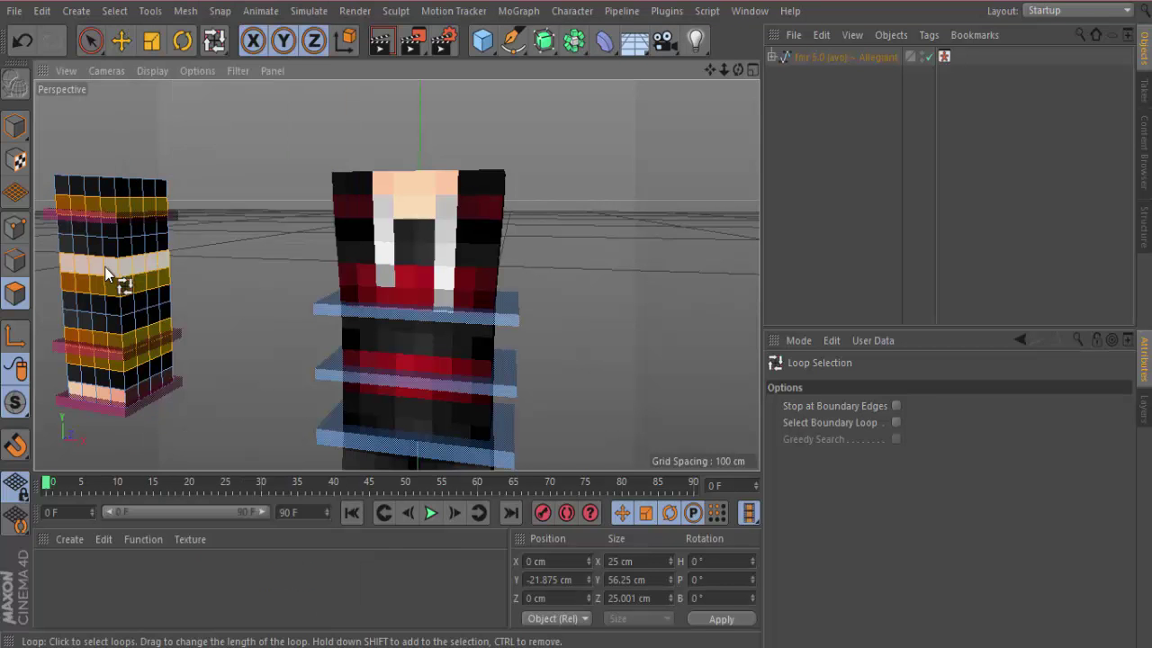
key("d")
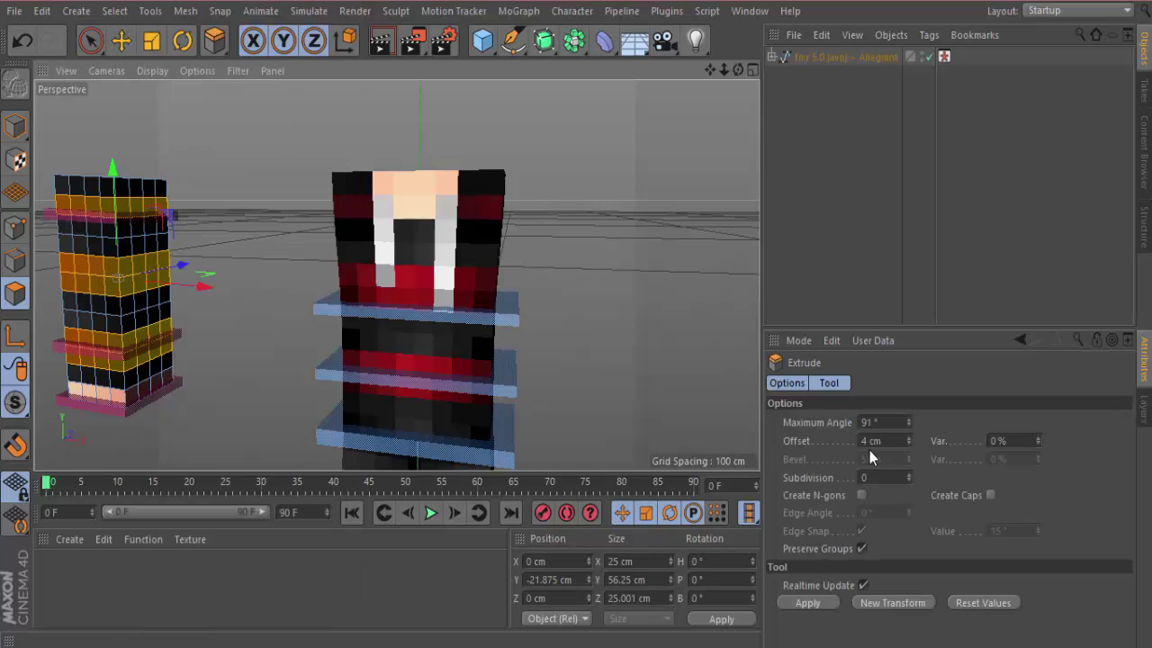
left_click_drag(867, 441, 839, 438)
type("2")
key("Return")
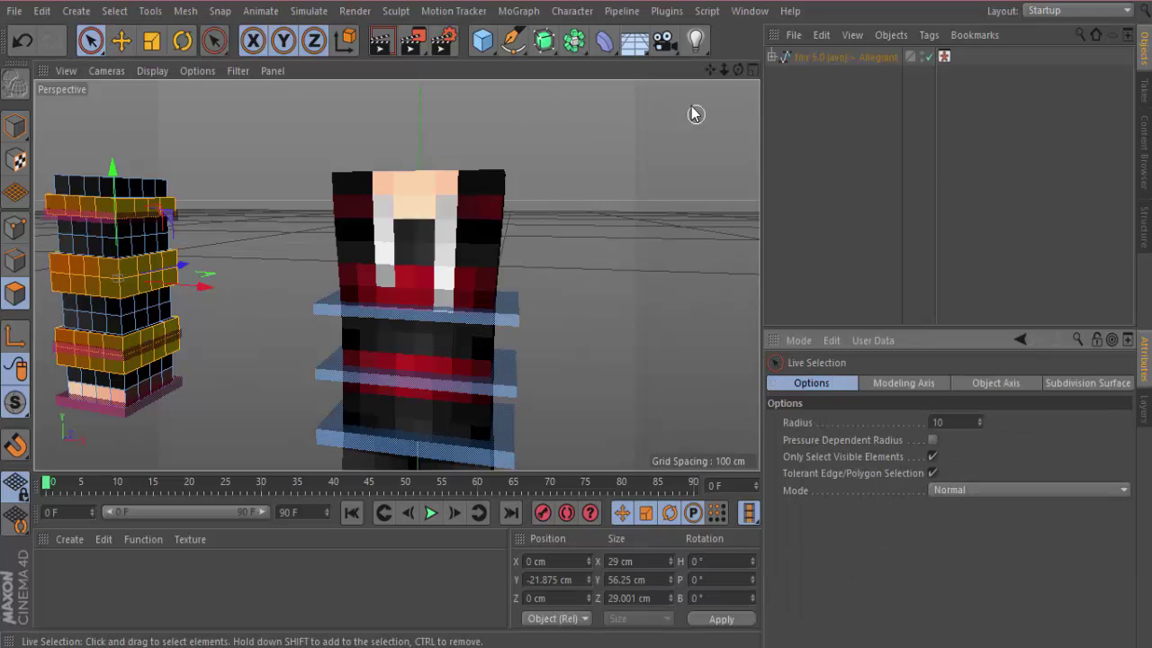
- Select the left arm mesh, switch to polygon mode and activate Loop Selection
left_click_drag(708, 70, 611, 75)
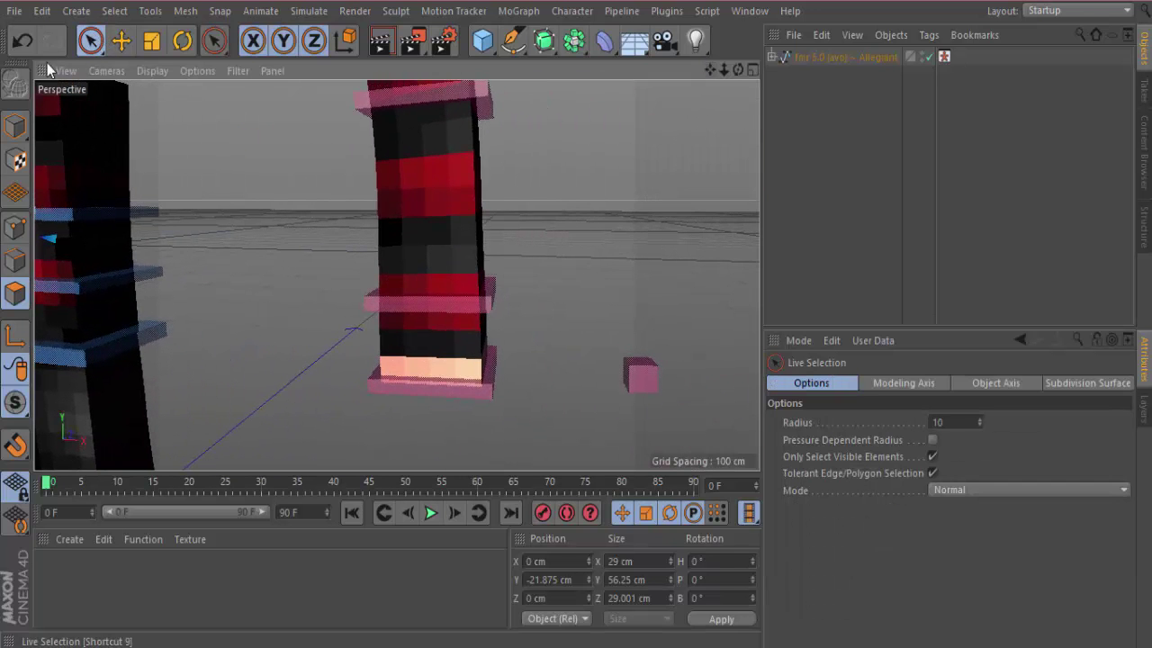
left_click(24, 124)
left_click(16, 293)
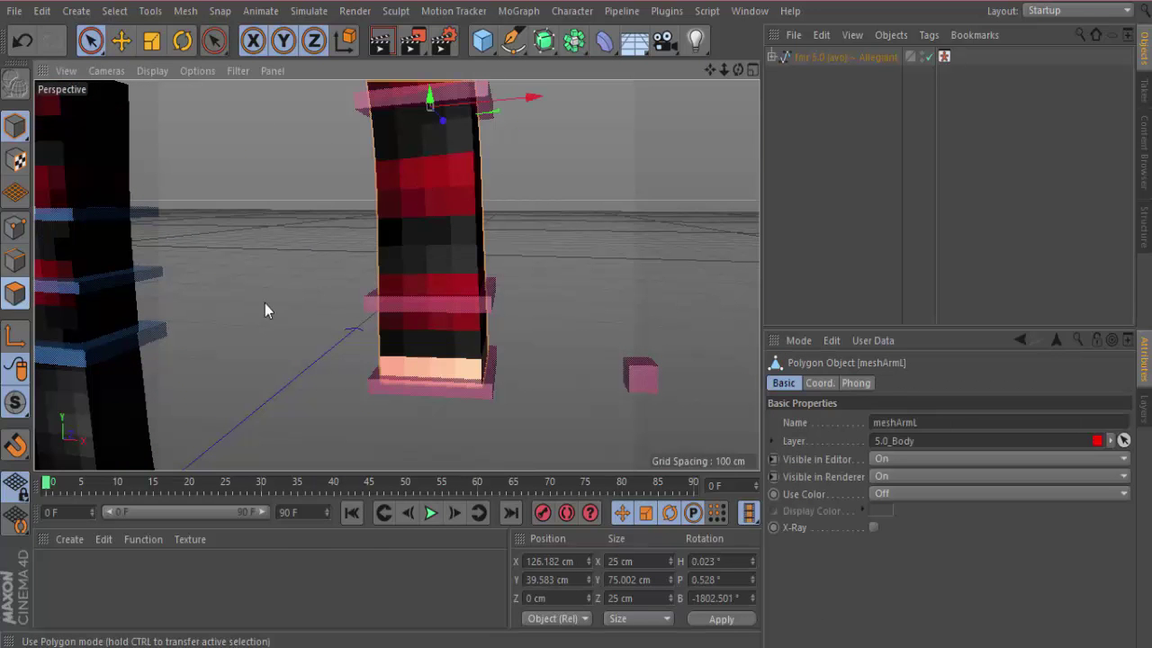
key("u")
key("l")
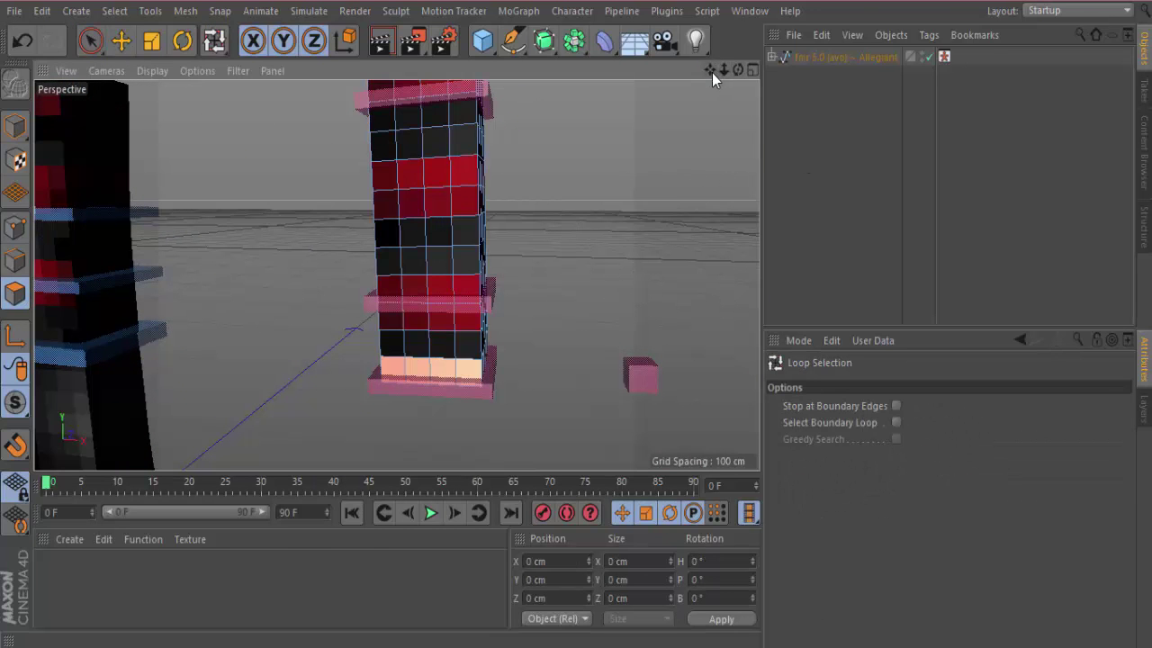
left_click_drag(710, 71, 687, 203)
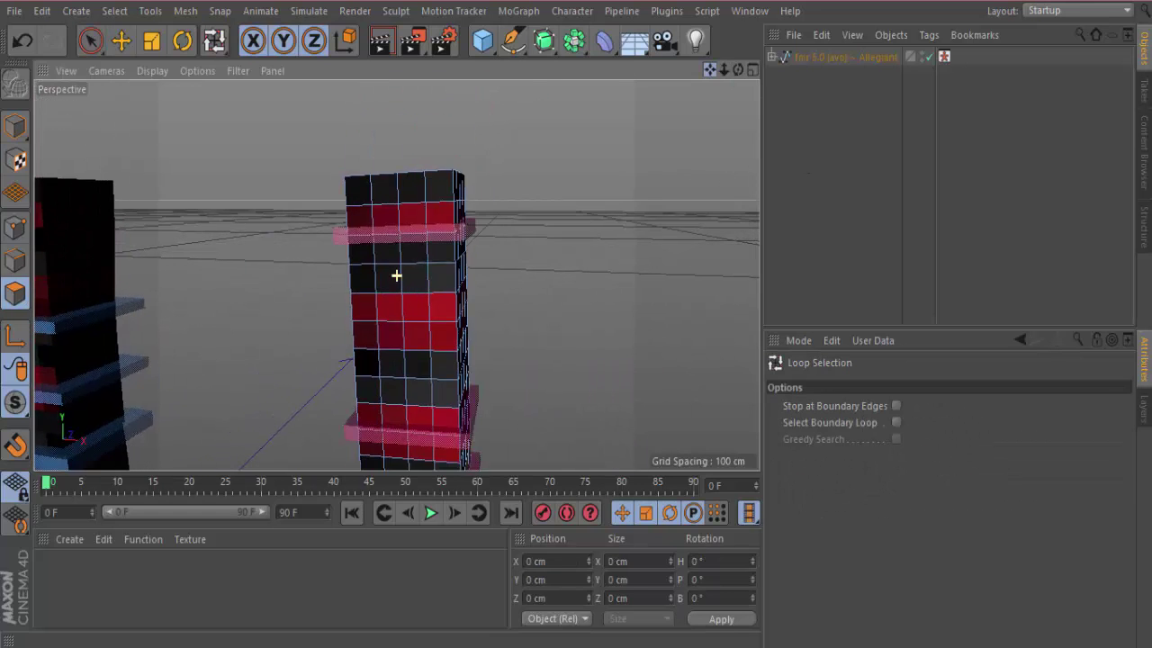
- Loop-select the five red polygon rows around the left arm
left_click(430, 213)
left_click(432, 306, "shift")
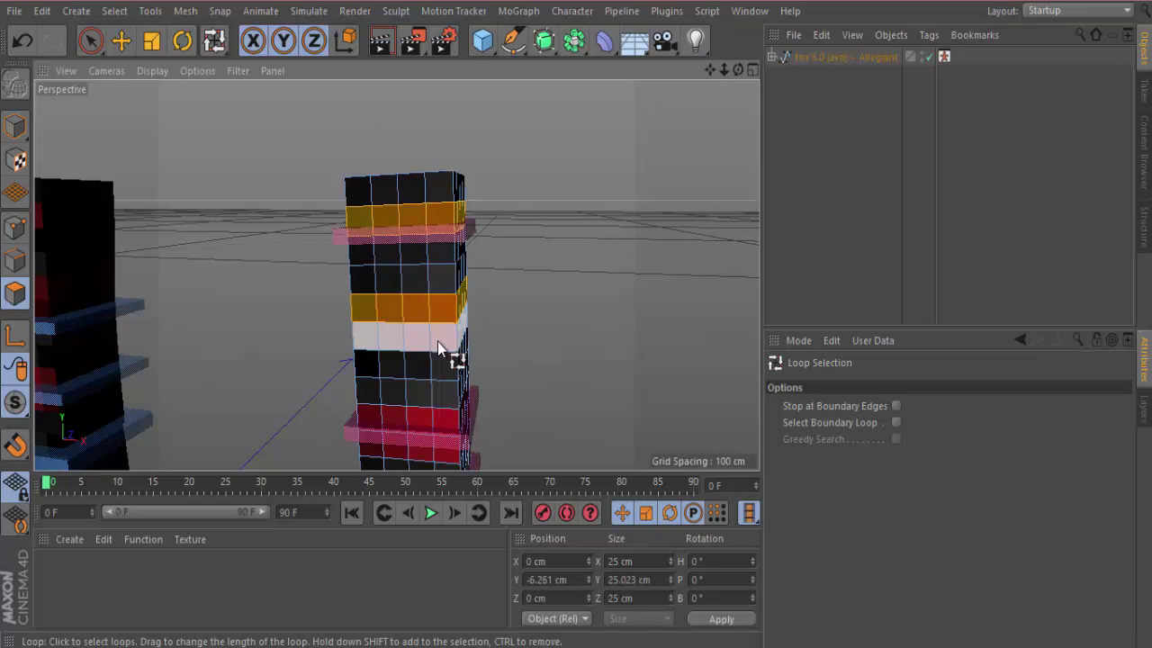
left_click(437, 341, "shift")
left_click(450, 407, "shift")
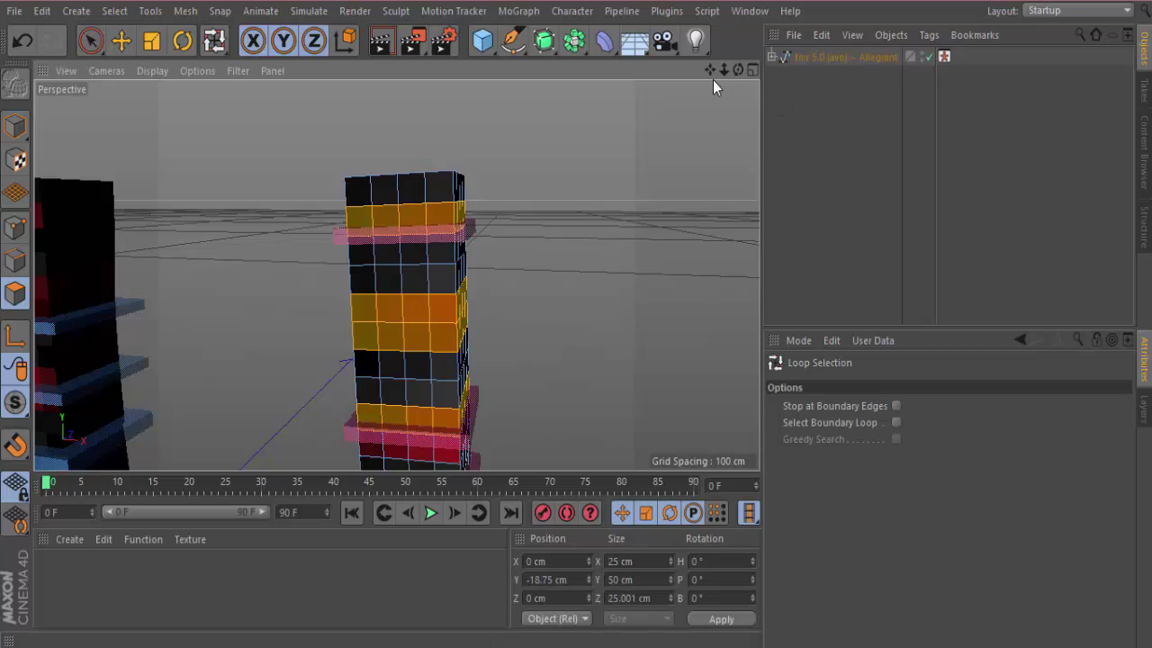
left_click_drag(711, 71, 703, 0)
left_click(408, 303, "shift")
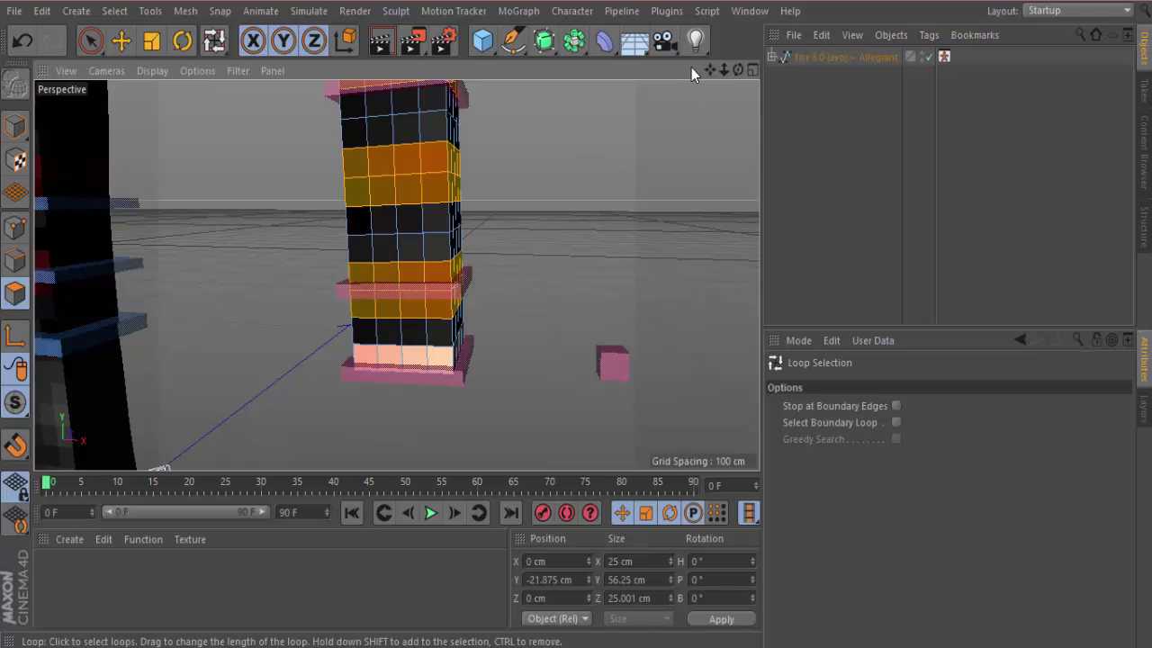
- Extrude the selected red rows of the left arm with an offset of 2 cm
left_click_drag(723, 70, 622, 80)
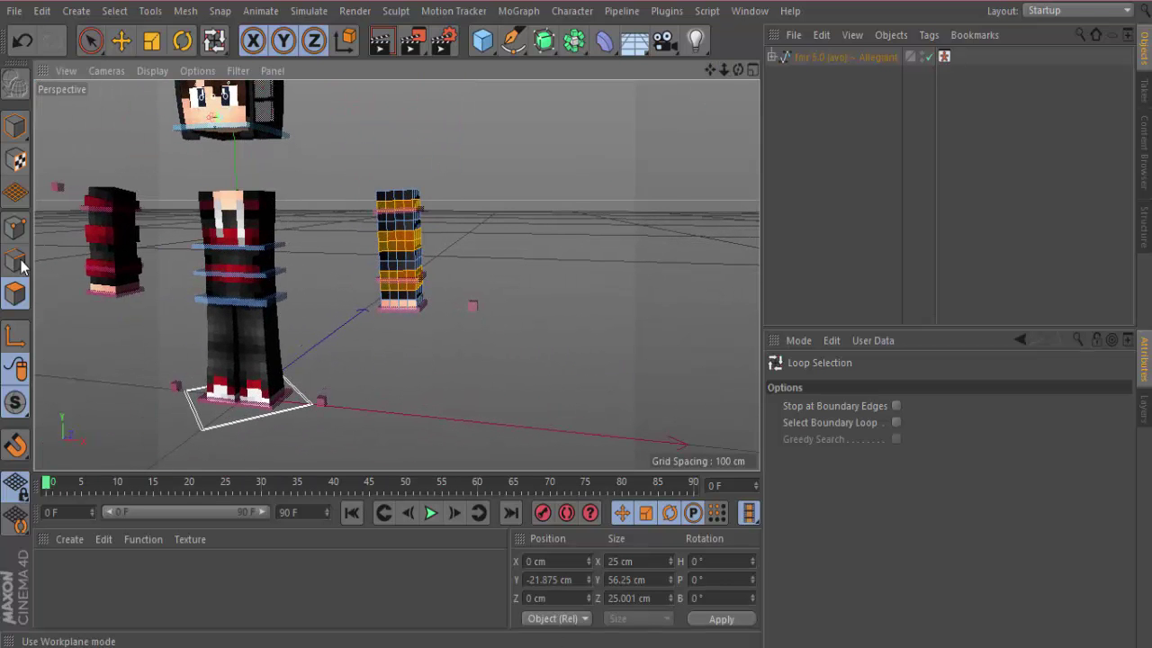
key("d")
left_click(807, 602)
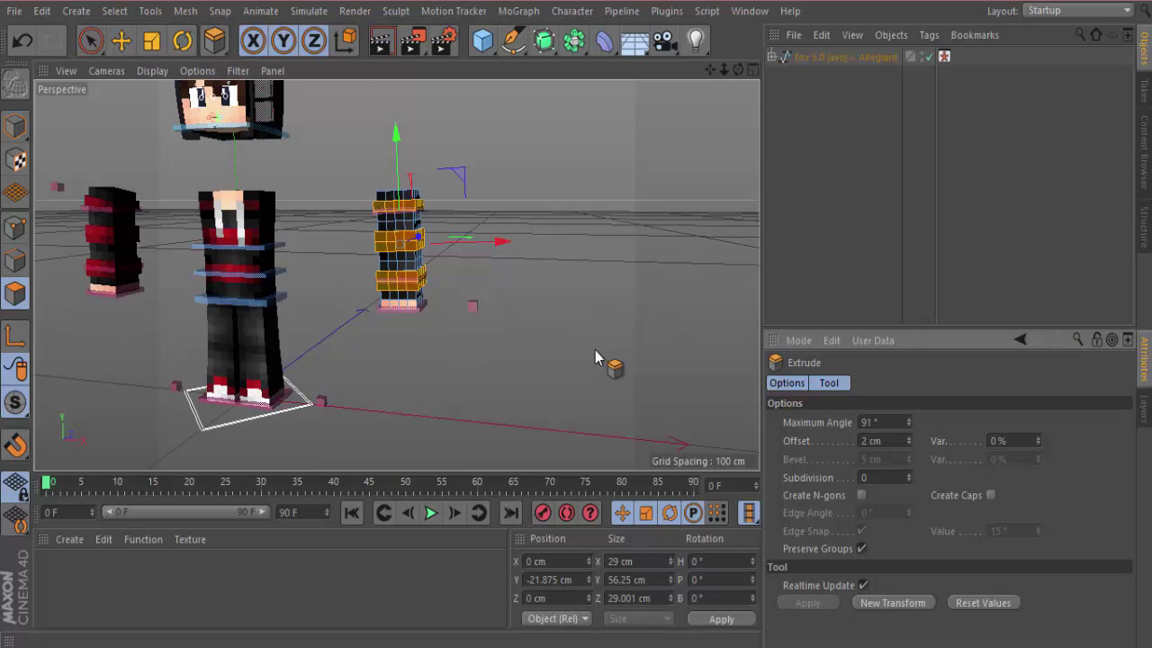
- Select the torso mesh together with the upper blue back control and switch to polygon mode
scroll(142, 283, "up", 5)
scroll(207, 232, "down", 3)
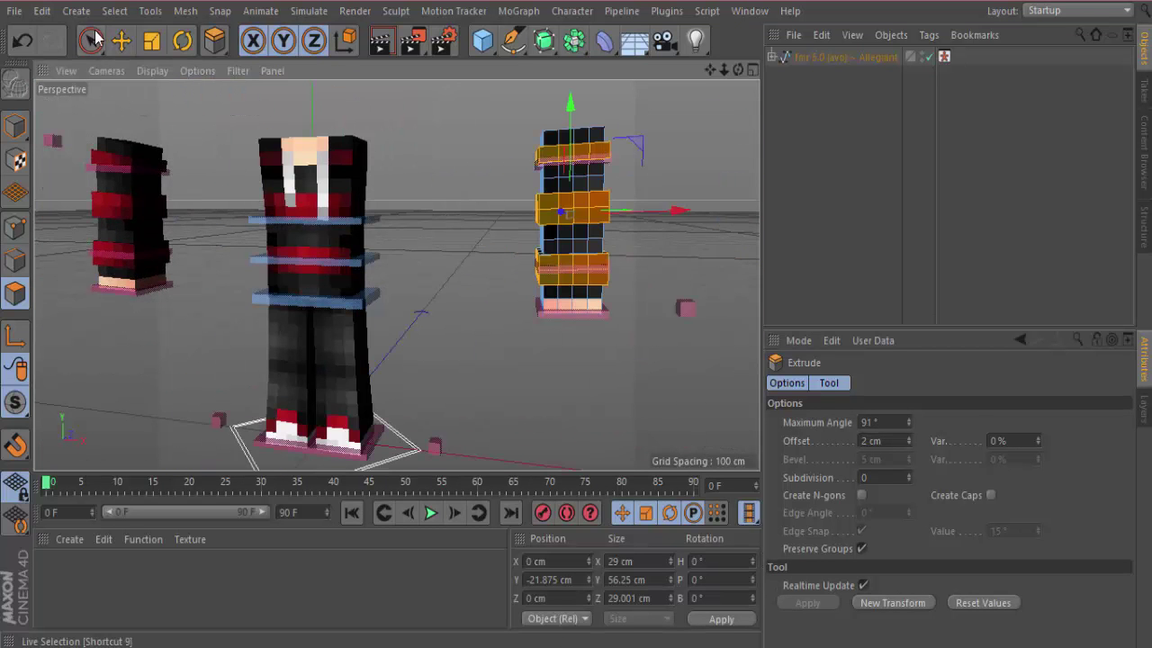
left_click(18, 129)
left_click(90, 40)
left_click(360, 224)
left_click(147, 252, "shift")
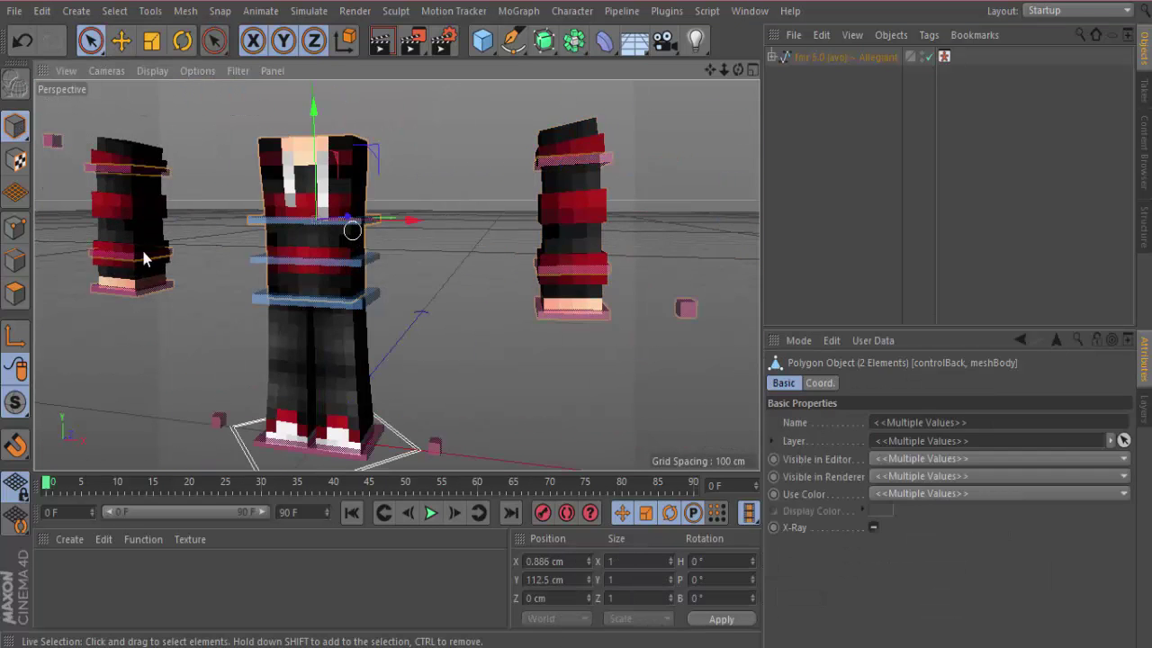
left_click(17, 297)
scroll(327, 195, "up", 3)
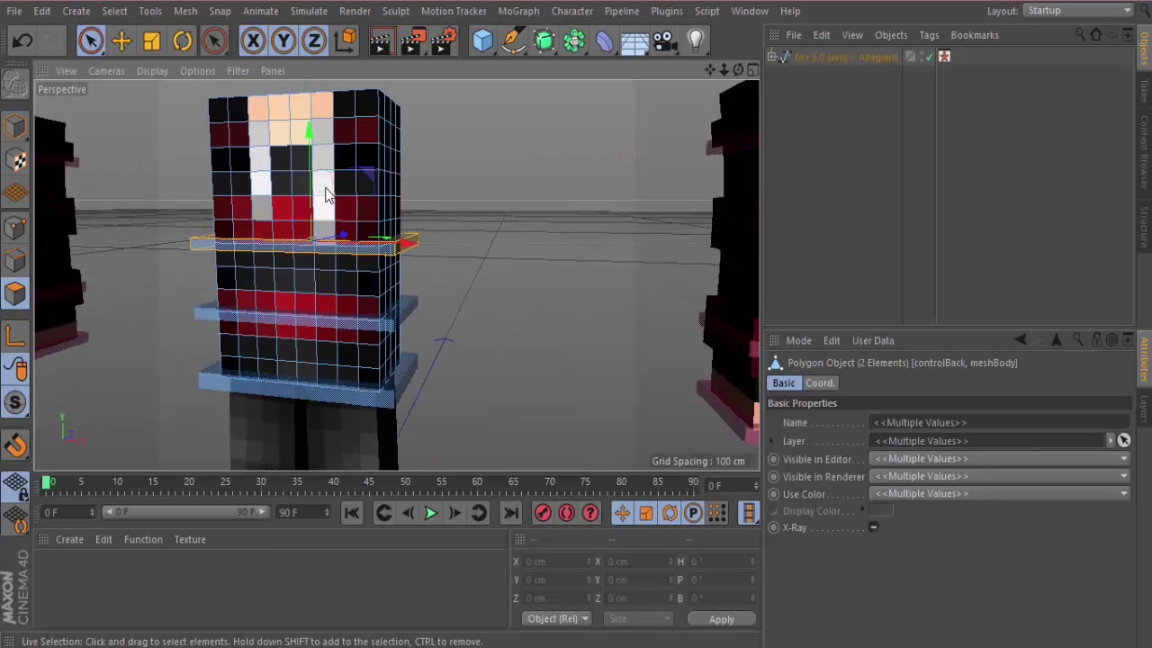
- Loop-select the two red polygon rows around the torso's lower chest and the two around its waist
key("u")
key("l")
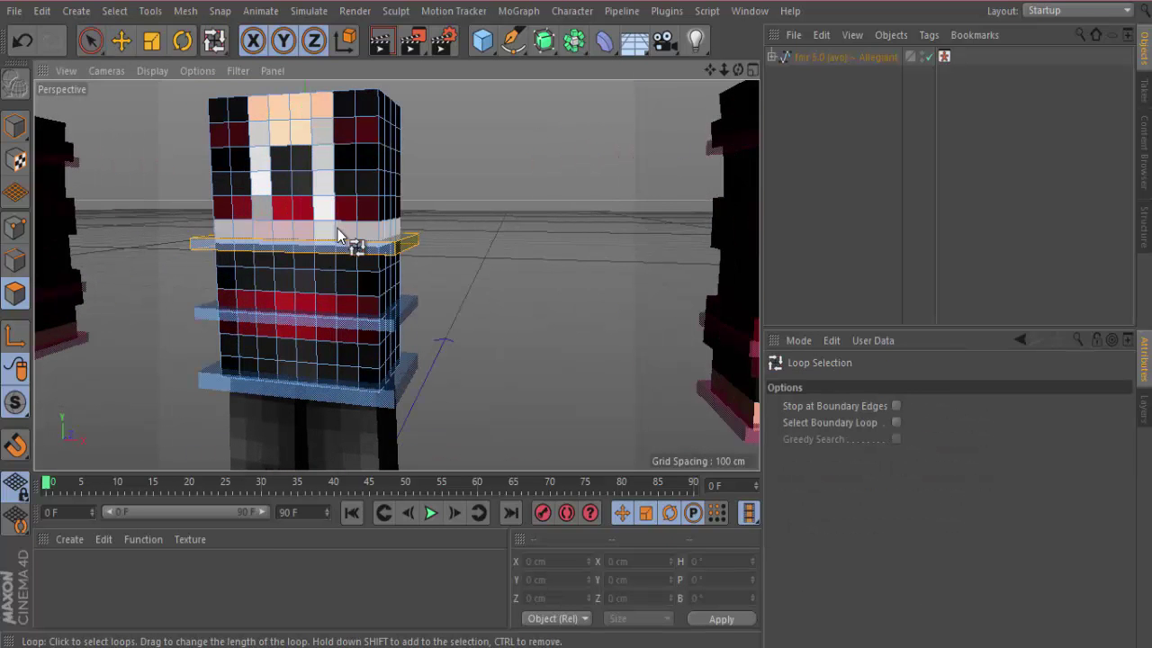
left_click(357, 236, "shift")
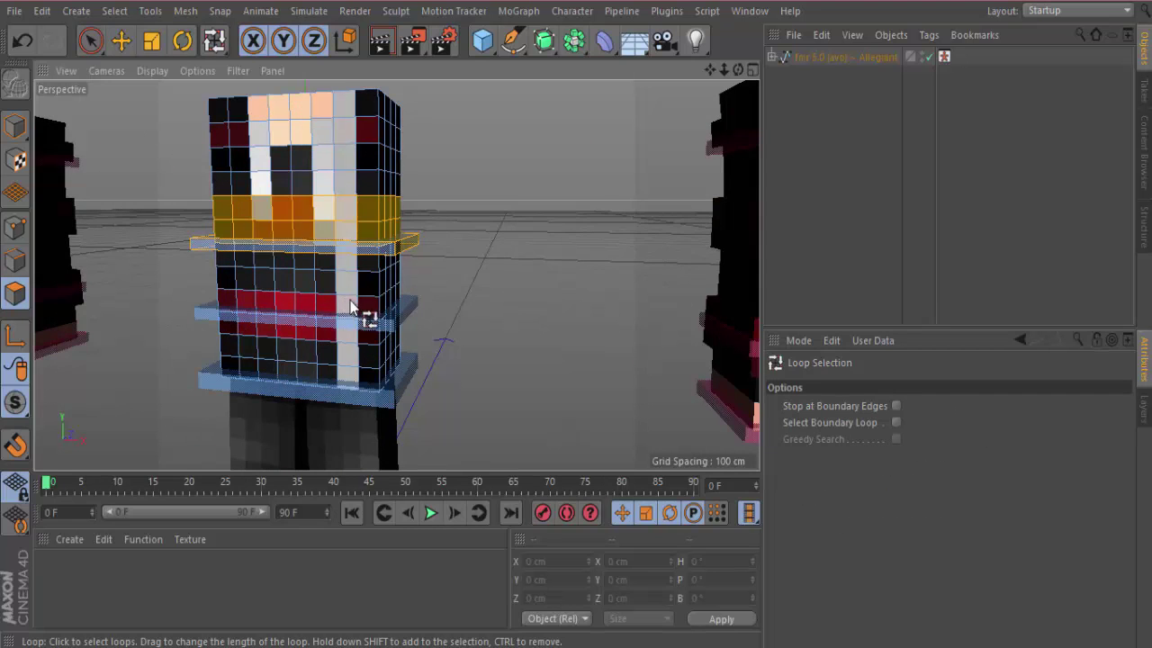
left_click(359, 304, "shift")
left_click(366, 337, "shift")
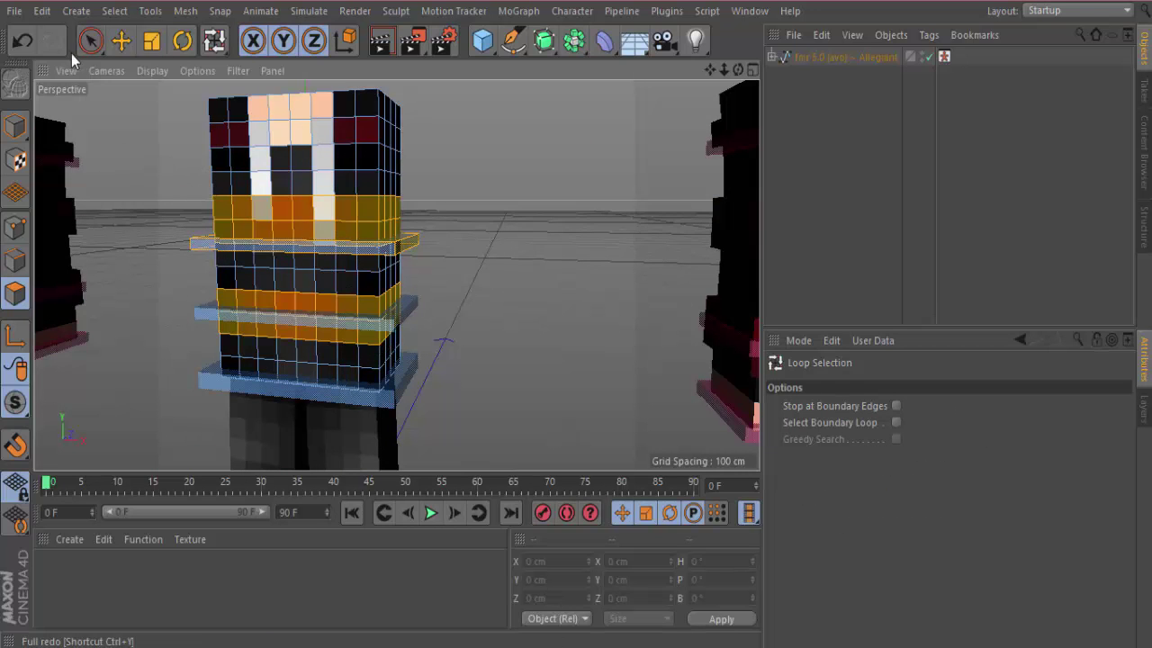
- Deselect the white stripe polygons from the lower chest rows and add the red upper chest row without its skin-coloured and white polygons
key("space")
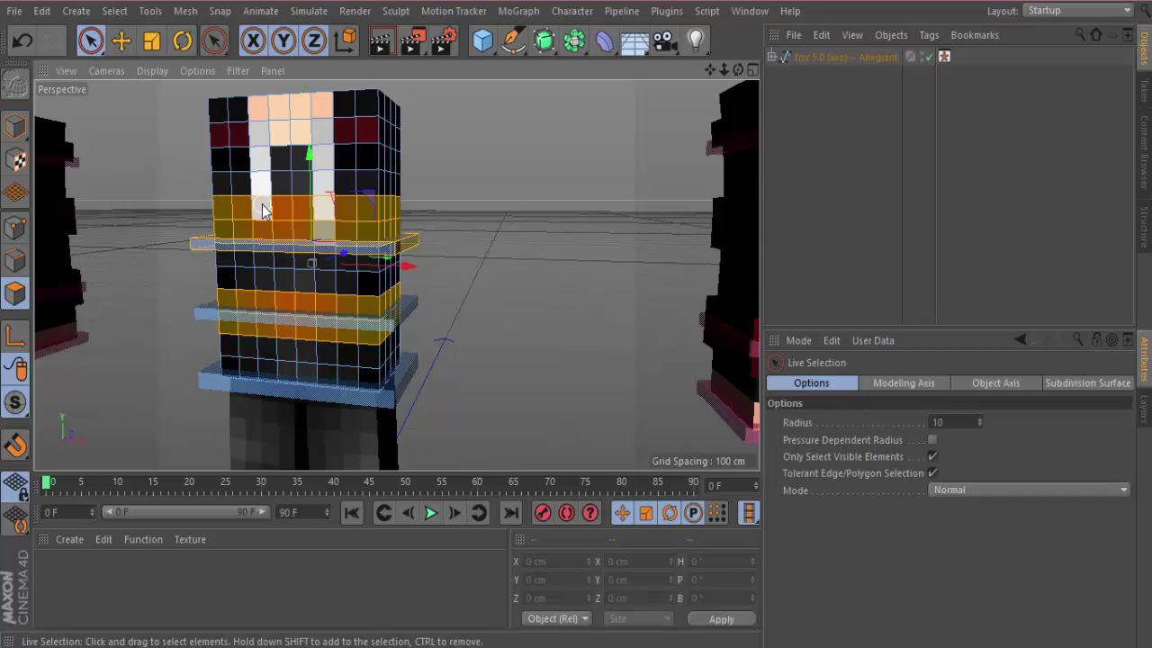
left_click(263, 210, "ctrl")
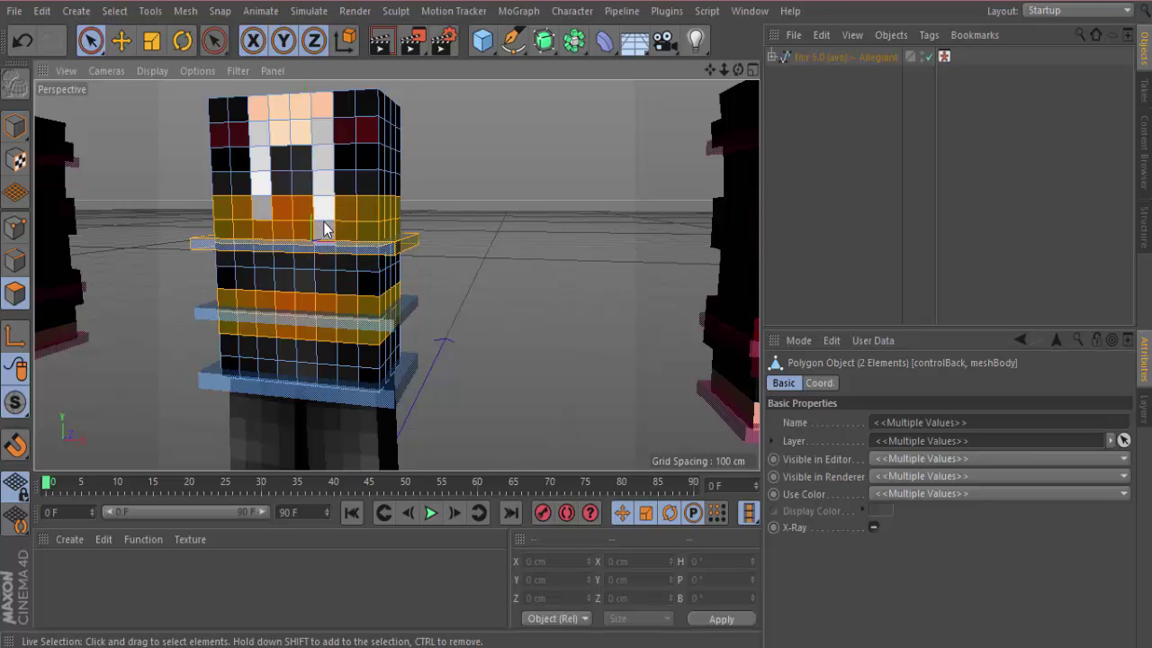
key("space")
left_click(371, 137, "shift")
left_click(91, 41)
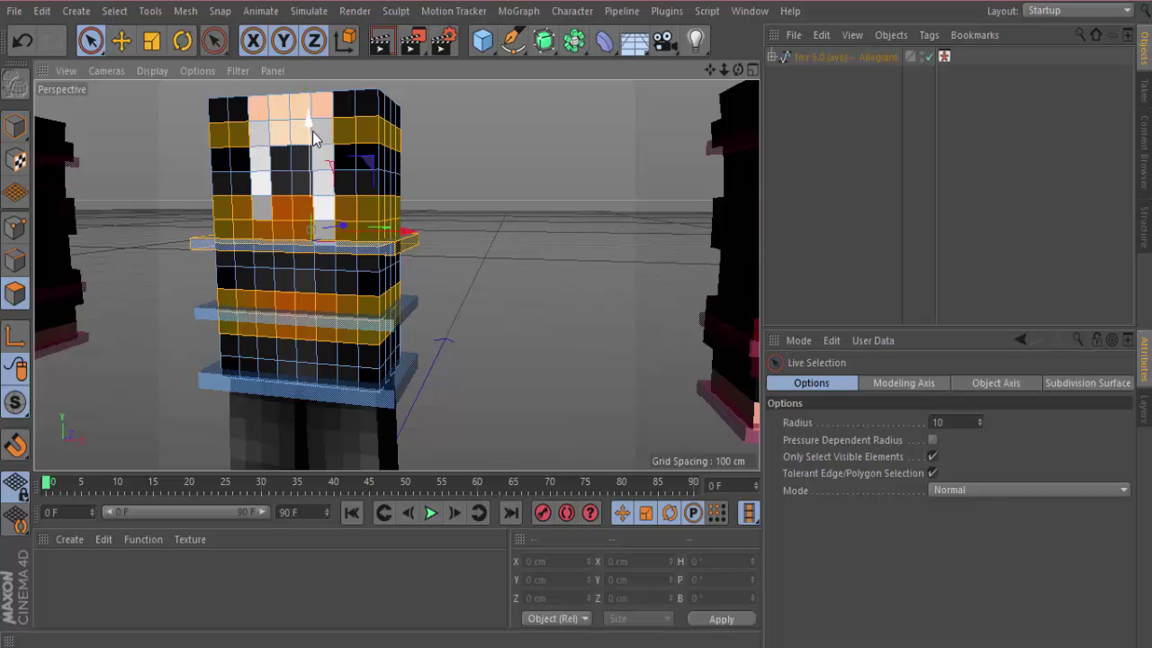
- Try to extrude the selected torso rows together with the upper back control loop, using an offset of 2 cm
right_click(347, 130)
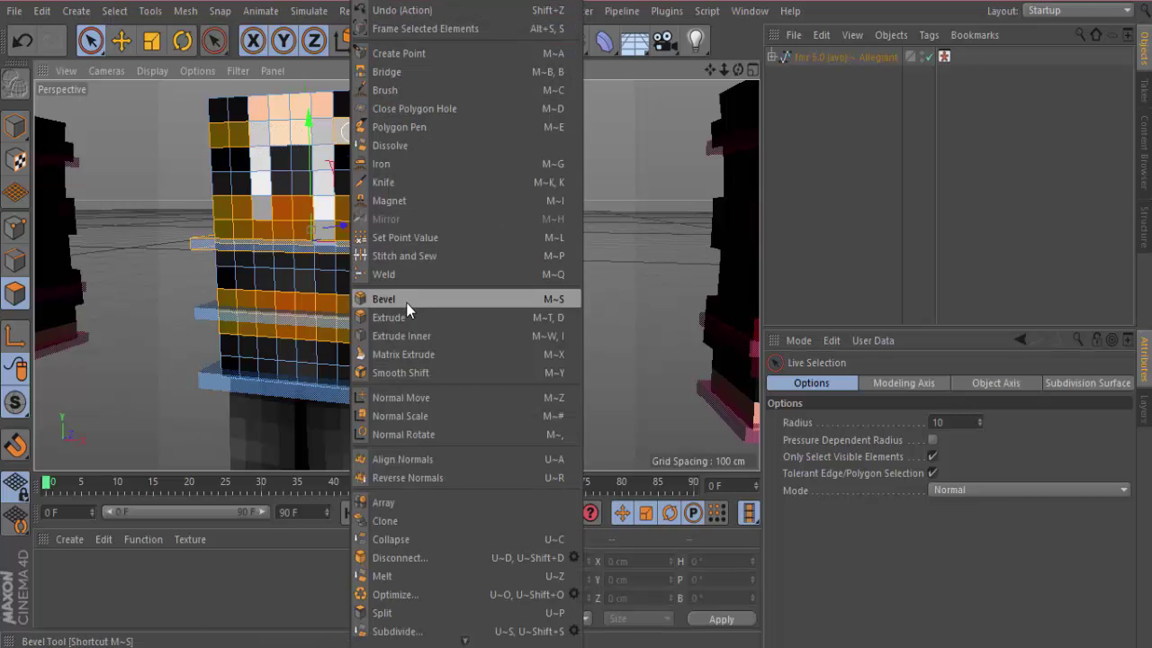
left_click(396, 316)
left_click(829, 600)
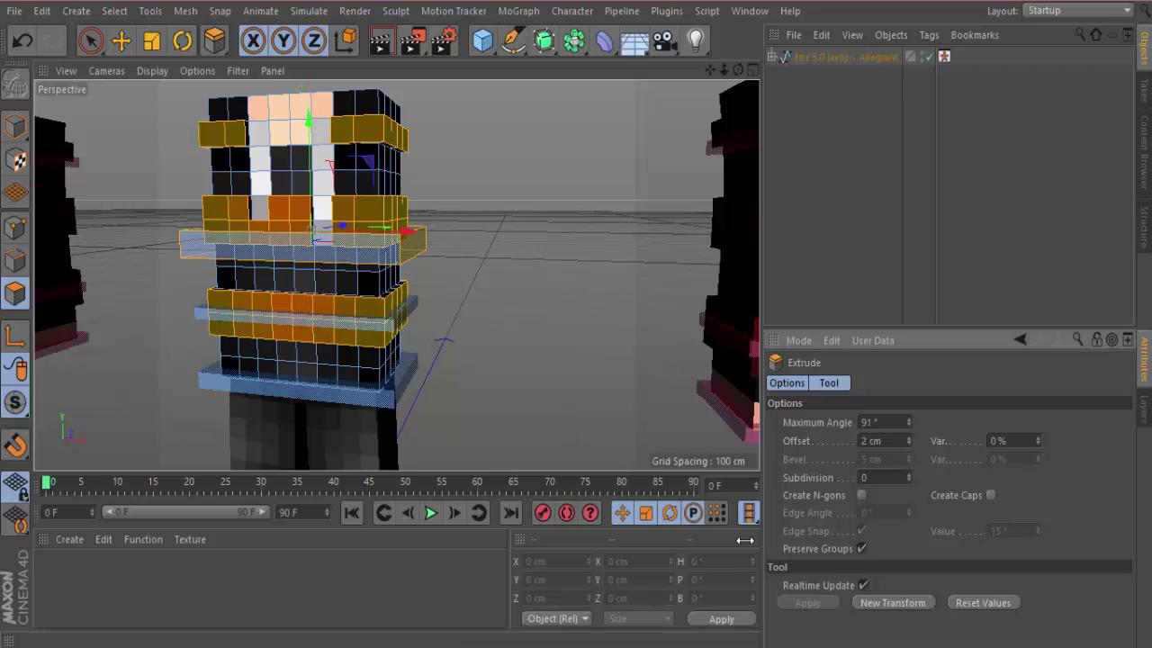
key("ctrl+z")
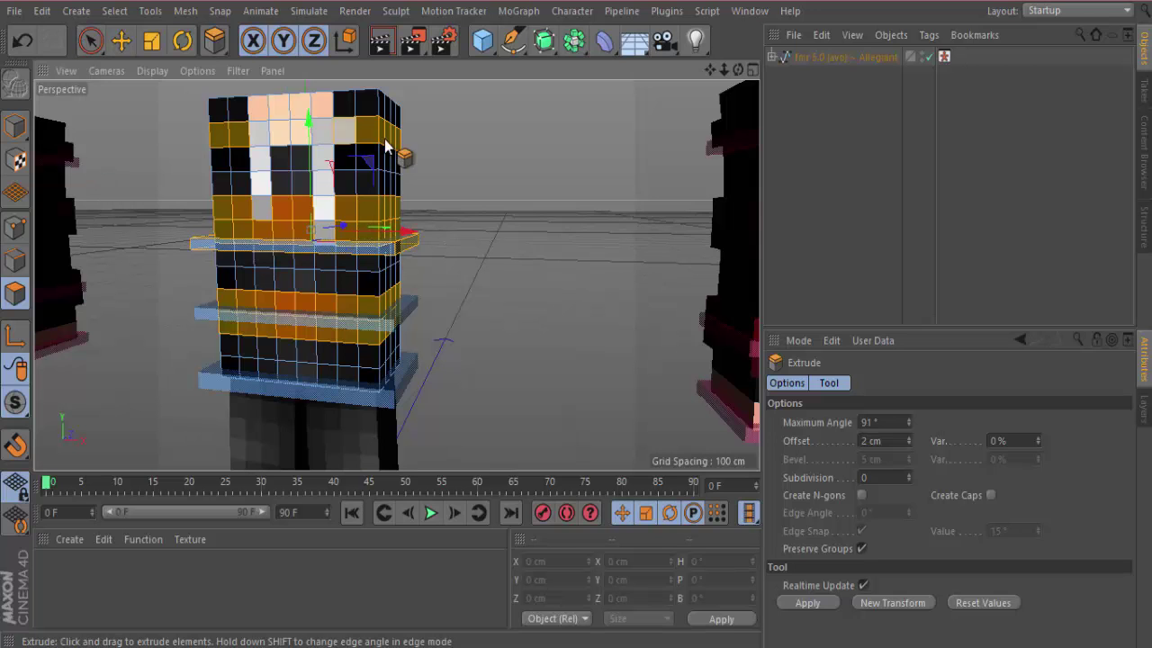
- Remove the polygon loop of the upper blue back control from the selection
key("u")
key("l")
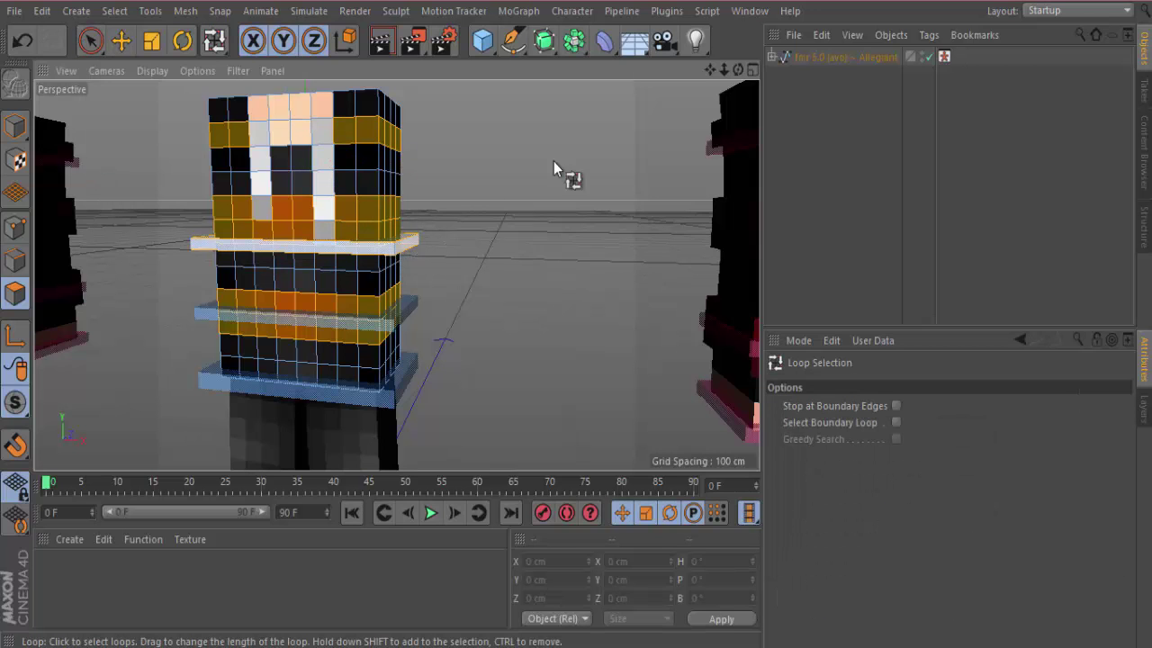
left_click(399, 239)
- Extrude the selected red torso rows with an offset of 2 cm and realtime update turned off, and clear the selection
key("d")
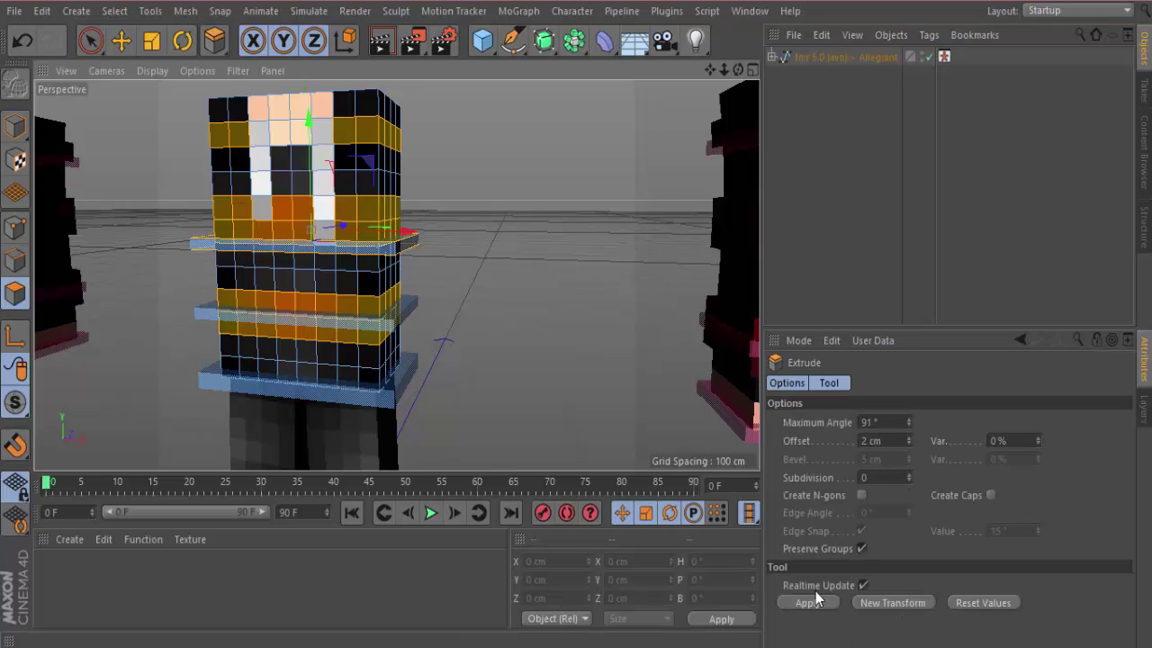
left_click(808, 603)
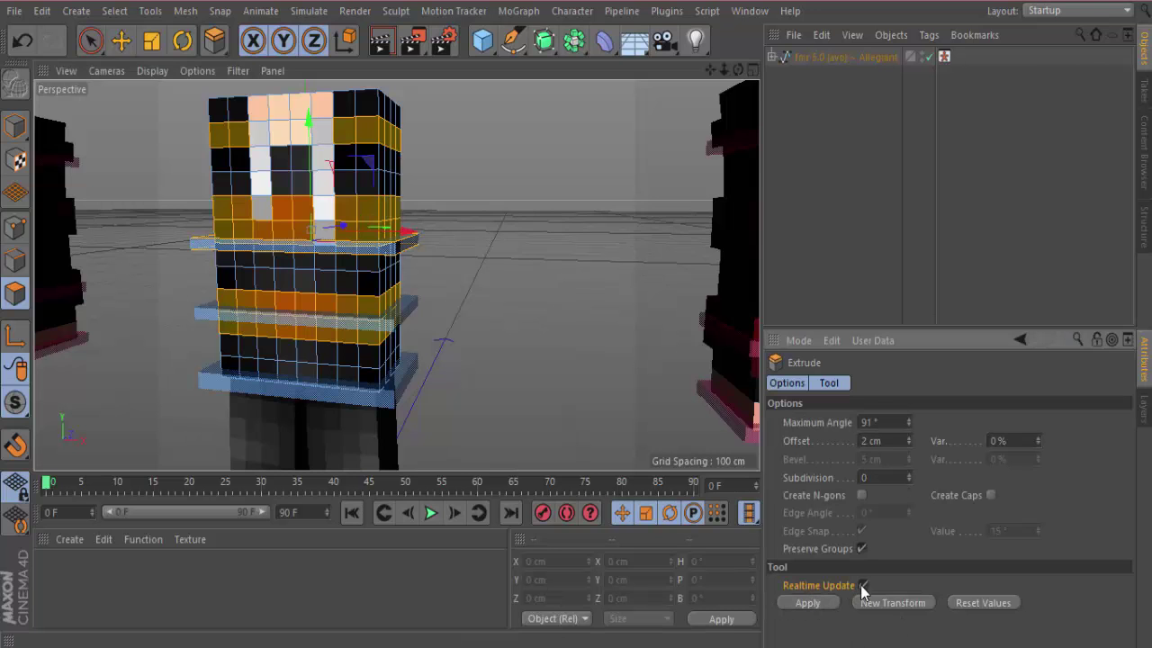
left_click(819, 604)
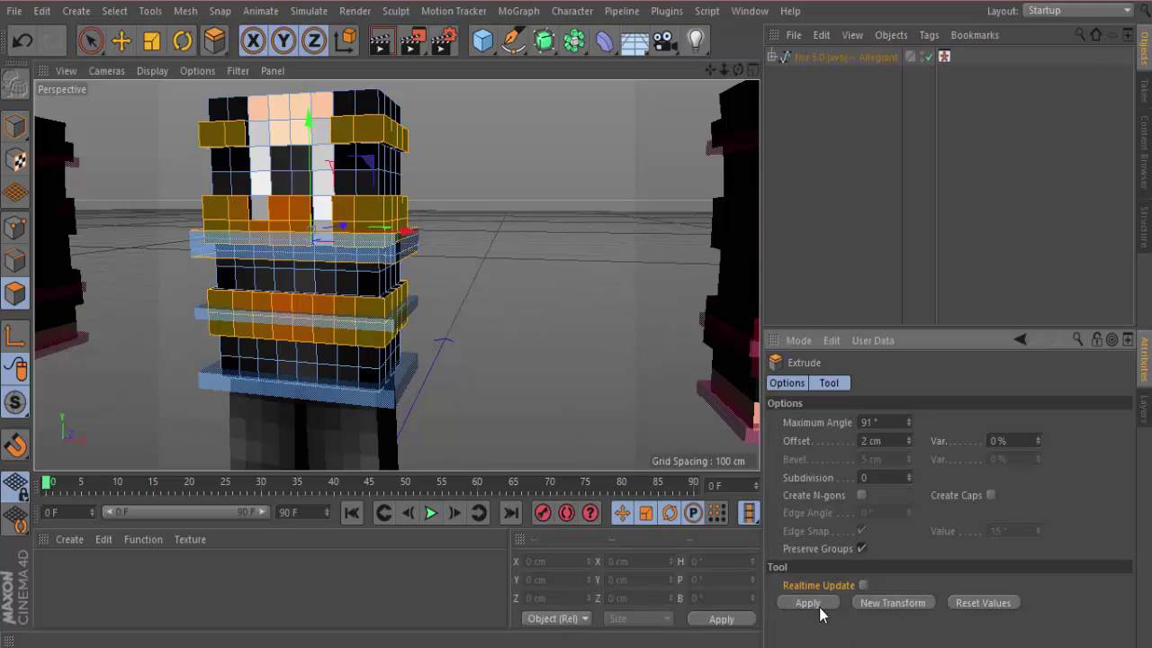
left_click(539, 169)
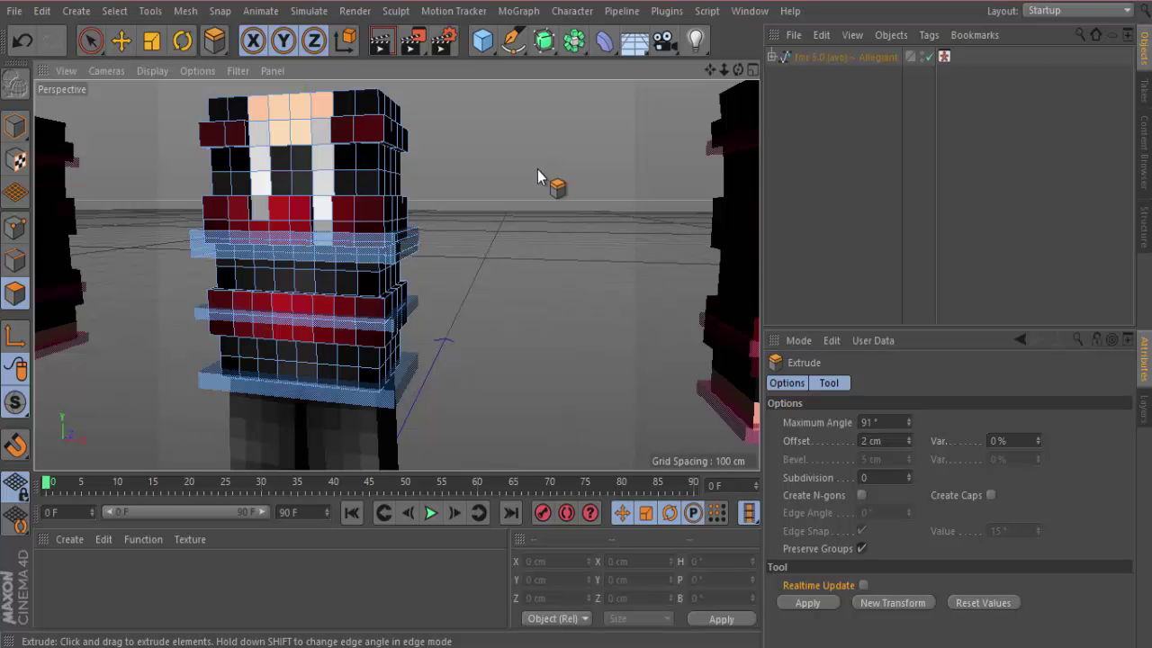
- Select the polygons of the two vertical white stripes on the front of the chest, leaving out the dark polygon between them
left_click(90, 40)
left_click(20, 129)
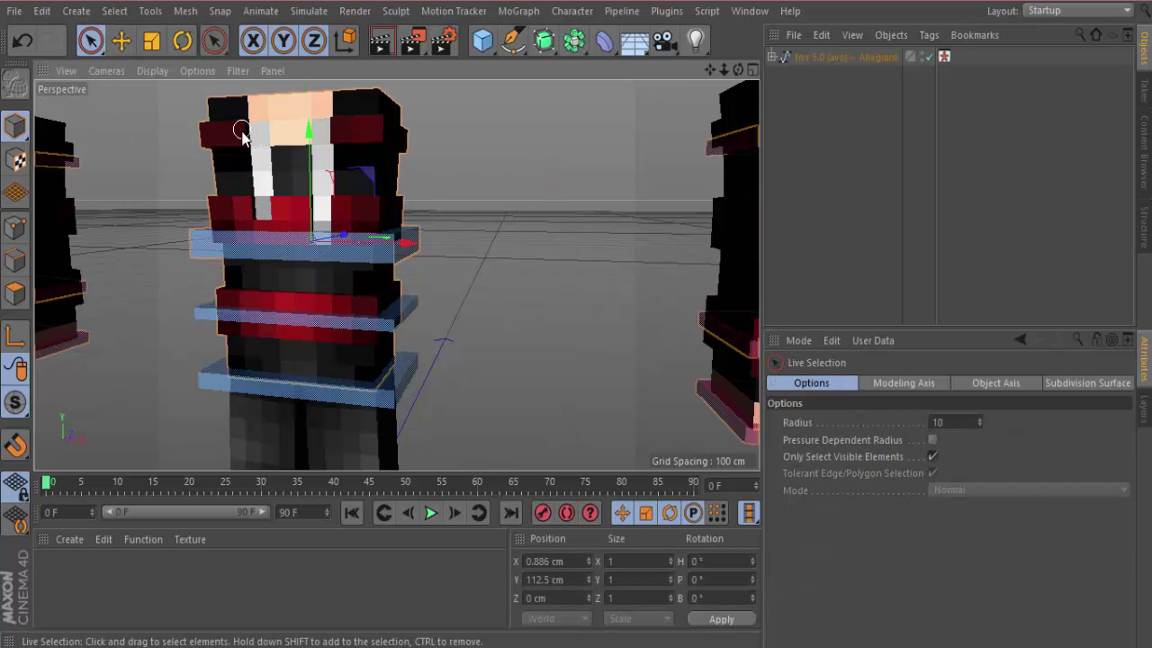
left_click(15, 293)
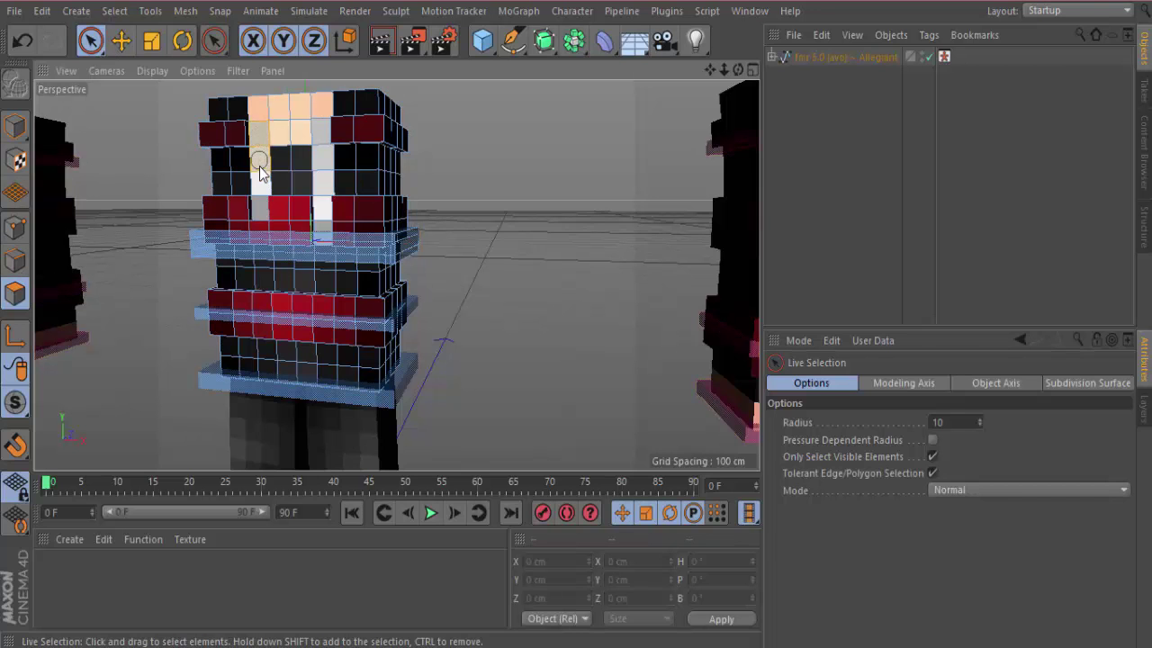
left_click_drag(262, 200, 328, 132)
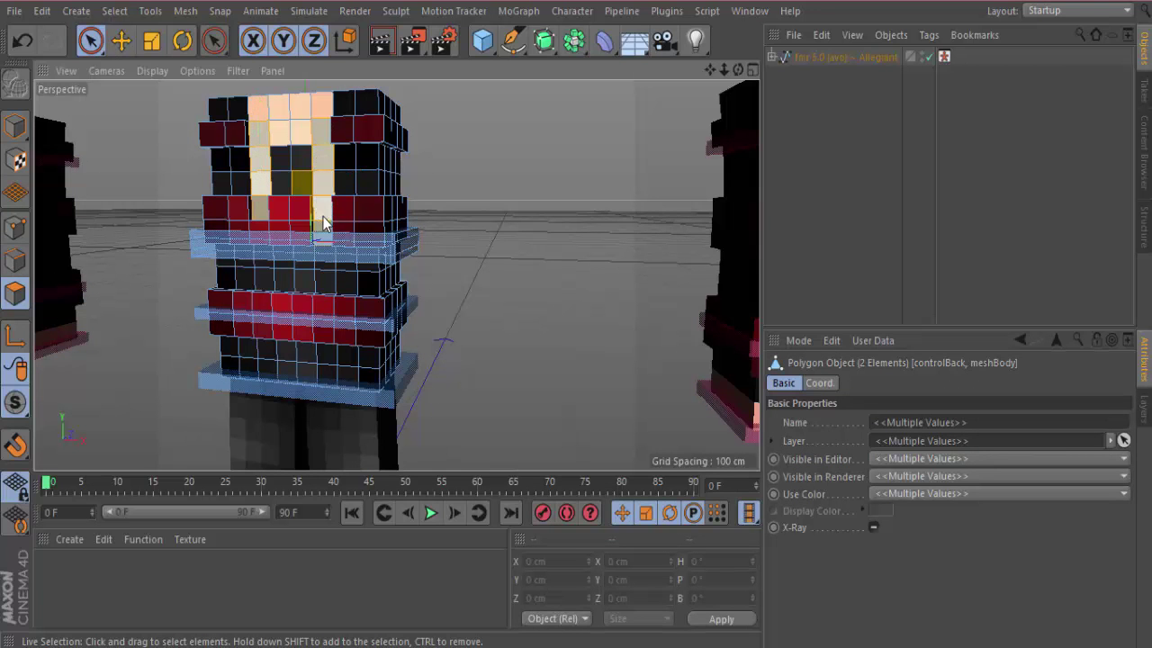
left_click_drag(322, 225, 308, 183)
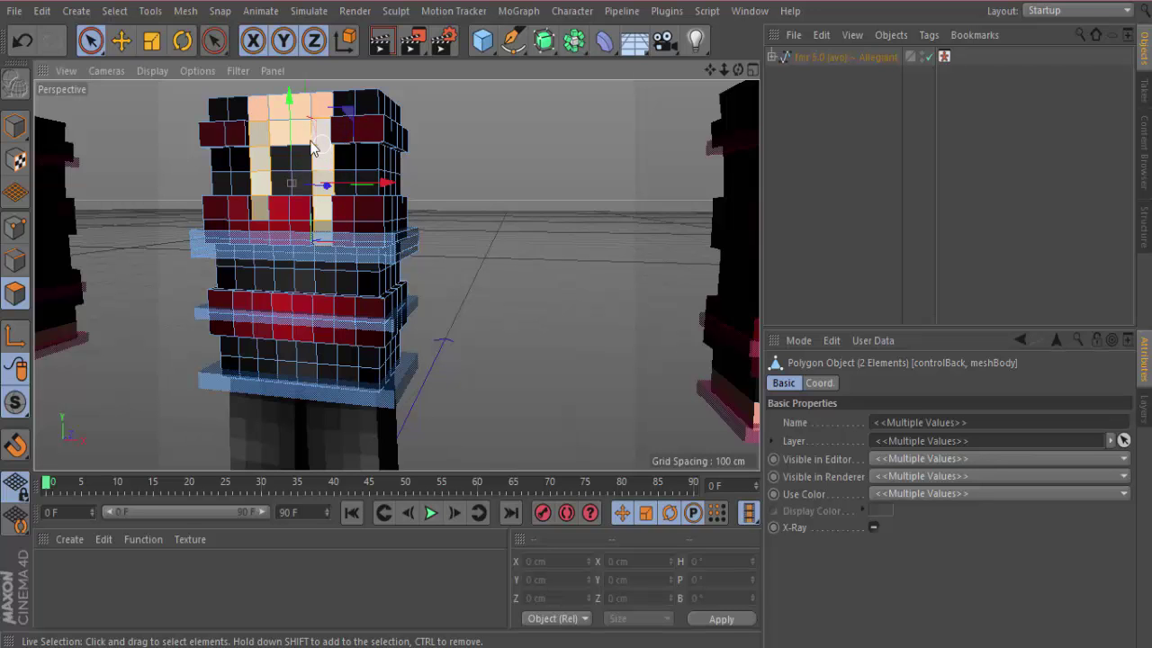
- Extrude the two white chest stripes with an offset of 3 cm and clear the selection
right_click(268, 144)
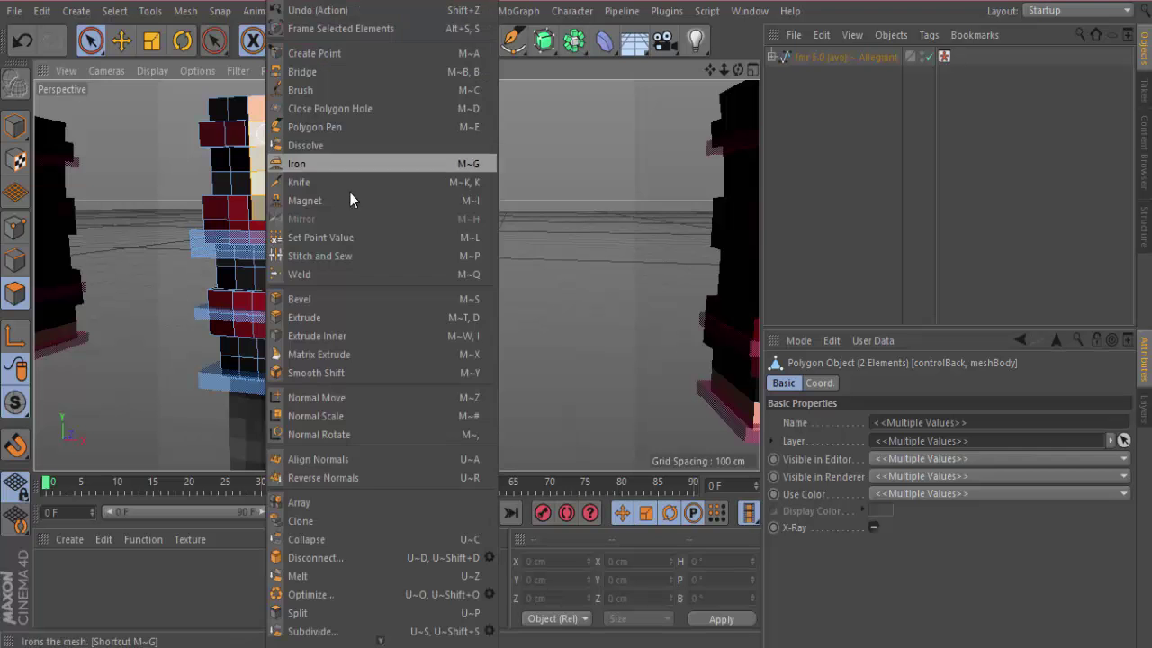
left_click(315, 318)
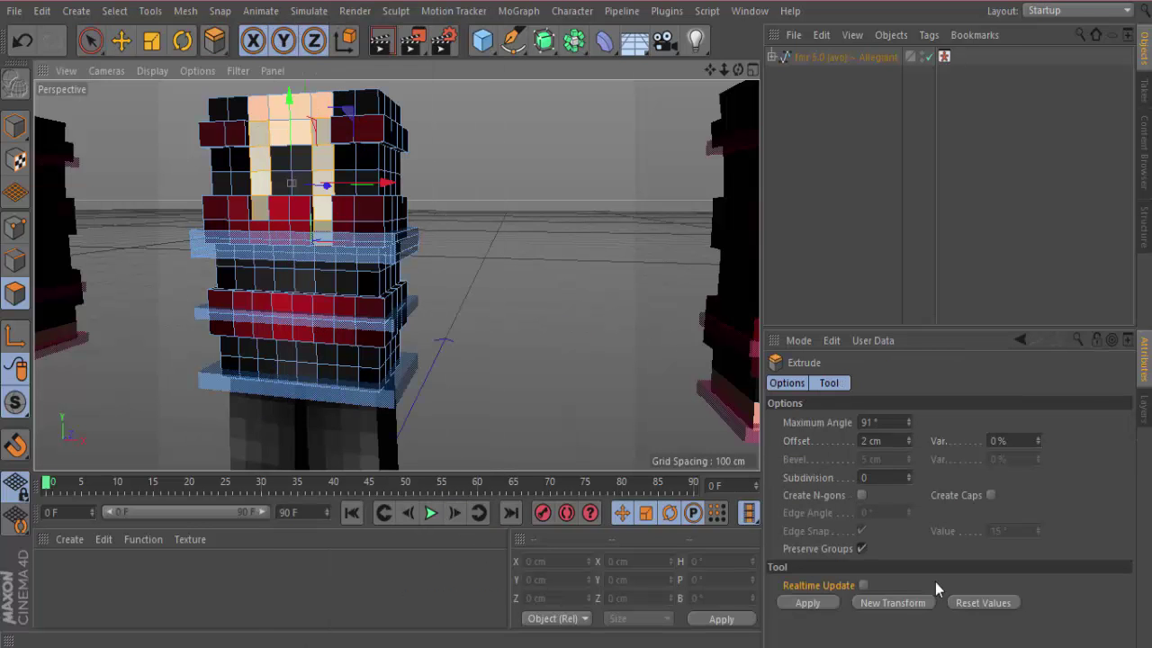
left_click(794, 604)
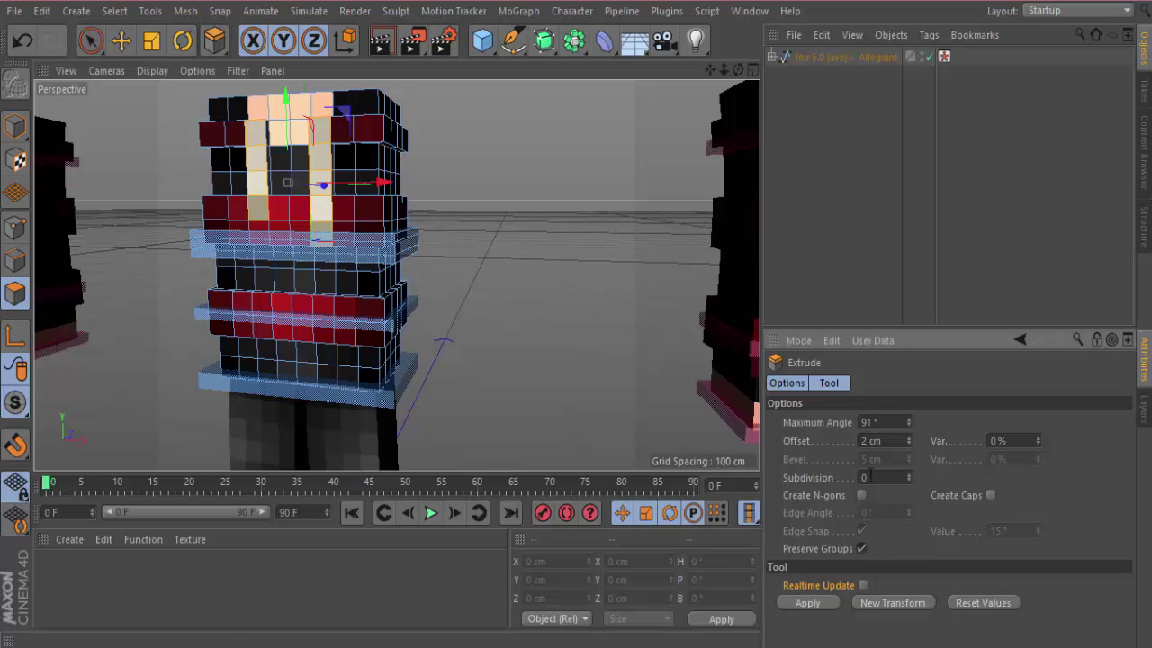
key("ctrl+z")
left_click(863, 441)
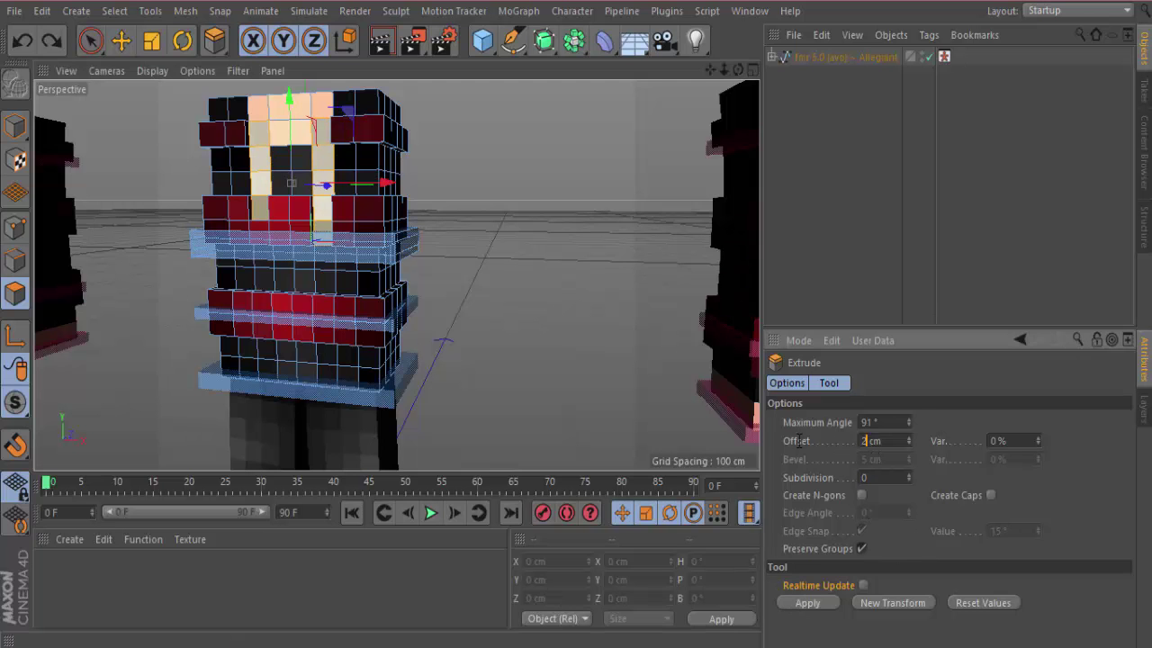
key("Return")
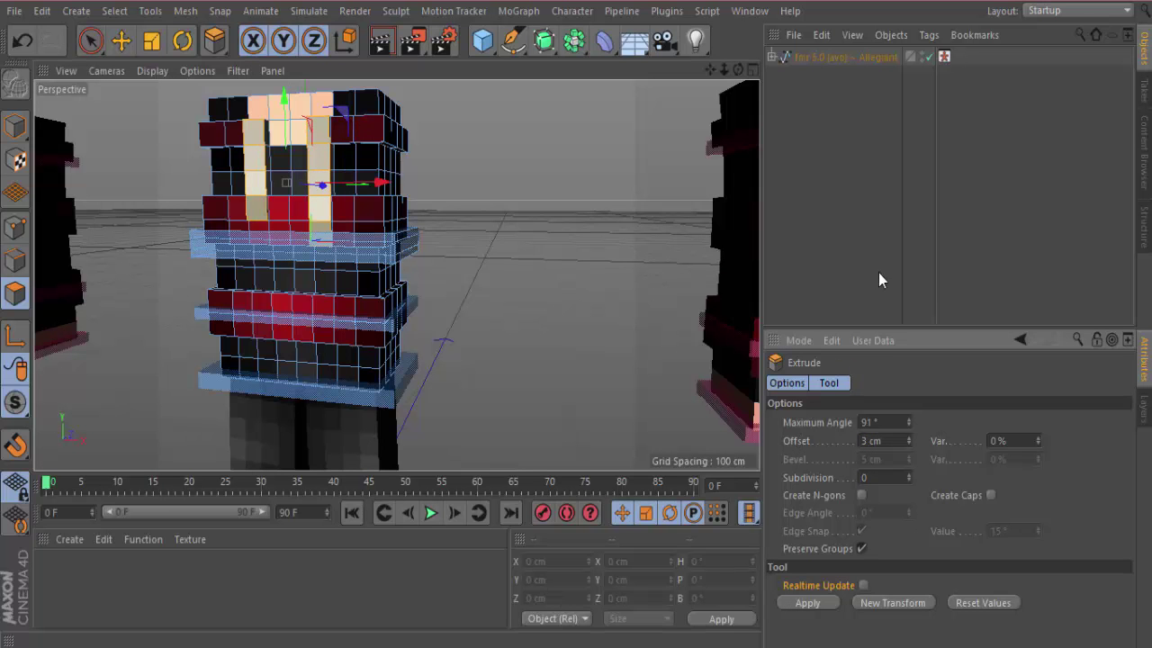
left_click(713, 109)
- Select the right and left leg meshes together and switch to polygon mode
left_click_drag(740, 73, 396, 276)
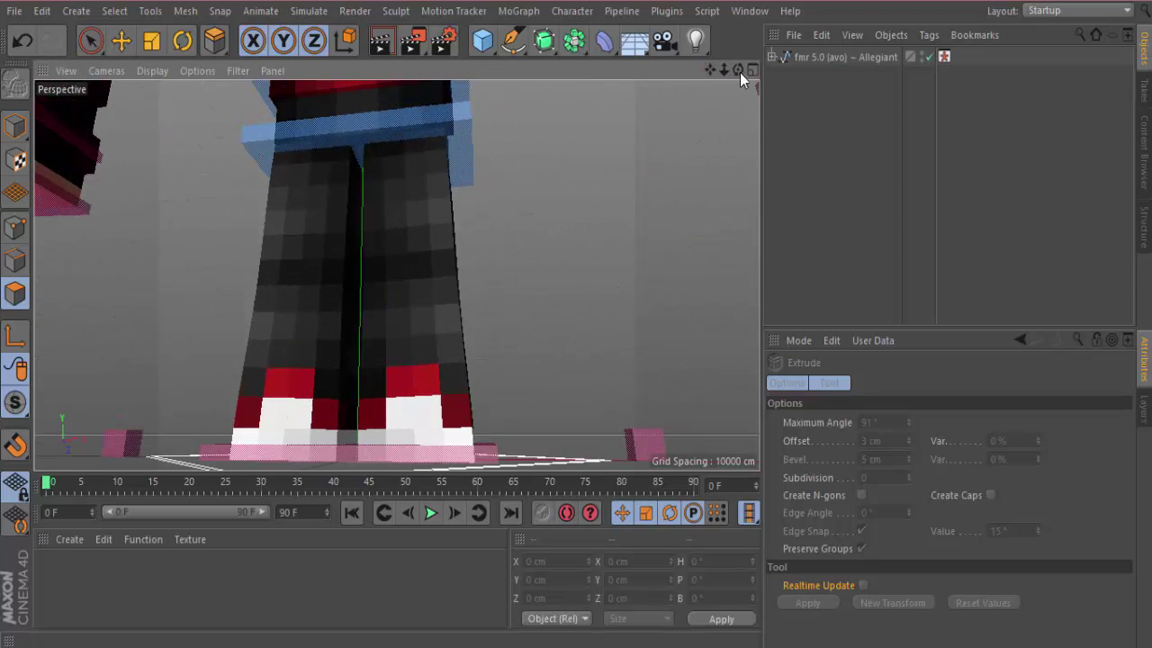
left_click_drag(739, 73, 396, 273)
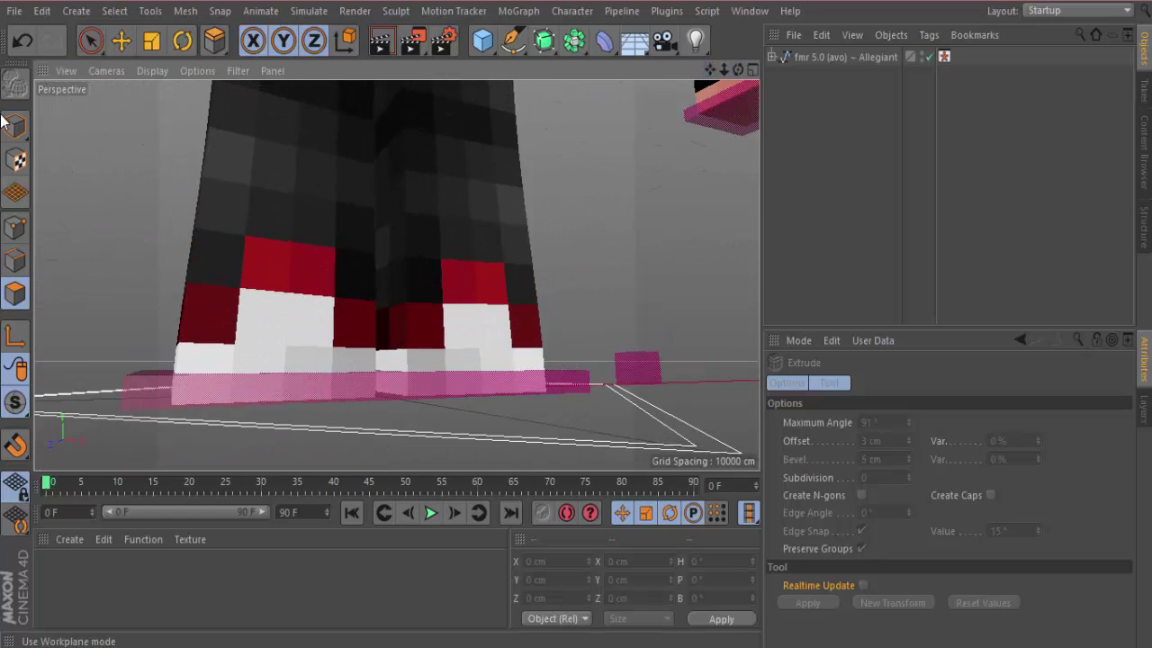
left_click(90, 40)
left_click(15, 126)
left_click(283, 208)
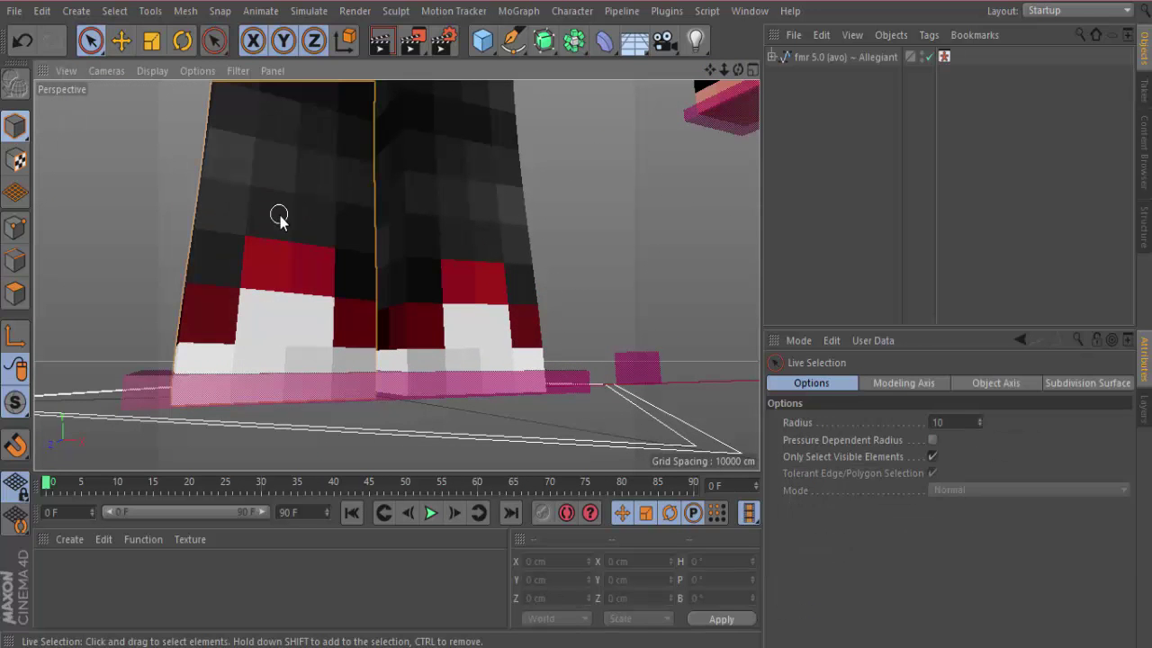
left_click(450, 255, "shift")
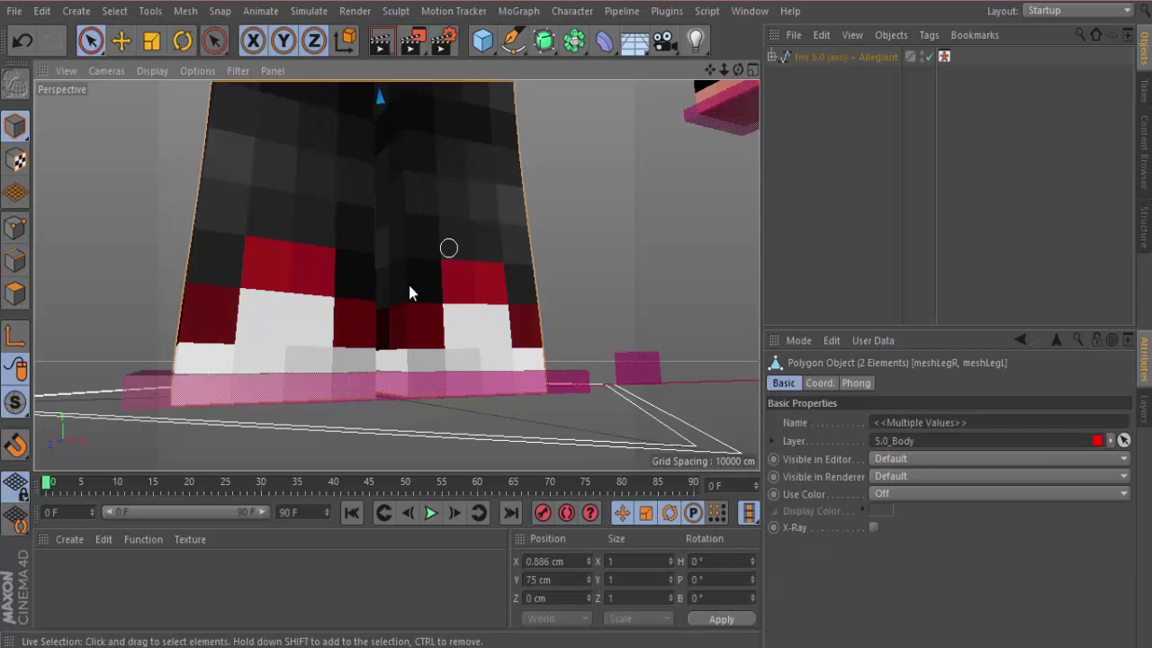
left_click(16, 261)
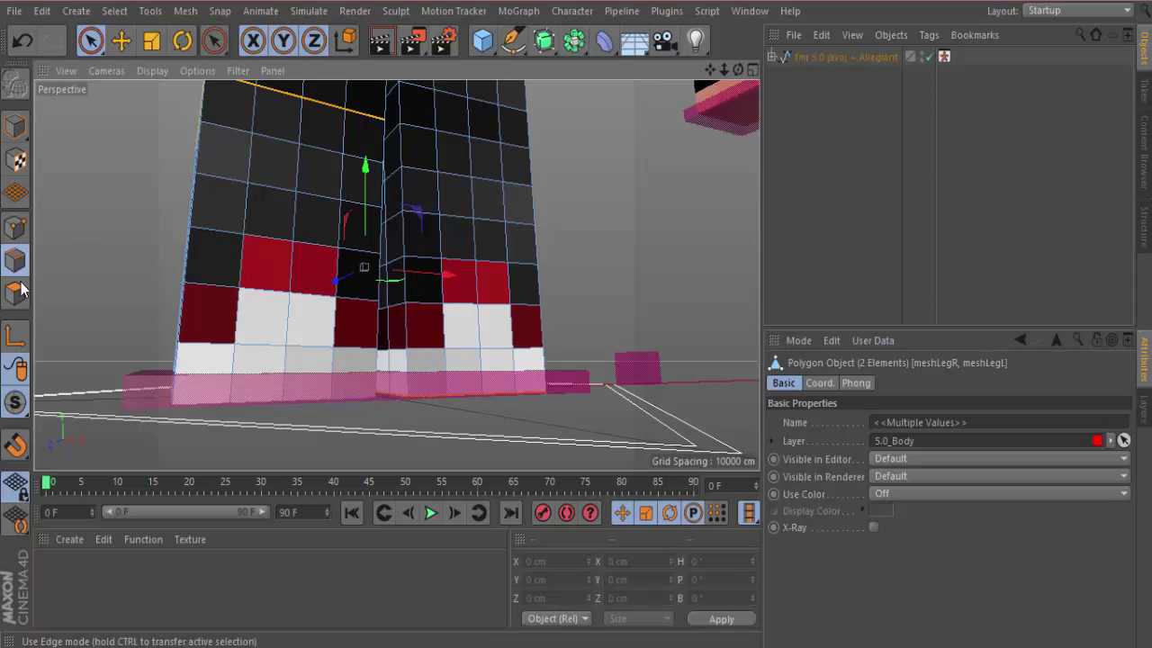
left_click(15, 293)
- Select the two red front polygons above each shoe and add the red and white polygon row below them around both legs
left_click(301, 281)
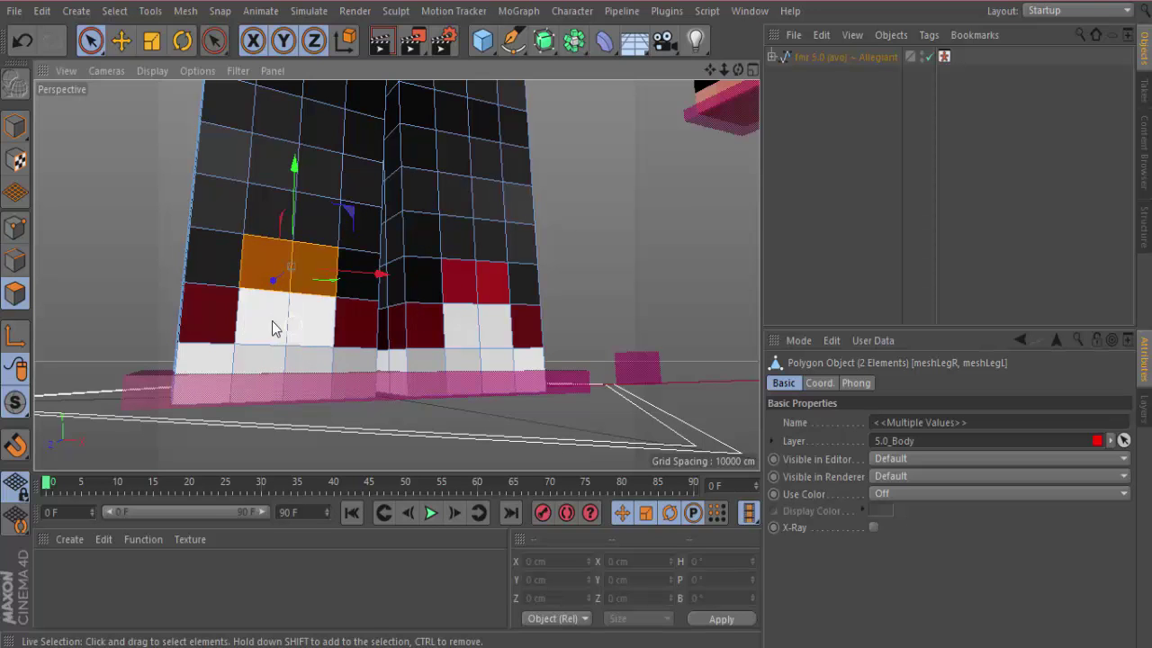
left_click(471, 286, "shift")
key("u")
key("l")
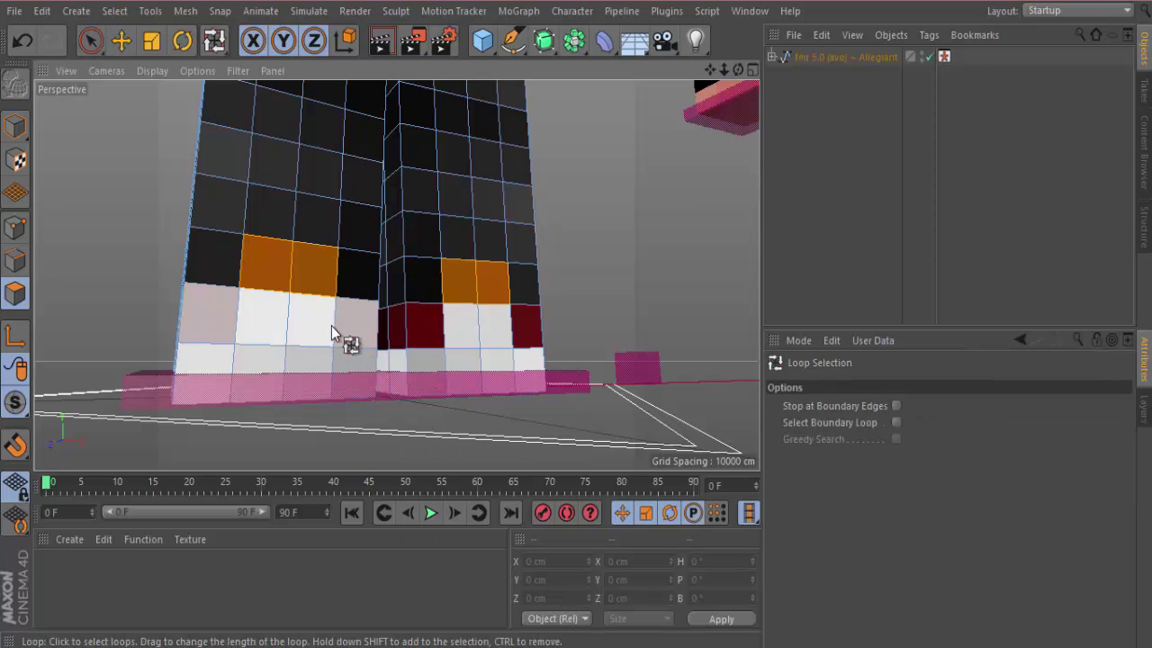
left_click(348, 334, "shift")
left_click(504, 336, "shift")
- Extrude the selected upper shoe polygons of both legs with an offset of 2 cm
right_click(504, 336)
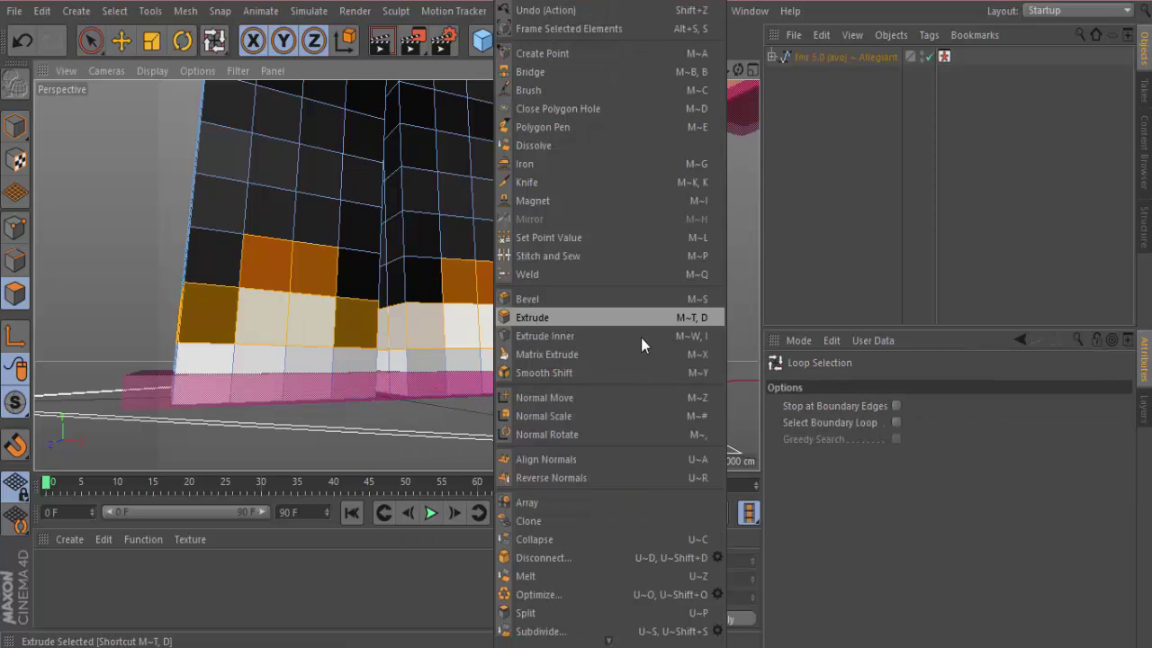
left_click(630, 318)
double_click(866, 440)
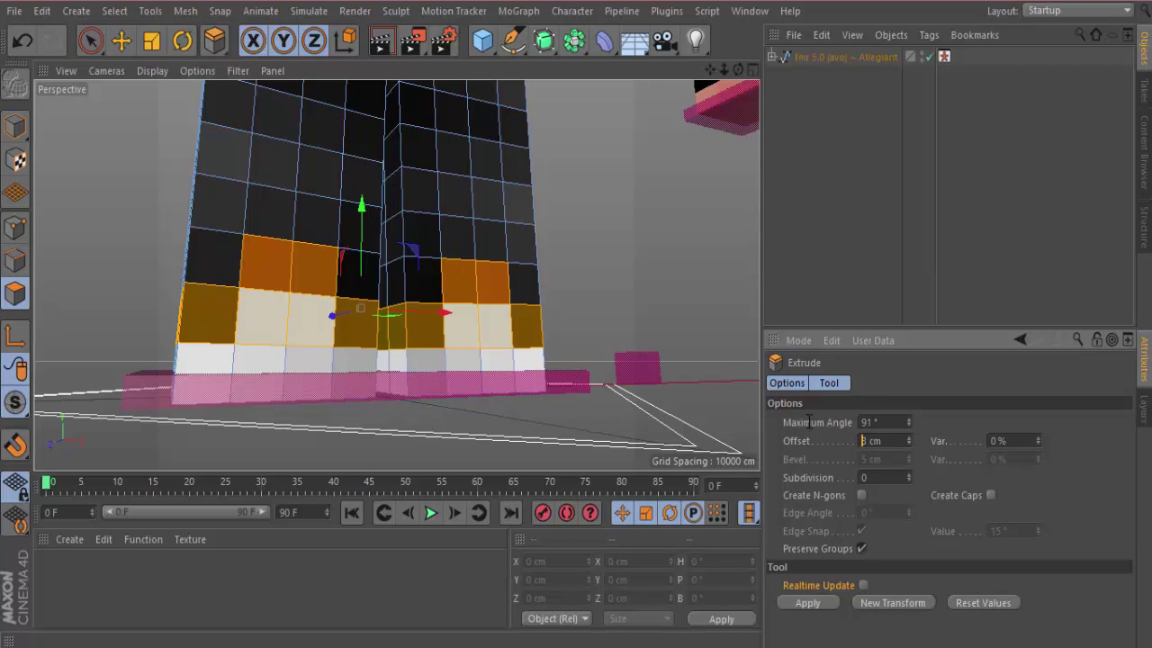
type("2")
key("Return")
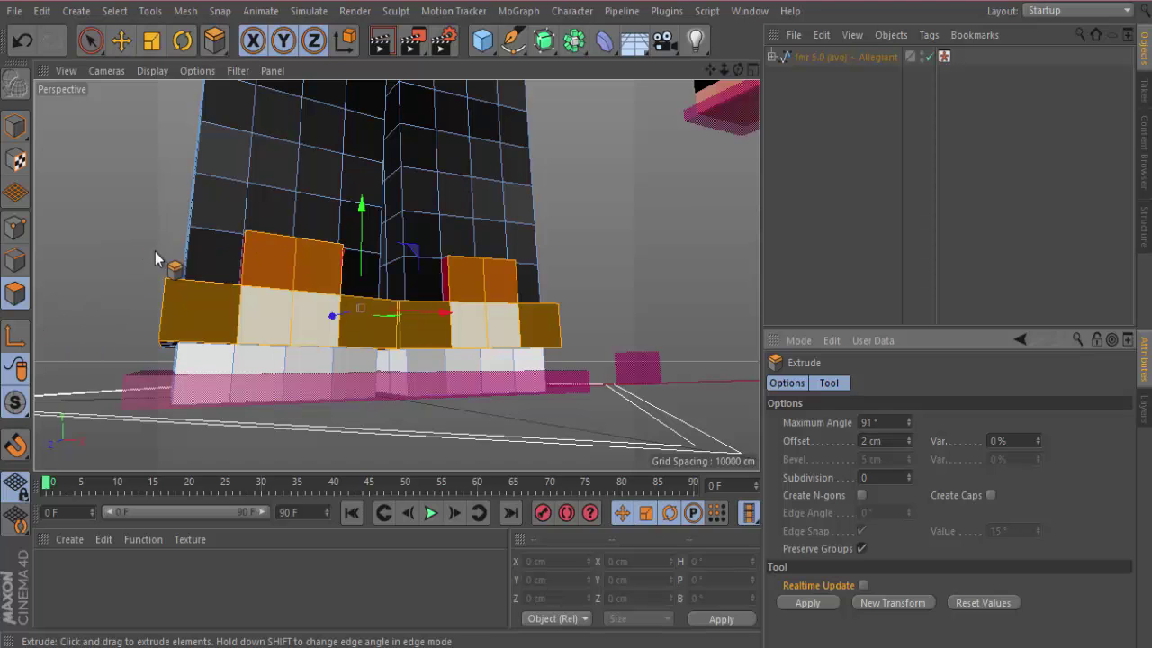
- Loop-select the lowest white polygon row around both legs
key("u")
key("l")
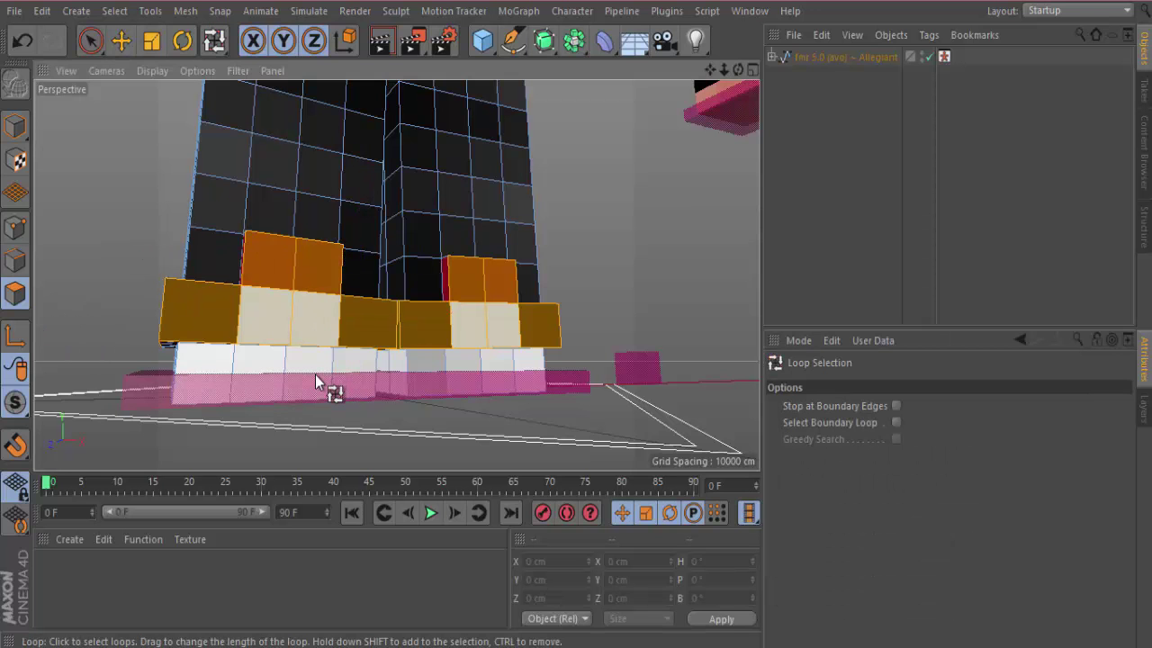
left_click(315, 374)
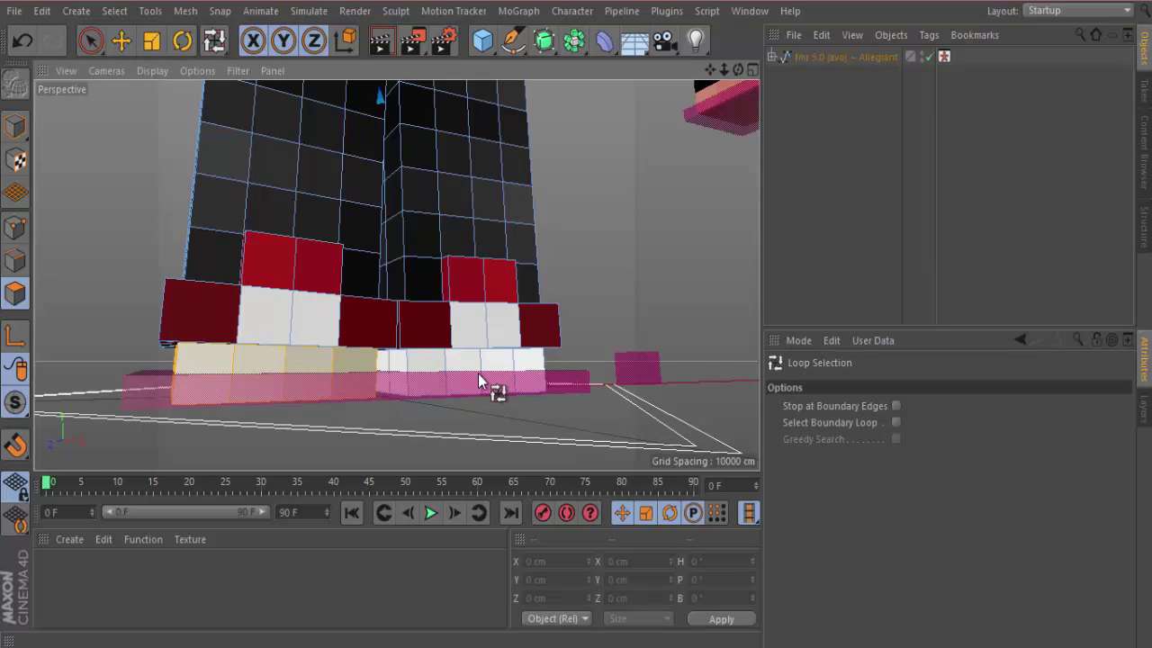
- Extrude the lowest white rows of both legs with an offset of 4 cm, clear the polygon selection and return to model mode
key("d")
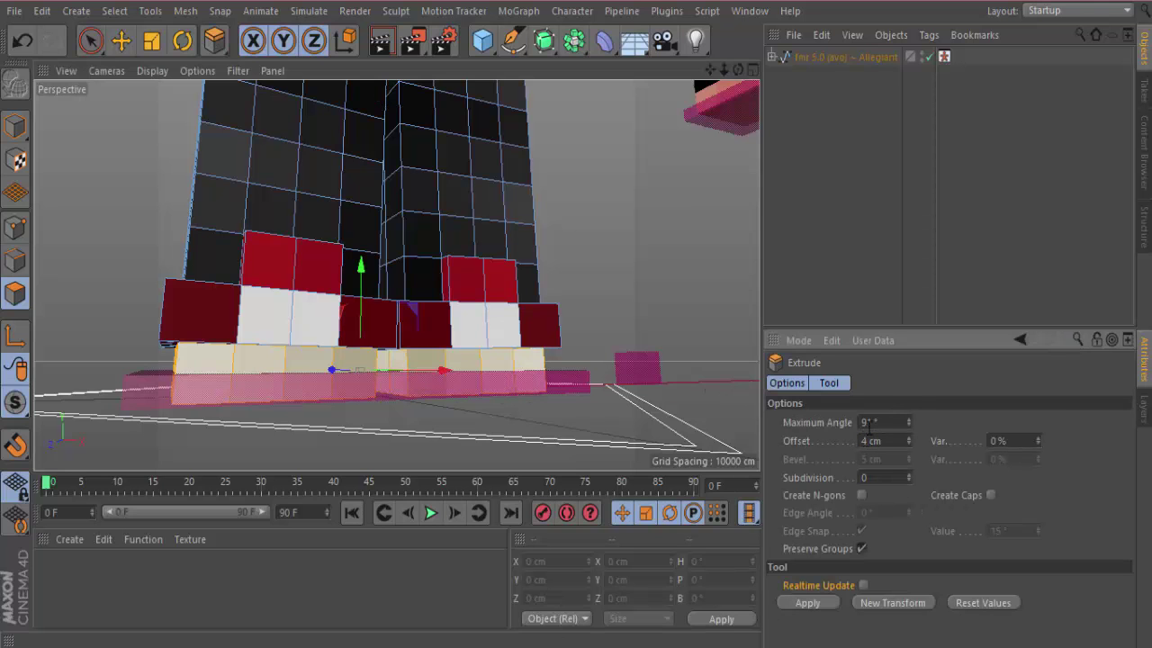
key("ctrl+shift+a")
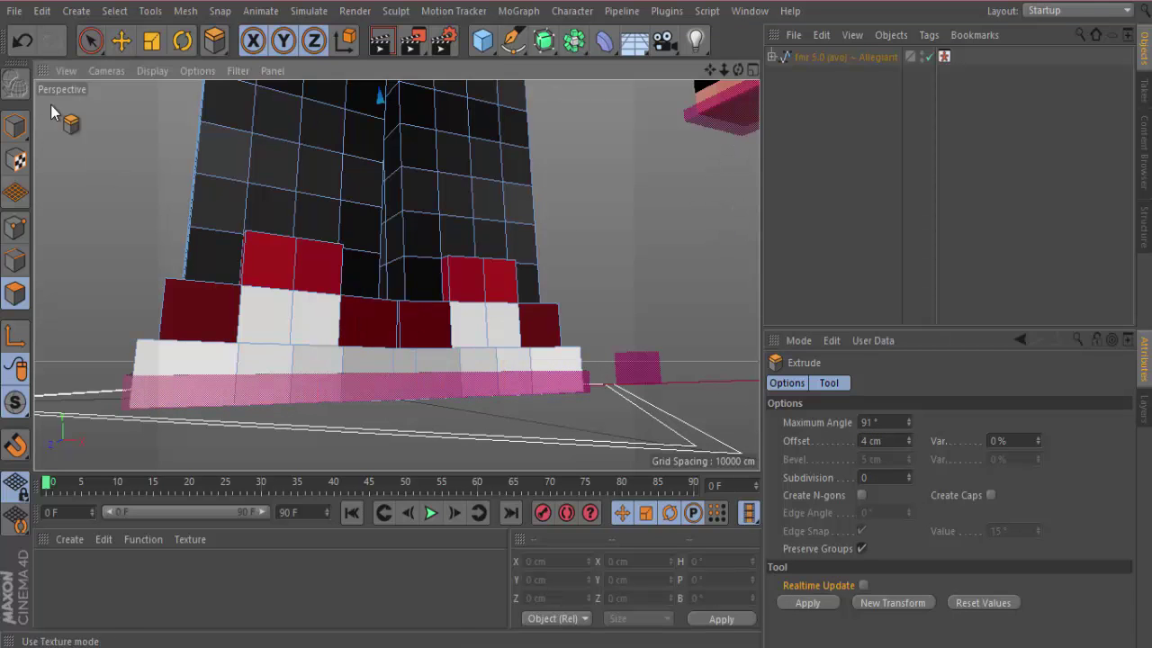
left_click(91, 40)
left_click(16, 126)
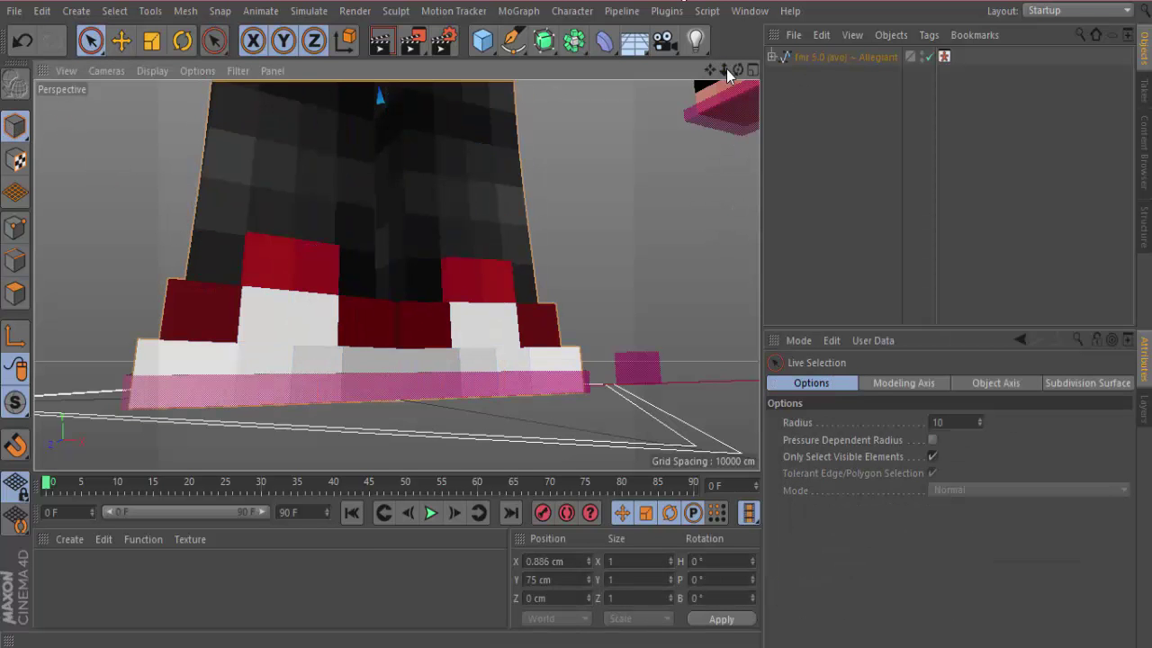
- Move both detached arms inward along the X axis until they meet the torso's shoulders, the left arm by about 86 cm
left_click_drag(724, 70, 396, 274)
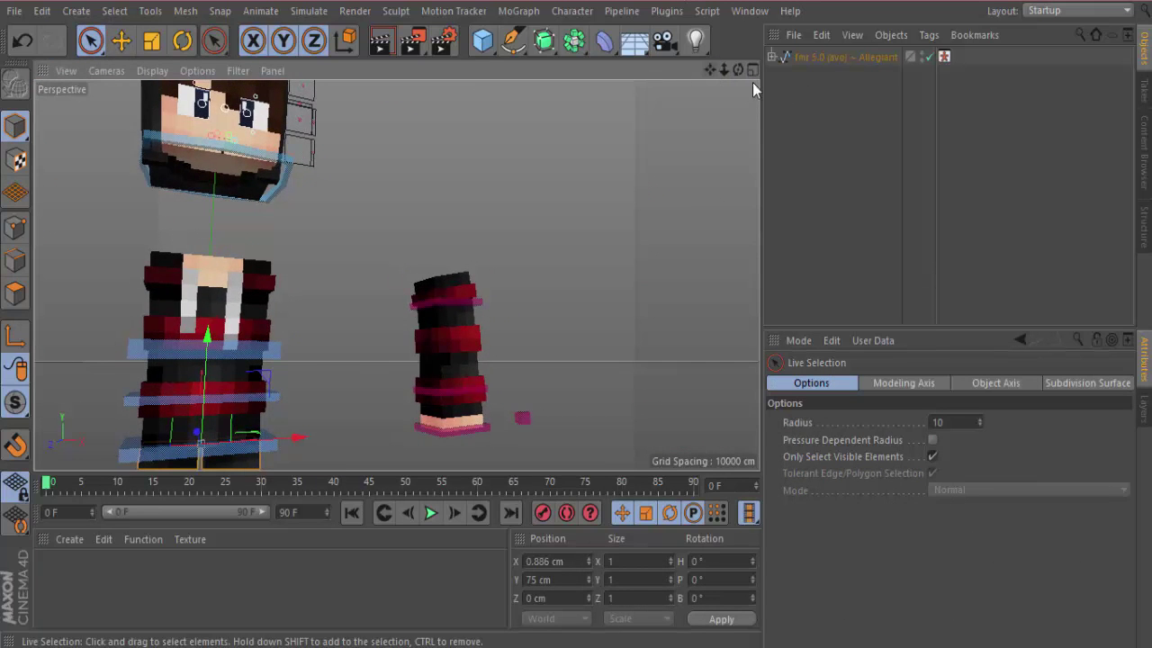
left_click_drag(737, 71, 396, 274)
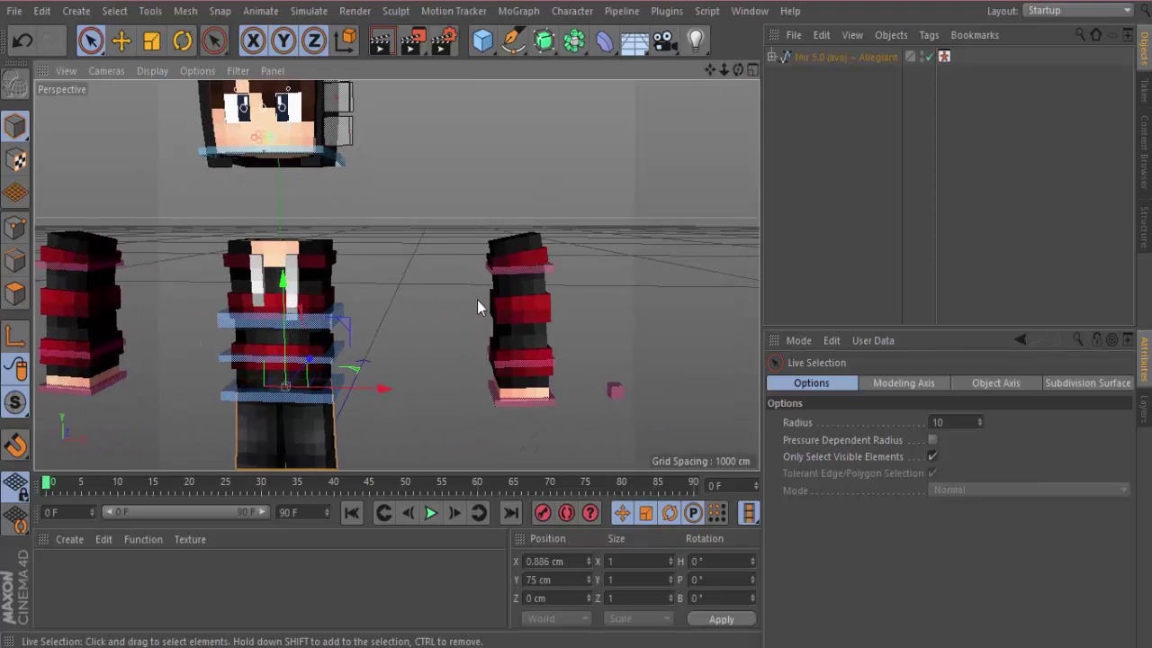
left_click(537, 275)
left_click_drag(596, 267, 432, 286)
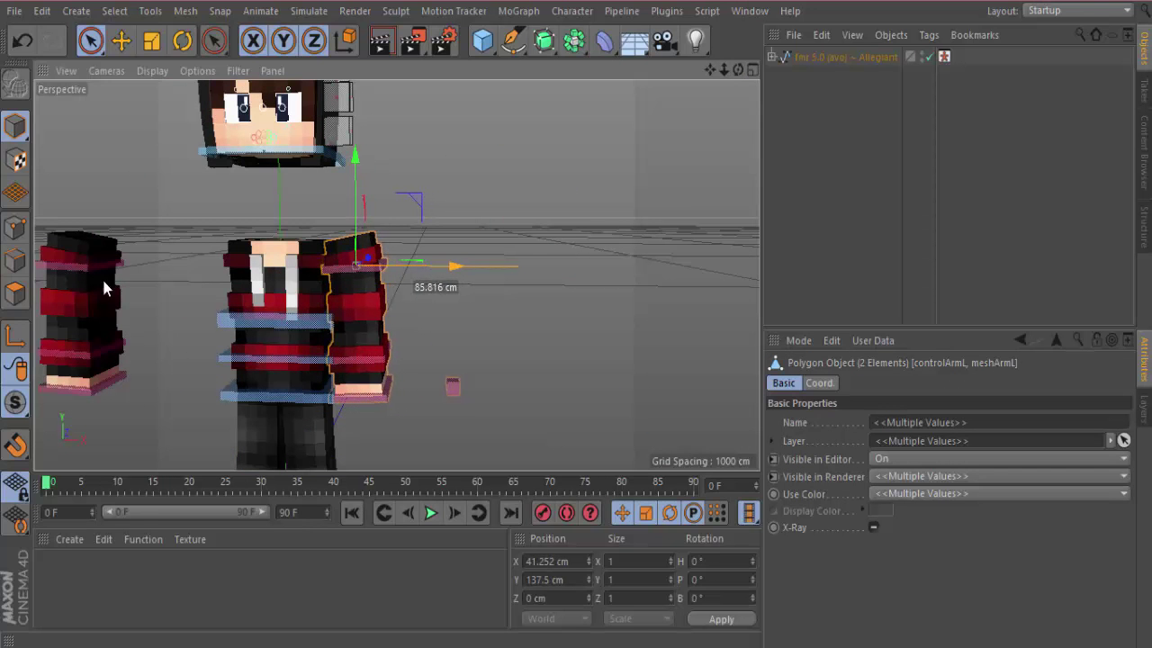
left_click(64, 264)
left_click_drag(170, 264, 281, 288)
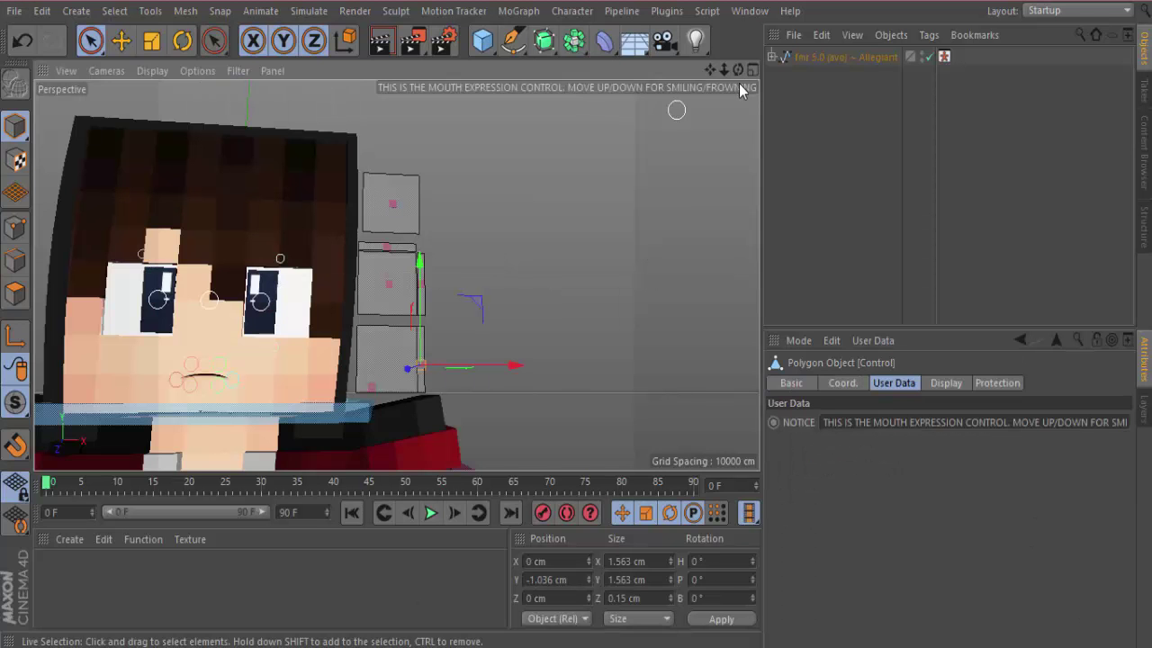
- Lock the 5.0_Body layer so that only the rig's controls can be selected
left_click_drag(738, 70, 397, 278)
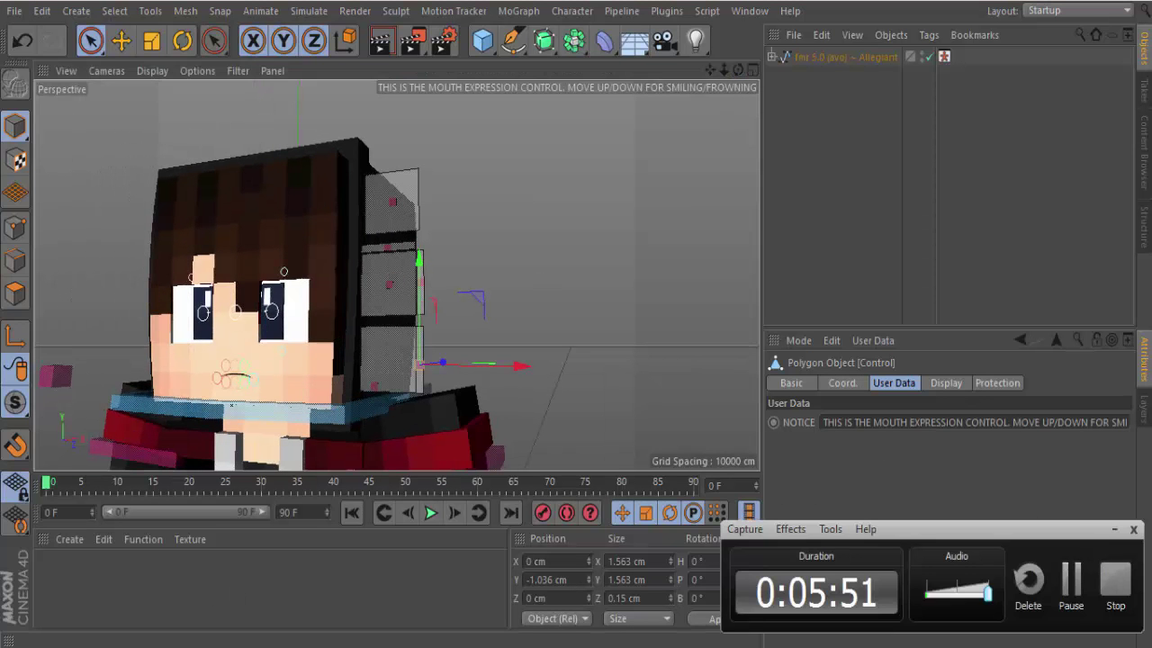
left_click_drag(710, 69, 315, 295)
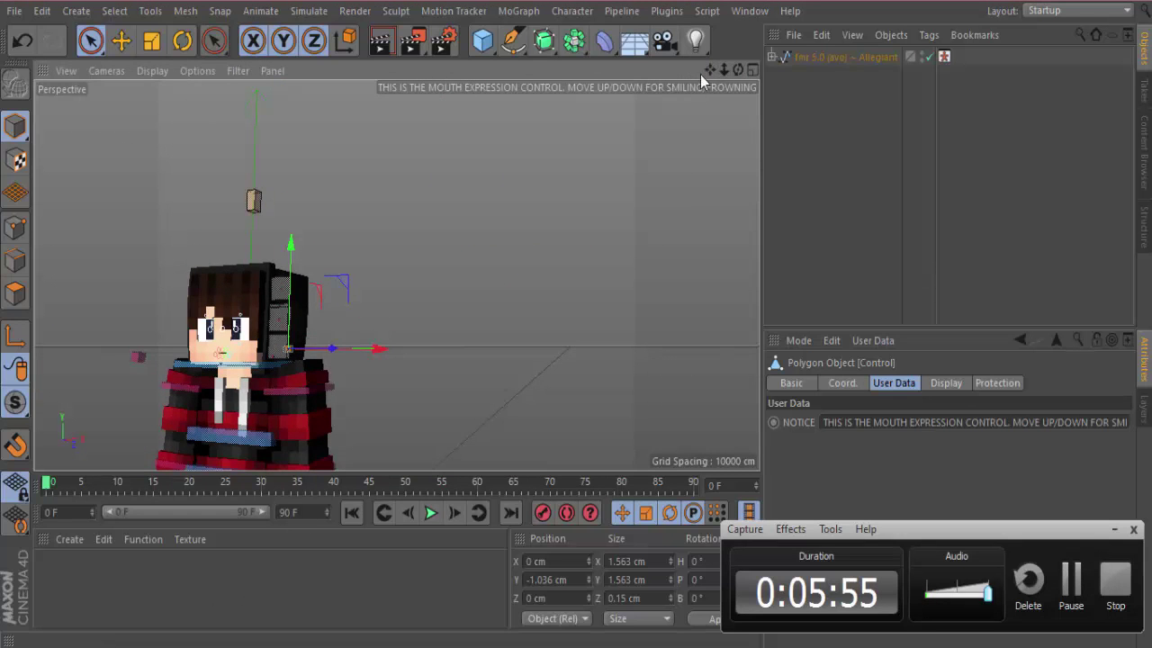
left_click_drag(708, 71, 415, 149)
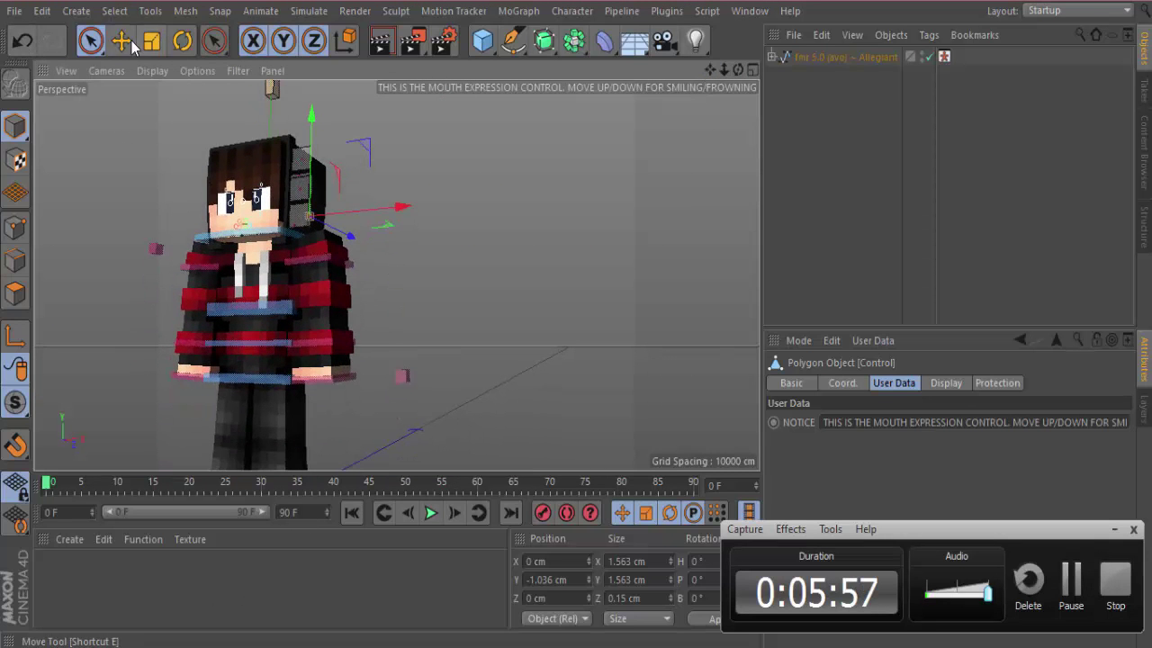
left_click(130, 39)
left_click(1145, 407)
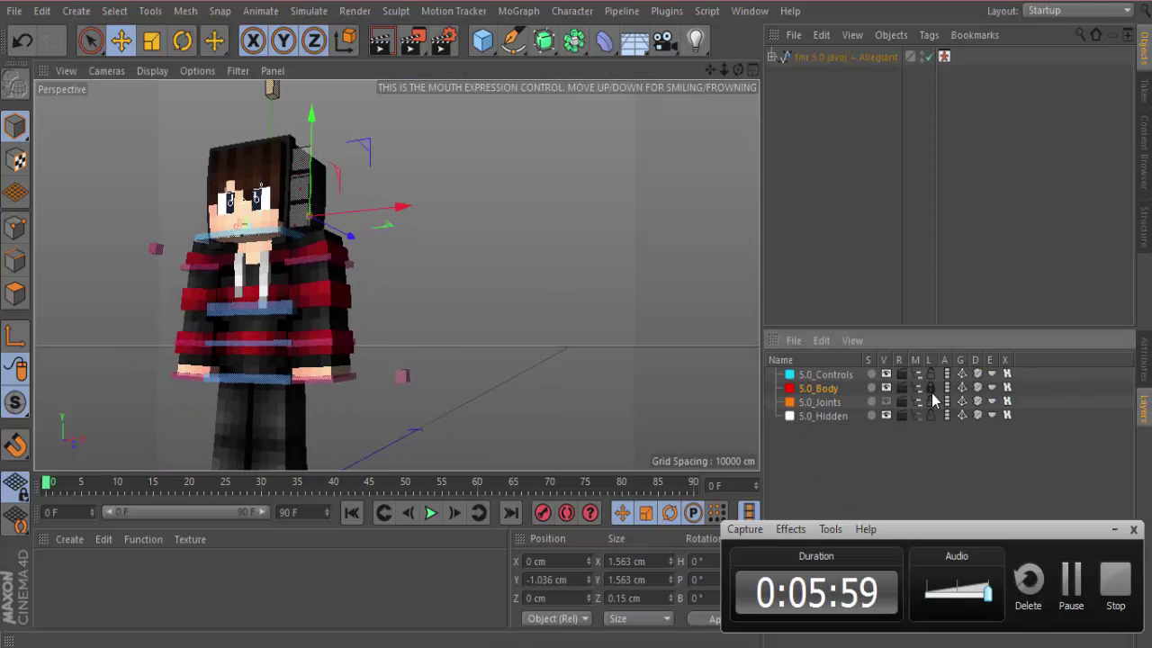
left_click(1114, 530)
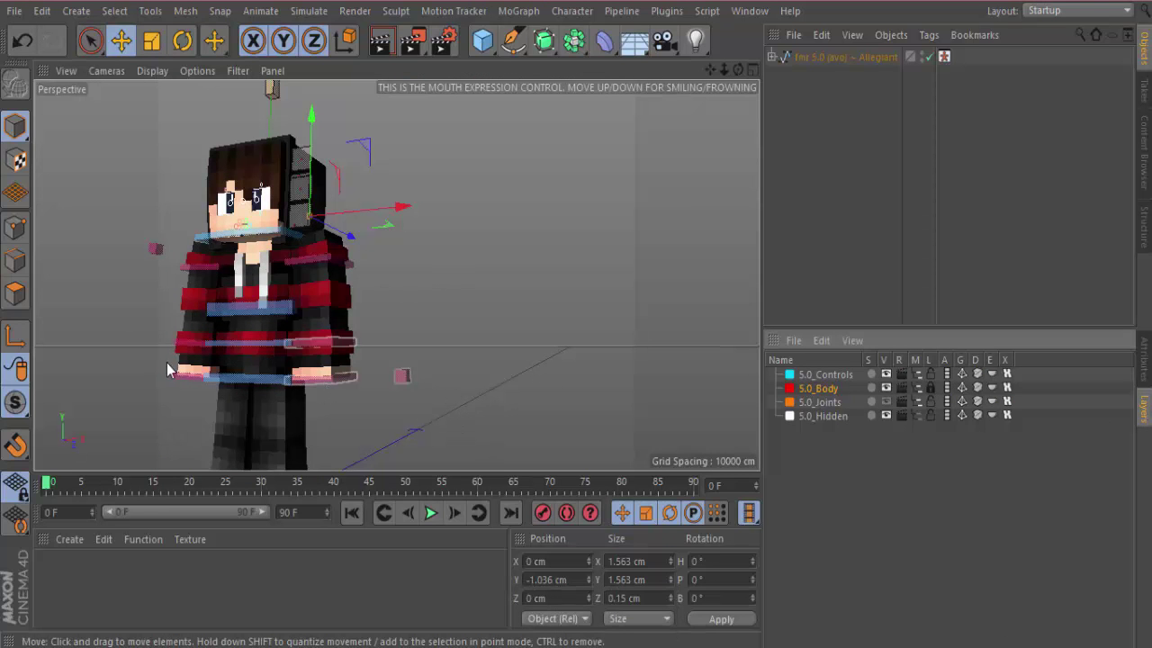
- Try lowering the hip control to about -8.6 cm in Y and rotating it slightly
left_click_drag(709, 72, 774, 2)
left_click(342, 239)
left_click_drag(337, 194, 342, 255)
left_click(182, 42)
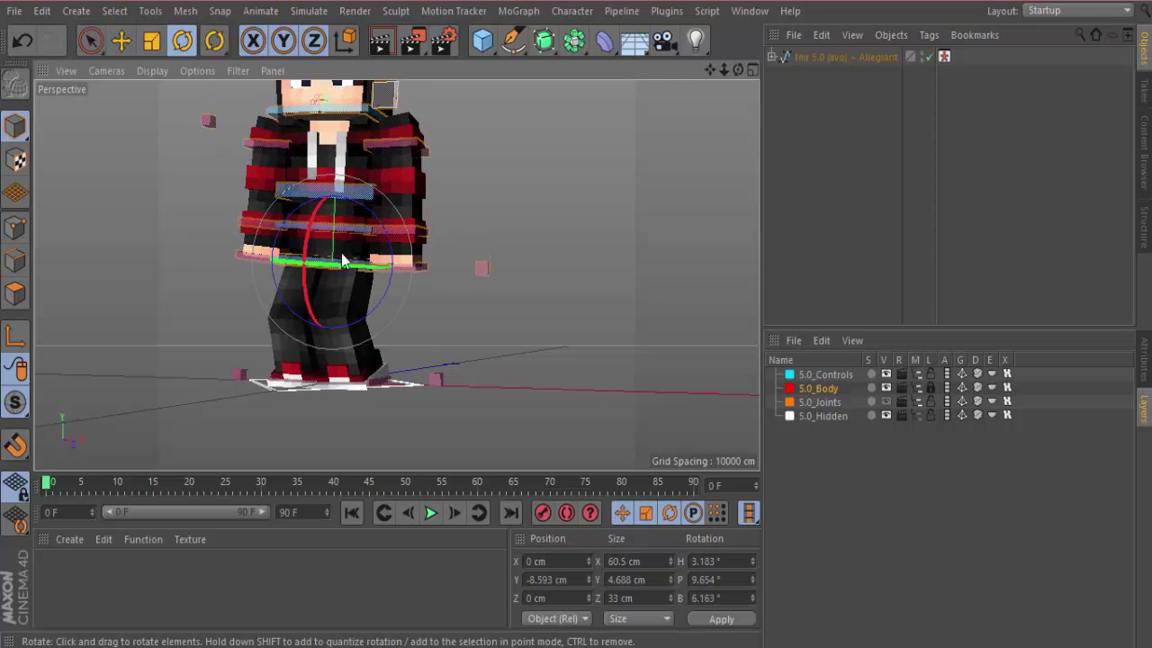
- Try a walking stance by moving the right foot control forward and the left foot control backward
left_click(294, 382)
left_click(117, 41)
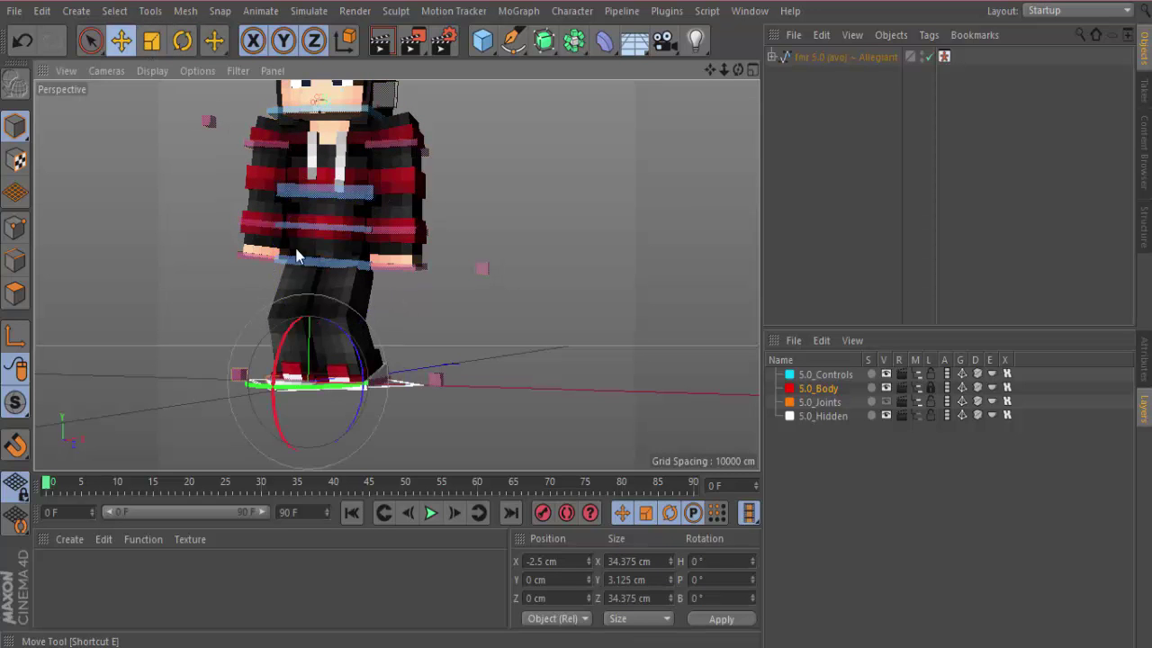
mouse_move(316, 319)
left_mouse_down()
mouse_move(284, 319)
mouse_move(301, 373)
mouse_move(270, 335)
mouse_move(312, 339)
mouse_move(323, 322)
left_mouse_up()
left_click(436, 378)
left_click_drag(424, 318, 463, 314)
left_click_drag(415, 369, 428, 368)
left_click_drag(408, 326, 407, 332)
left_click(269, 386)
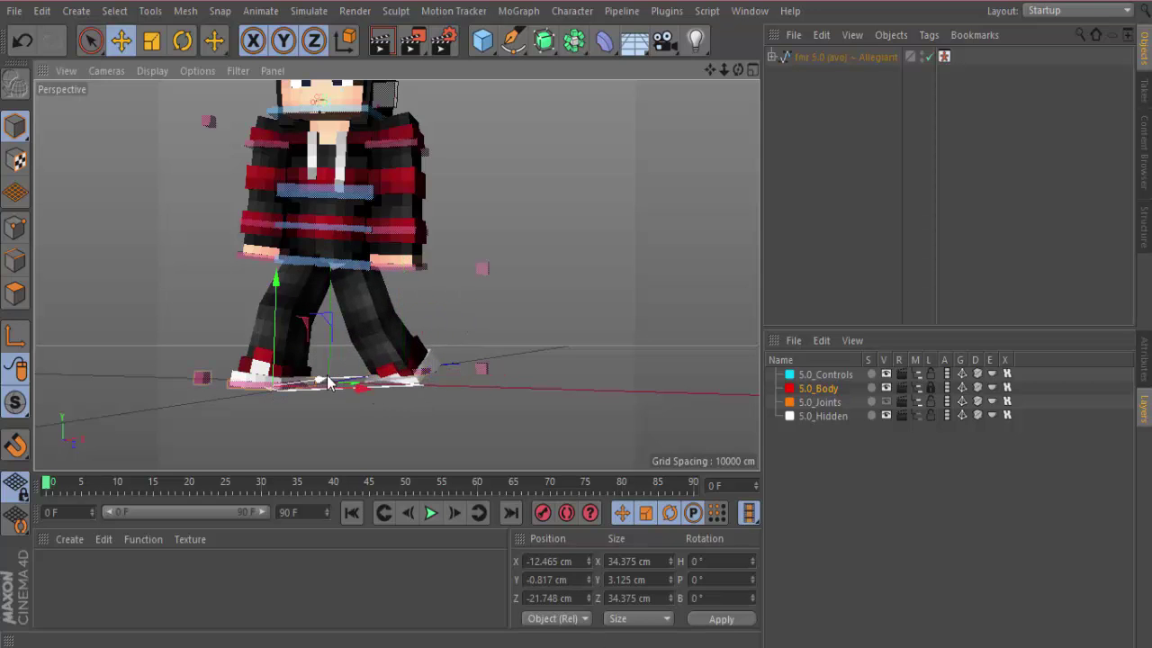
left_click_drag(344, 396, 291, 310)
- Try raising the right hand control outward and swinging the left hand control up behind the body
left_click_drag(265, 257, 254, 178)
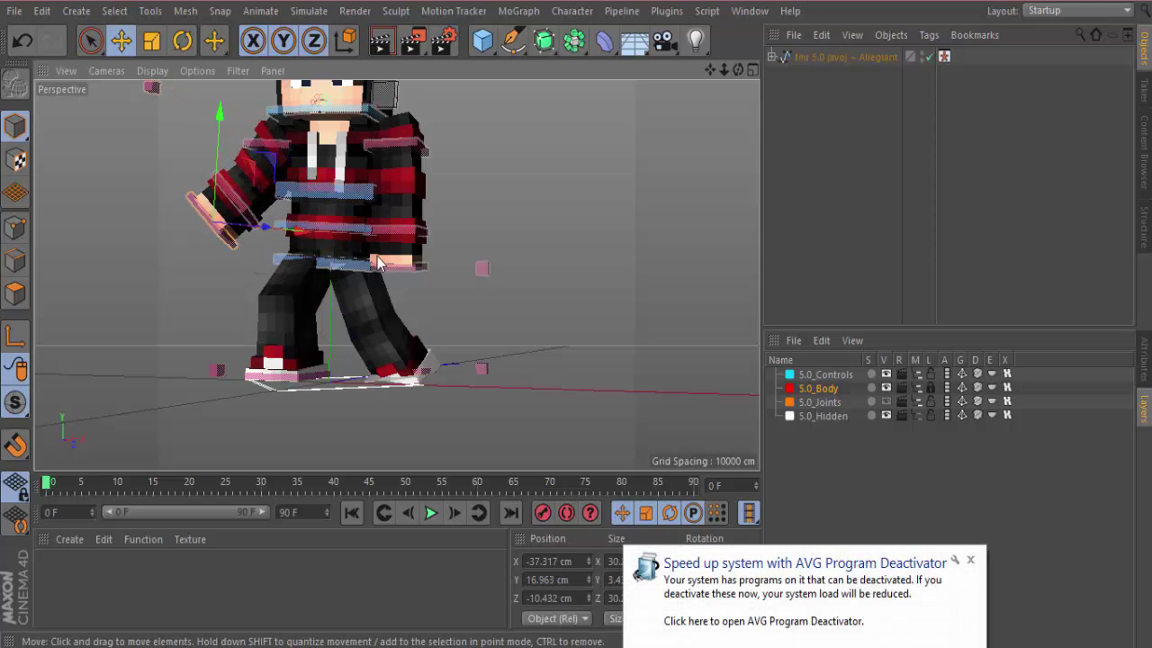
left_click(421, 267)
left_click_drag(738, 69, 630, 87)
left_click_drag(517, 237, 579, 232)
left_click_drag(474, 215, 463, 158)
left_click_drag(546, 192, 596, 187)
- Try rotating the left hand control and repositioning it to bend the arm behind the body
left_click(179, 42)
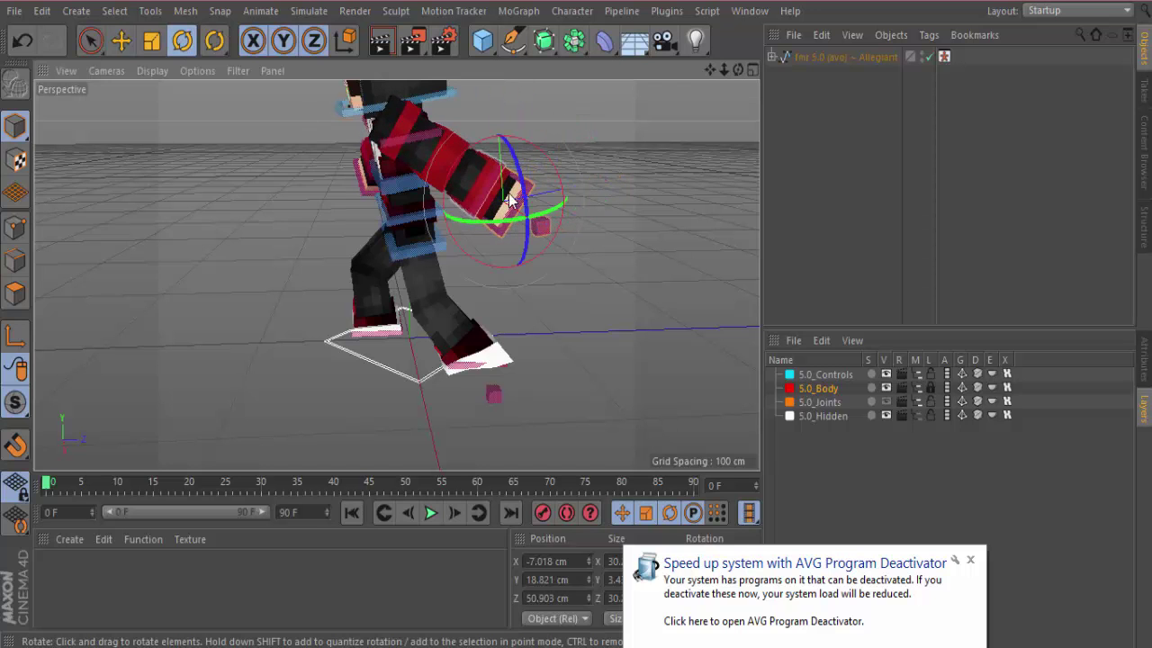
left_click_drag(509, 191, 519, 124)
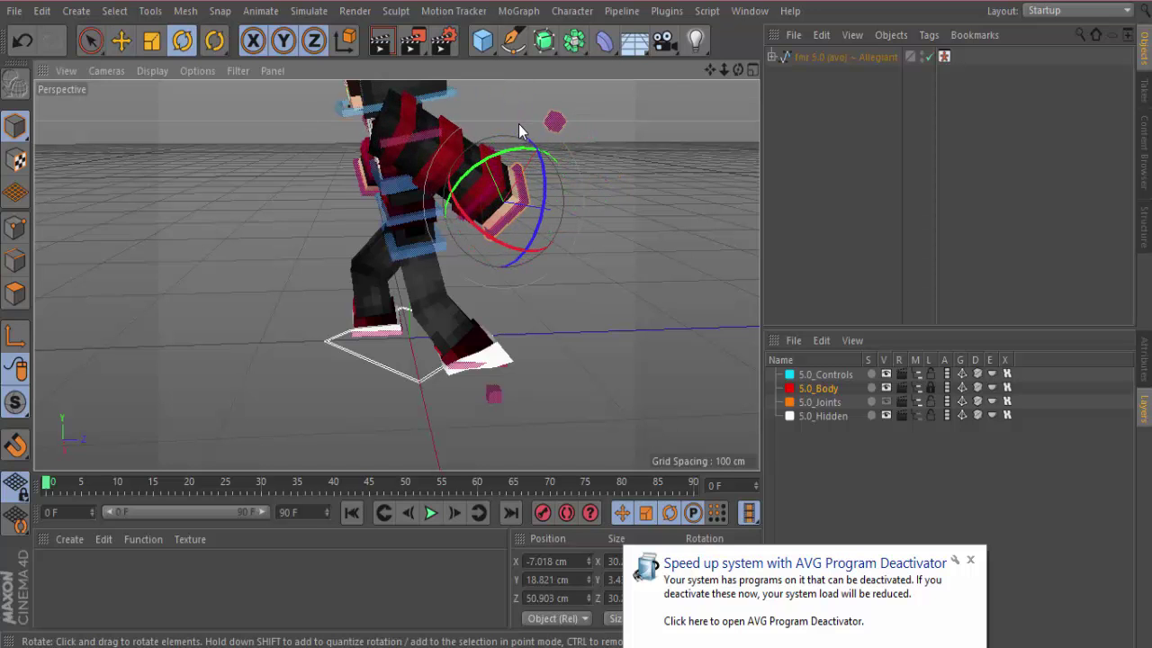
left_click(120, 40)
left_click_drag(496, 189, 538, 223)
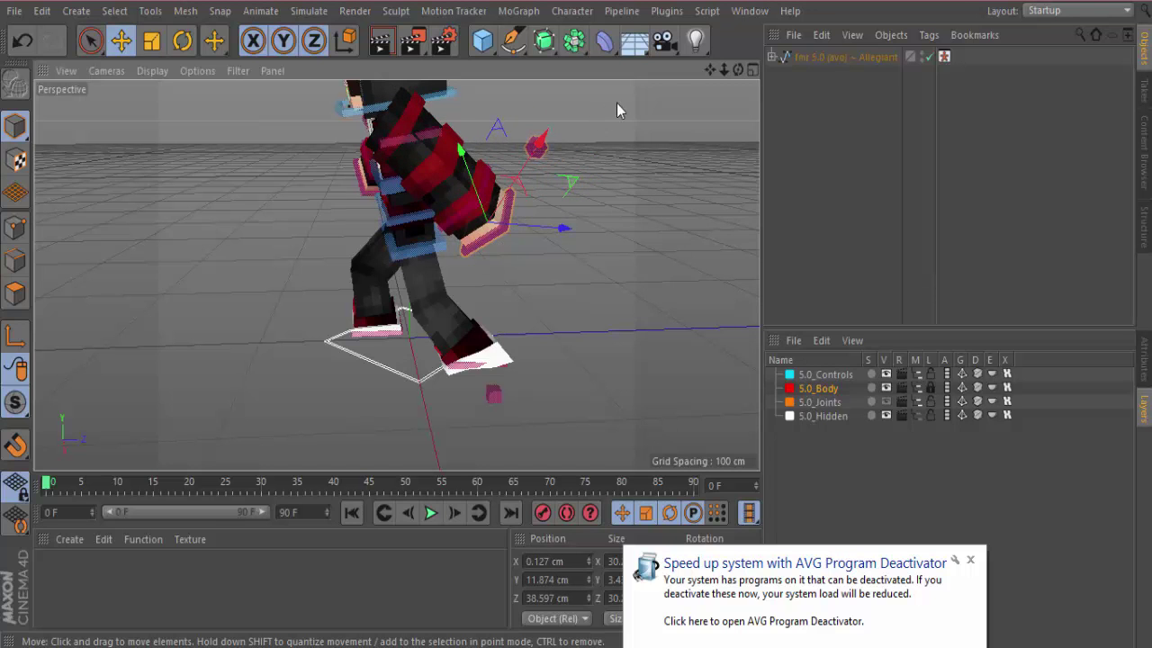
left_click_drag(618, 104, 679, 135)
left_click_drag(736, 69, 719, 160)
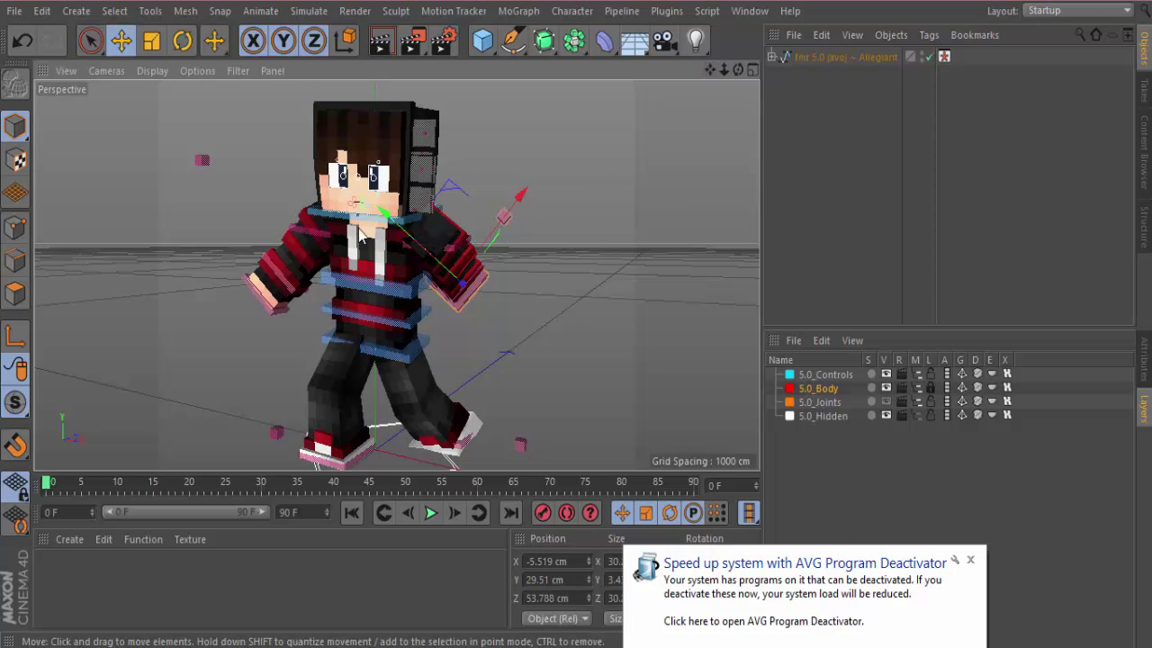
- Undo all pose changes to the arms, feet and hips back to the straight standing pose, and deselect the controls
key("ctrl+z")
key("ctrl+z")
key("ctrl+z")
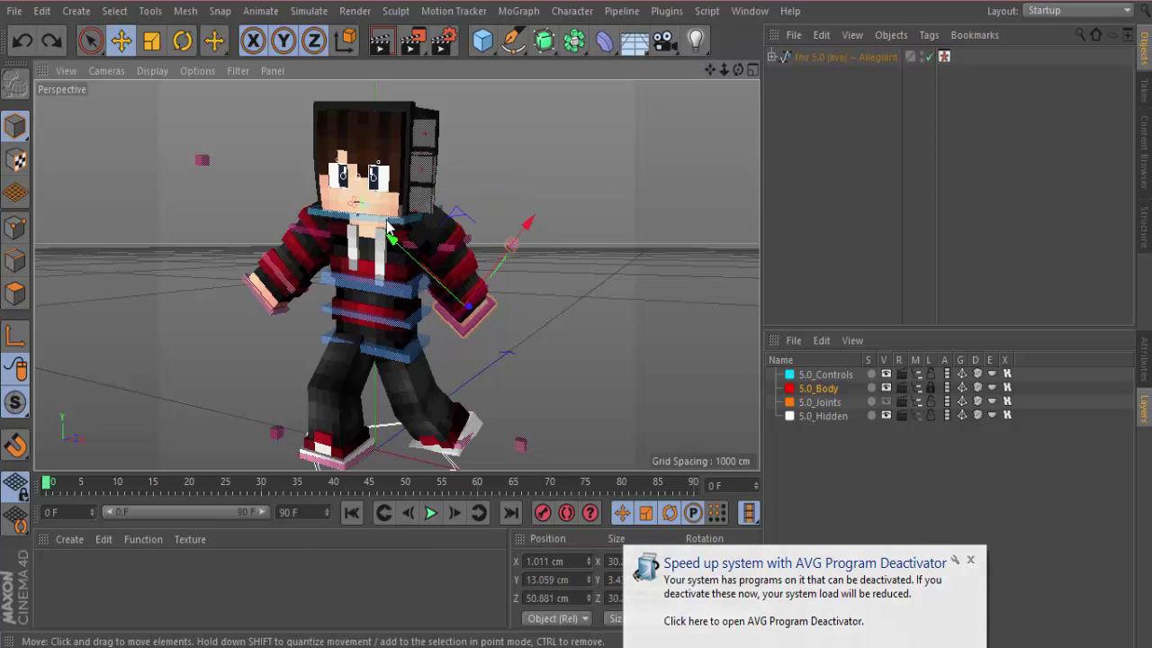
key("ctrl+z")
key("ctrl+z")
key("ctrl+z")
key("ctrl+z")
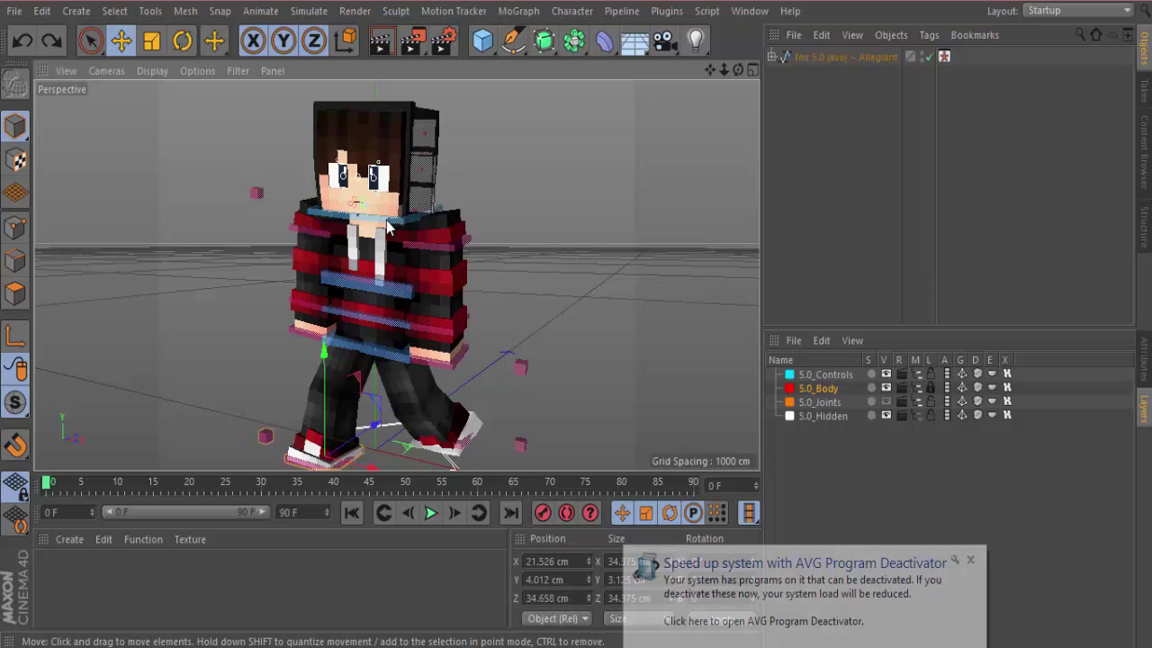
key("ctrl+z")
key("ctrl+z")
key("ctrl+z")
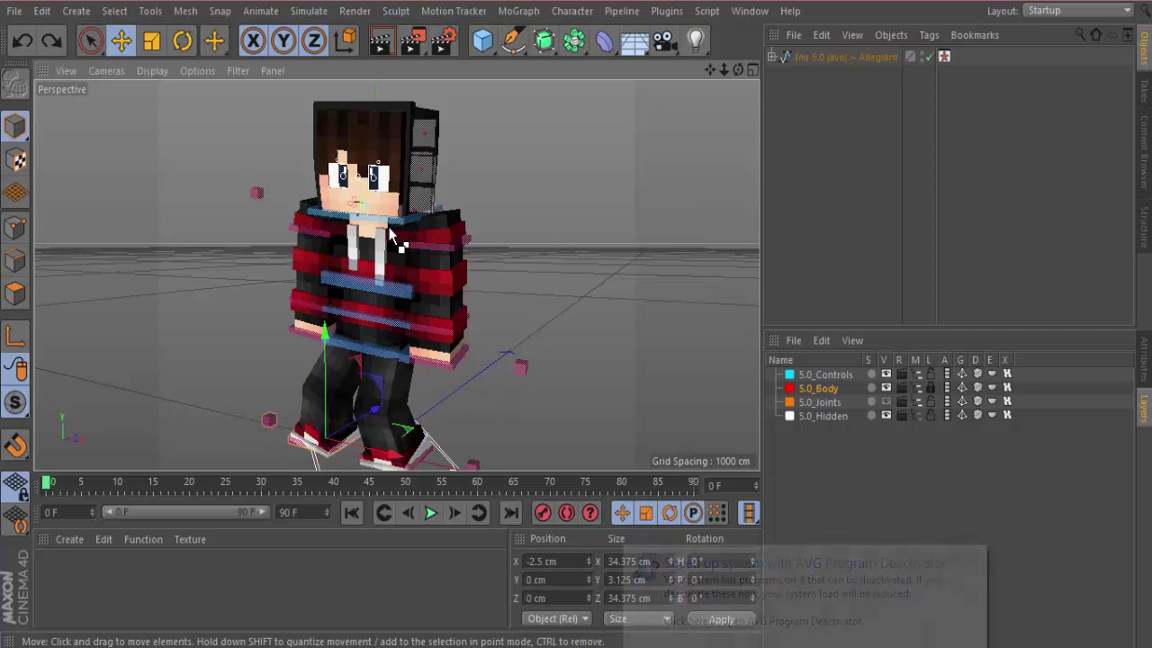
key("ctrl+z")
key("ctrl+z")
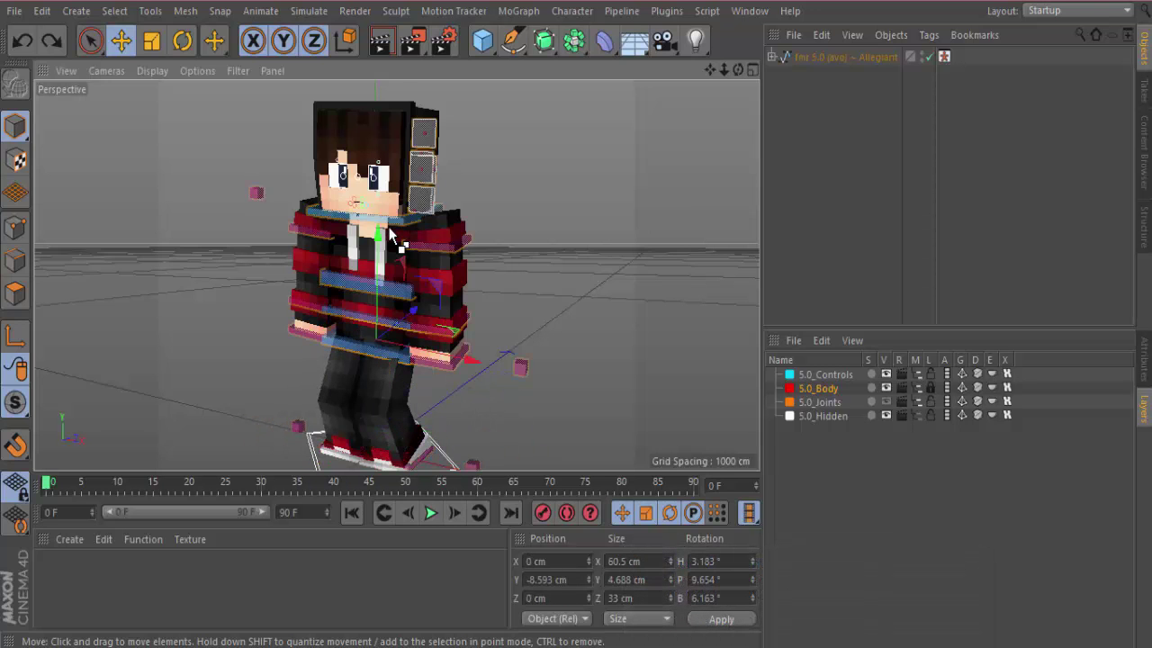
key("ctrl+z")
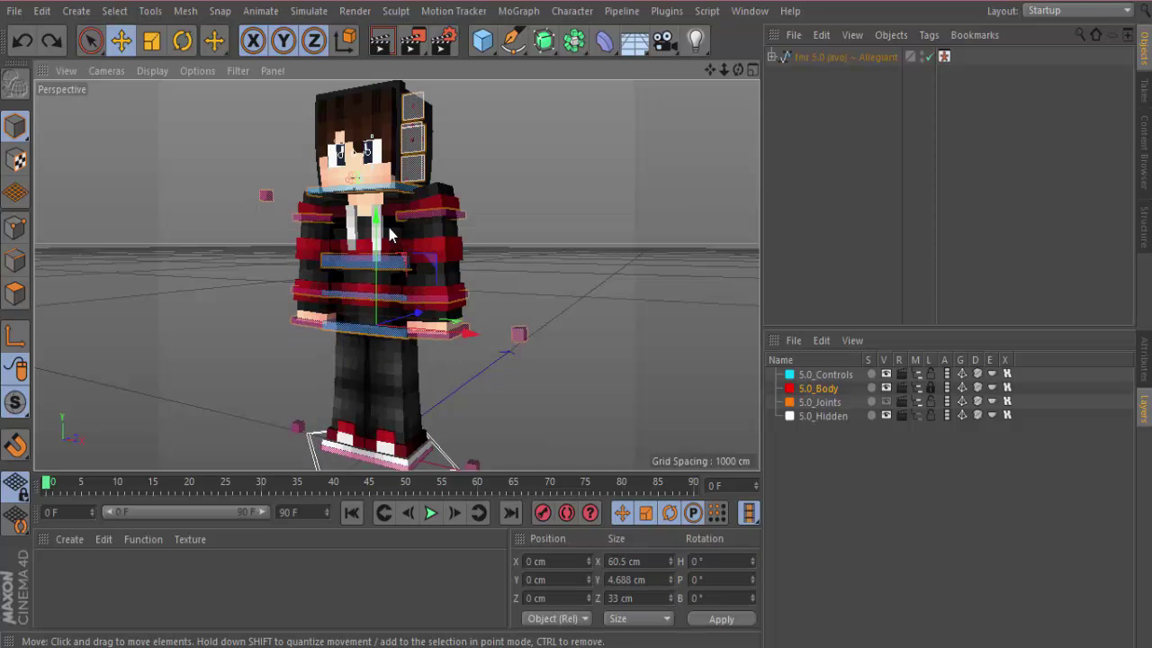
left_click(633, 250)
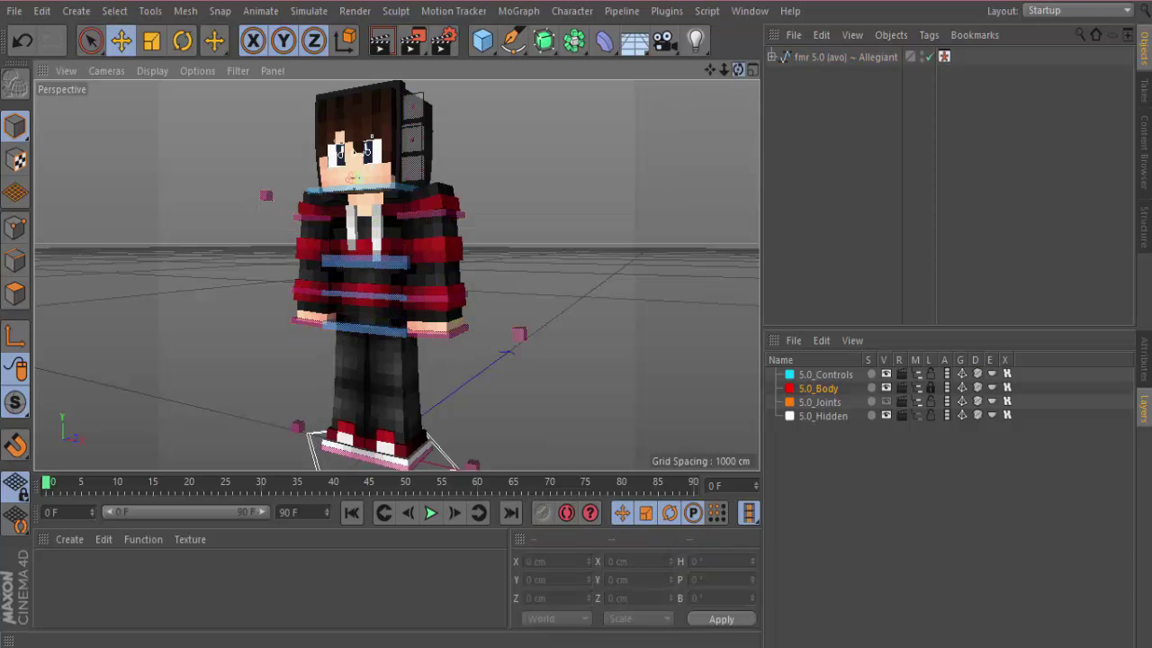
- Move the hip control to about -5.2 cm in Y and -24.2 cm in Z
left_click_drag(738, 70, 353, 599)
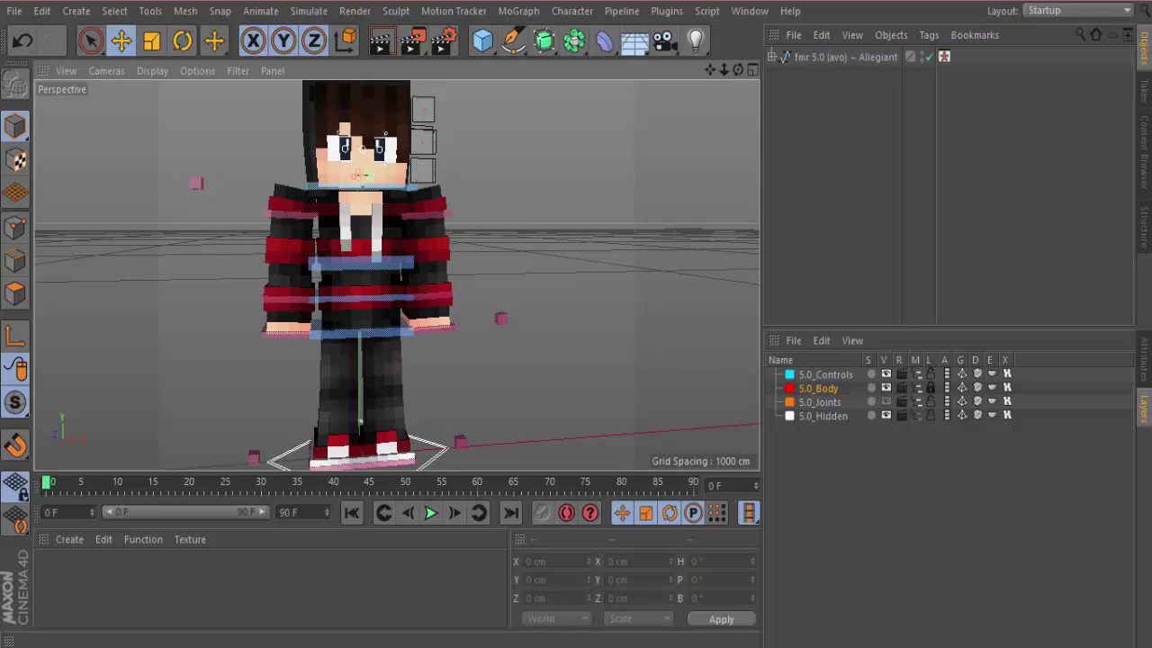
left_click(1069, 583)
left_click_drag(737, 69, 347, 447)
left_click(359, 329)
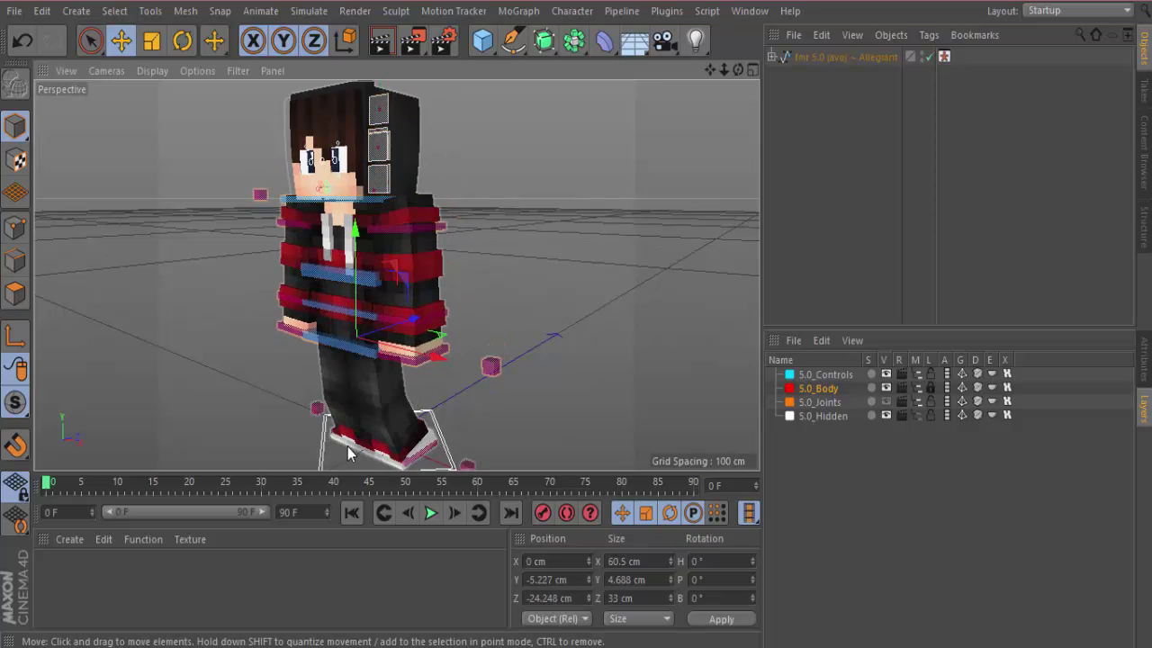
- Move the right foot control forward and the left foot control backward to about 37.5 cm in Z for a walking stance
left_click(347, 447)
left_click_drag(412, 408, 365, 450)
left_click_drag(441, 424, 473, 408)
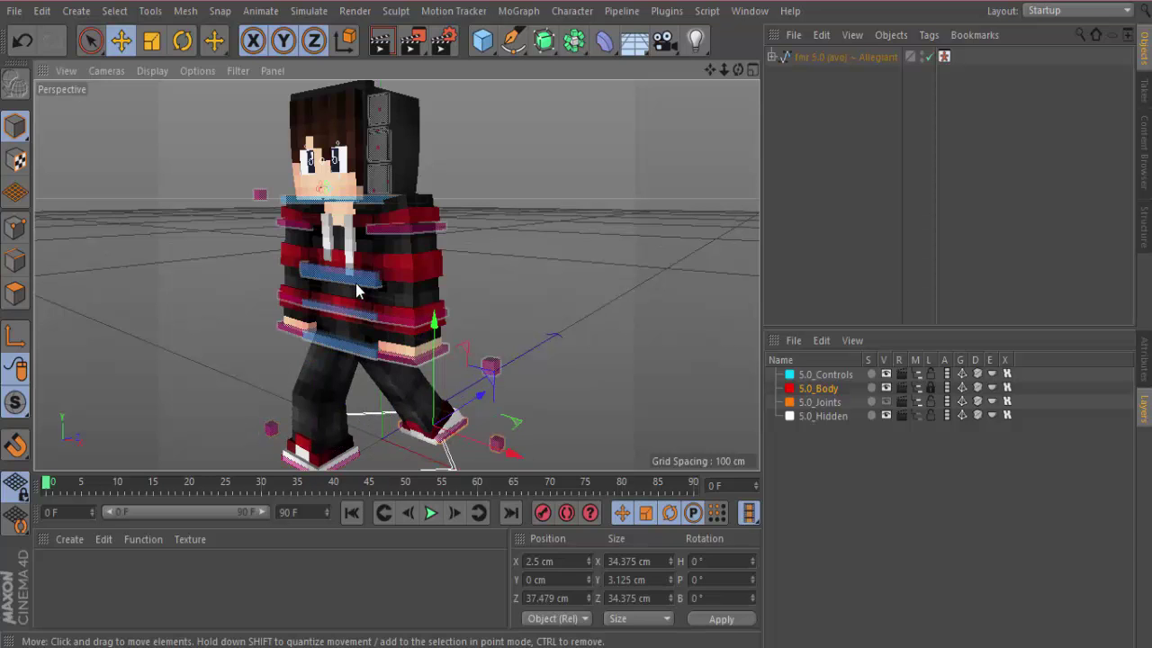
- Rotate the upper torso to lean and twist, and turn the head control to a heading of about 37.5°
left_click(183, 40)
left_click_drag(314, 257, 308, 205)
left_click(353, 209)
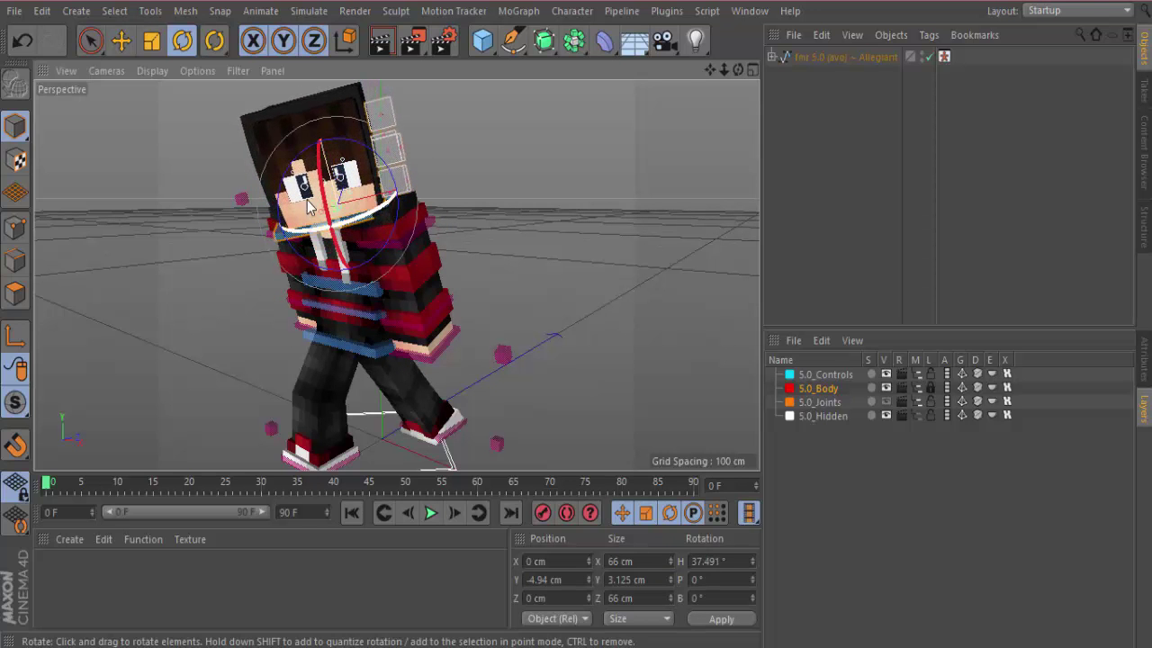
- Swing the left arm up behind the body by moving its hand control to about 30.3 cm in Y and 58.7 cm in Z
left_click(445, 346)
left_click(121, 39)
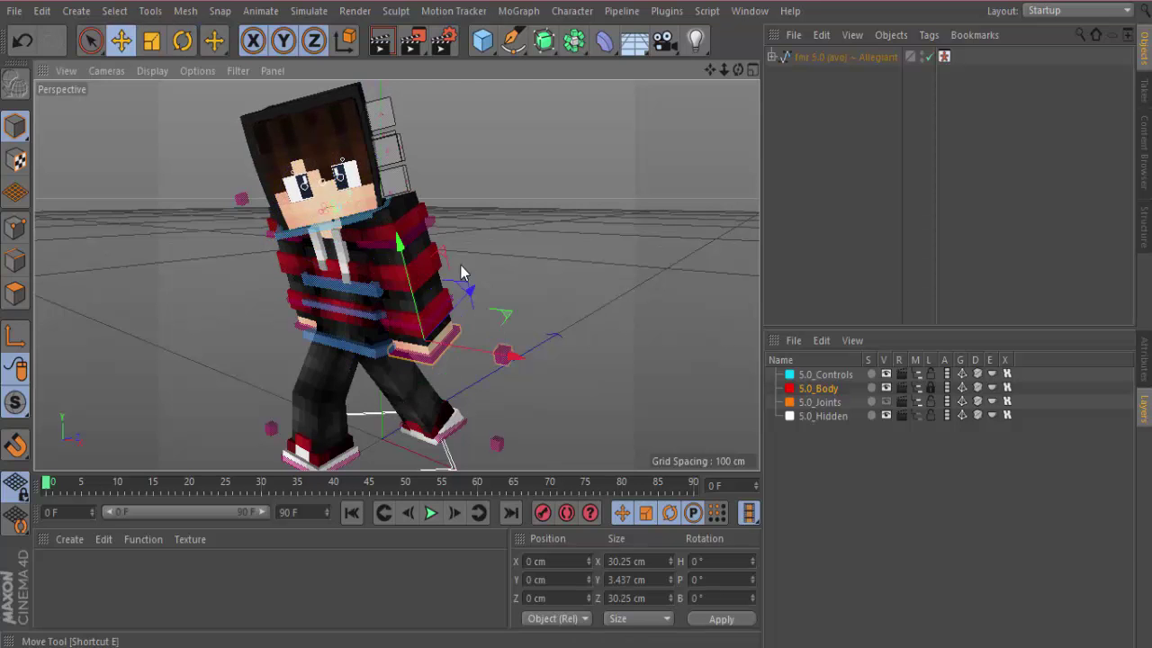
left_click_drag(416, 290, 488, 198)
key("ctrl+z")
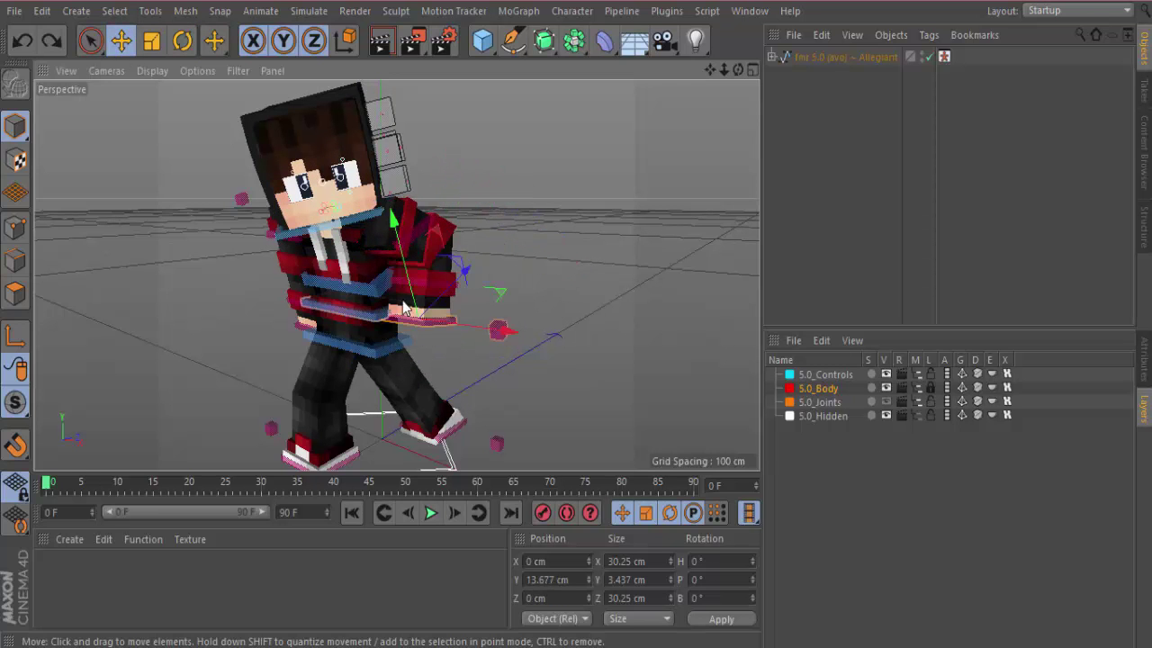
left_click_drag(403, 306, 489, 210)
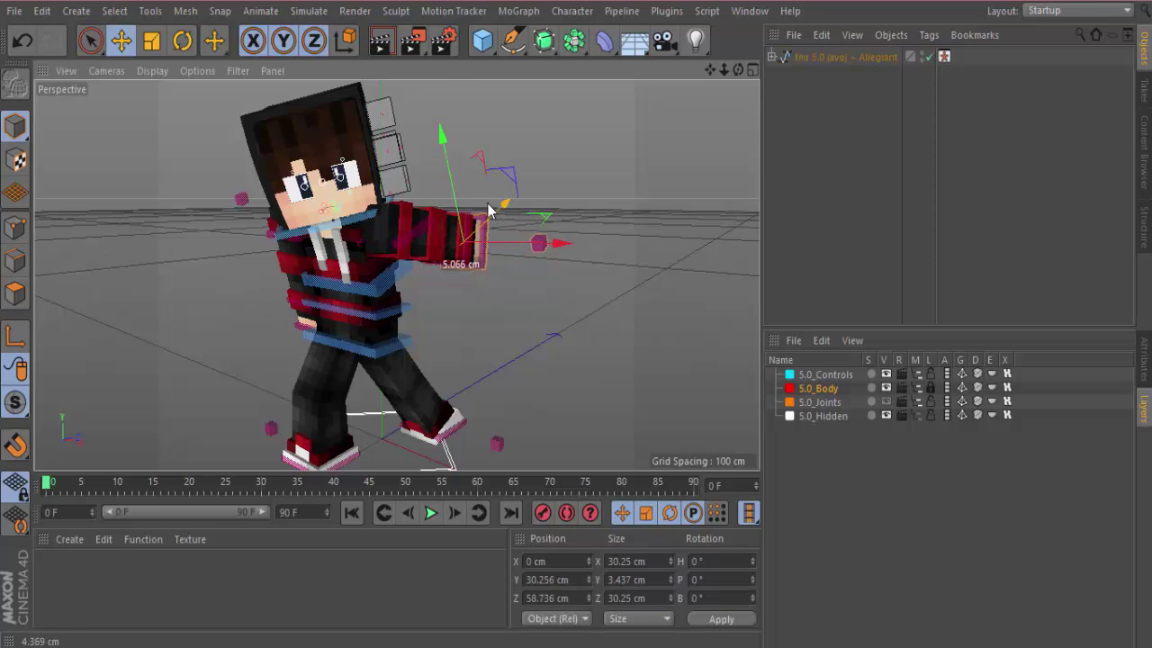
- Bring the right hand control in front of the chest at about X 38.7, Y 67.3, Z -29.6 cm, with a pitch of about 71.2°
left_click_drag(740, 71, 286, 435)
left_click(265, 350)
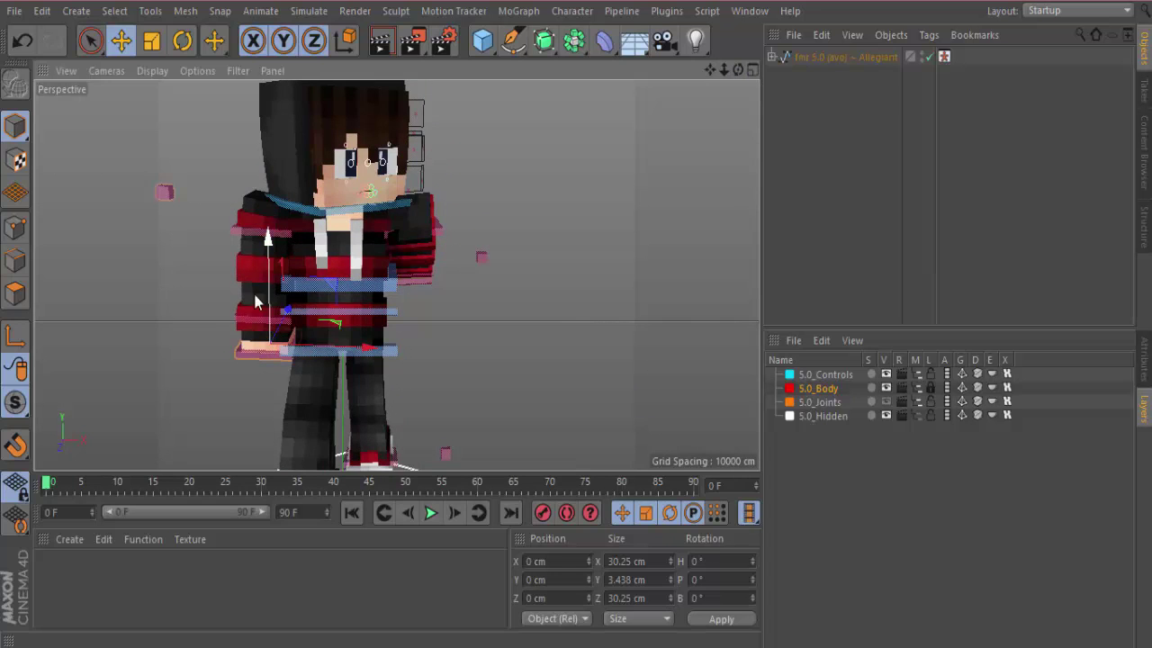
left_click_drag(258, 275, 263, 265)
key("ctrl+z")
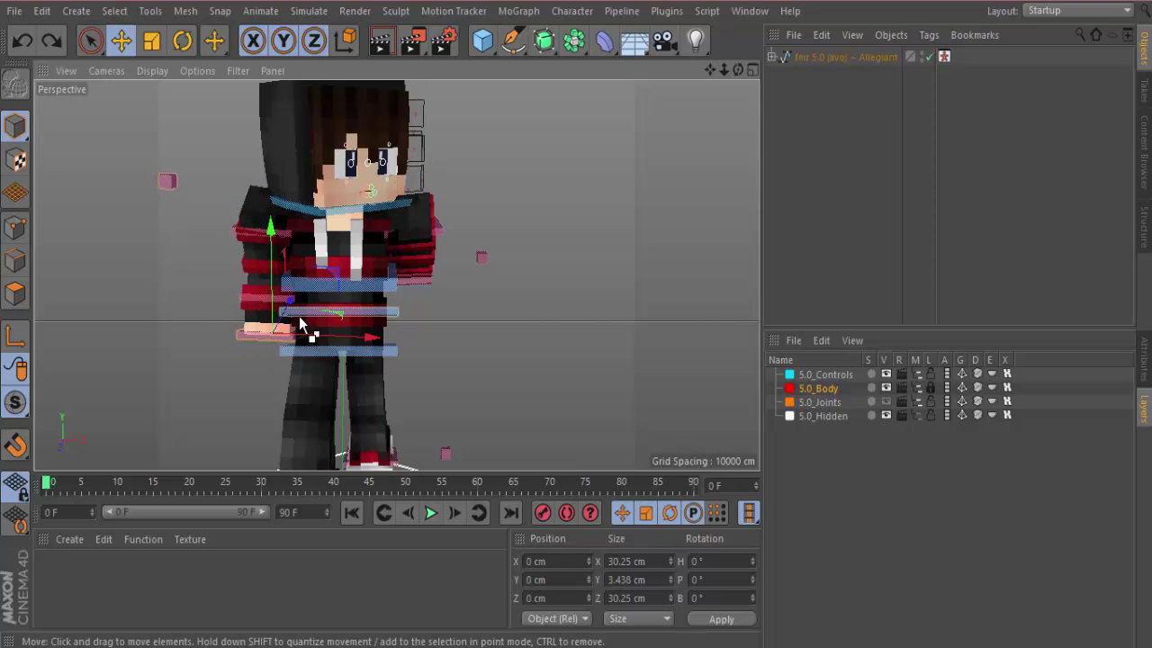
left_click_drag(325, 354, 280, 332)
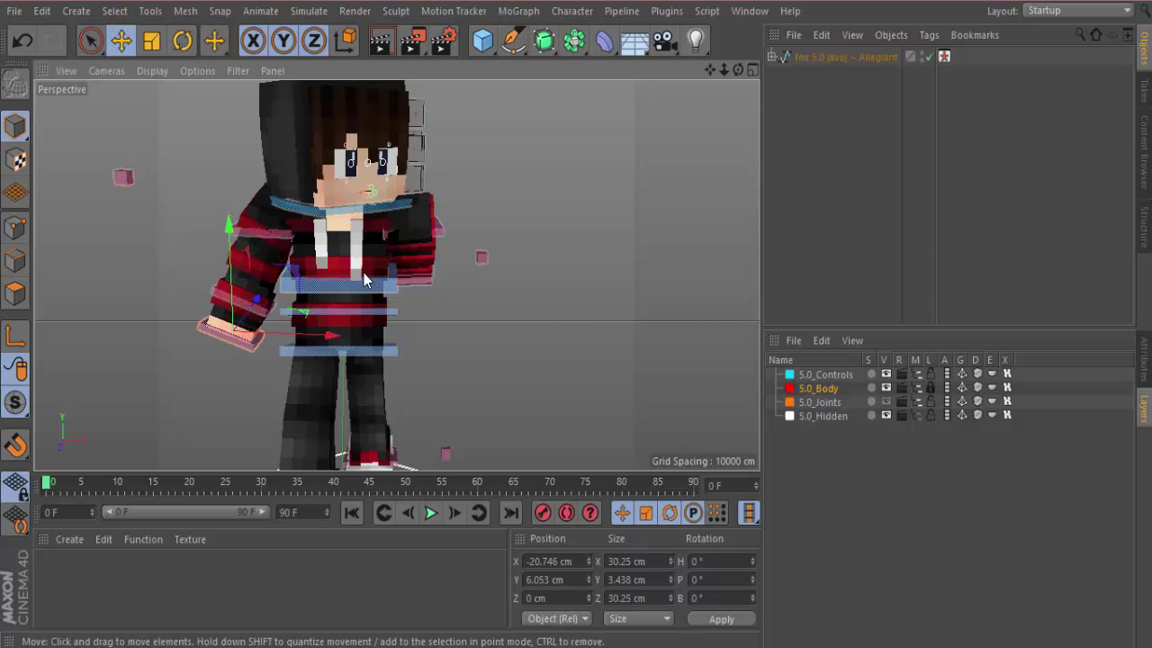
left_click_drag(371, 274, 362, 262)
left_click_drag(254, 302, 217, 251)
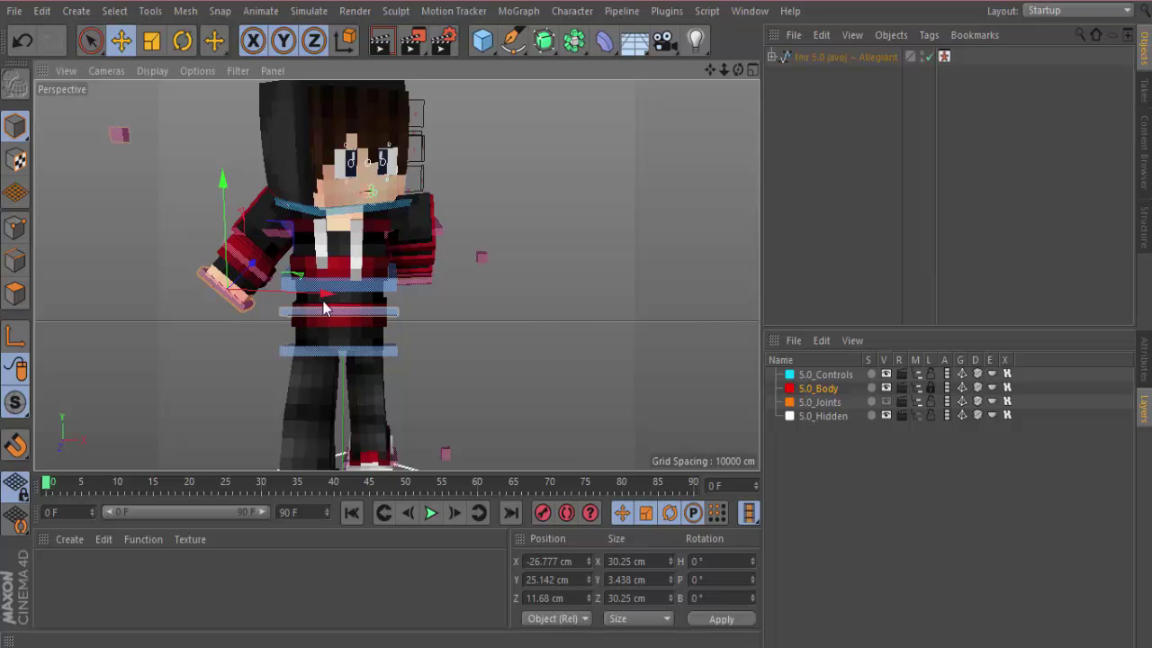
left_click_drag(326, 309, 268, 290)
key("ctrl+z")
left_click_drag(257, 236, 280, 203)
left_click_drag(307, 270, 379, 368)
left_click(183, 41)
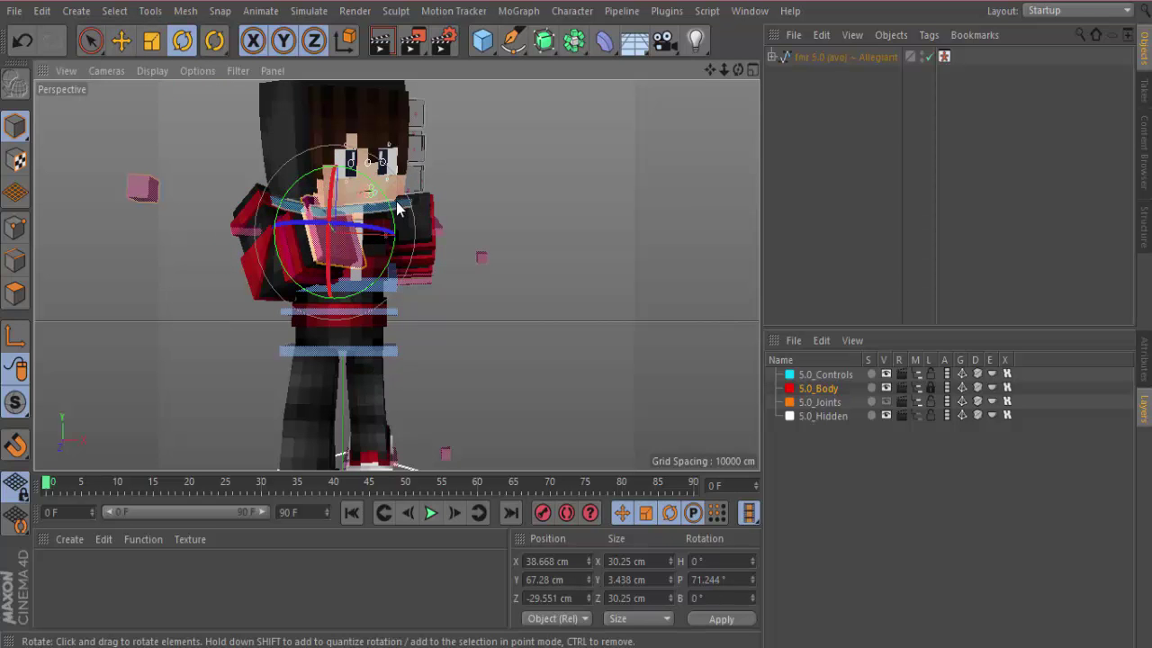
- Tilt the head control to about H -8.6°, P 14.4°, B -12.4°, and raise the left hand control to about Y 41.4, Z 63.1 cm
left_click(397, 209)
left_click_drag(392, 208, 324, 225)
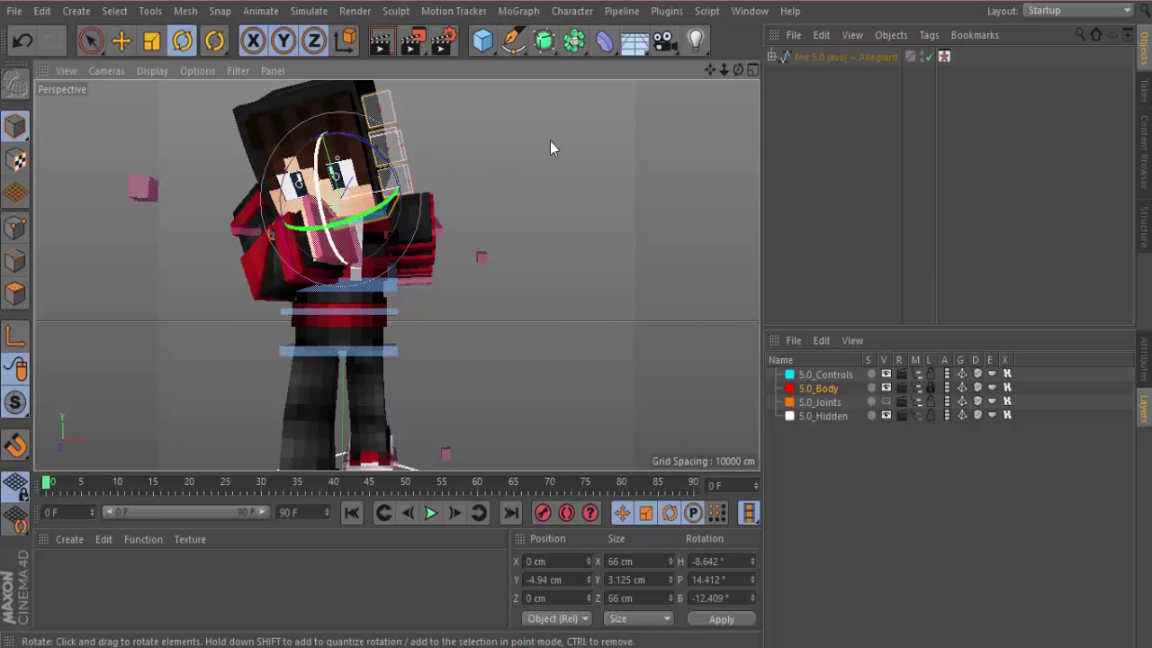
left_click_drag(737, 68, 570, 242)
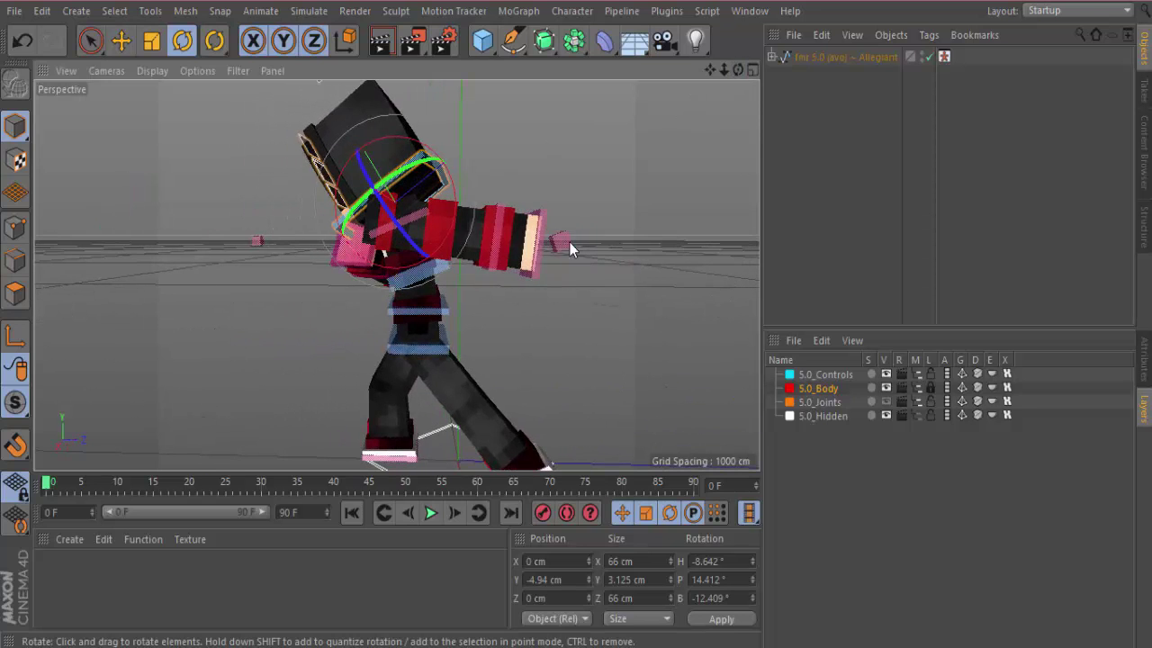
left_click(534, 245)
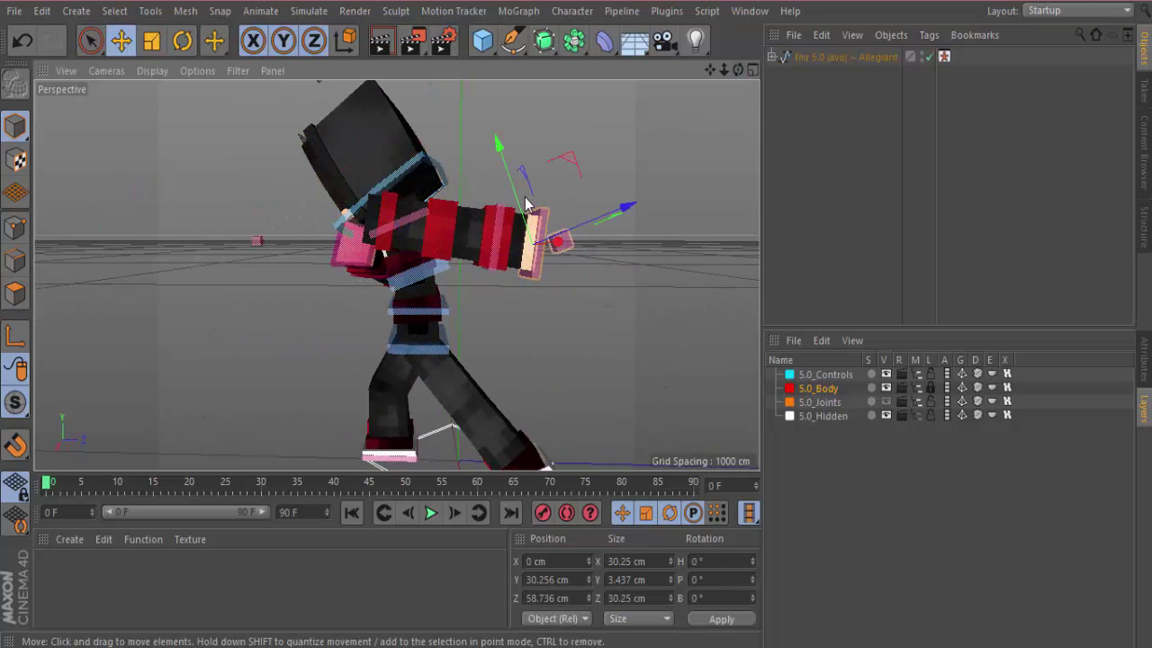
left_click_drag(516, 184, 512, 164)
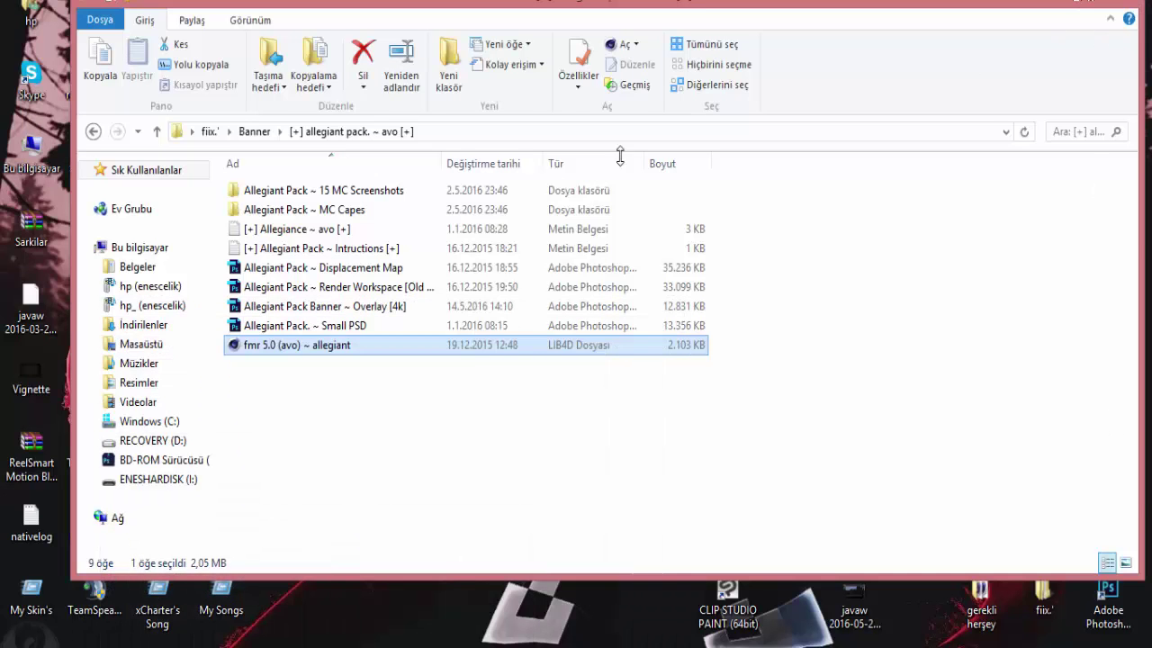
- Switch to the file explorer and look through the Banner folder for model packs, including the entries starting with C
left_click(254, 132)
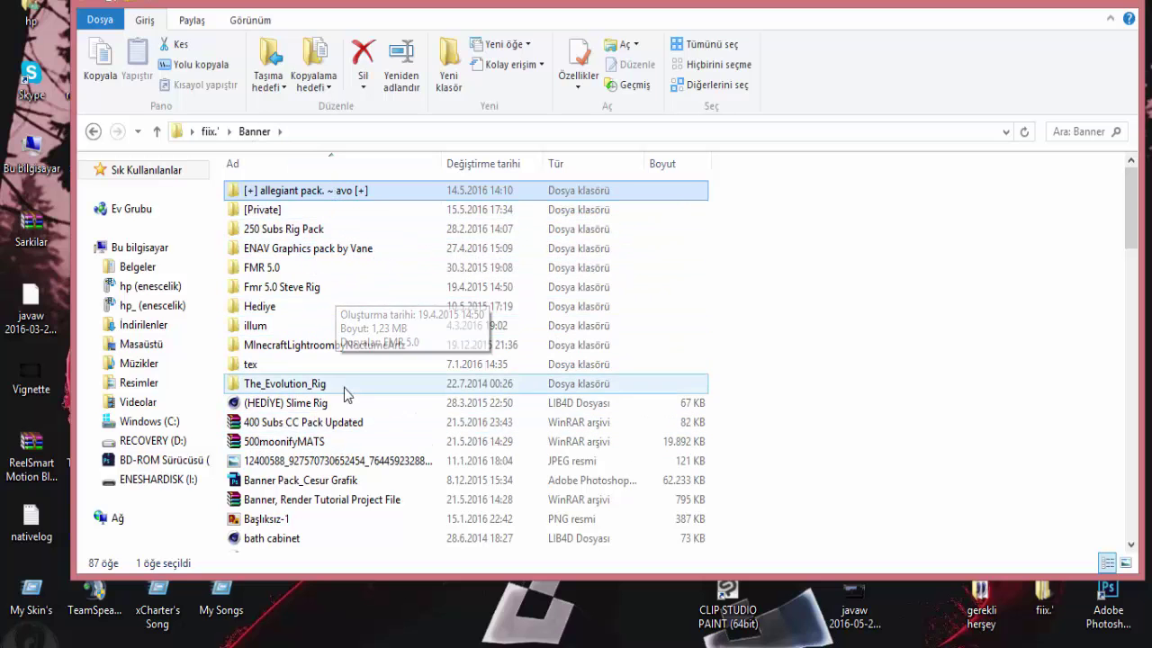
left_click(800, 393)
scroll(286, 416, "down", 16)
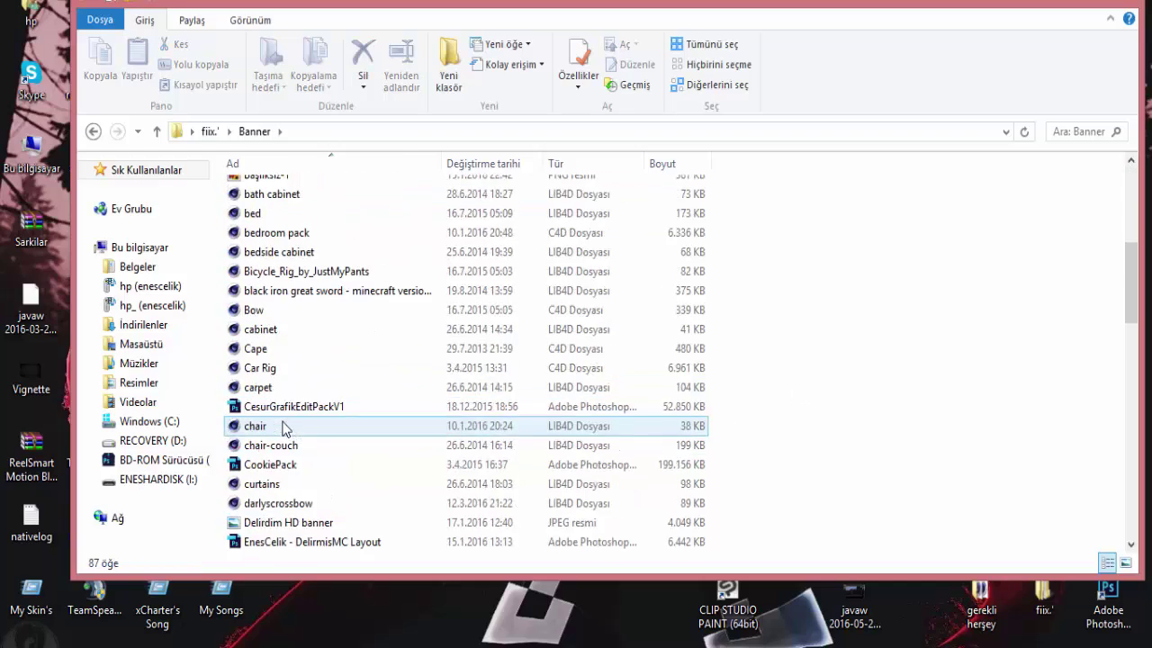
scroll(288, 413, "down", 5)
scroll(296, 411, "up", 20)
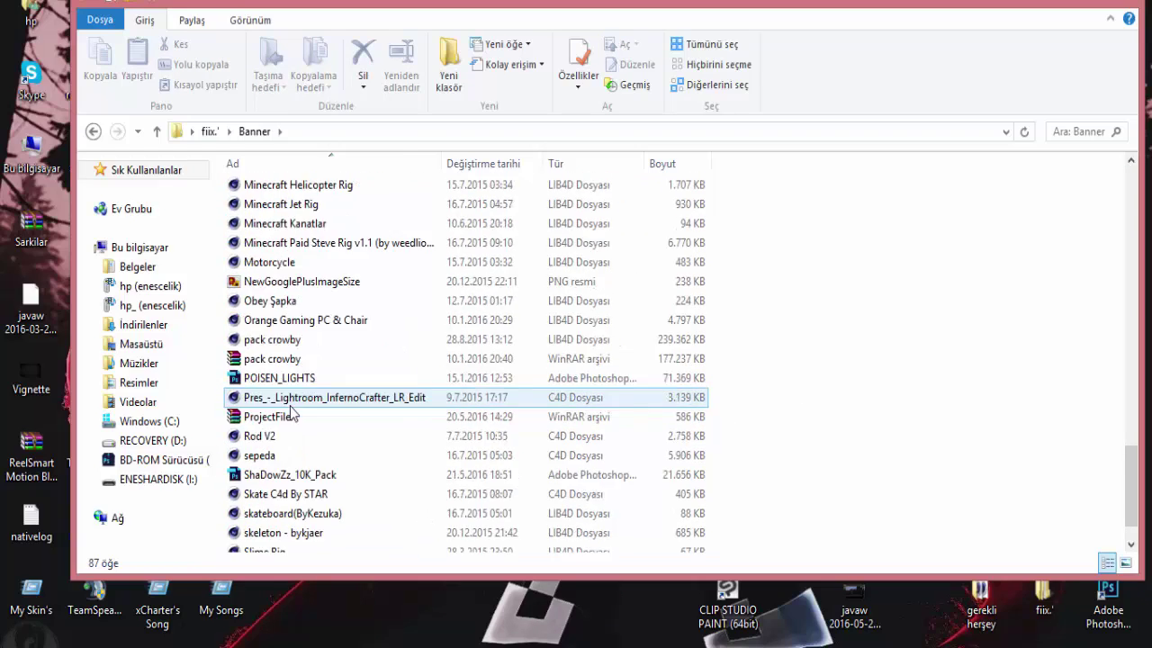
scroll(297, 410, "up", 4)
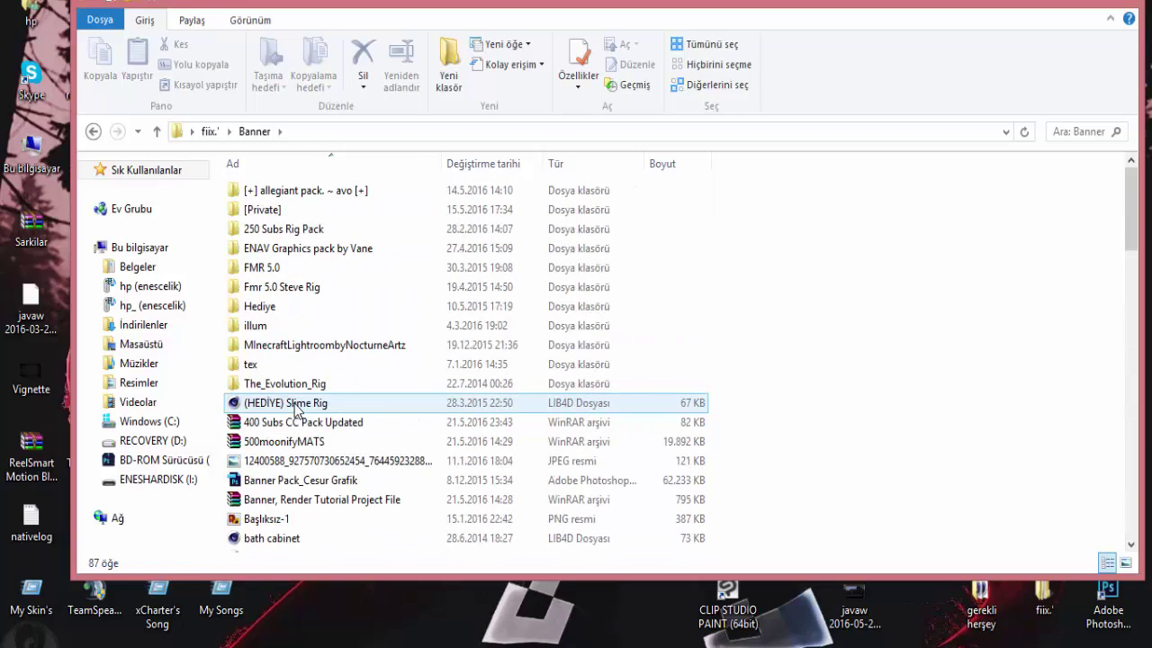
left_click(364, 385)
key("c")
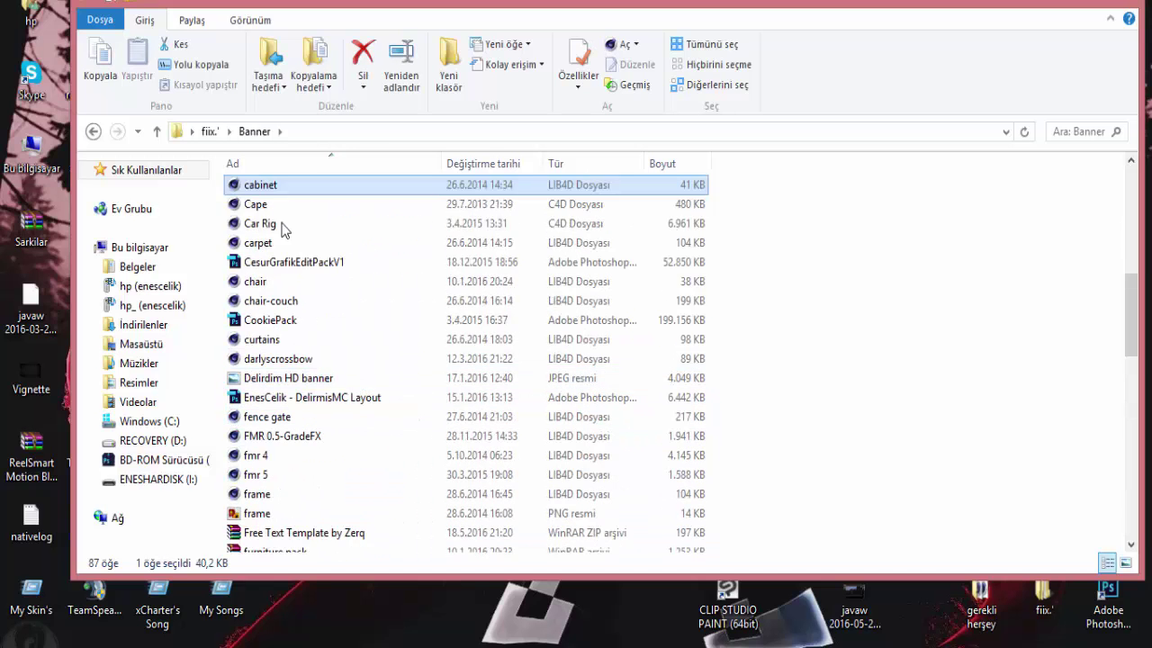
key("c")
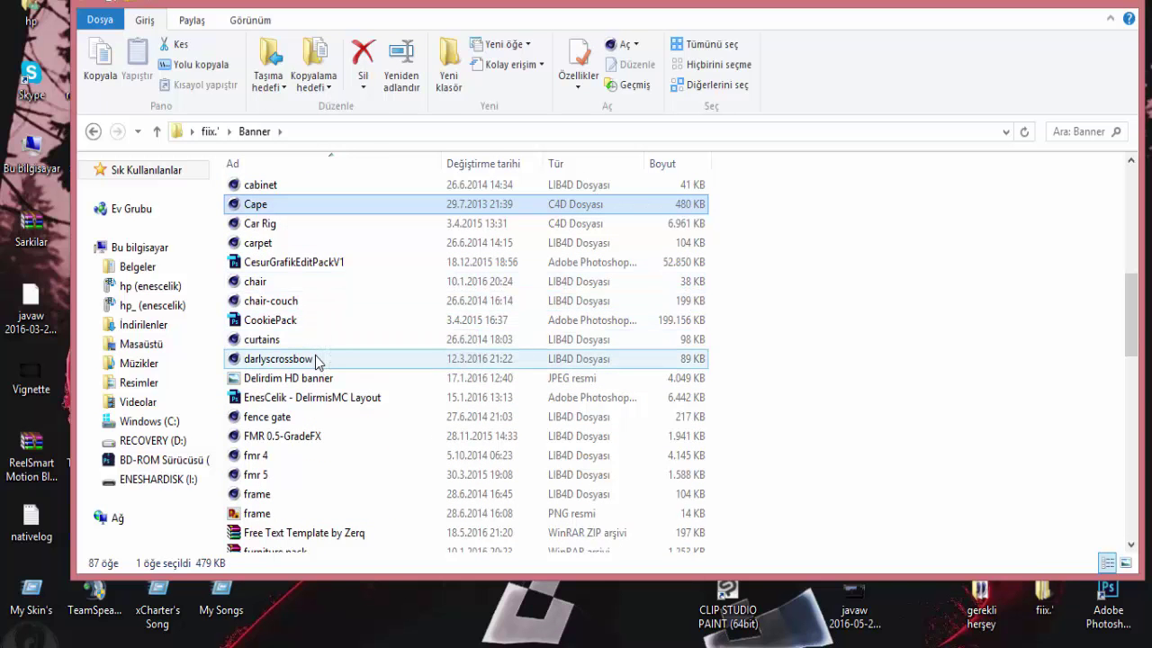
key("c")
key("c")
key("c")
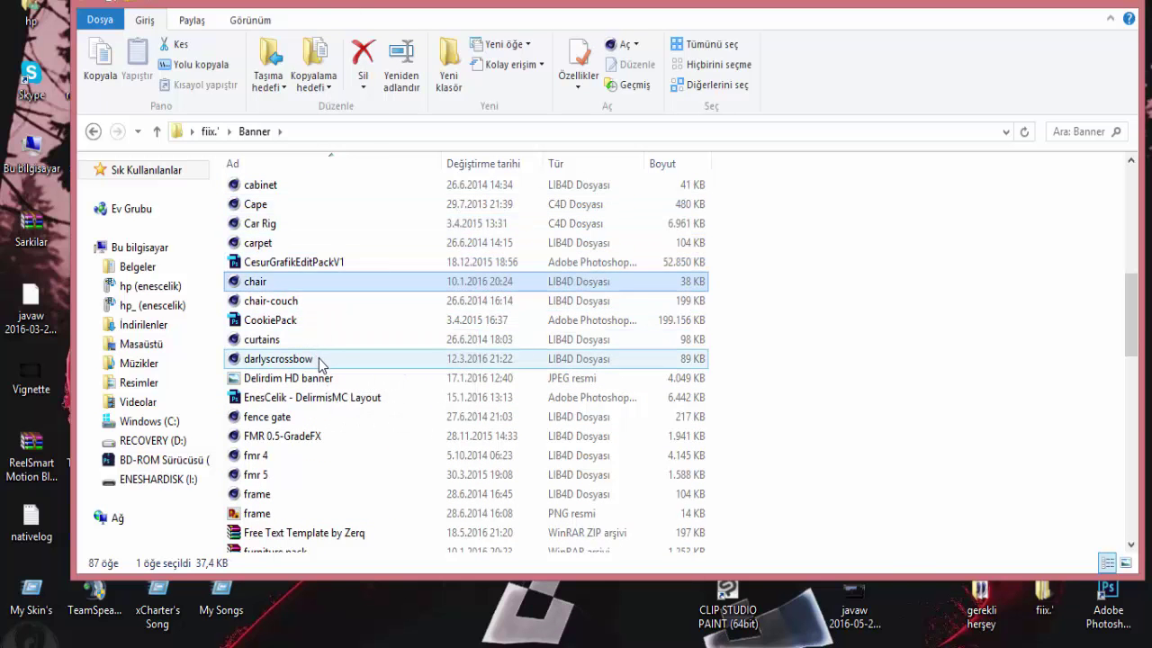
key("c")
key("c")
key("c")
key("c")
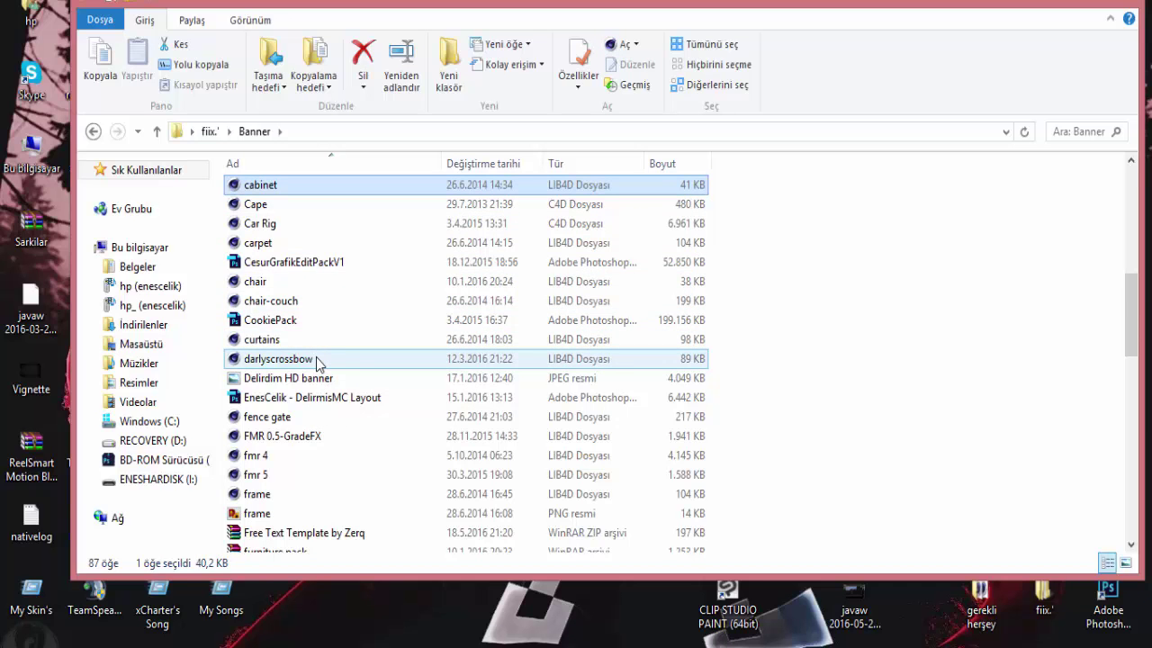
- Open the pack crowby library from the Banner folder in Cinema 4D, check its preset folders, and close the Content Browser
left_click(317, 376)
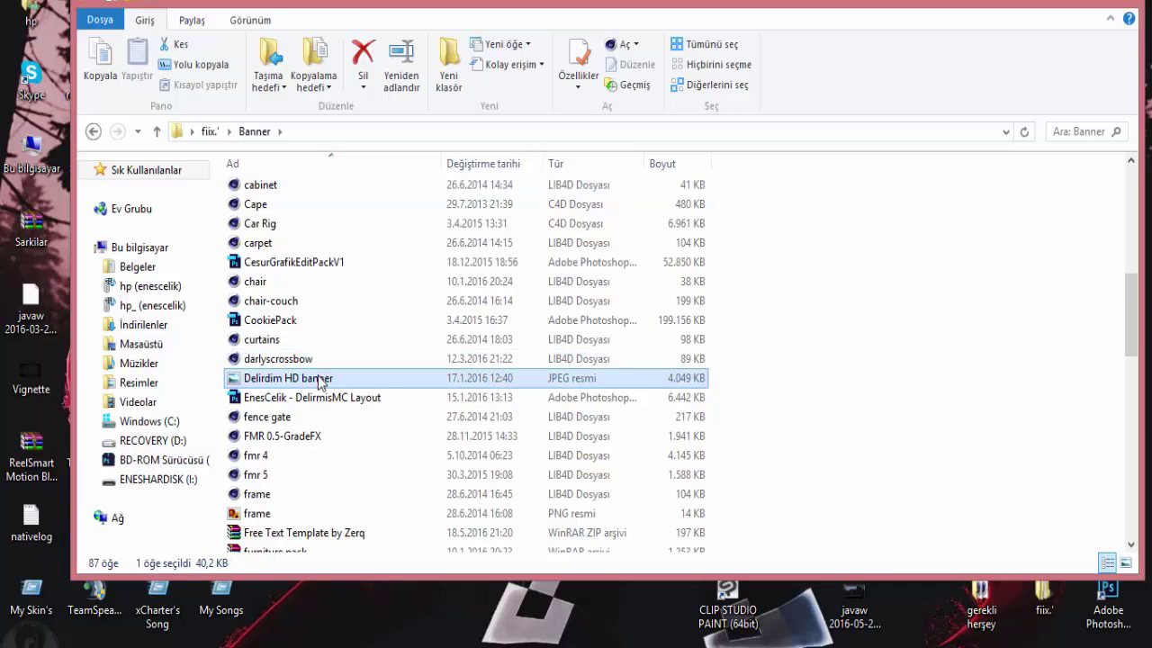
key("p")
key("p")
double_click(298, 253)
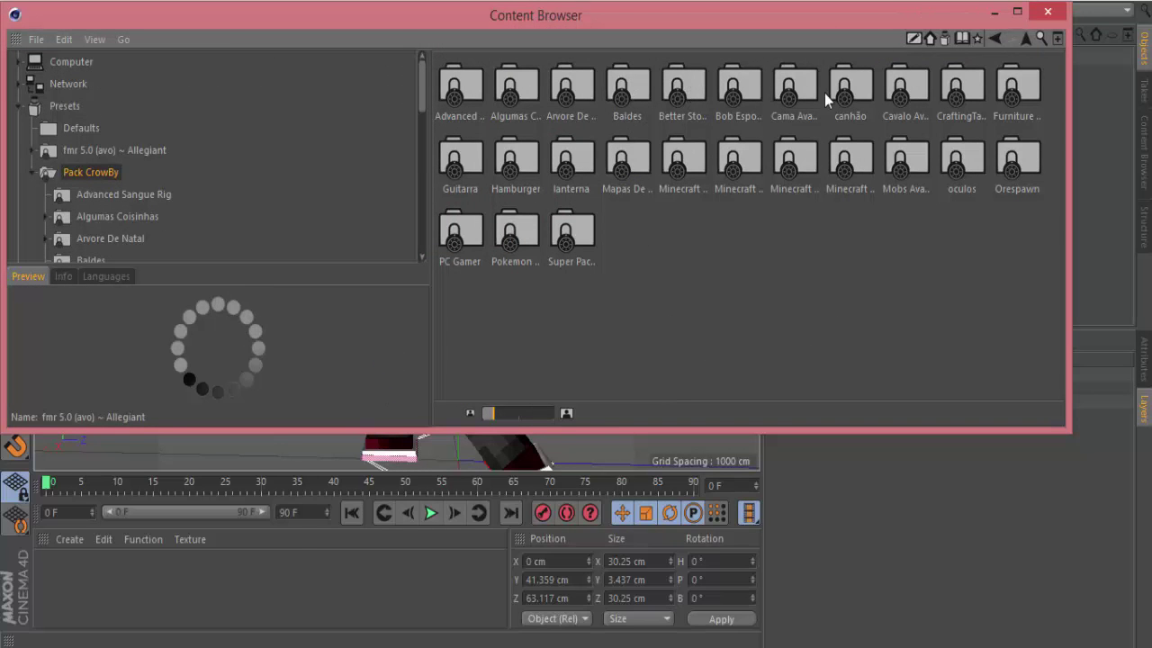
left_click(1051, 19)
- Open Minecraft Mob Pack from the 250 Subs Rig Pack folder, check its mob presets, and close the Content Browser
left_click(286, 646)
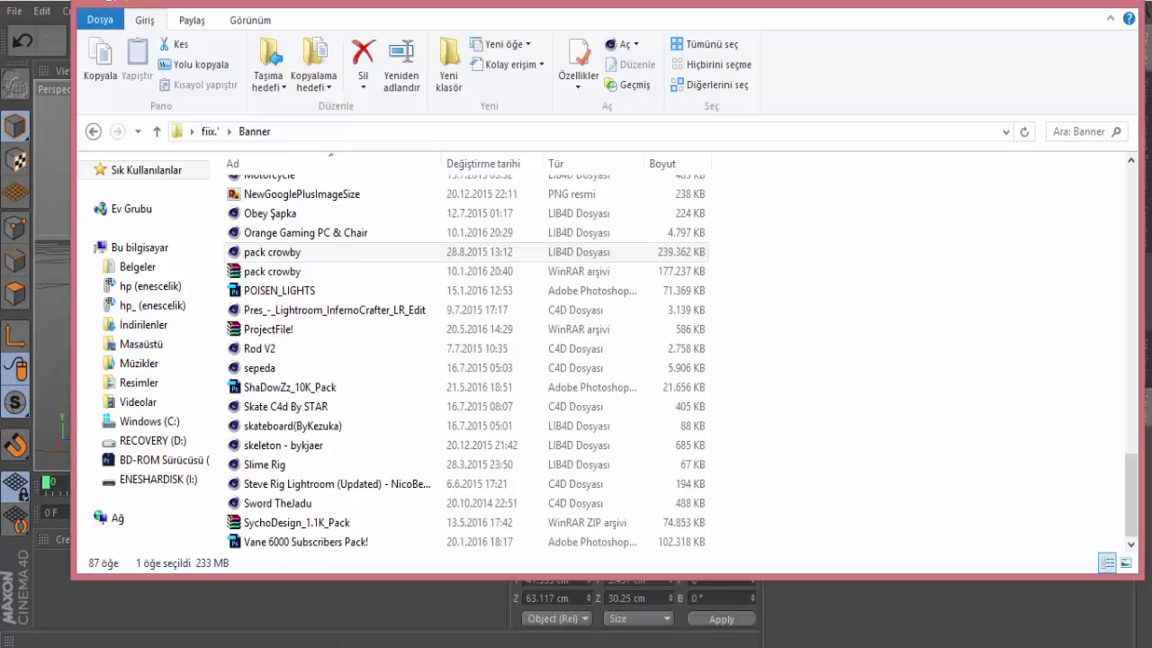
scroll(381, 226, "up", 19)
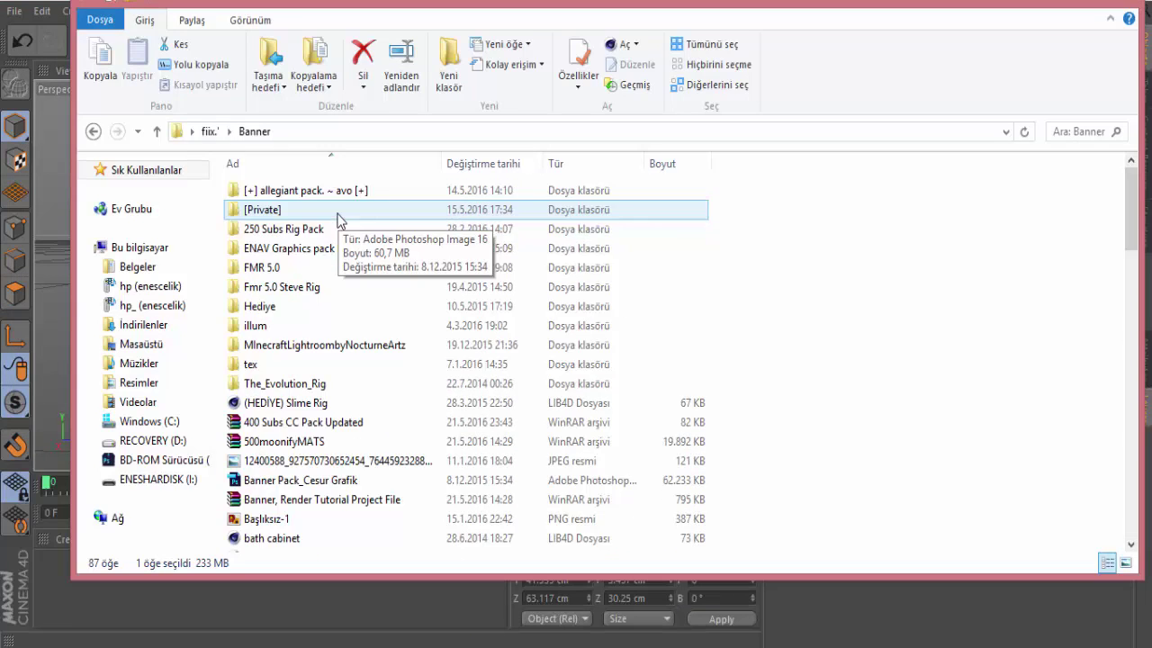
double_click(324, 228)
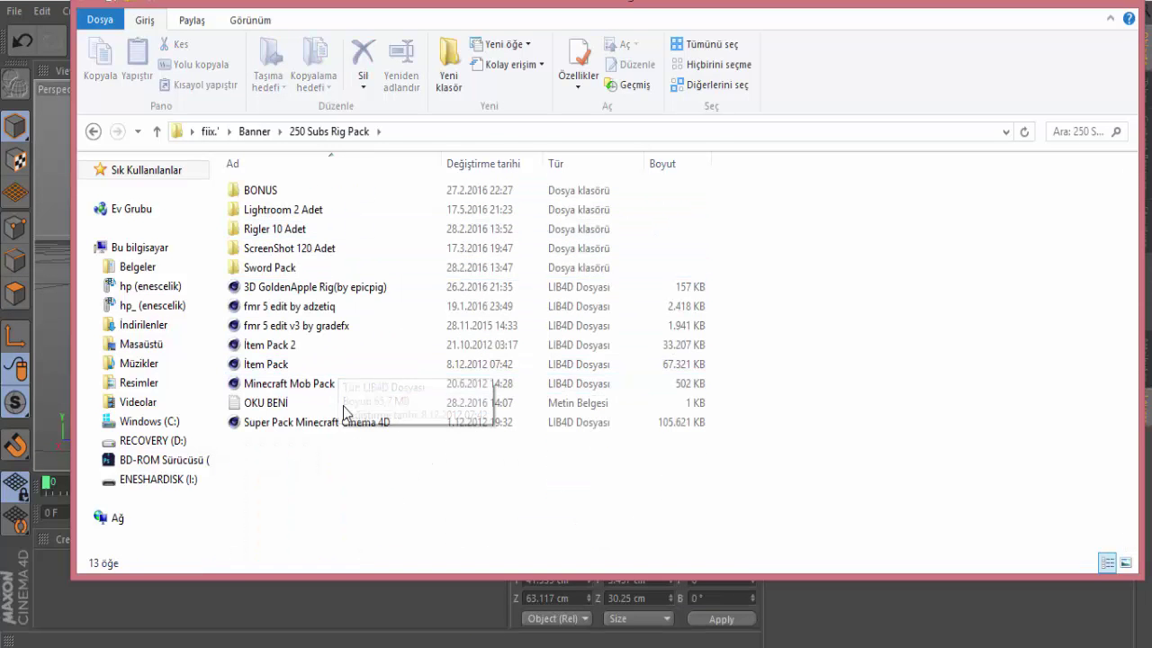
left_click(322, 385)
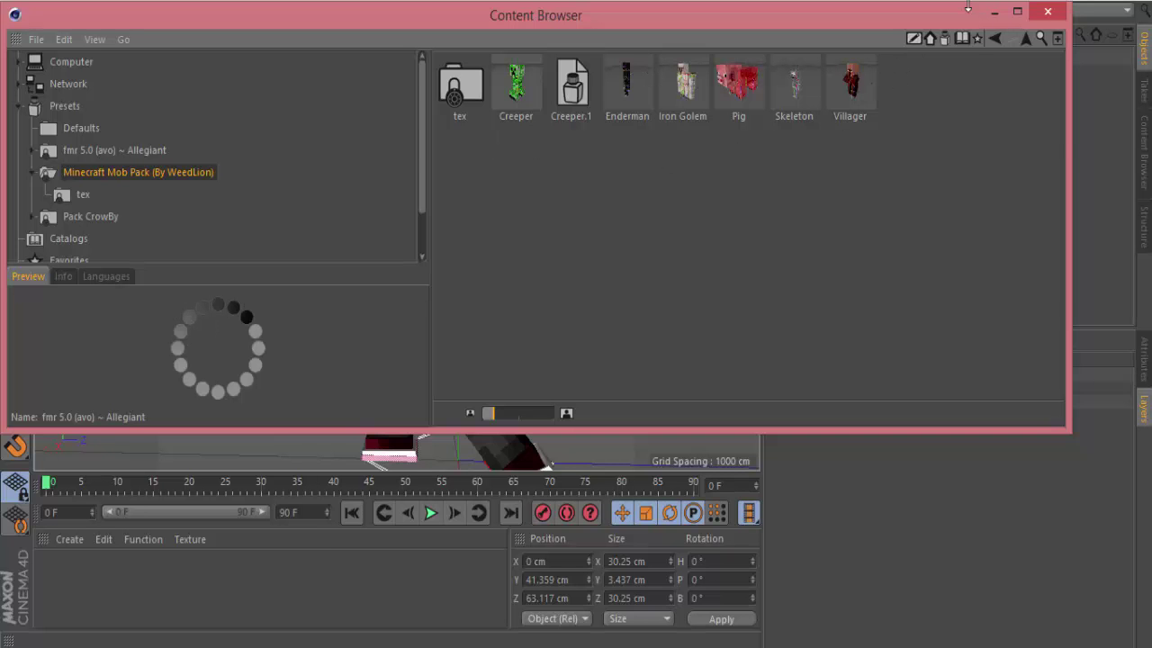
left_click(1049, 18)
- Load the Super Pack Minecraft Cinema 4D library and add the Wither from its Mobs folder to the scene
left_click(350, 645)
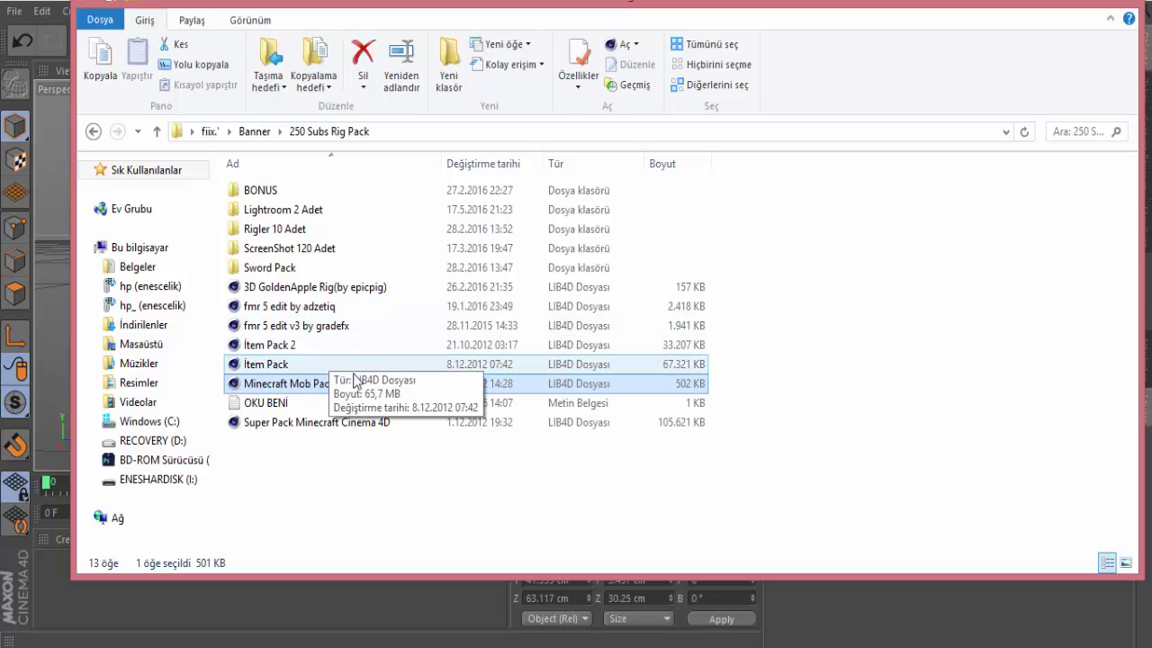
left_click(346, 425)
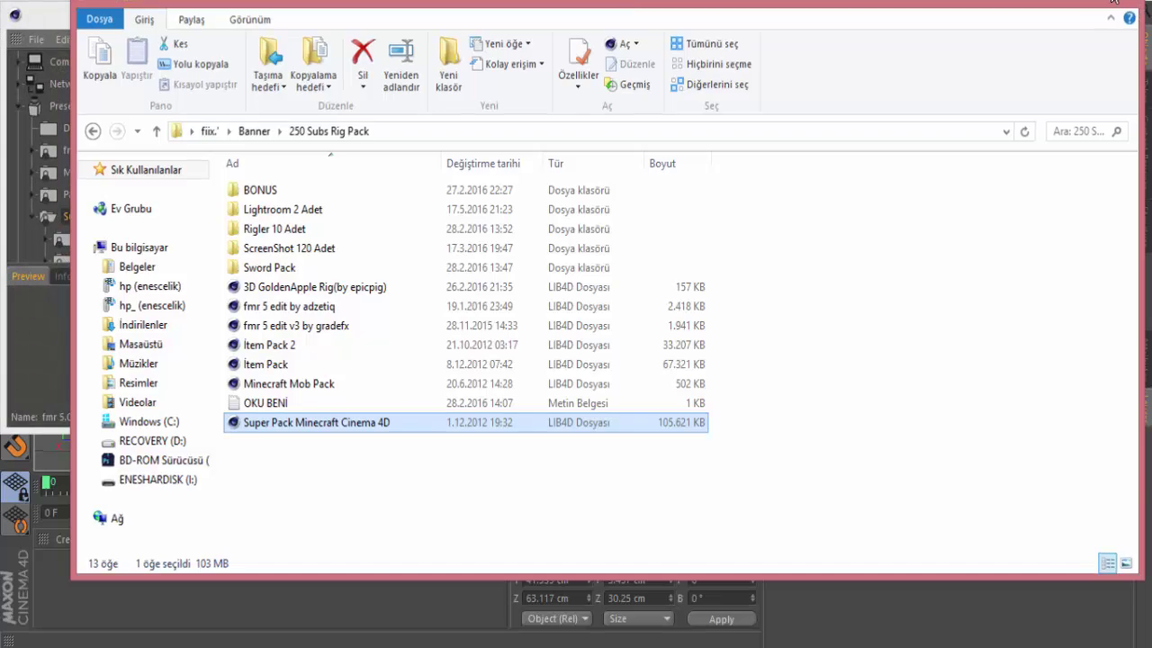
left_click(1114, 4)
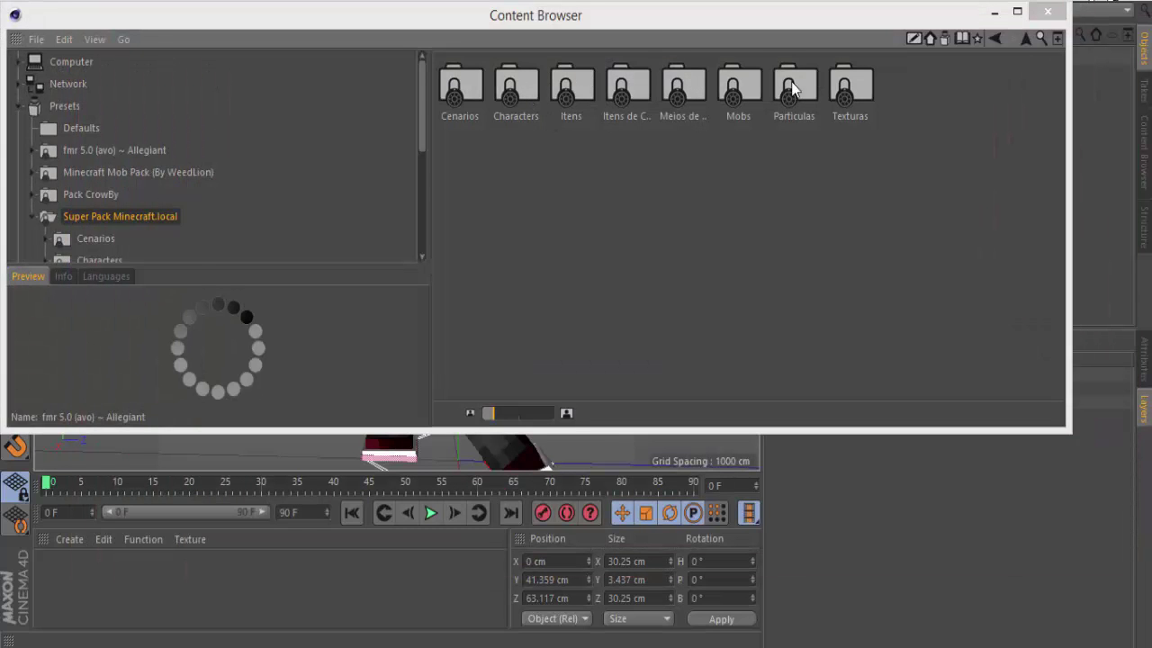
double_click(738, 88)
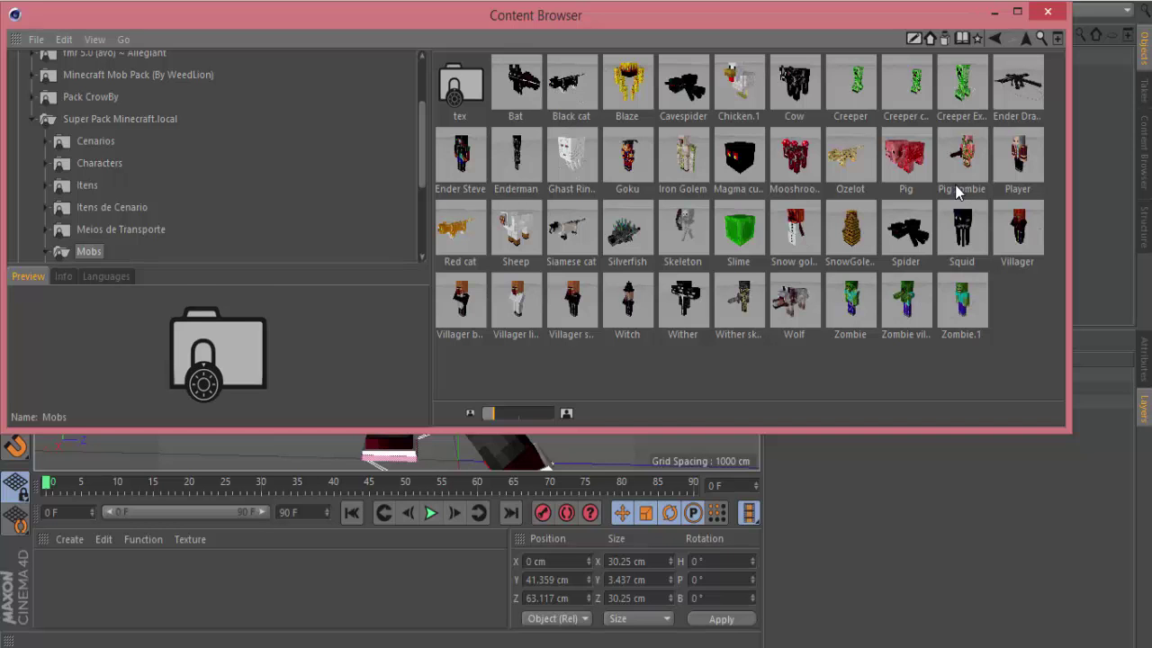
double_click(681, 307)
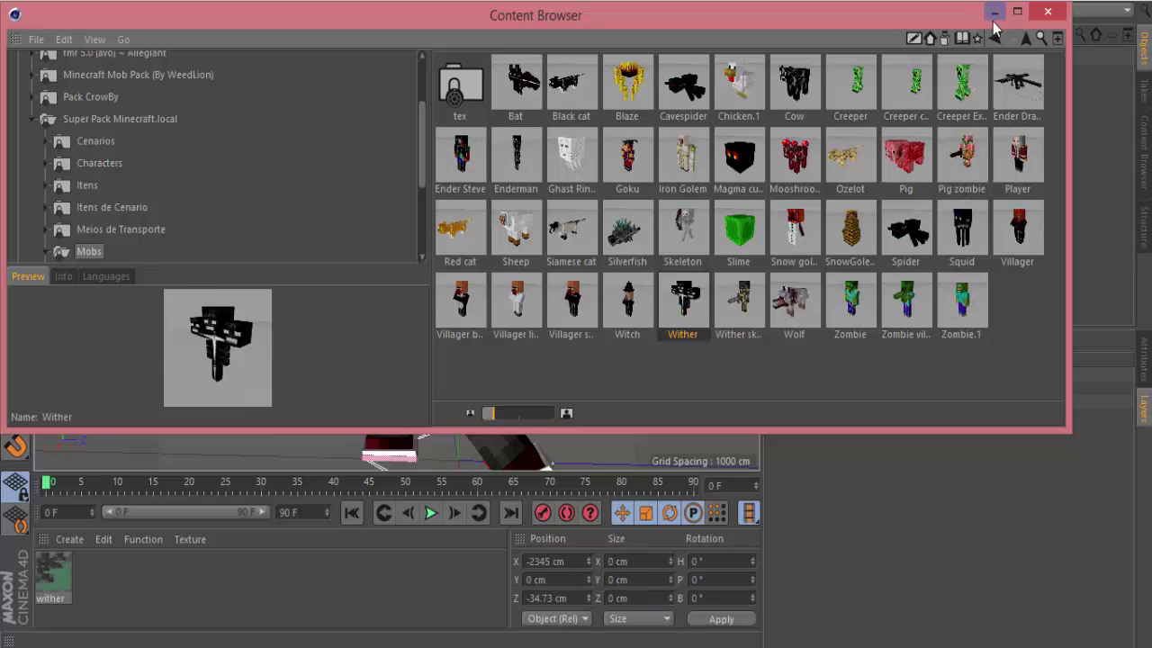
left_click(994, 13)
- Move the Wither behind the character to about X -139, Y 116.5, Z 1659 cm
left_click_drag(710, 69, 626, 79)
left_click_drag(507, 263, 685, 278)
left_click_drag(738, 69, 628, 213)
left_click_drag(389, 179, 611, 224)
left_click_drag(612, 172, 512, 119)
mouse_move(531, 173)
left_mouse_down()
mouse_move(523, 103)
mouse_move(524, 186)
left_mouse_up()
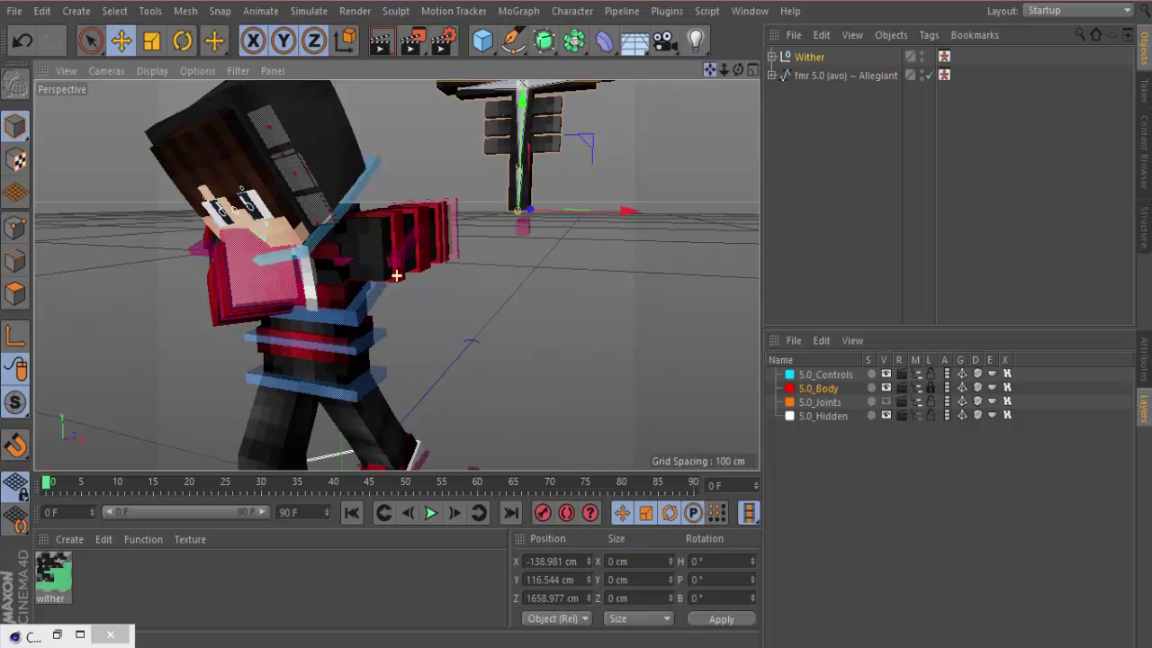
- Bring the Wither closer to the character, to about X -63.7 and Z 965.8 cm
left_click_drag(710, 70, 473, 125)
right_click_drag(432, 134, 719, 87, "alt")
right_click_drag(571, 120, 681, 81, "alt")
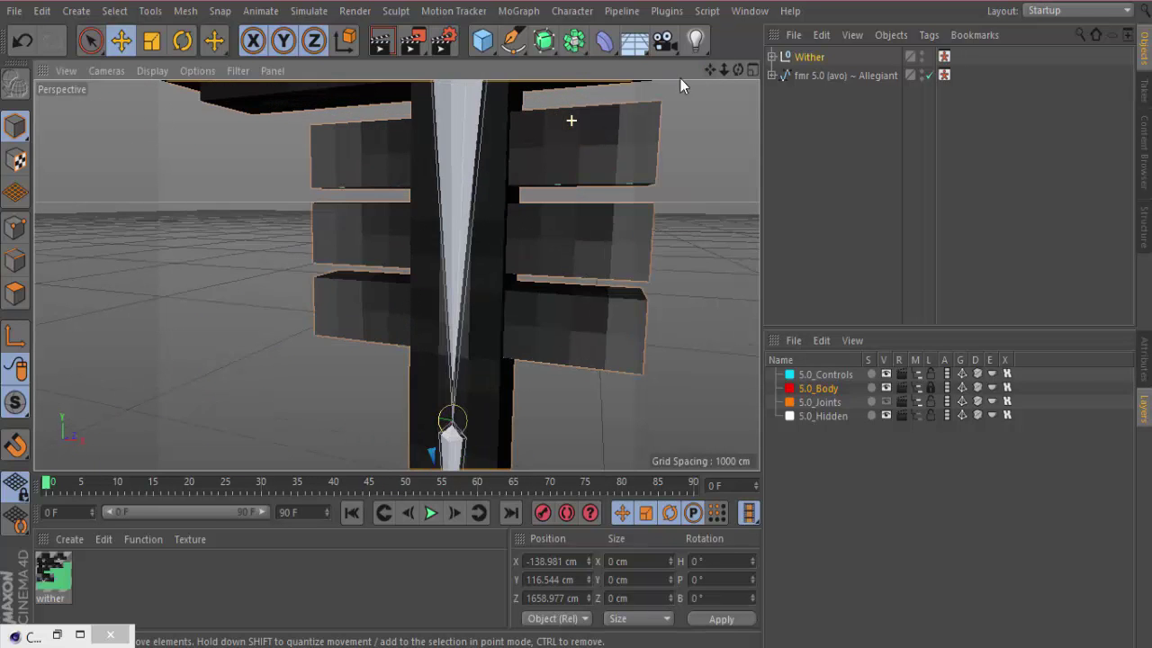
scroll(396, 275, "down", 8)
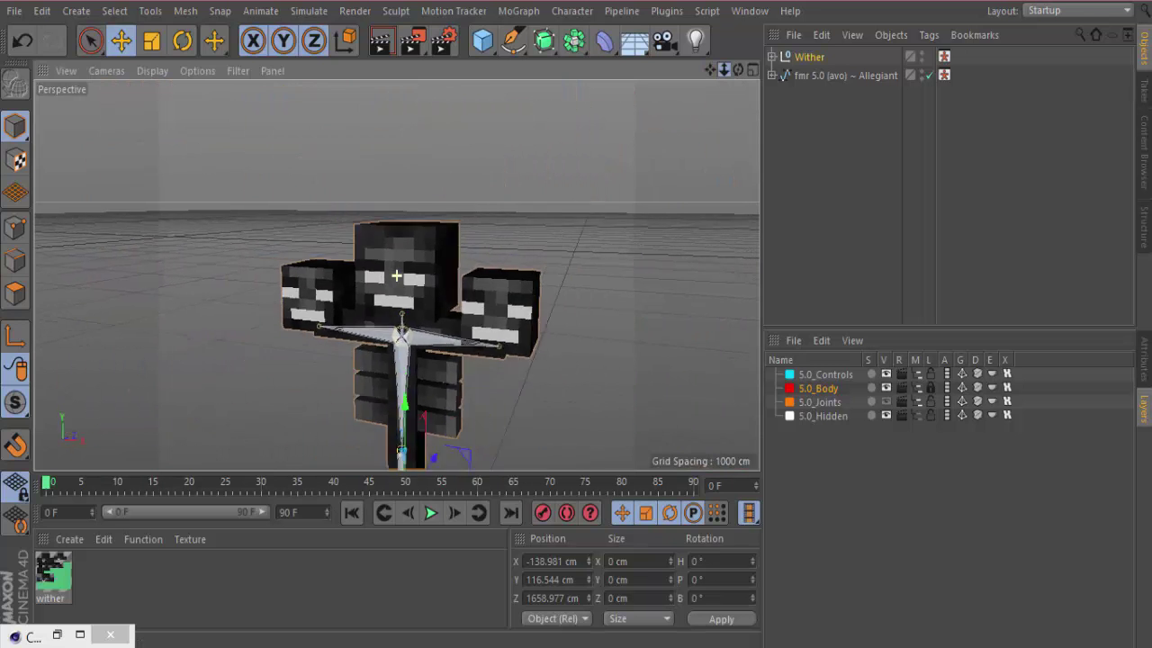
left_click_drag(724, 69, 700, 2)
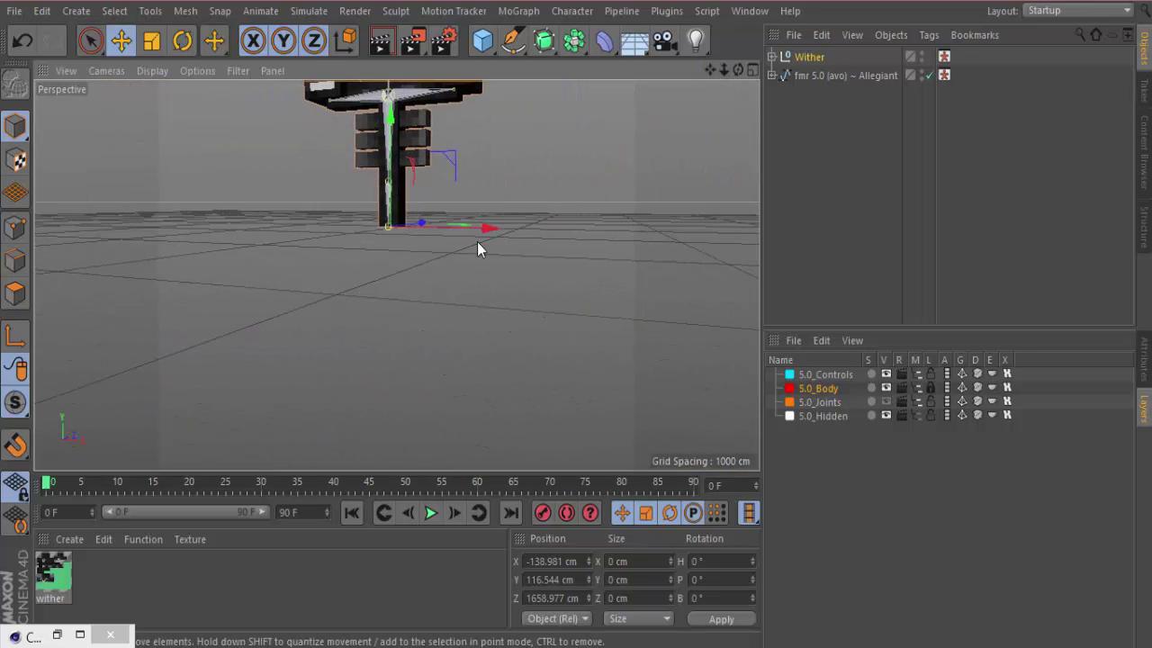
left_click_drag(447, 227, 359, 254)
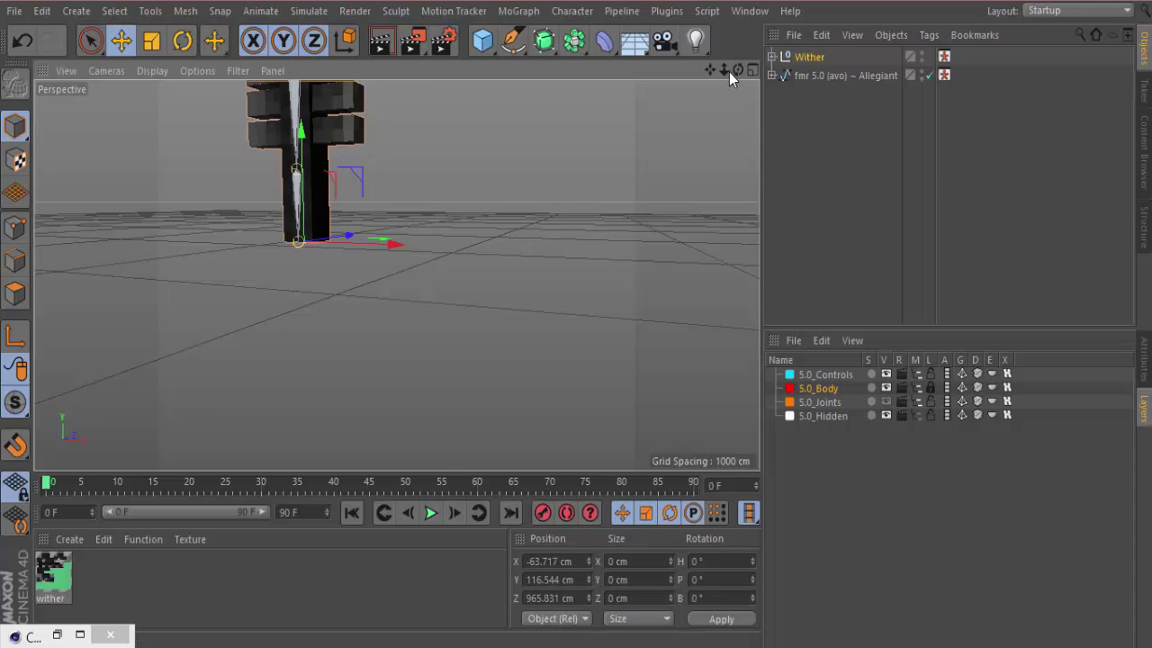
- Shift the Wither sideways to about X 113.8 cm and scale it down uniformly
left_click_drag(727, 72, 549, 81)
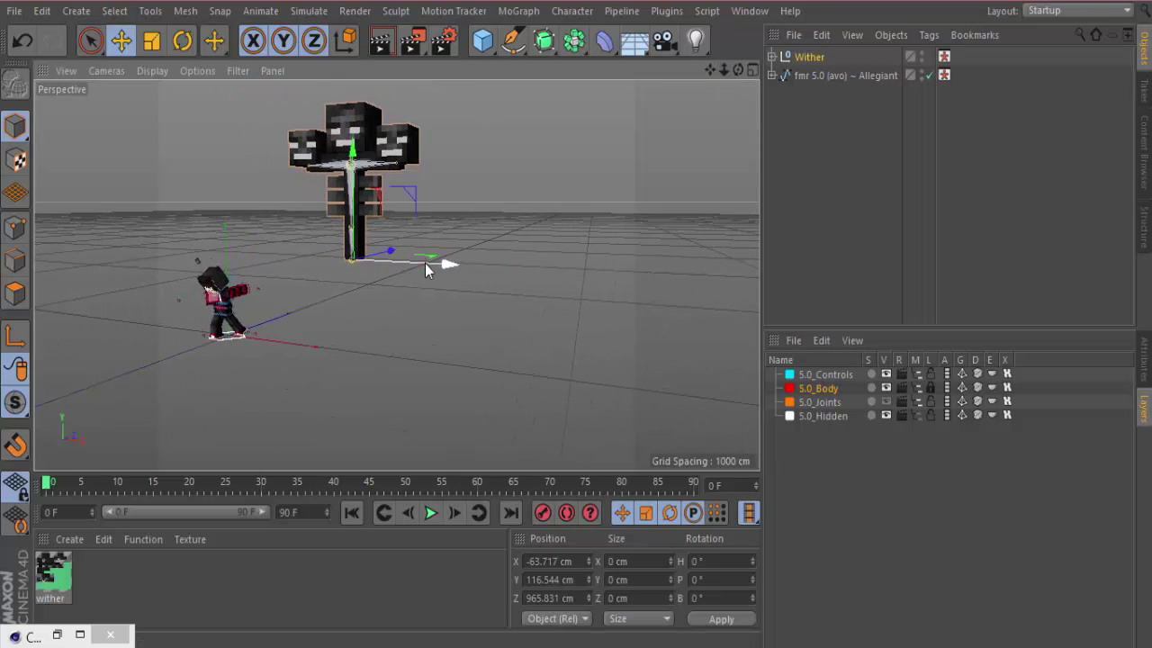
left_click_drag(427, 270, 460, 269)
key("t")
left_click_drag(490, 229, 360, 270)
- Move the scaled Wither near the character, to about X 209.1, Y 91.4, Z 408.5 cm
left_click(179, 42)
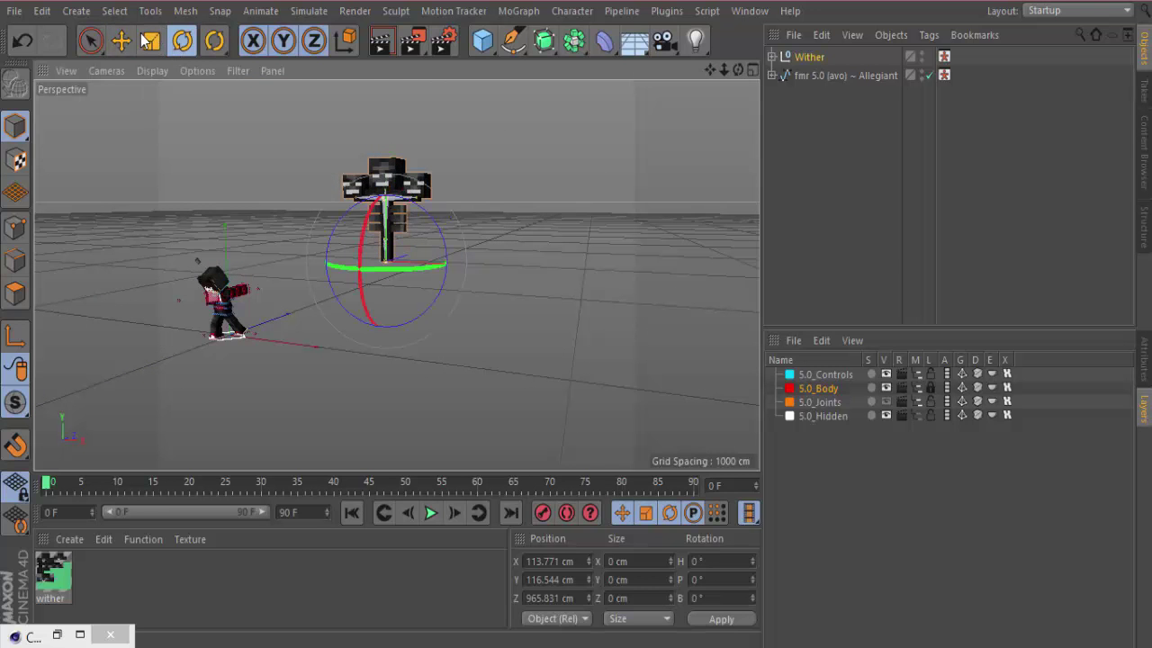
key("e")
left_click_drag(418, 249, 424, 289)
left_click_drag(352, 175, 351, 182)
- Rotate the Wither's central spine joint to tilt its body, and bend the joint of its lower tail
scroll(218, 209, "up", 5)
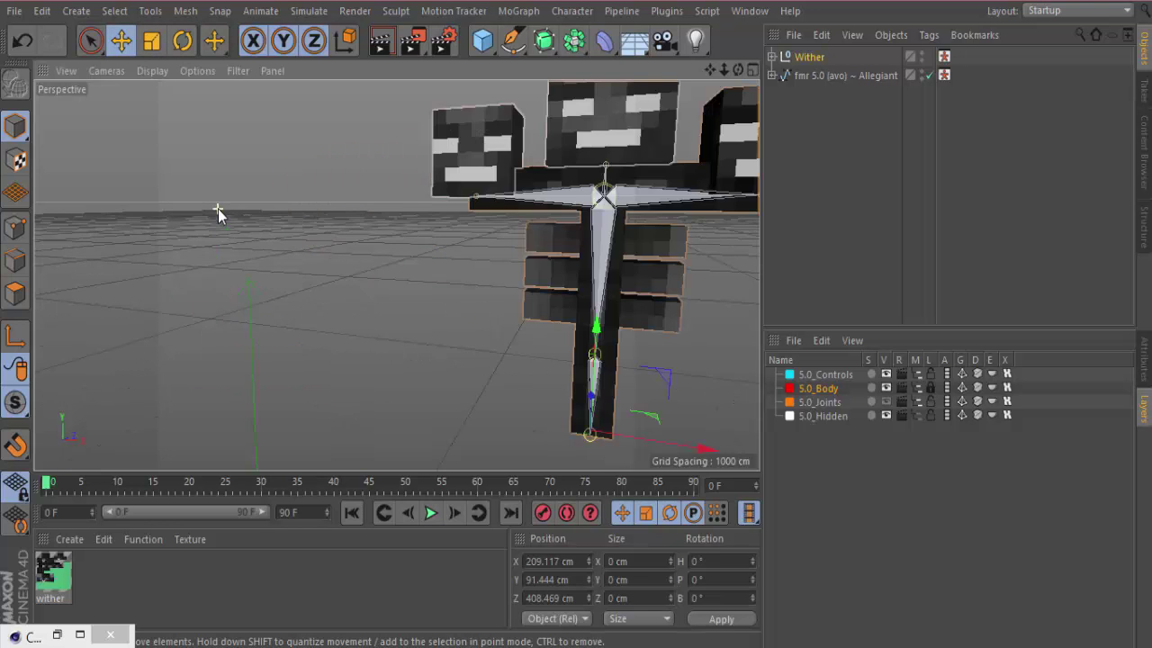
scroll(567, 225, "down", 3)
left_click(597, 201)
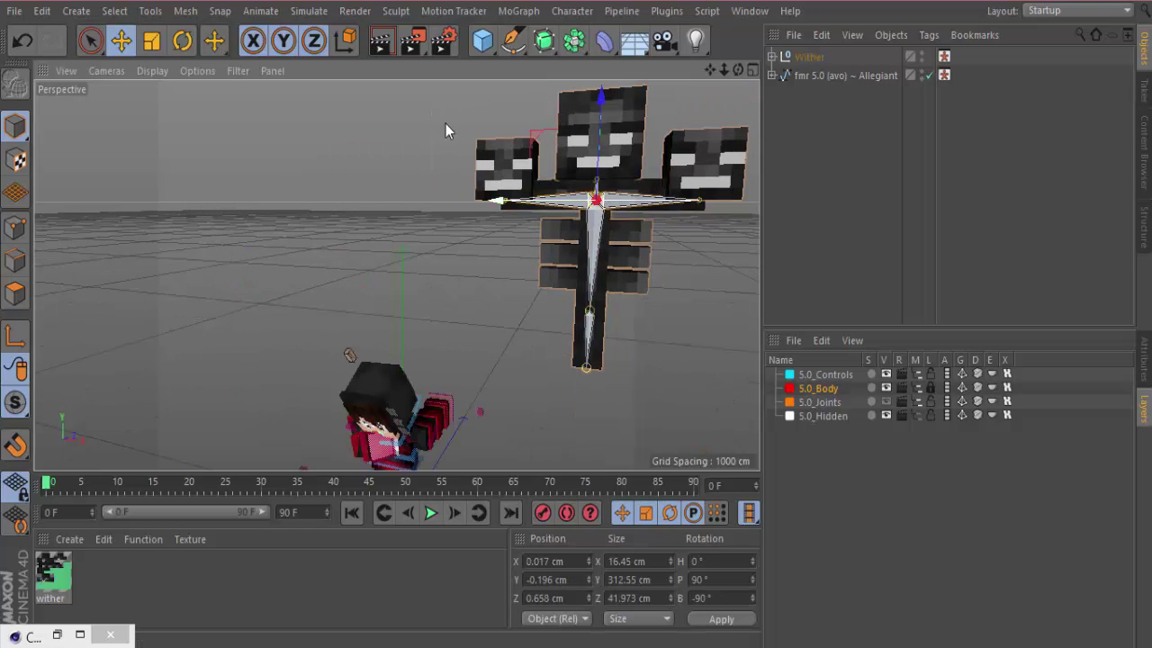
left_click(183, 40)
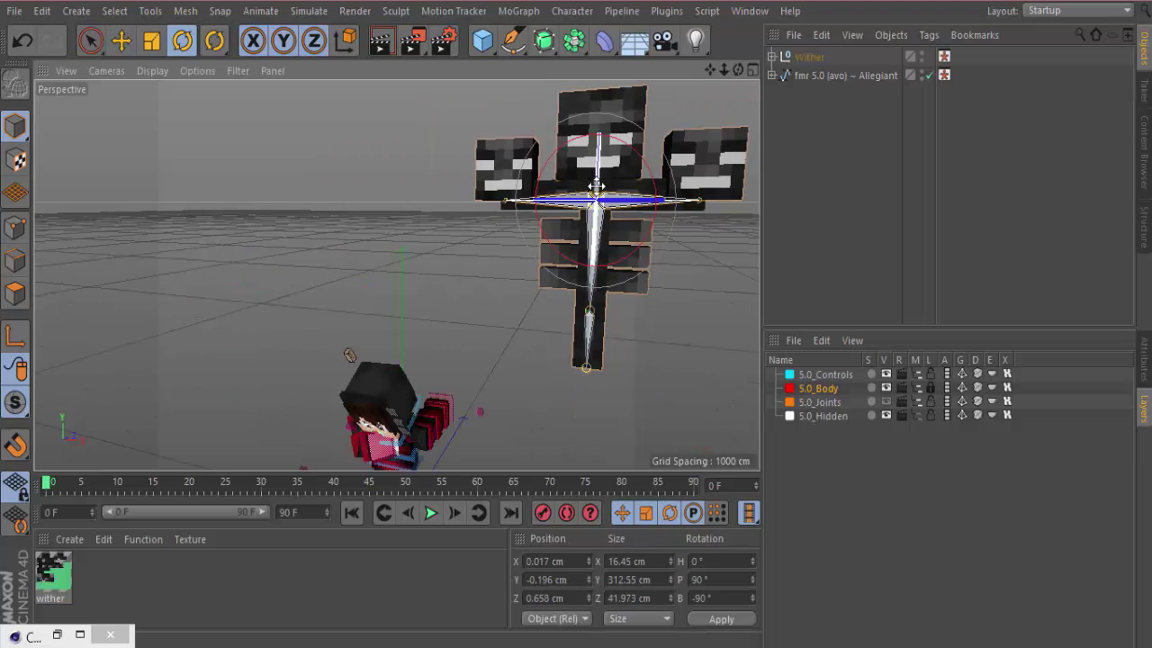
left_click_drag(594, 216, 596, 209)
left_click(590, 315)
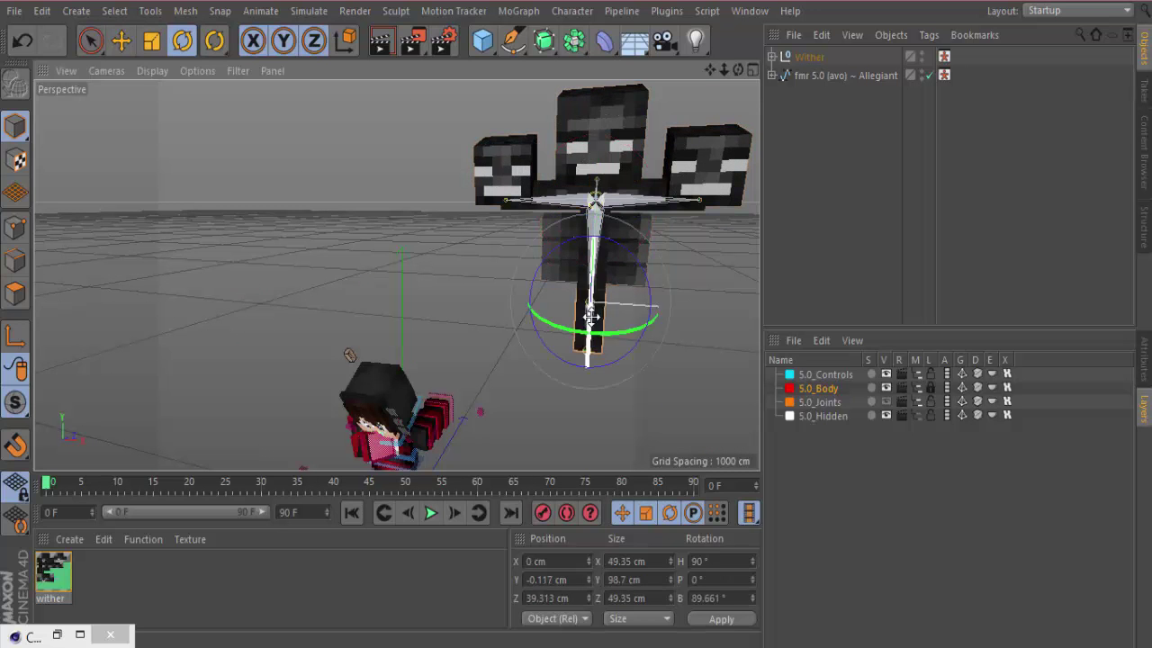
left_click_drag(593, 278, 608, 156)
- Turn the Wither's two side heads slightly, the one nearer the character to about H -12.8°, P 8.9° and the other to about P 5.2°, B 3.1°
left_click(505, 158)
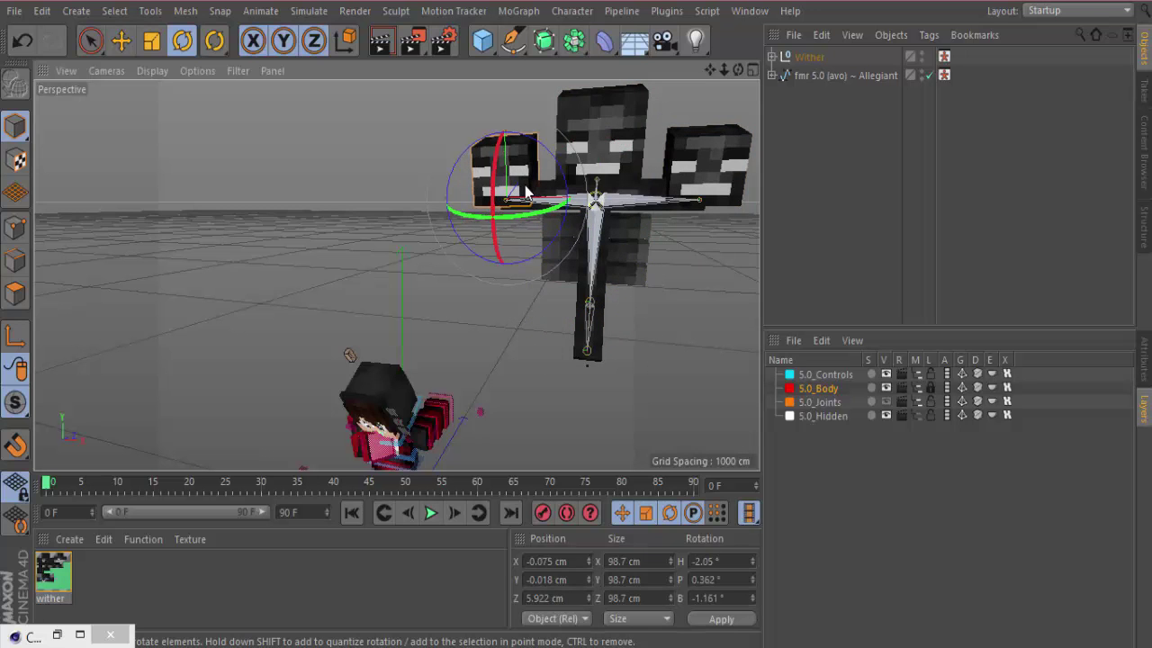
left_click_drag(525, 185, 516, 196)
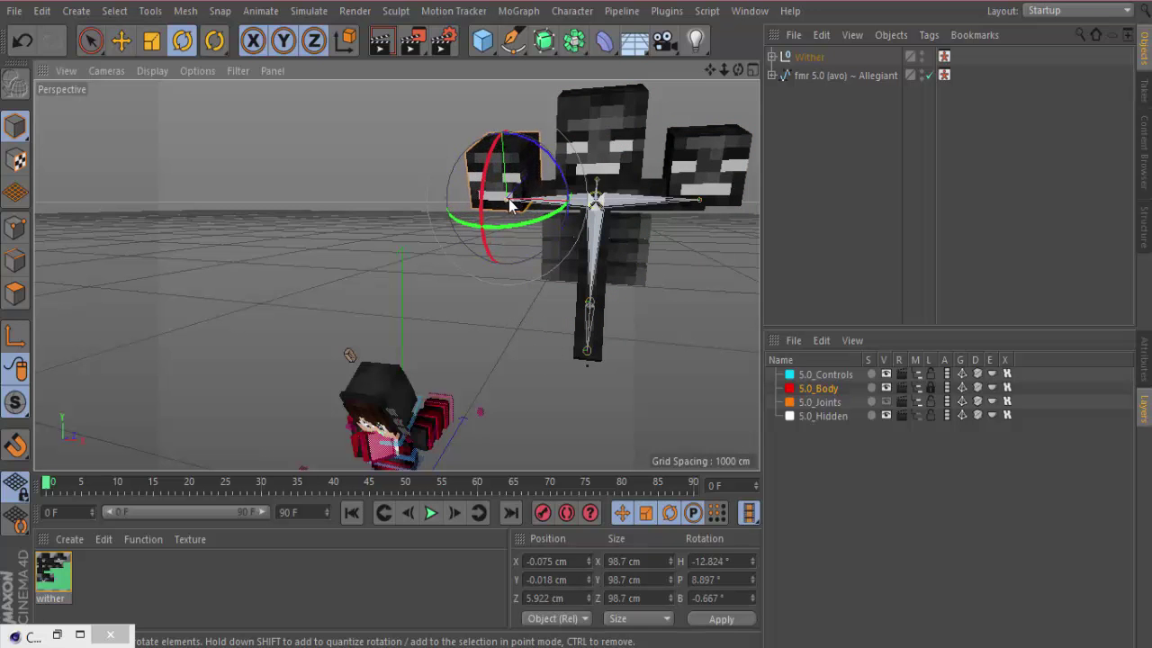
left_click(701, 185)
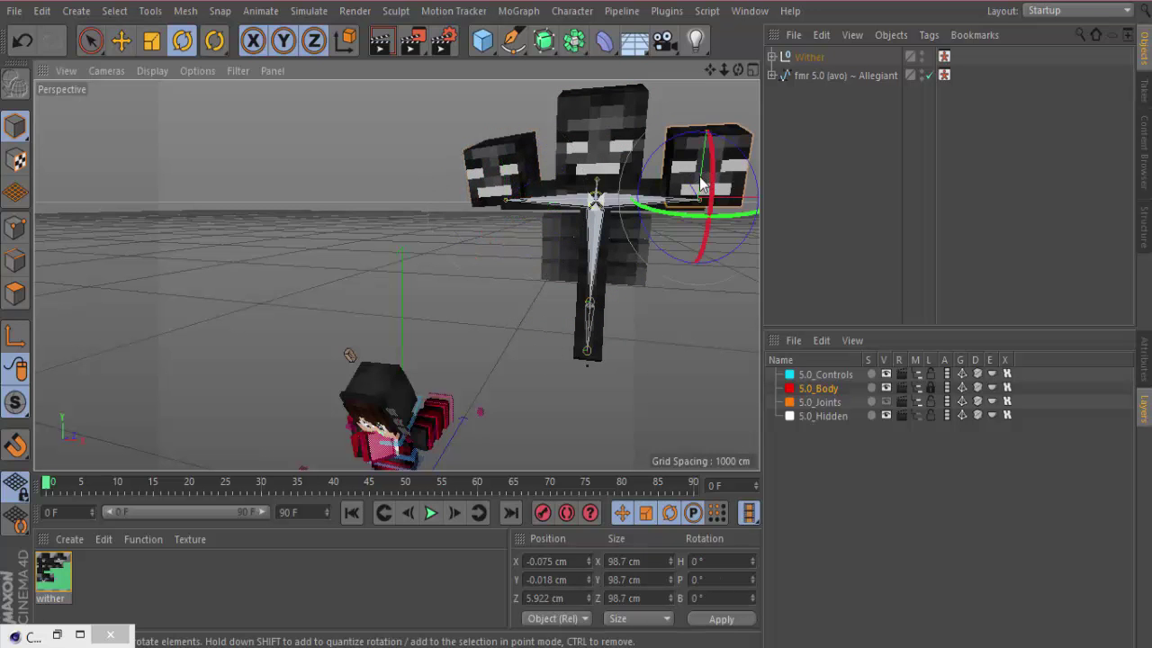
left_click_drag(701, 184, 709, 190)
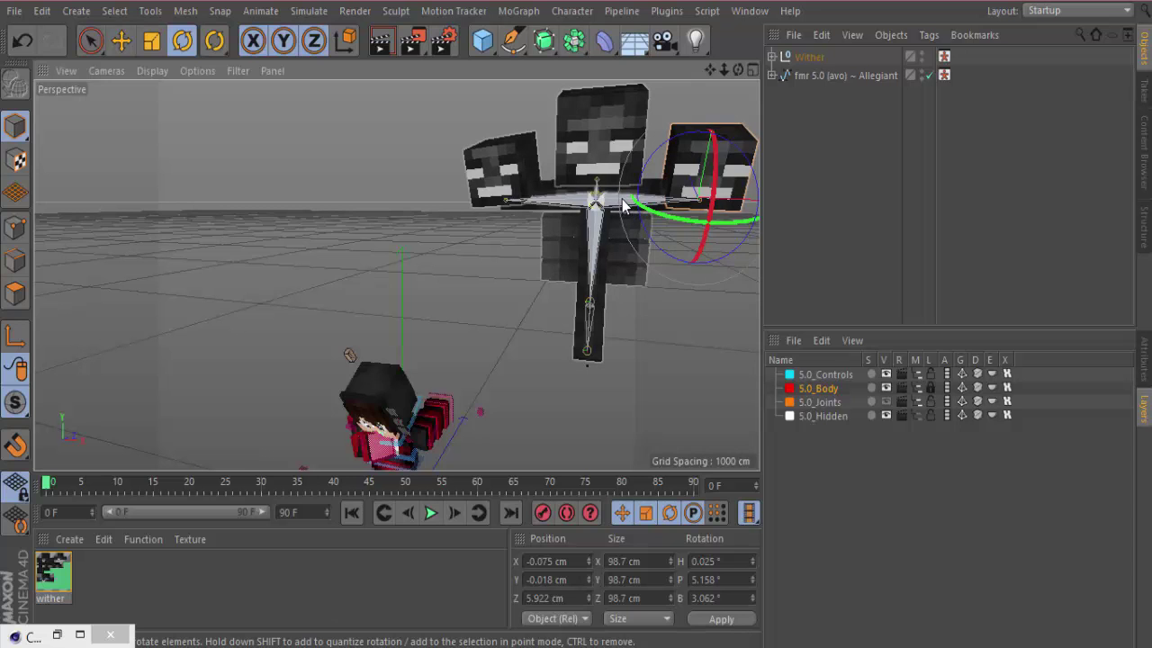
- Rotate the Wither's shoulder joint so its shoulders and body tilt to one side
left_click(688, 293)
left_click(656, 199)
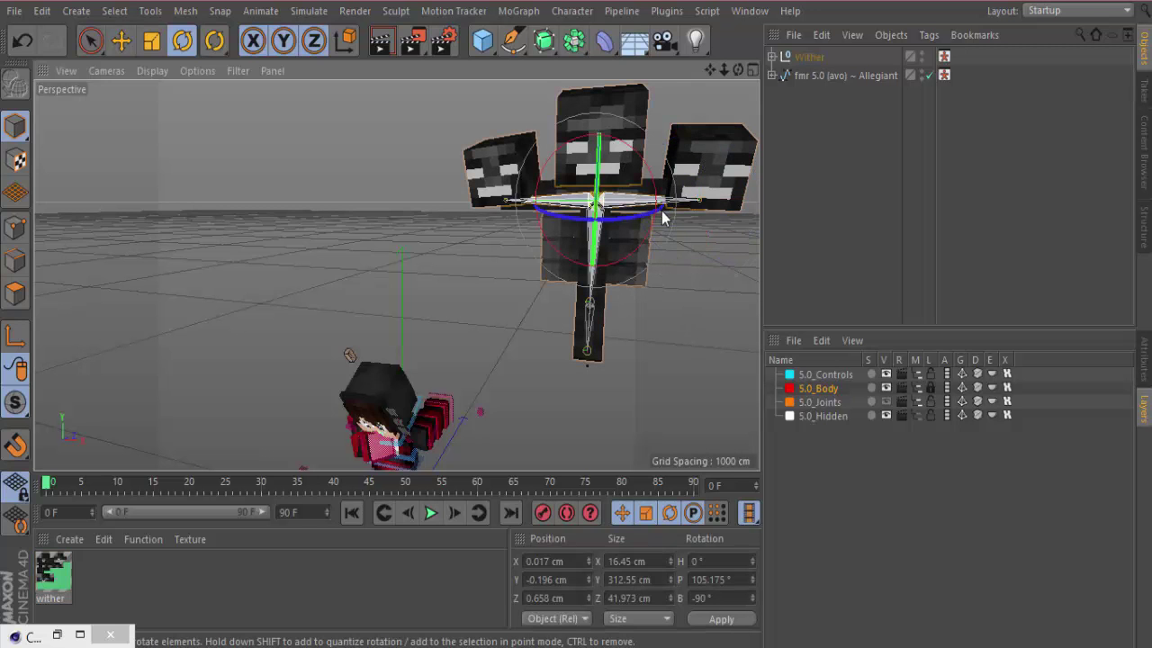
left_click_drag(662, 217, 598, 126)
- Tilt the Wither's middle head to about H 4.1°, P -18.2°, B -8.4° and readjust the rotation of both side heads
left_click(610, 160)
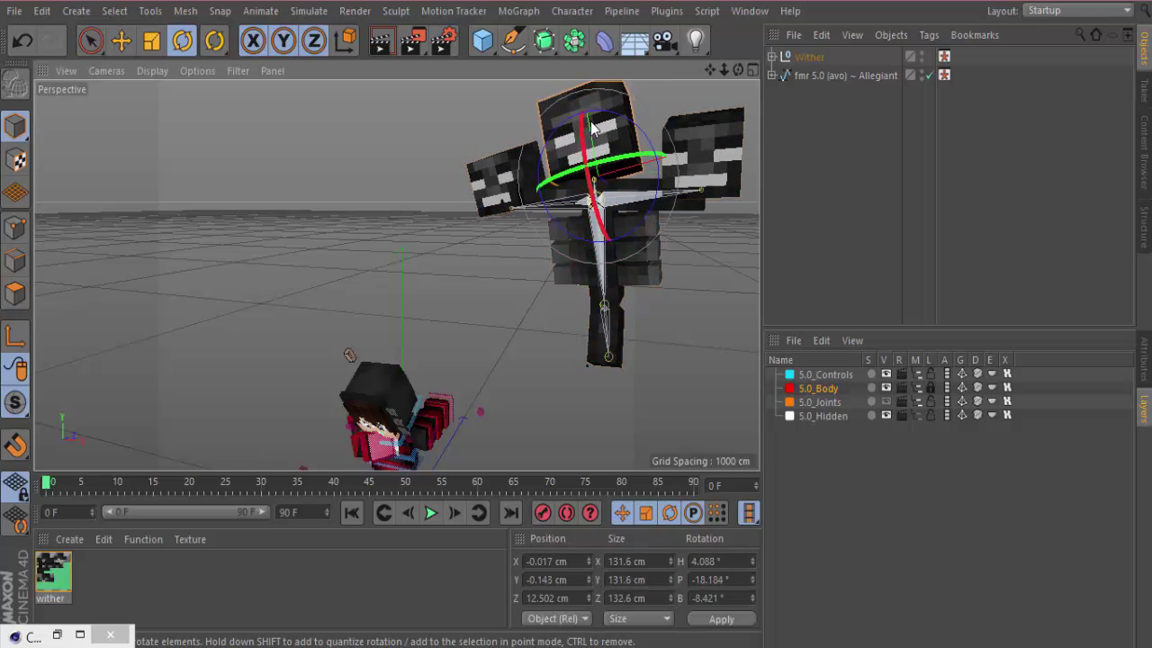
left_click(512, 167)
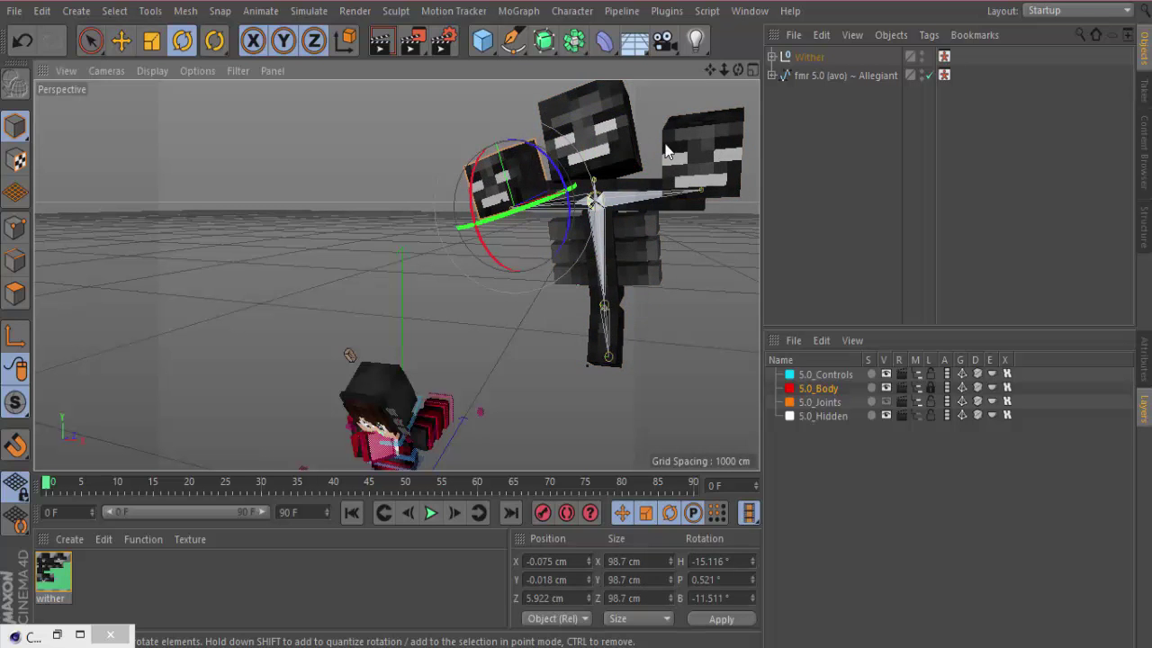
left_click(709, 149)
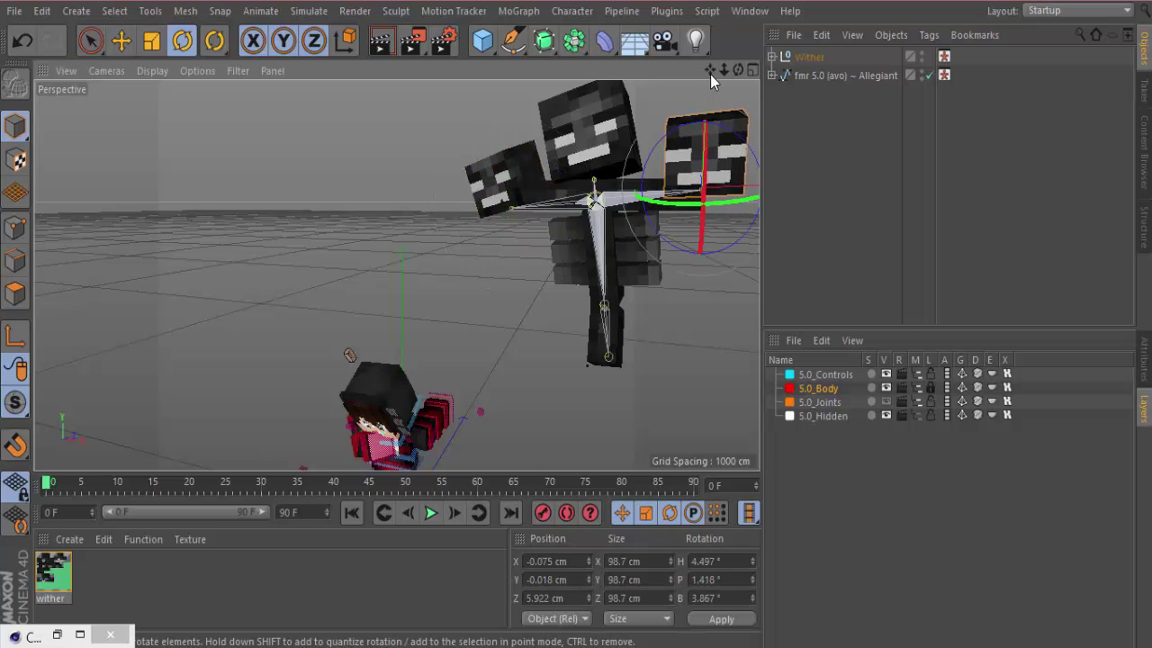
- Scale the whole Wither down uniformly and move it closer to the character, to about X 97.5, Z 229.9 cm
left_click_drag(710, 71, 396, 275)
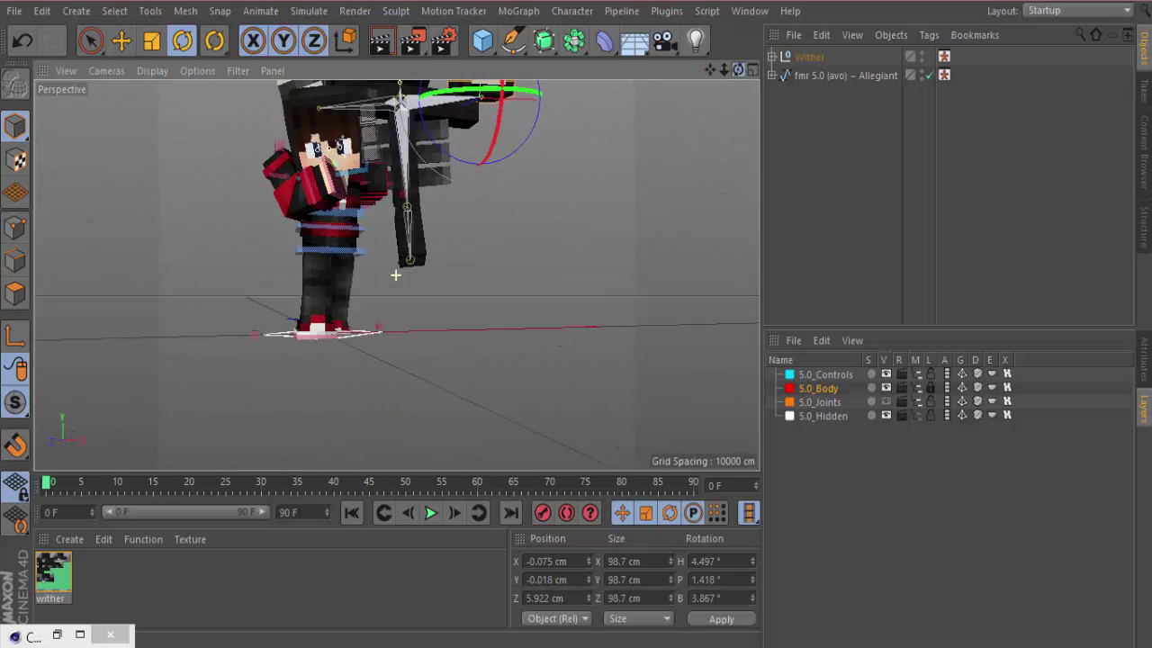
scroll(395, 274, "up", 3)
left_click_drag(710, 71, 396, 276)
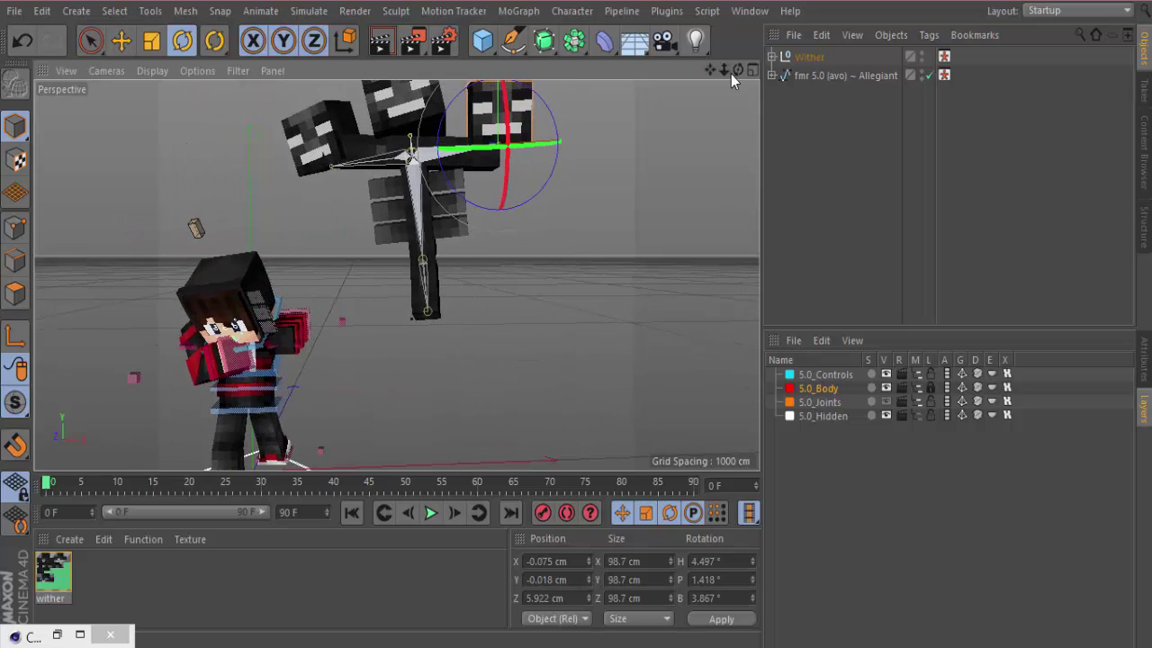
left_click(151, 41)
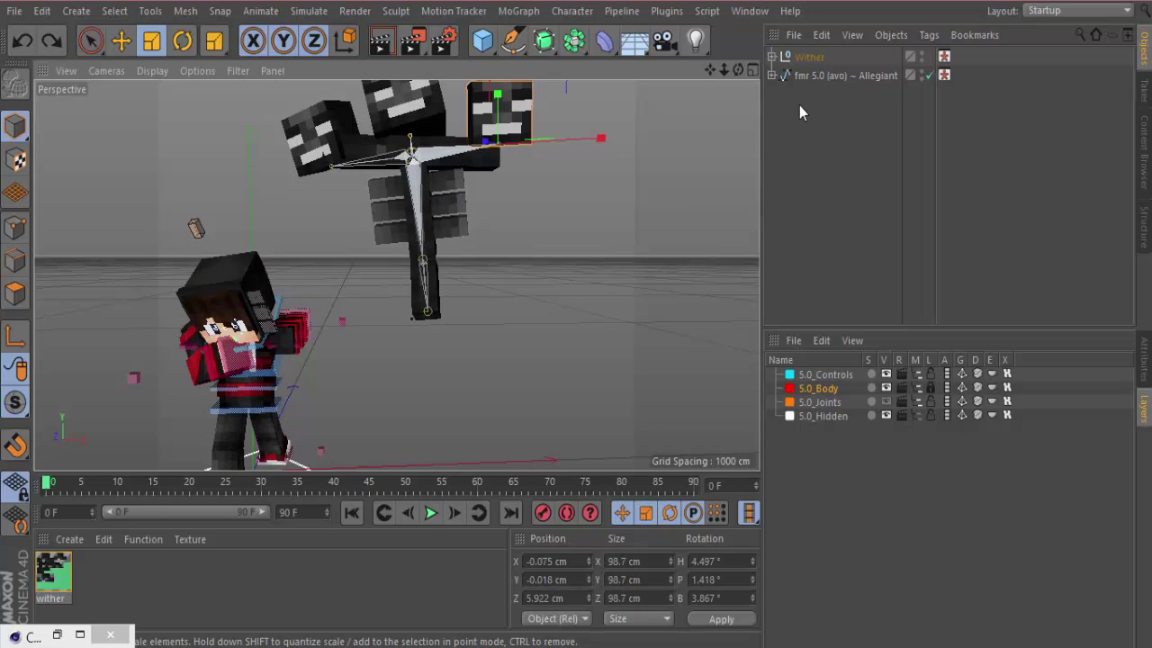
left_click(808, 57)
left_click_drag(594, 245, 455, 334)
left_click(122, 41)
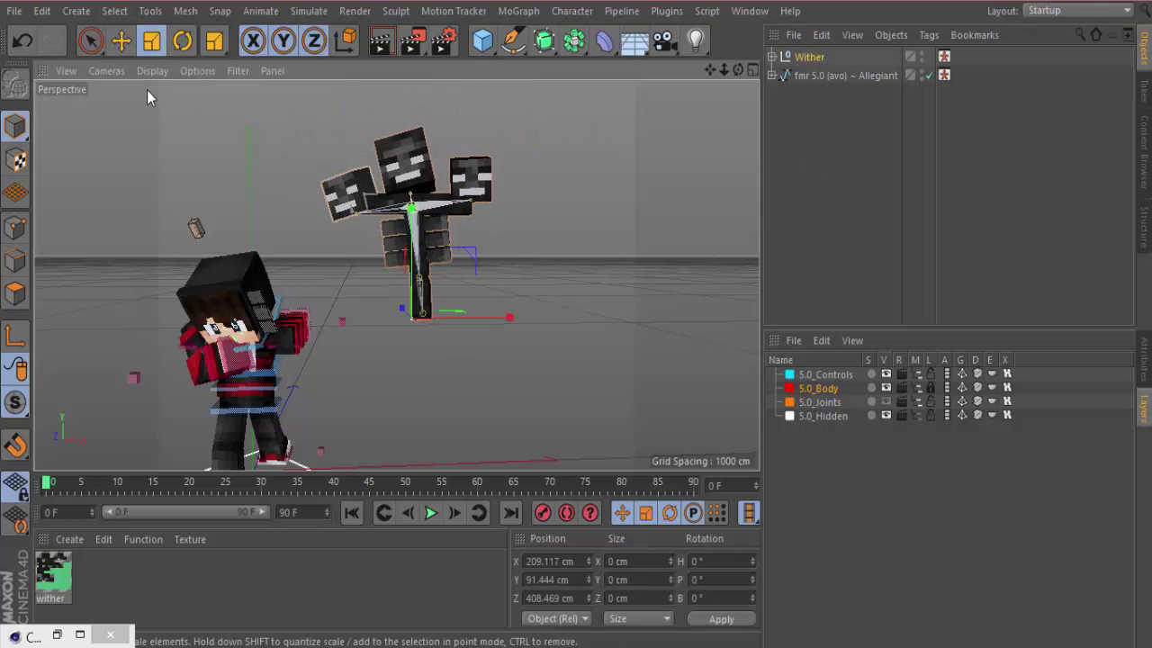
left_click_drag(421, 315, 309, 319)
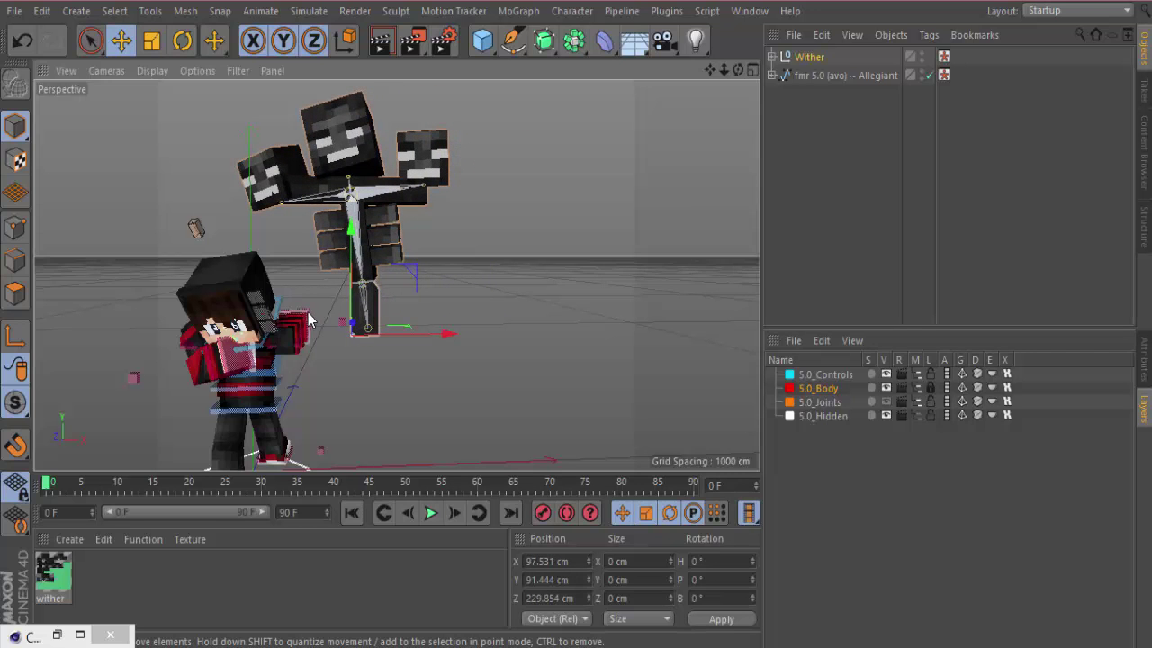
- Raise the control of the character's outstretched hand to about Y 74.3, Z 100.2 cm so the arm reaches toward the Wither
left_click(317, 315)
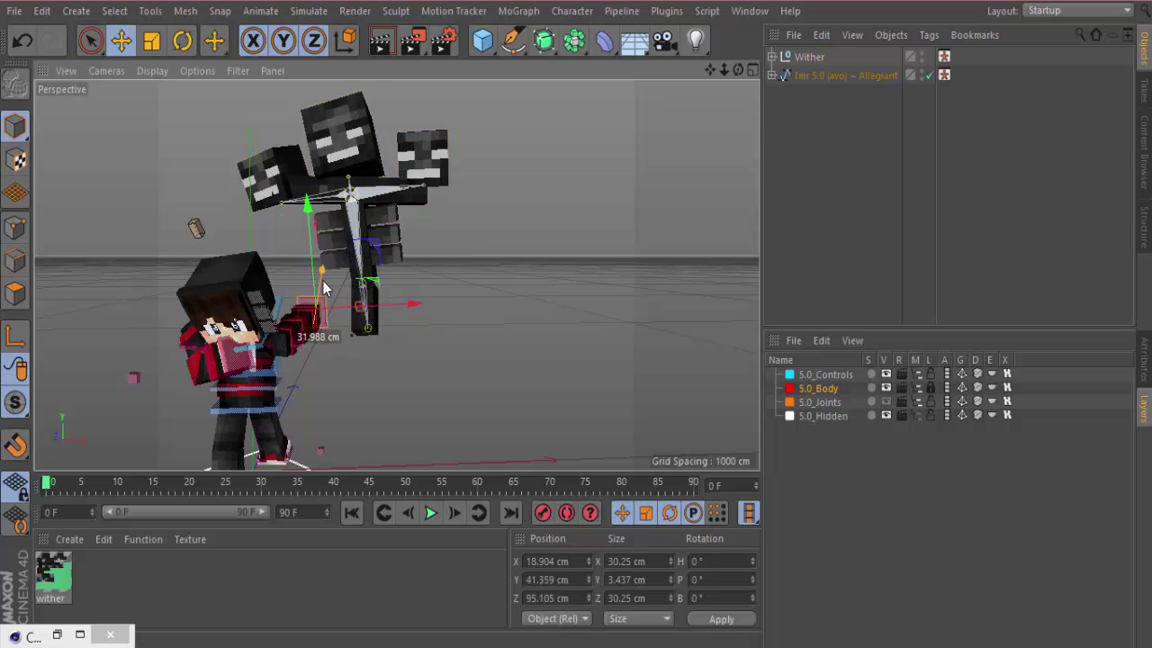
left_click_drag(310, 270, 311, 230)
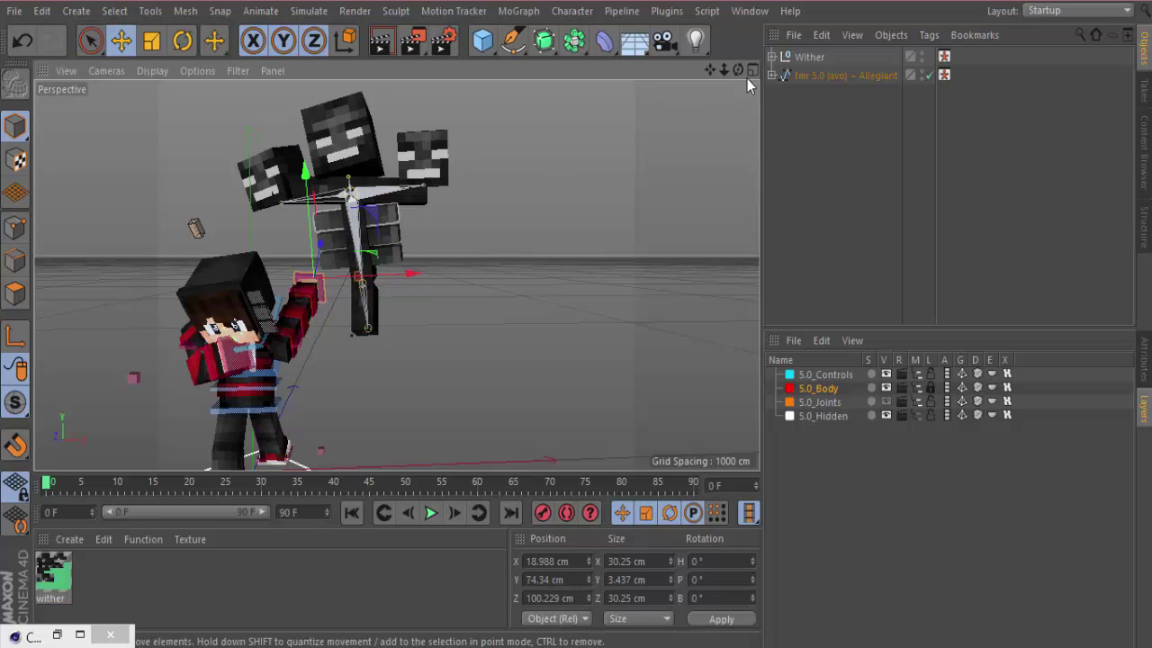
- Add a camera that frames the character and the Wither from a low front angle
left_click_drag(742, 70, 630, 115)
scroll(302, 292, "up", 4)
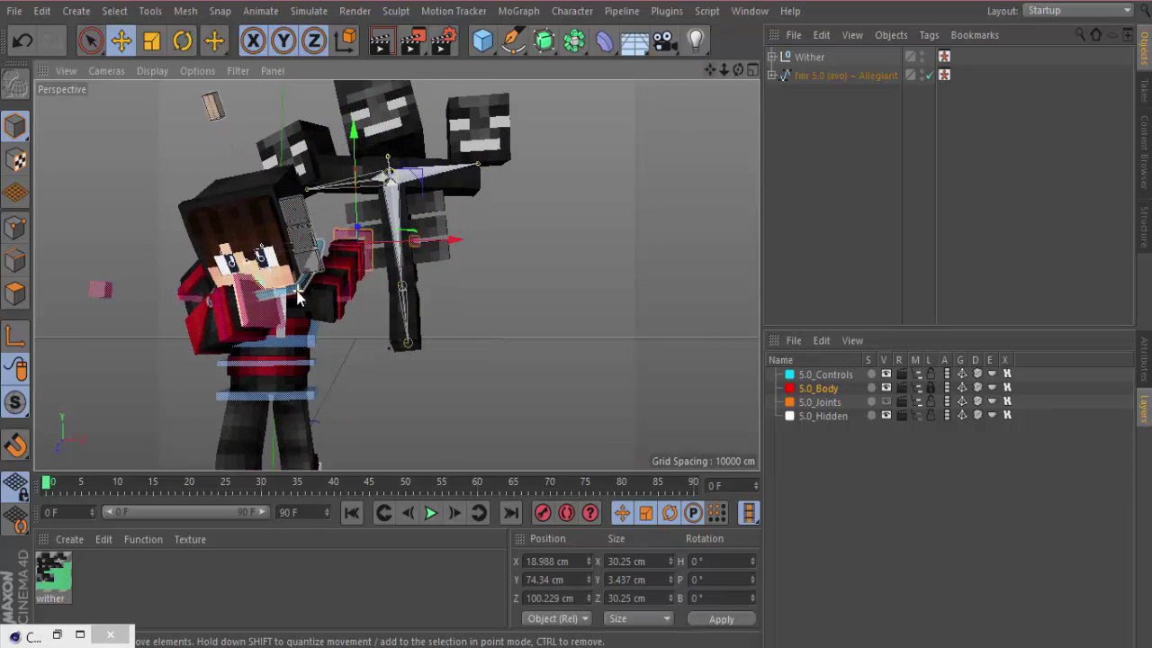
mouse_move(738, 70)
left_mouse_down()
mouse_move(716, 113)
mouse_move(719, 72)
left_mouse_up()
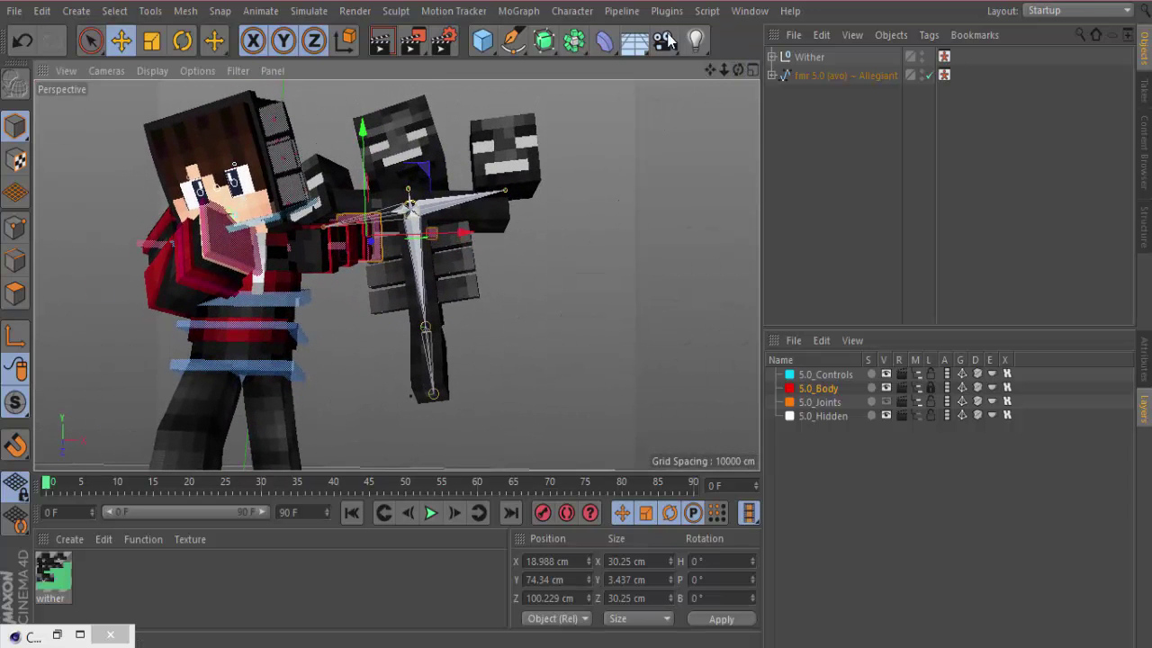
left_click_drag(668, 40, 748, 72)
left_click(929, 56)
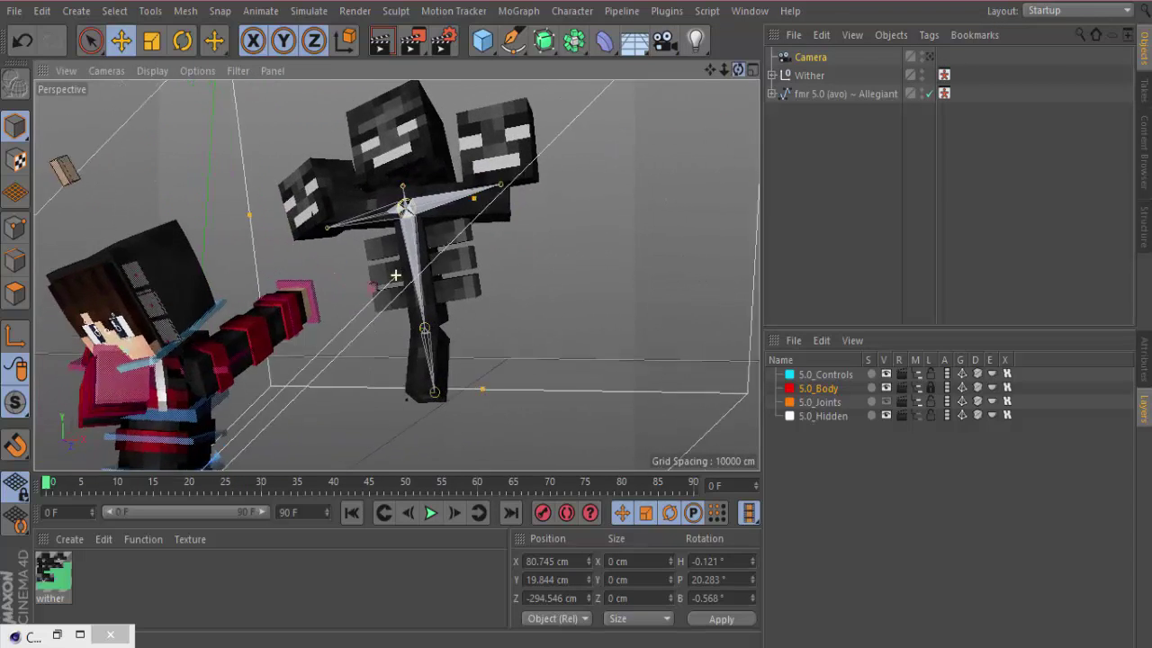
left_click_drag(395, 274, 471, 347)
- Switch to the desktop and open the Pack CrowBy preset library from the Banner subfolder of the fiix.' folder
left_click(80, 634)
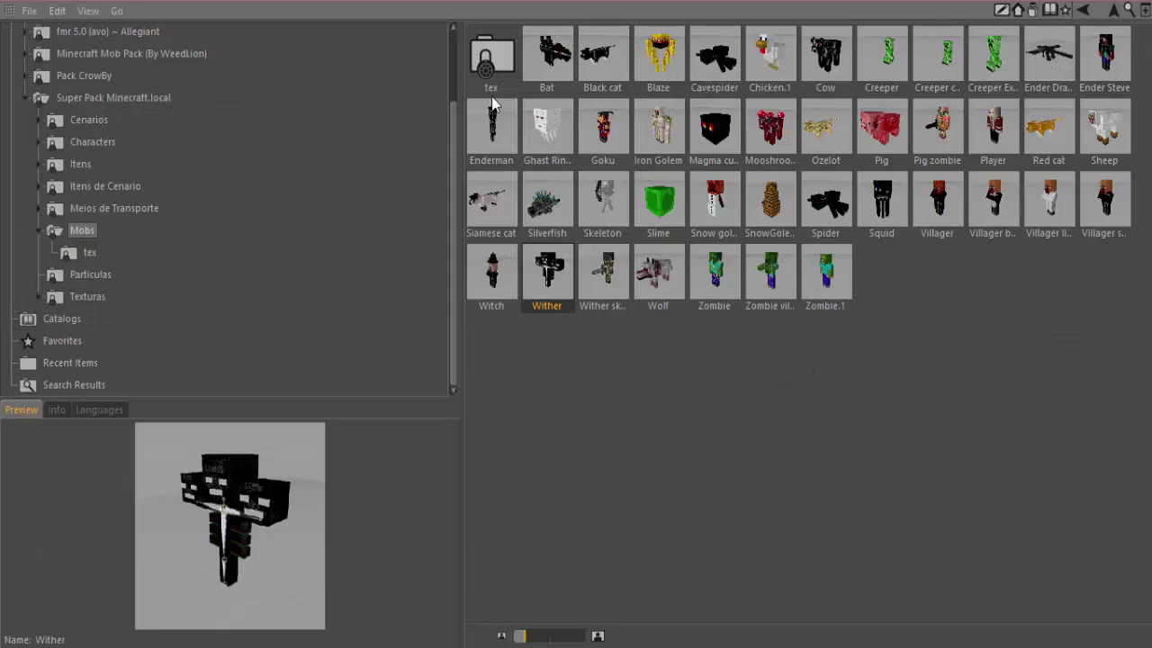
left_click(1138, 2)
left_click(1082, 2)
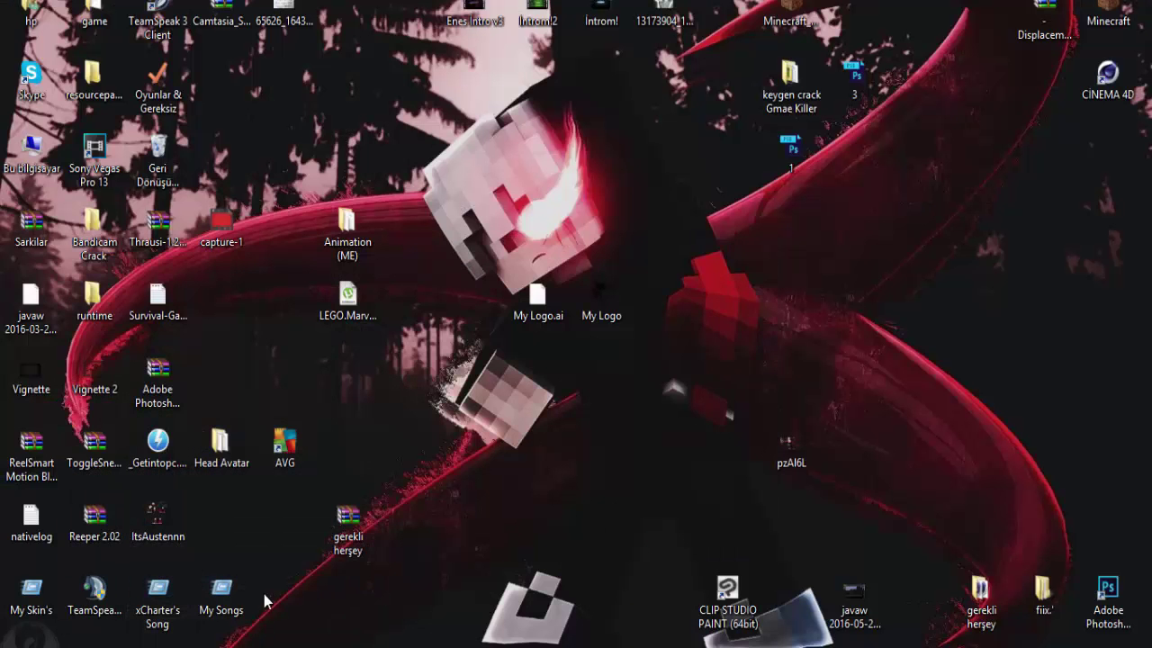
double_click(1041, 590)
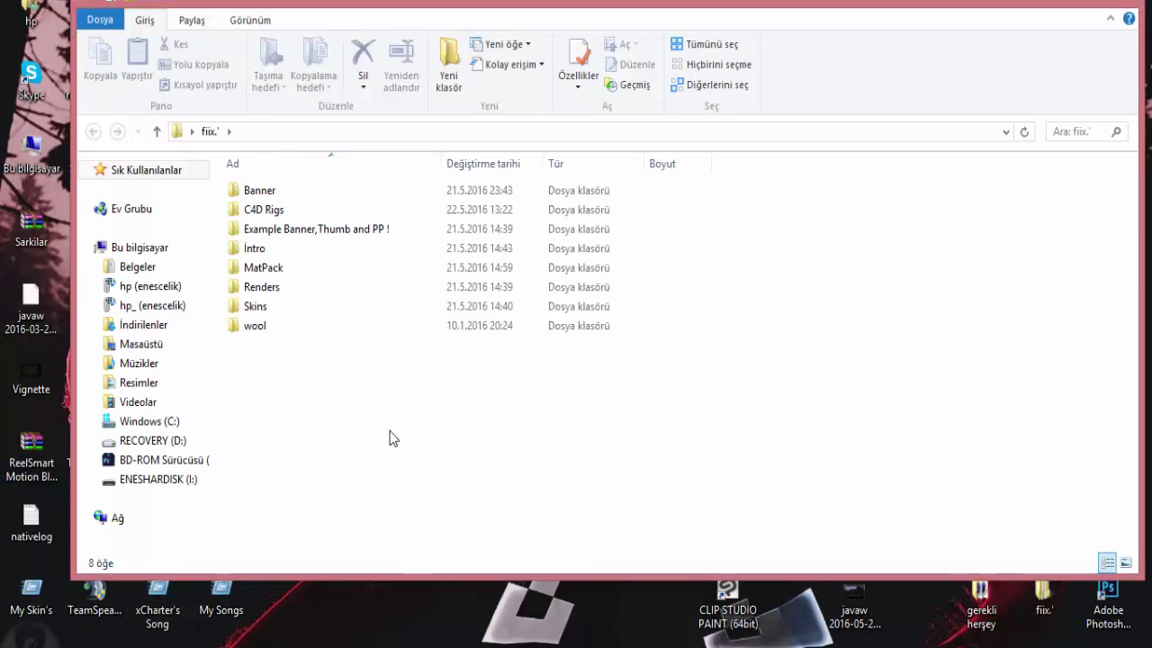
left_click_drag(388, 444, 324, 364)
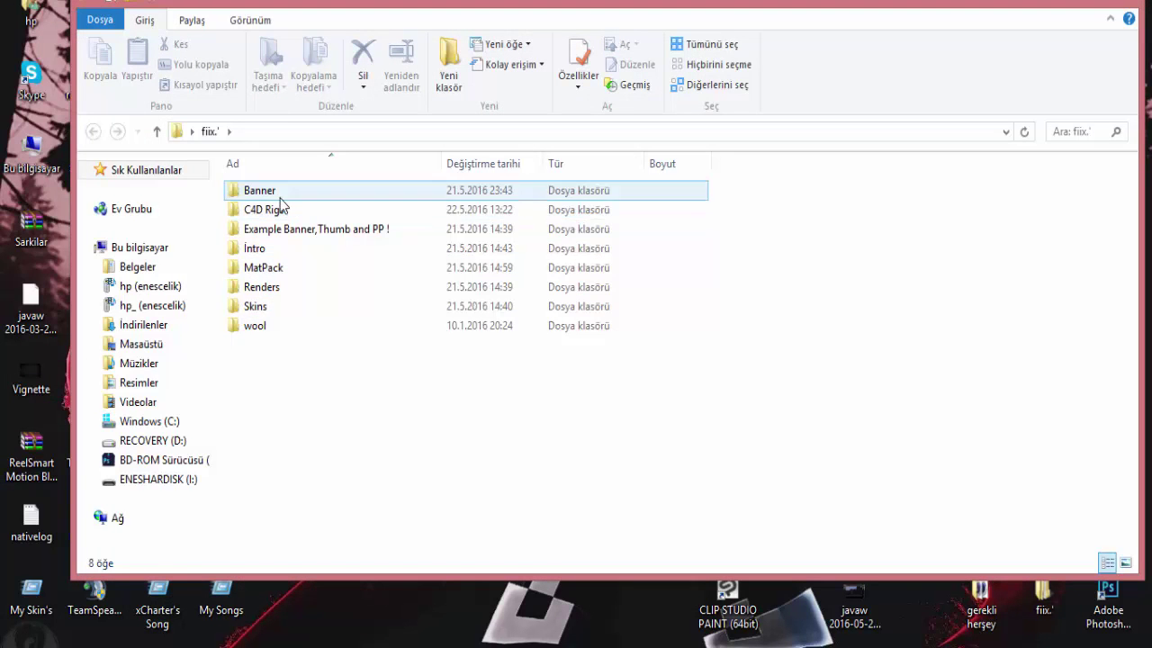
double_click(277, 198)
key("c")
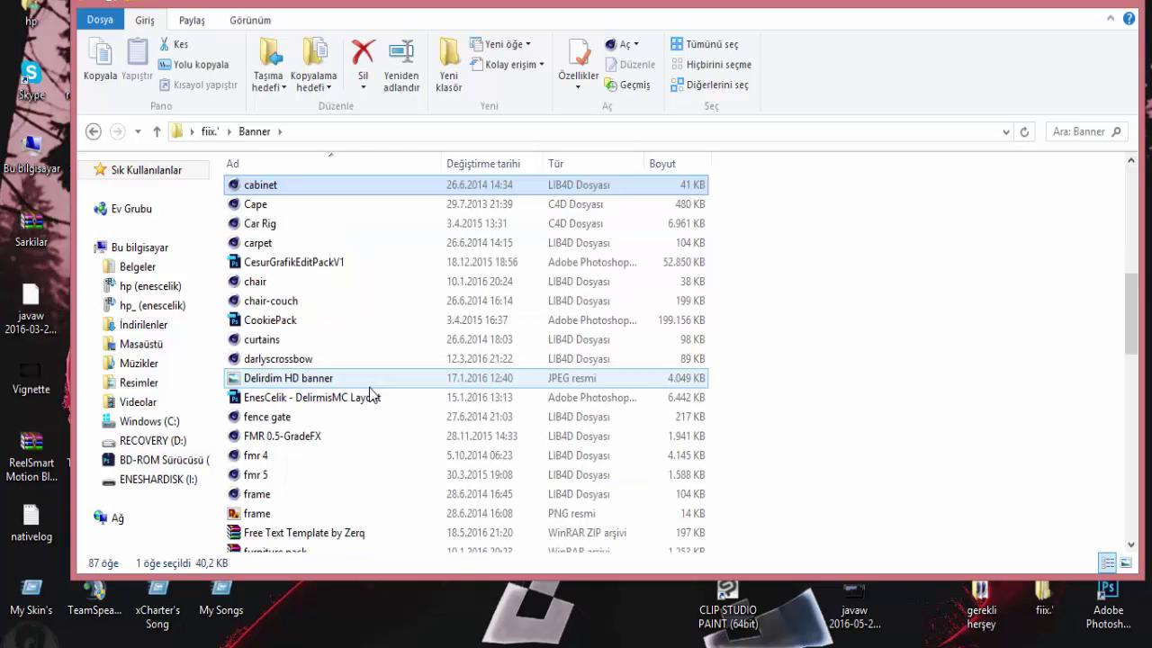
key("p")
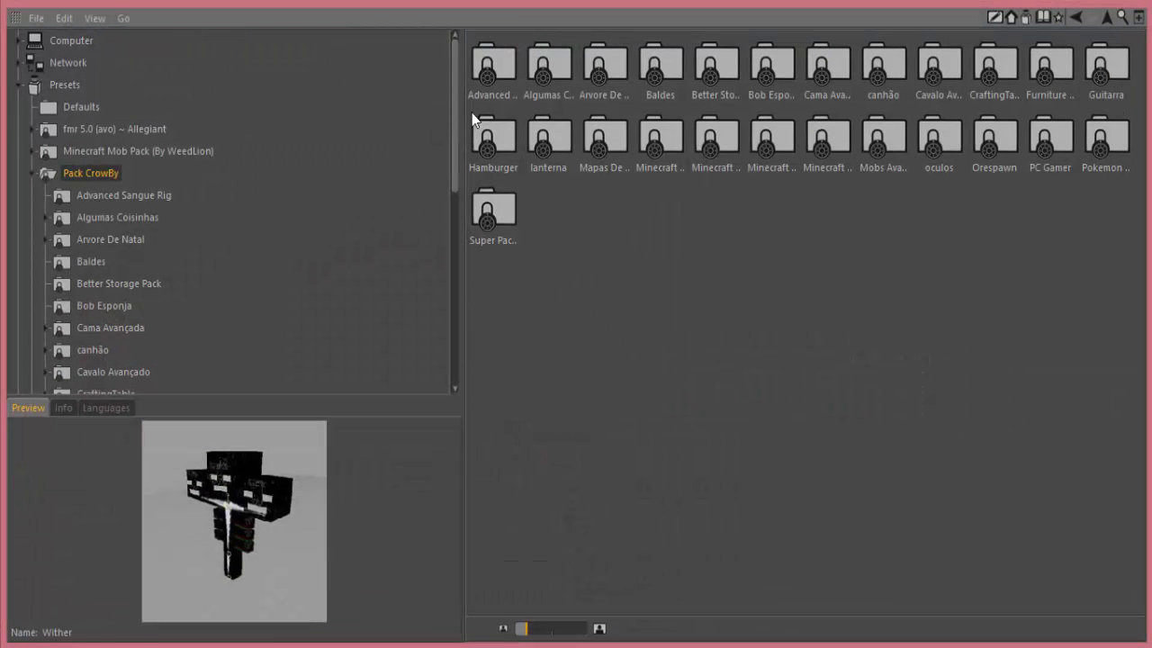
- Load the Advanced Blood Rig preset from the Advanced Sangue Rig folder into the scene, accepting the missing-plugin warning
double_click(480, 97)
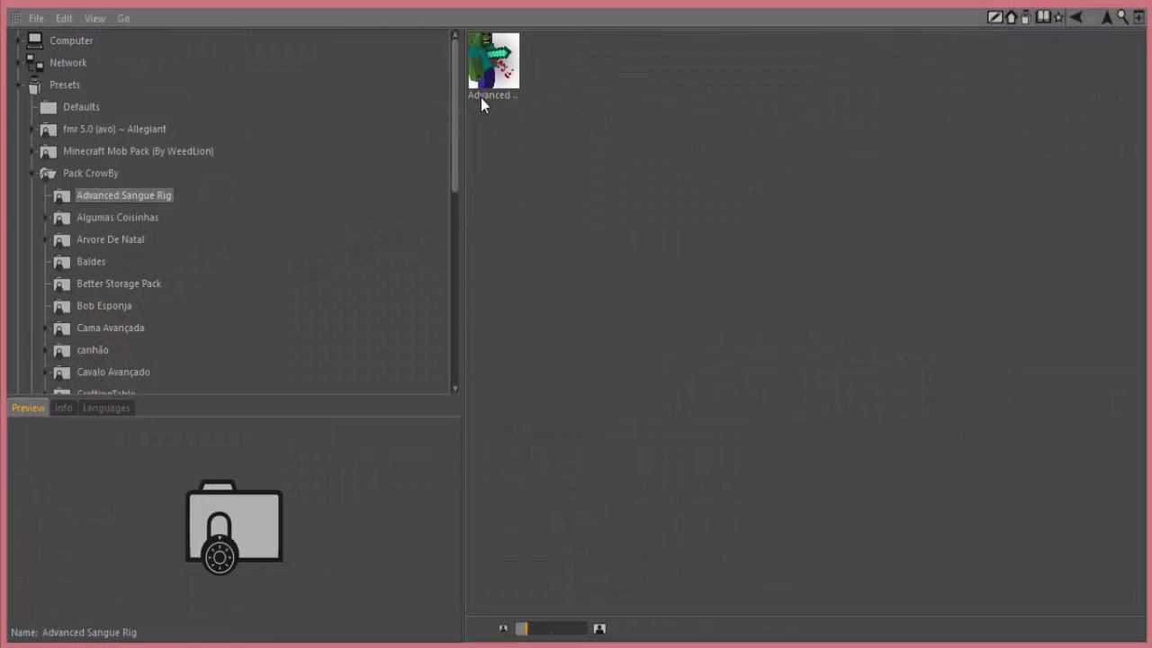
double_click(481, 98)
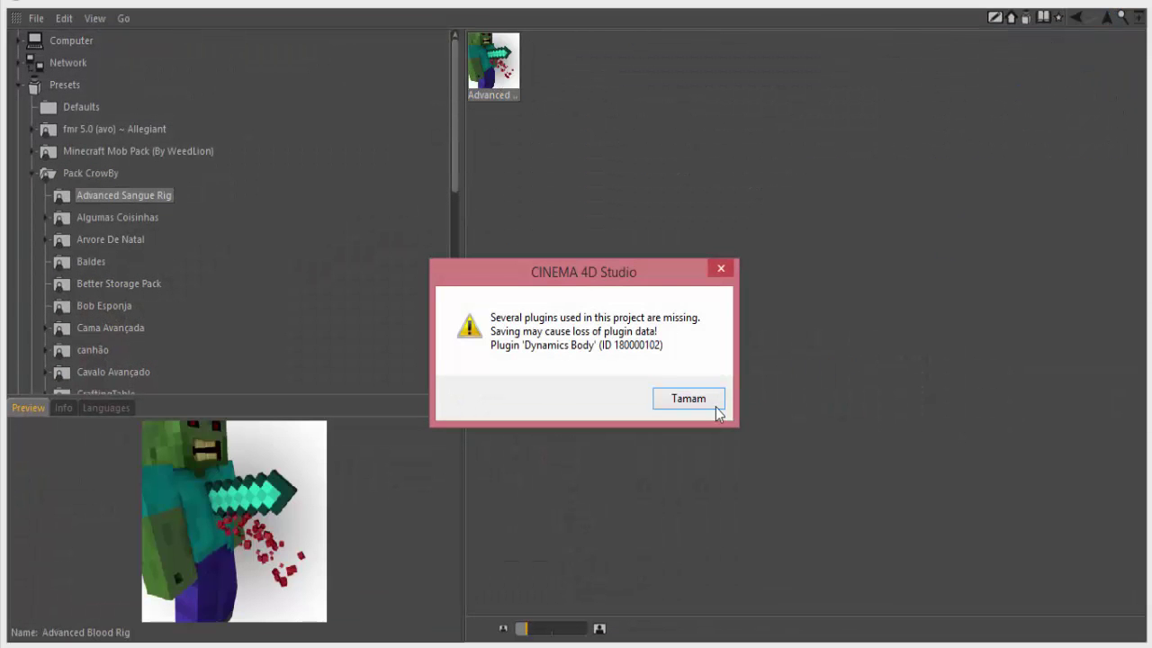
left_click(715, 405)
left_click(1080, 3)
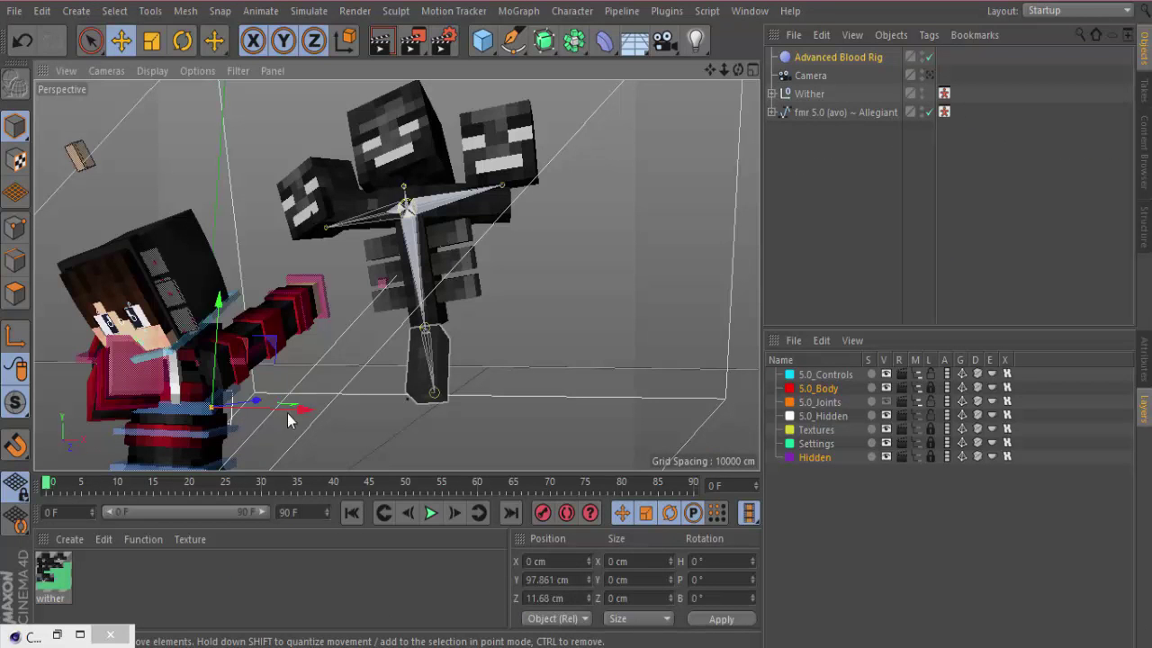
- Move the Advanced Blood Rig from the character toward the Wither, to about X -22, Y 201.3, Z 320.1 cm
left_click_drag(252, 400, 353, 375)
left_click_drag(333, 319, 327, 205)
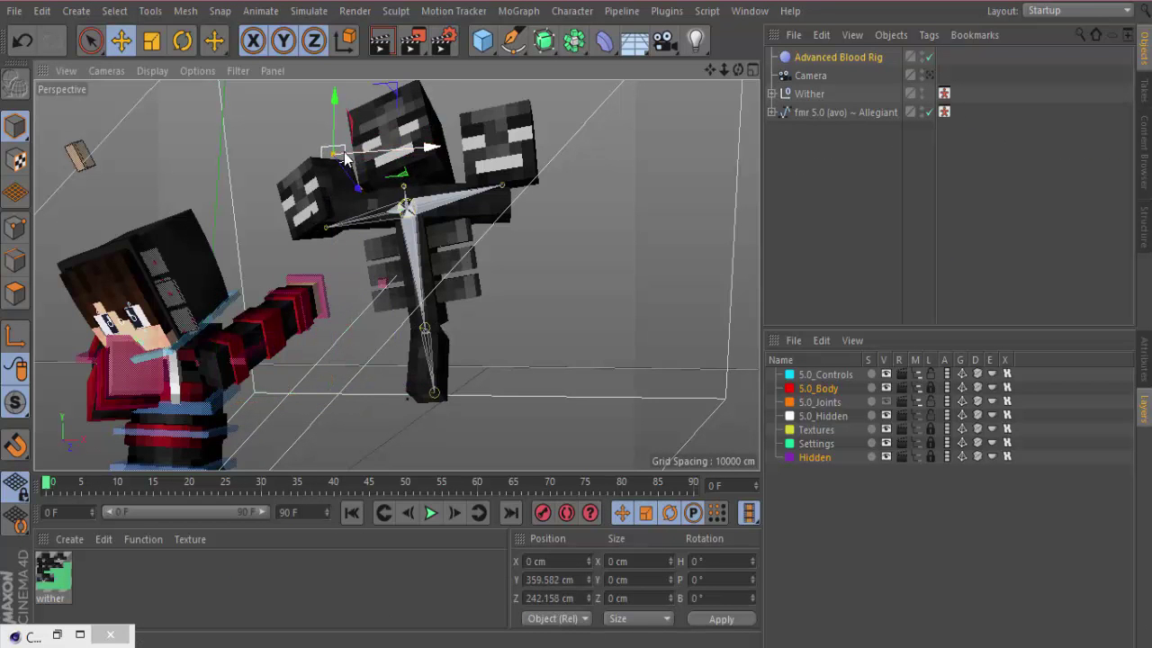
left_click_drag(345, 157, 423, 154)
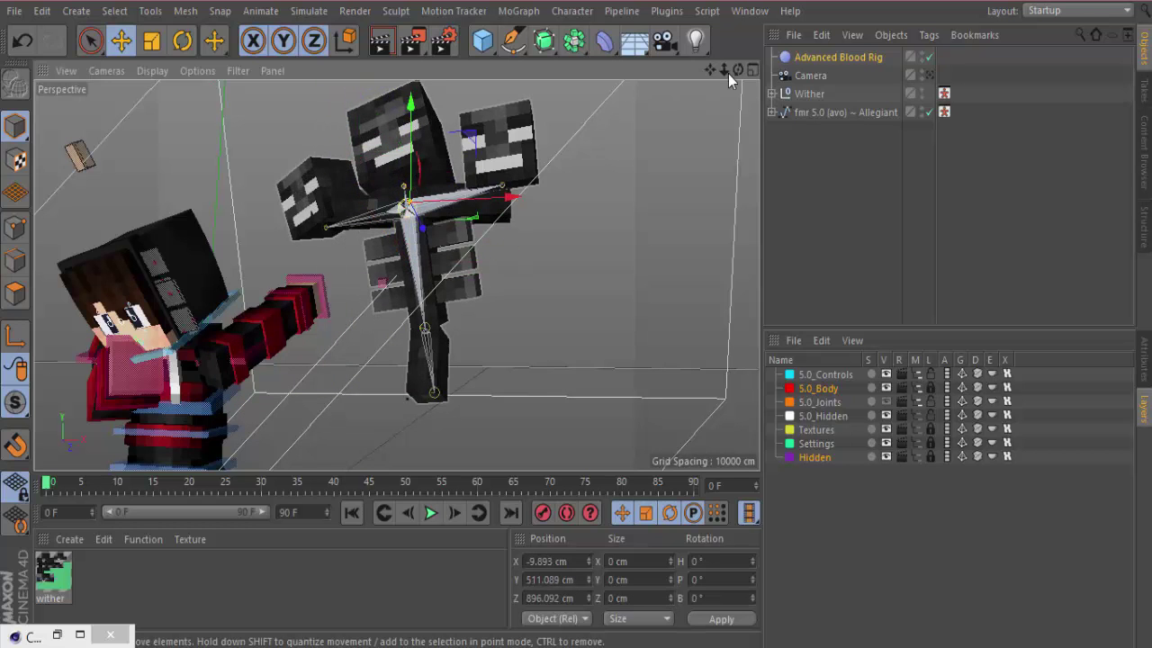
left_click_drag(737, 70, 739, 123)
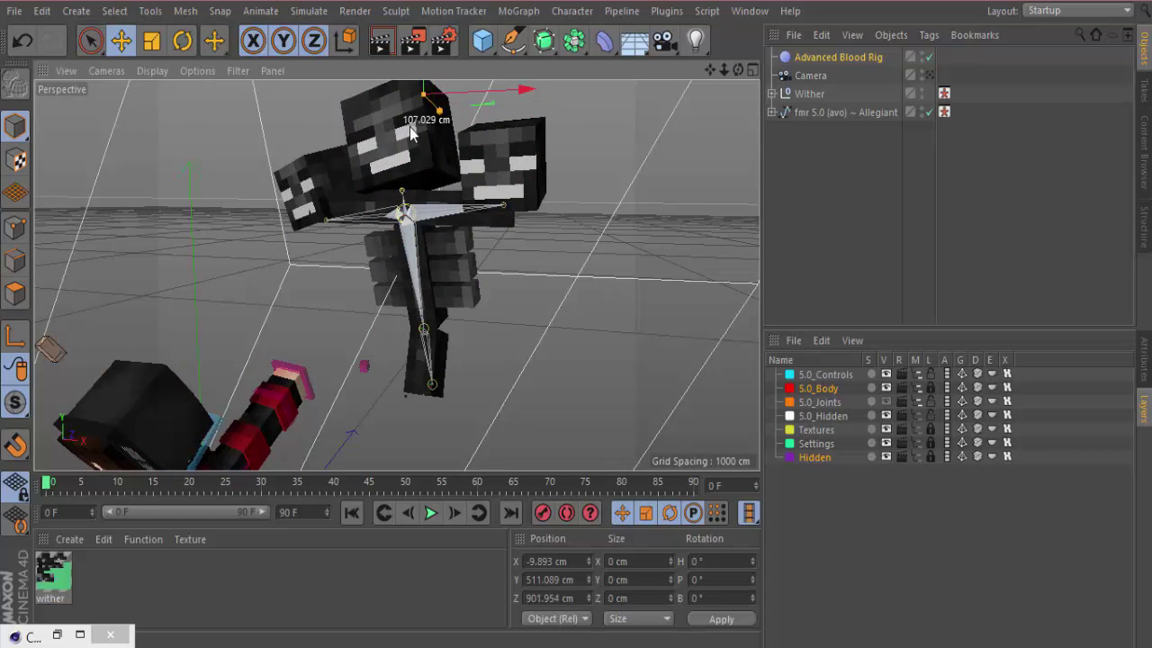
left_click_drag(334, 162, 313, 416)
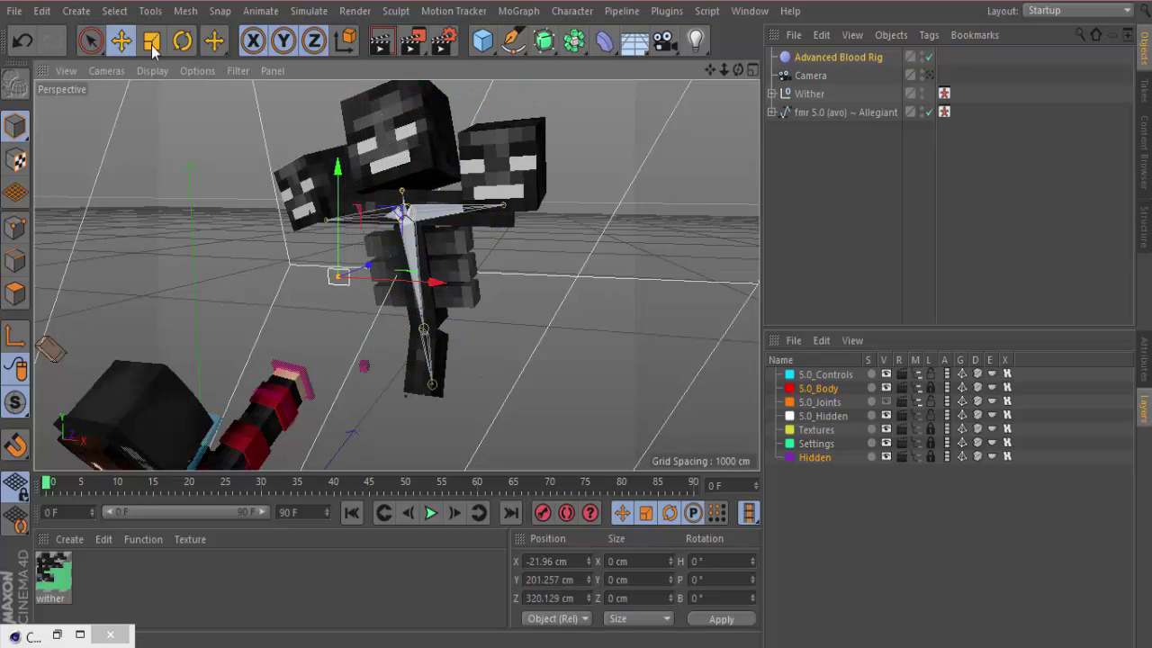
- Scale the blood rig up and move it onto the Wither's chest, to about X 97.2, Y 289.1, Z 172.4 cm
key("t")
left_click_drag(612, 290, 684, 290)
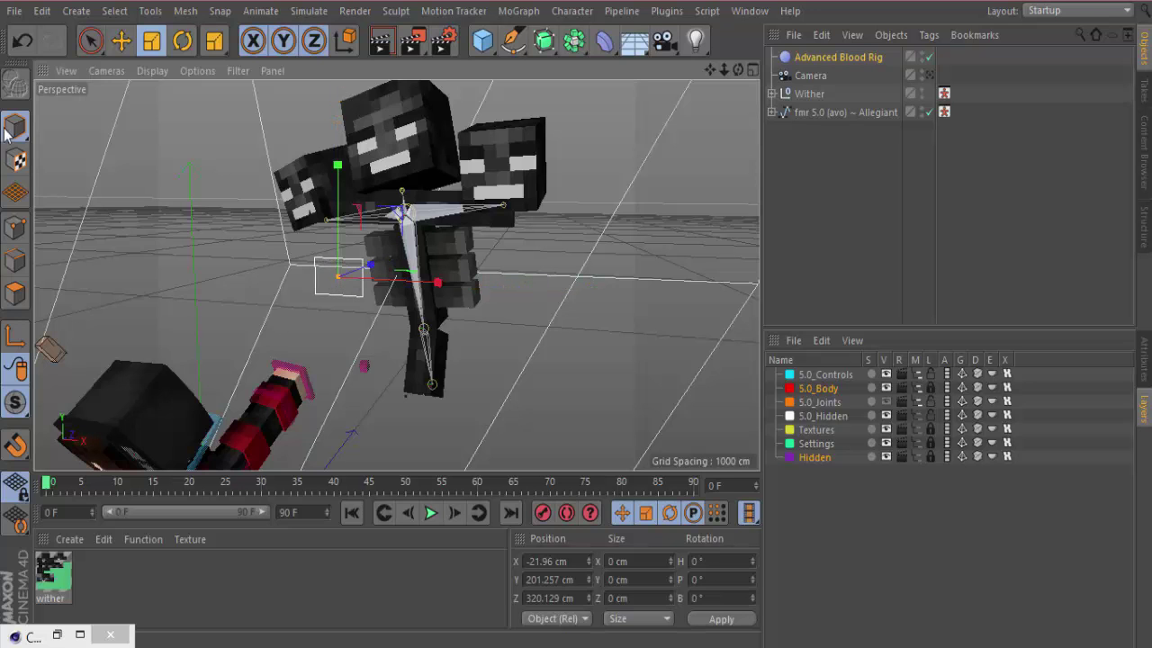
left_click_drag(352, 245, 378, 167)
left_click_drag(427, 214, 450, 219)
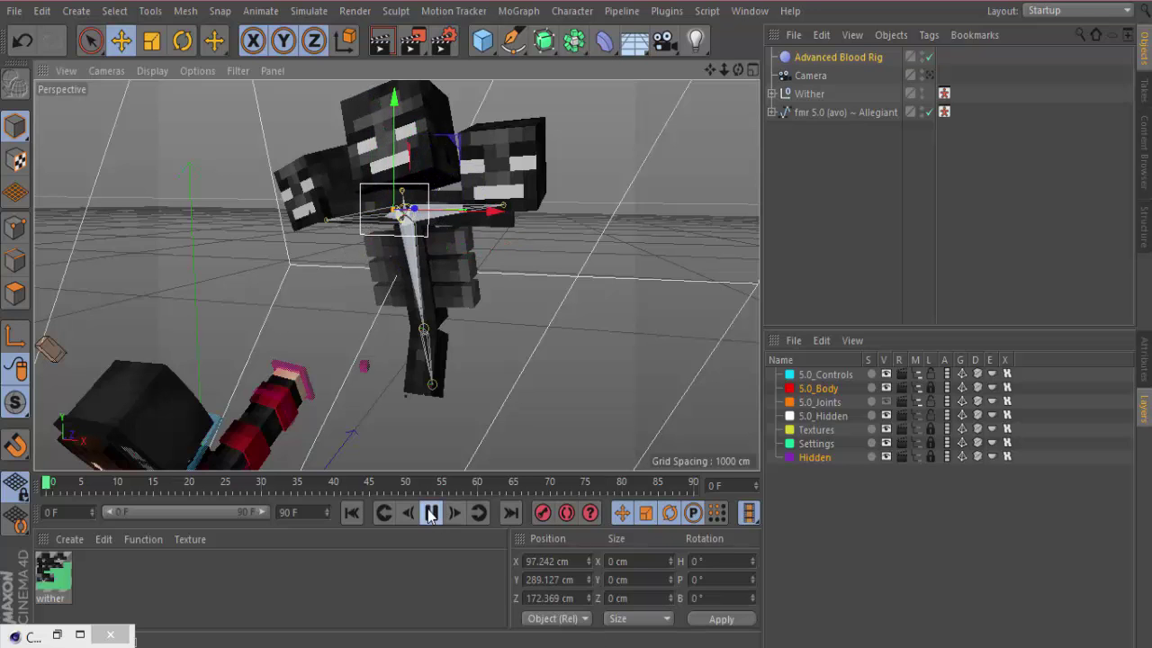
- Stop the playback at frame 11 and rotate the Advanced Blood Rig to about H -177.8°, P -40.2°
left_click(431, 511)
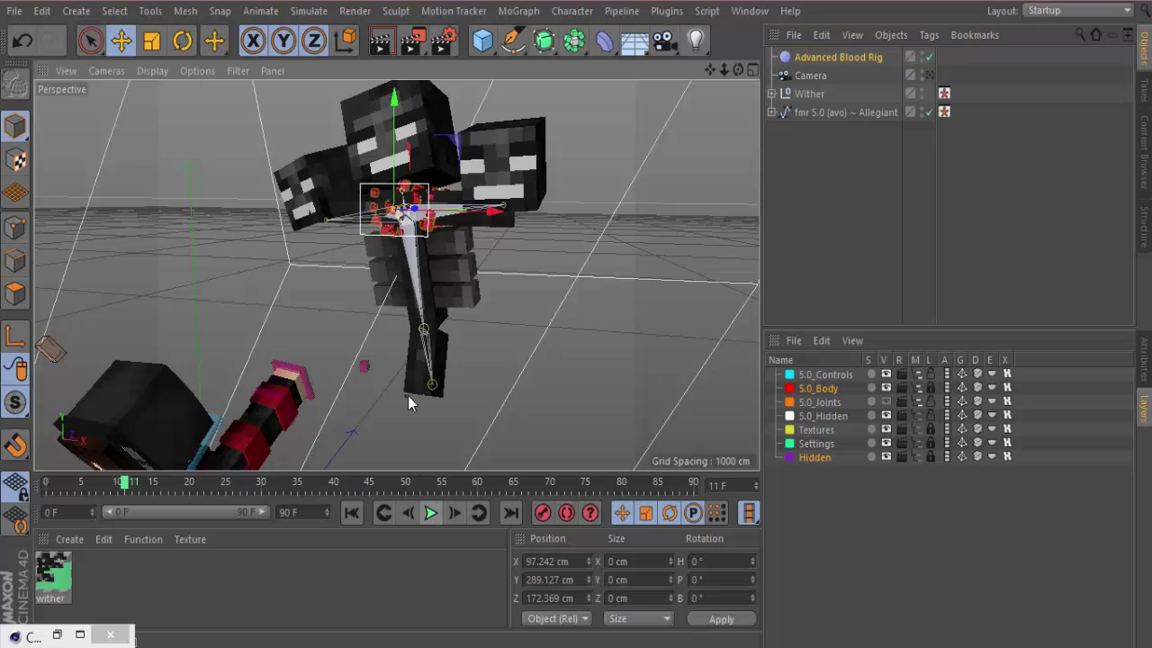
key("r")
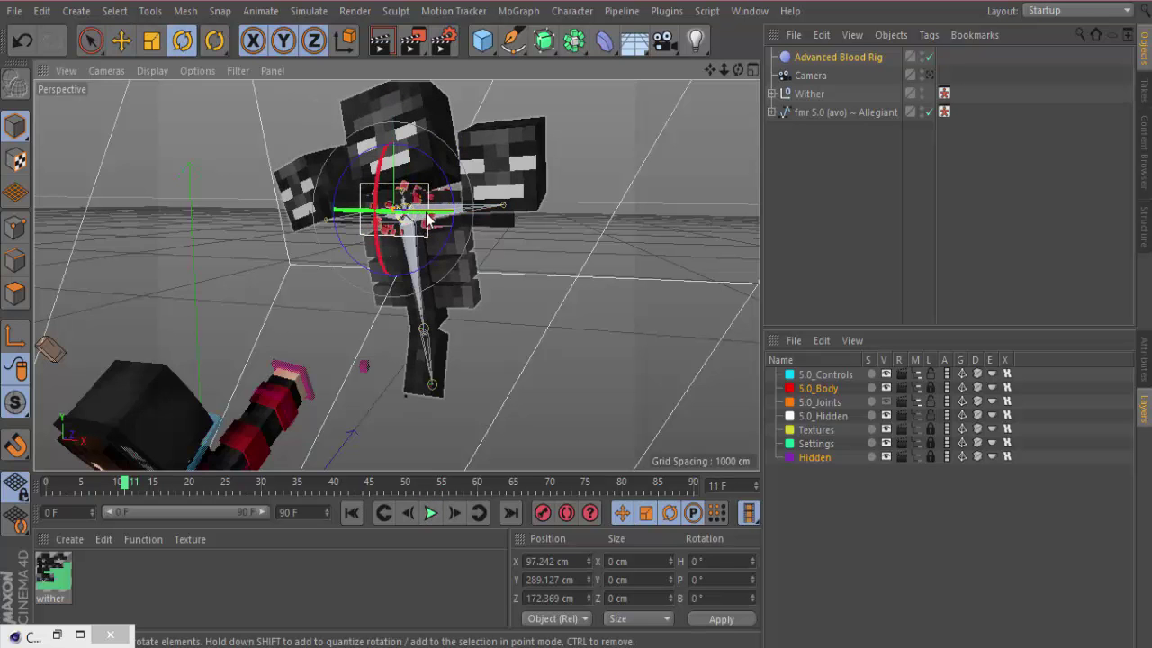
left_click_drag(414, 219, 39, 246)
left_click_drag(384, 164, 378, 245)
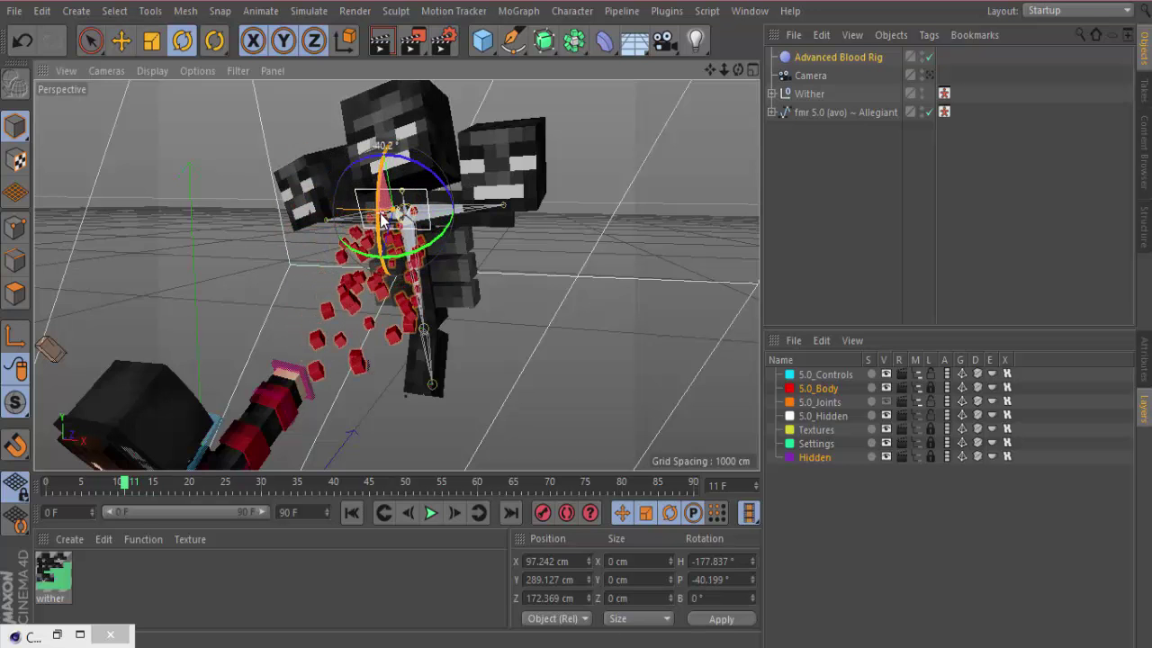
- Move the rotated blood rig to about X 94.2, Y 315.7, Z 252 cm so the particles cover the Wither's chest
key("e")
left_click_drag(373, 290, 407, 162)
left_click_drag(402, 214, 401, 211)
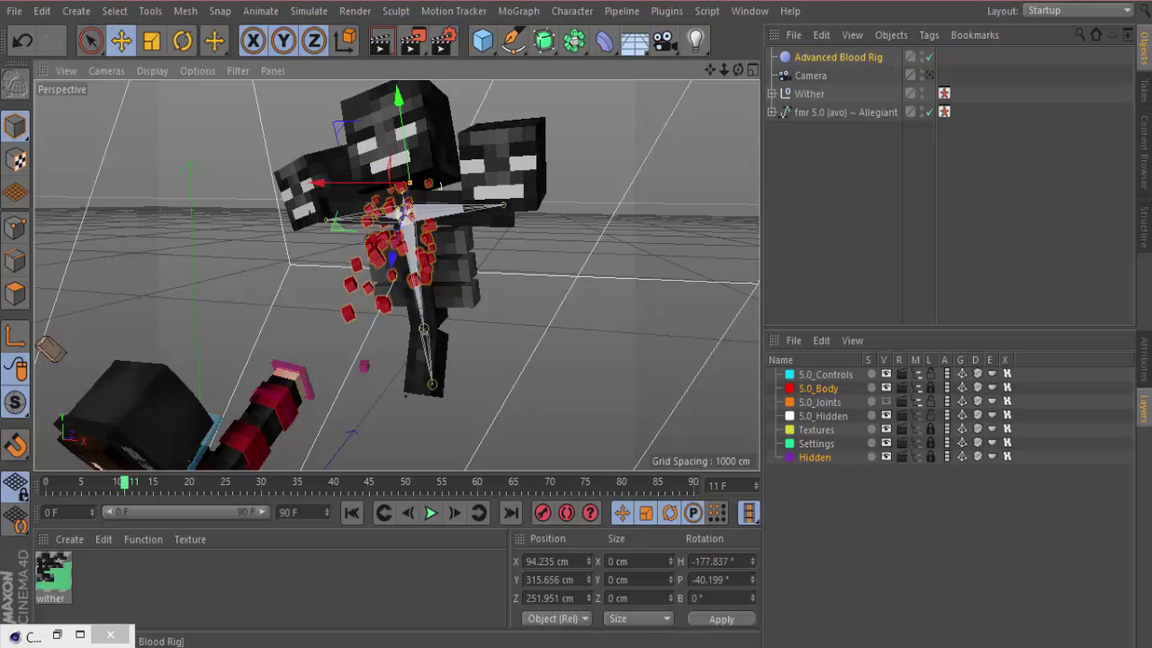
- Look through the scene camera, render a preview of the blood effect, and return to the free editor view
left_click(931, 78)
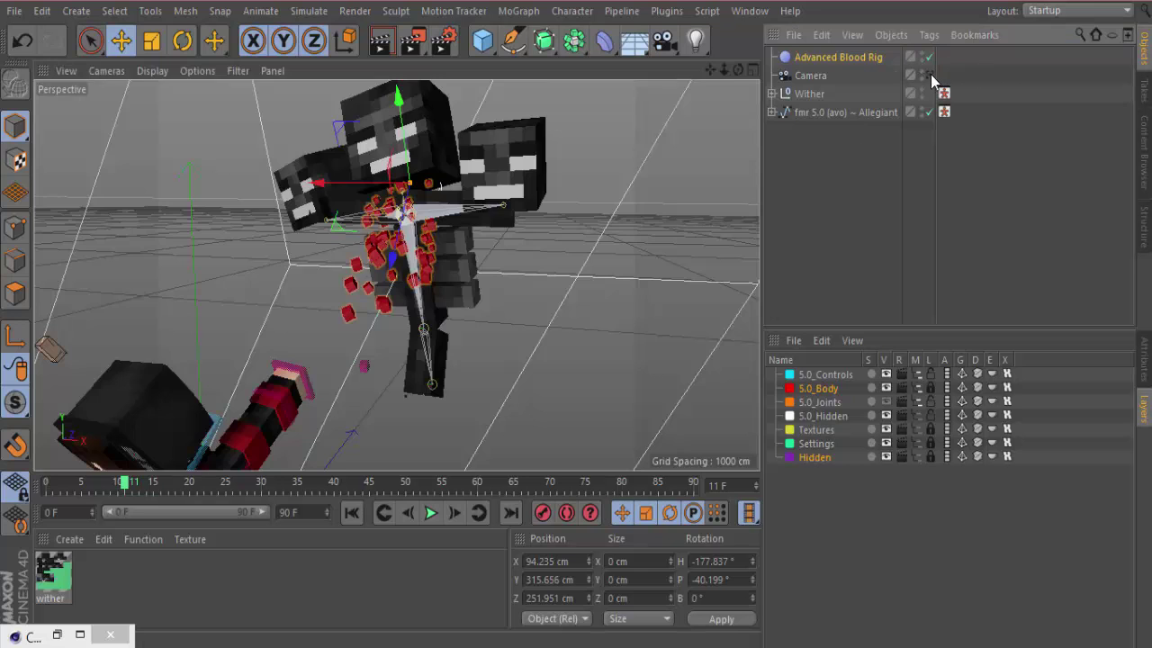
left_click(589, 276)
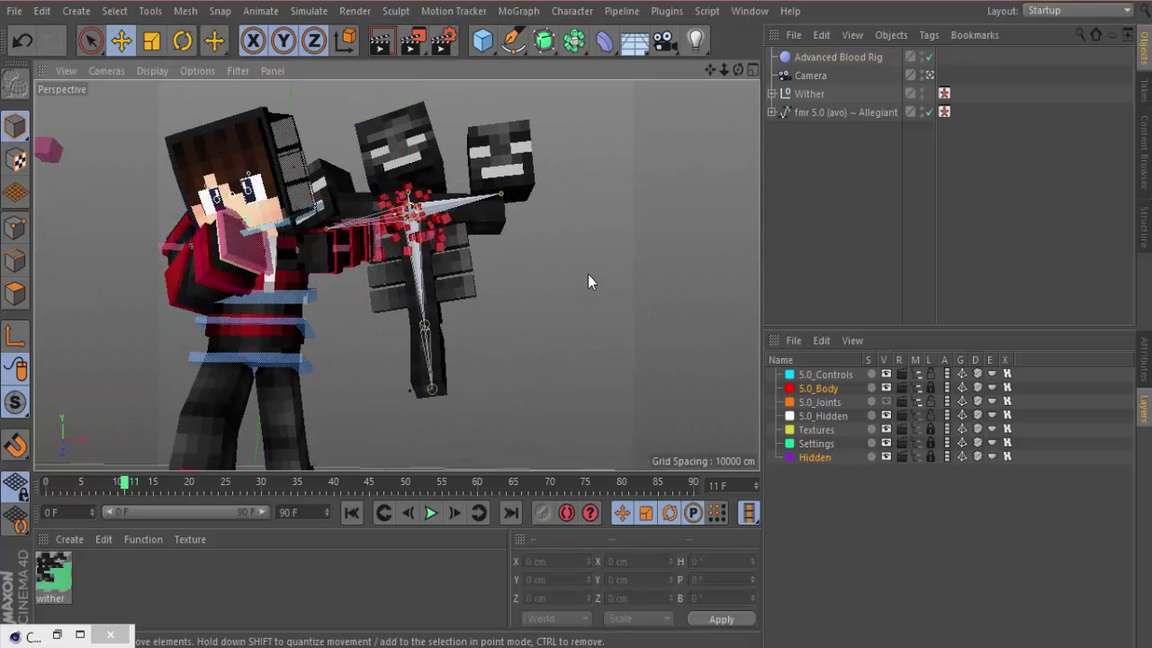
left_click(384, 38)
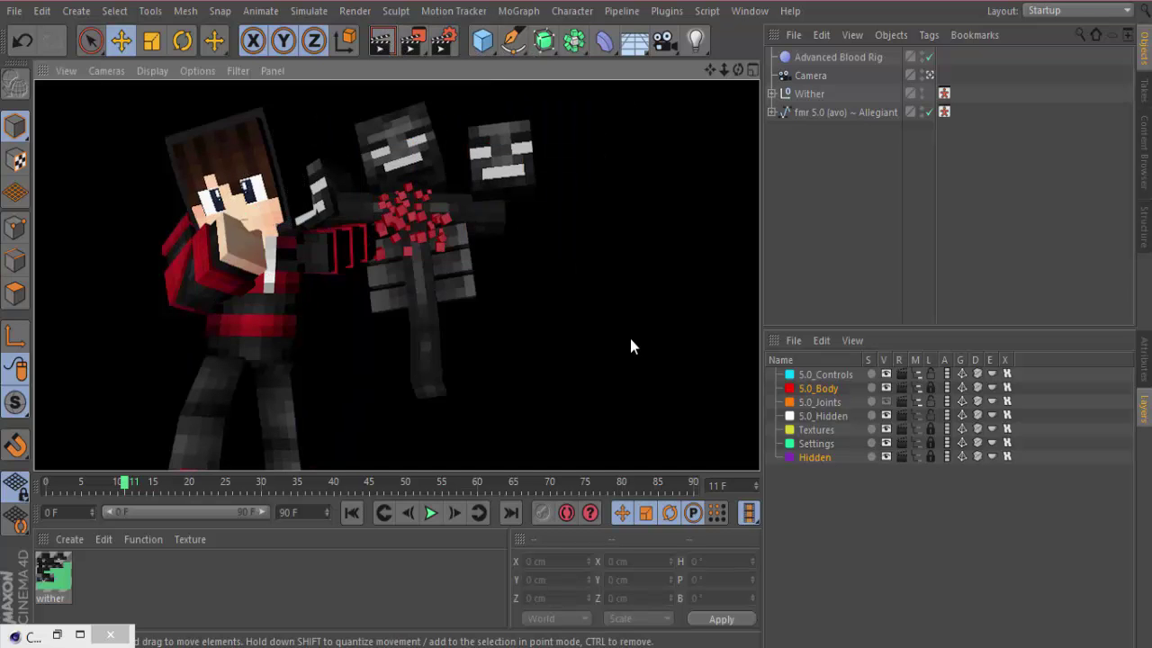
left_click(583, 308)
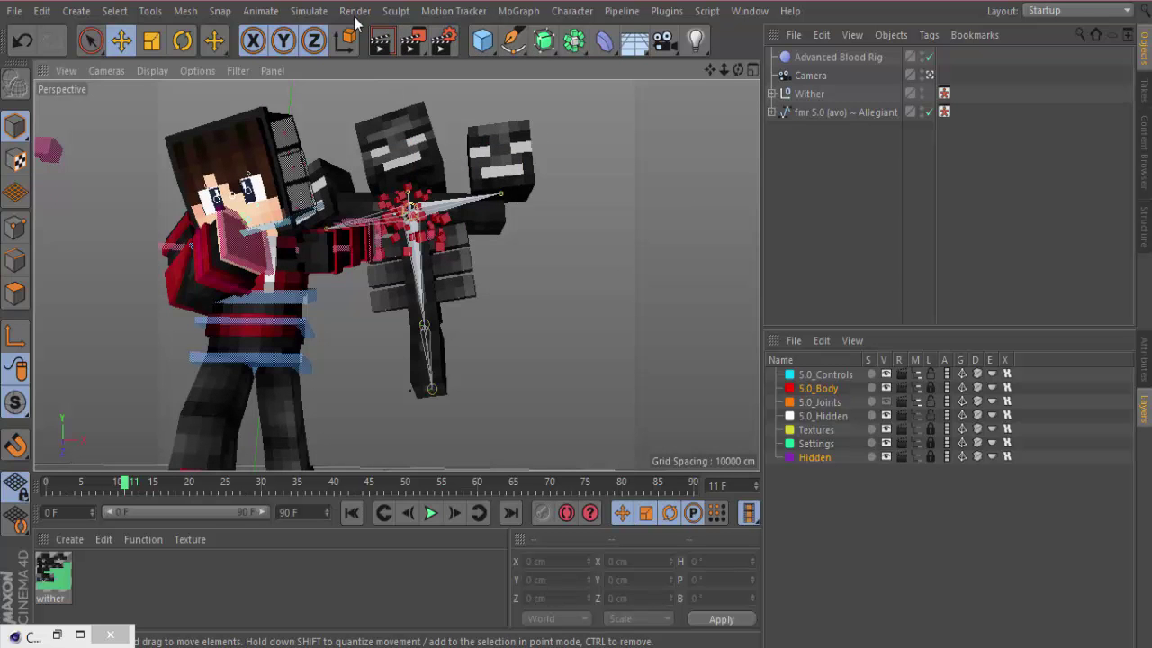
left_click(928, 76)
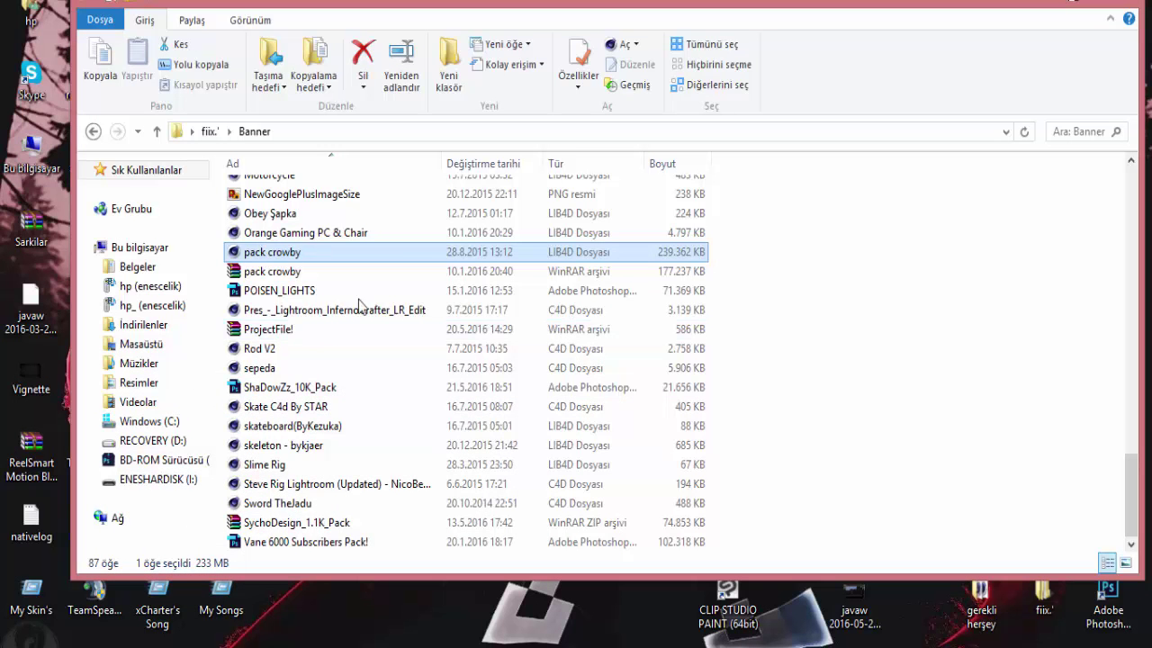
- Open the Sword TheJadu model from the Banner folder to inspect it, and return to the character scene document
scroll(359, 513, "up", 2)
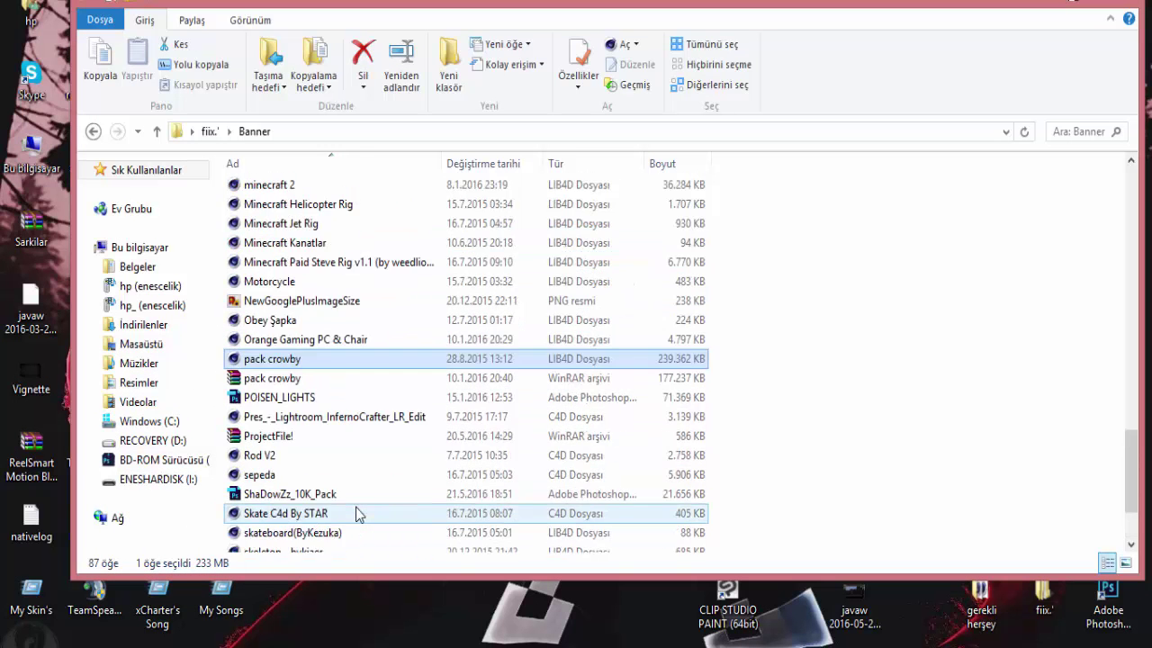
scroll(359, 513, "down", 2)
left_click(331, 502)
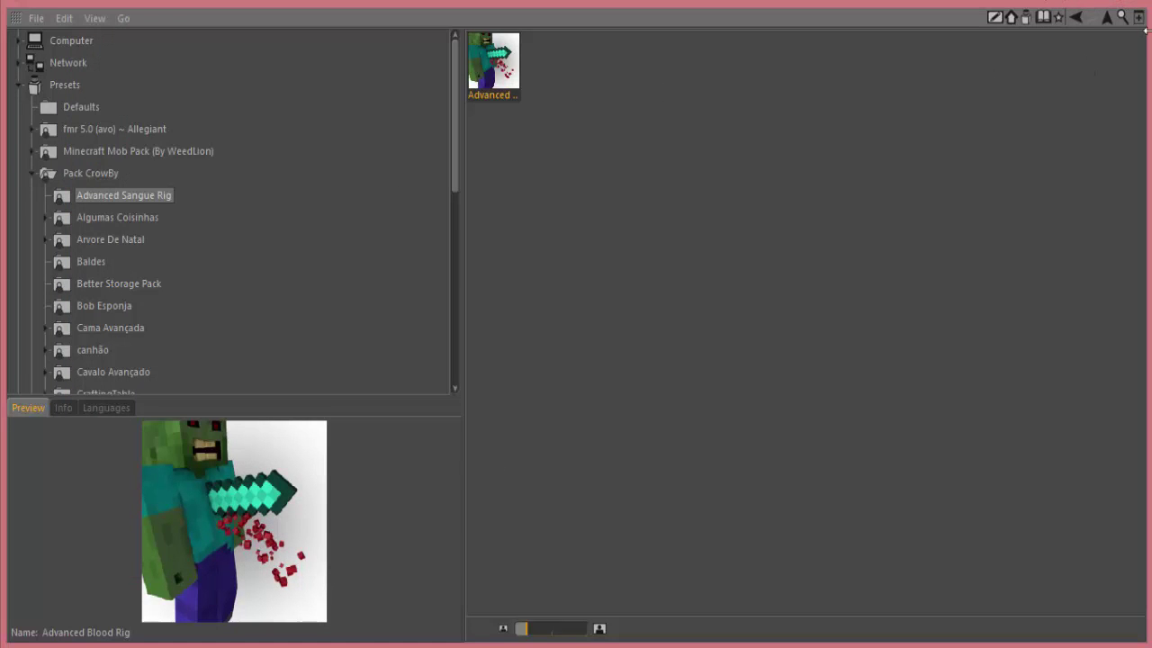
left_click(1077, 18)
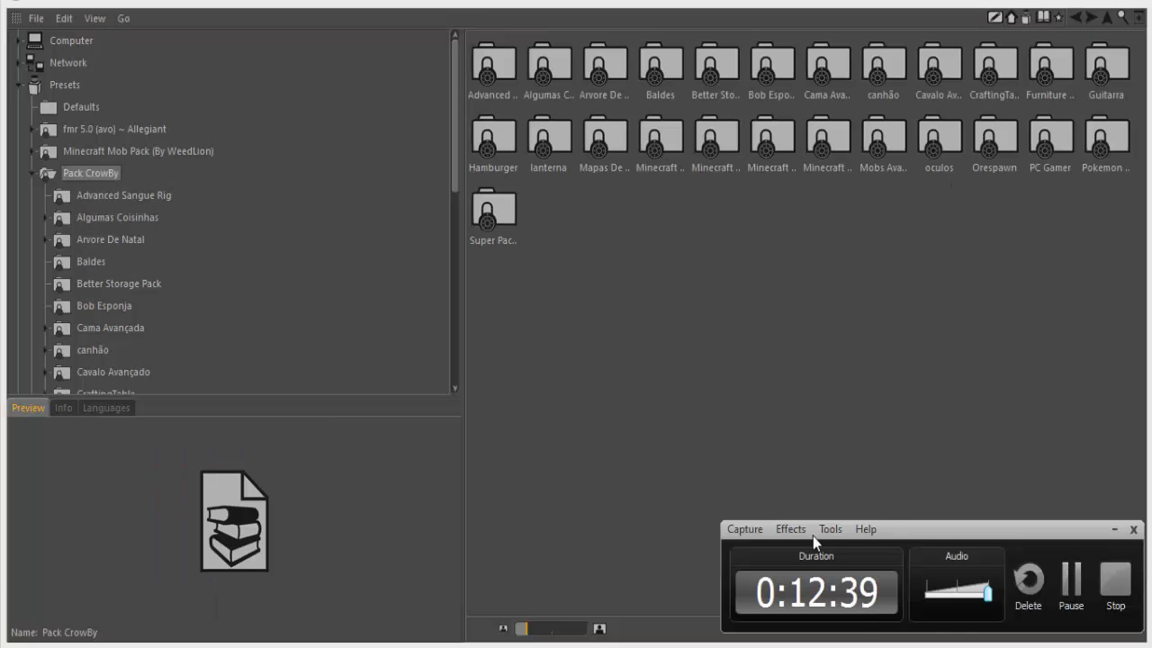
left_click(1112, 532)
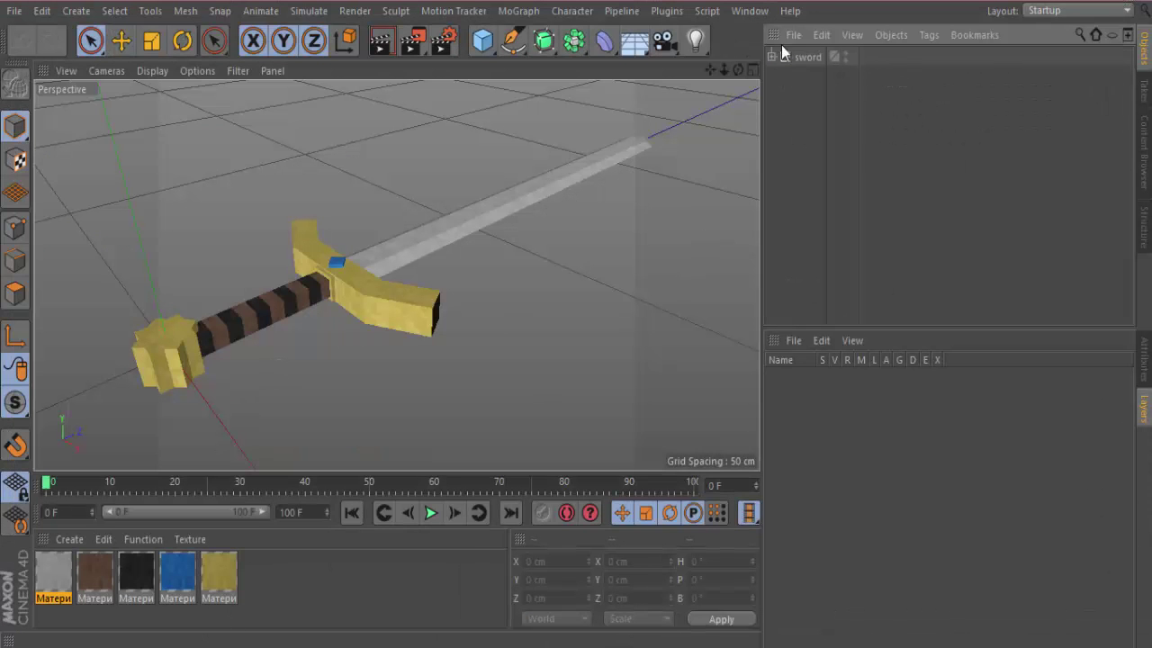
left_click(745, 14)
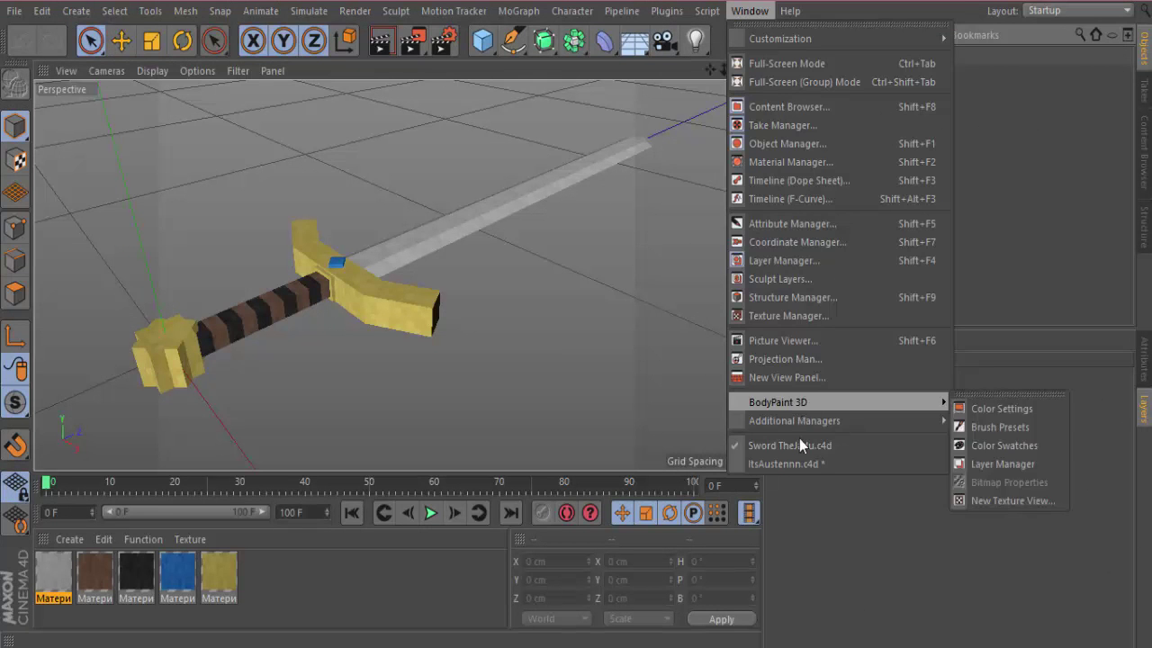
left_click(795, 465)
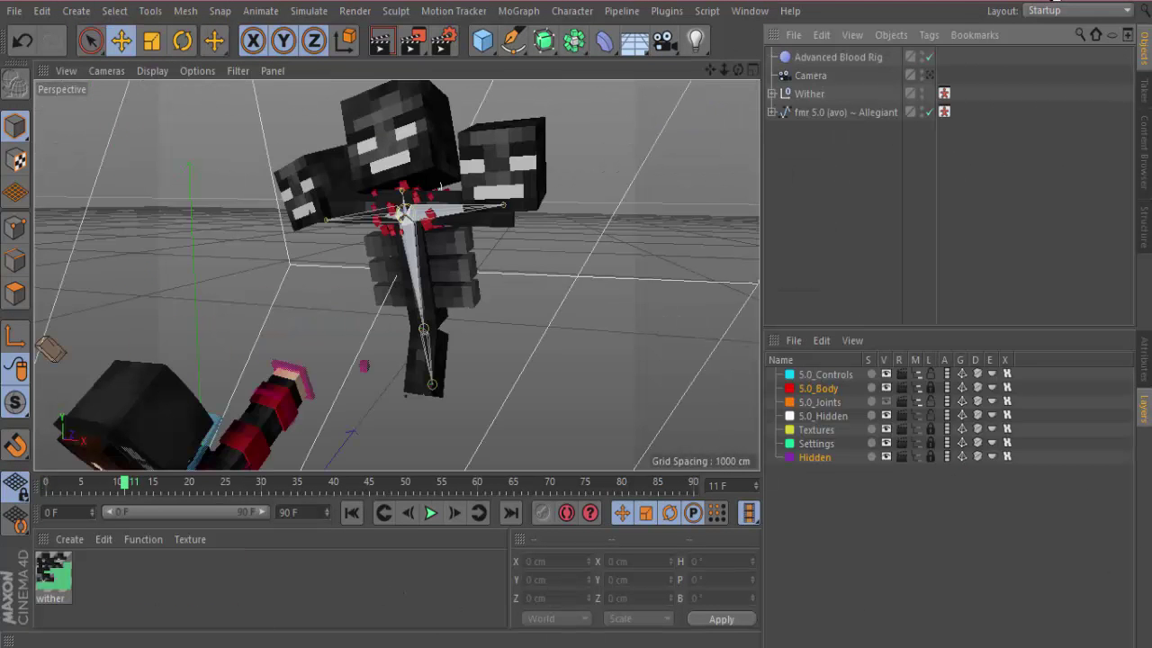
- Switch to the Banner folder and open the ENAV models and weapons library from the ENAV Graphics pack's Weapons and models folder
key("alt+Tab")
scroll(324, 310, "up", 6)
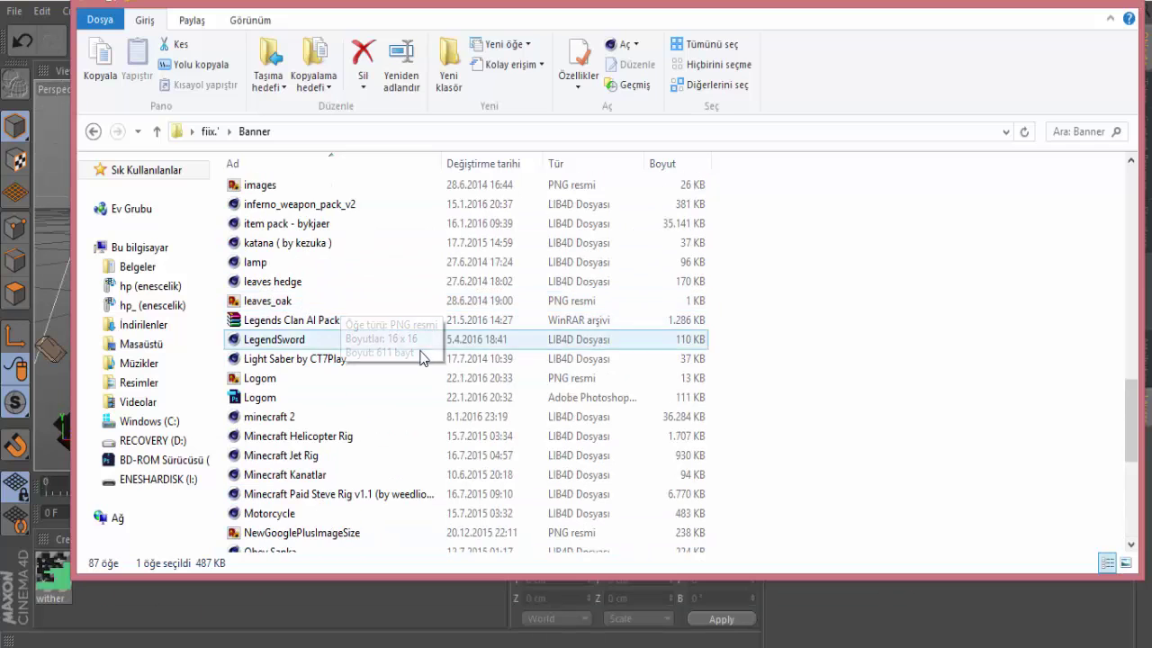
scroll(421, 357, "up", 12)
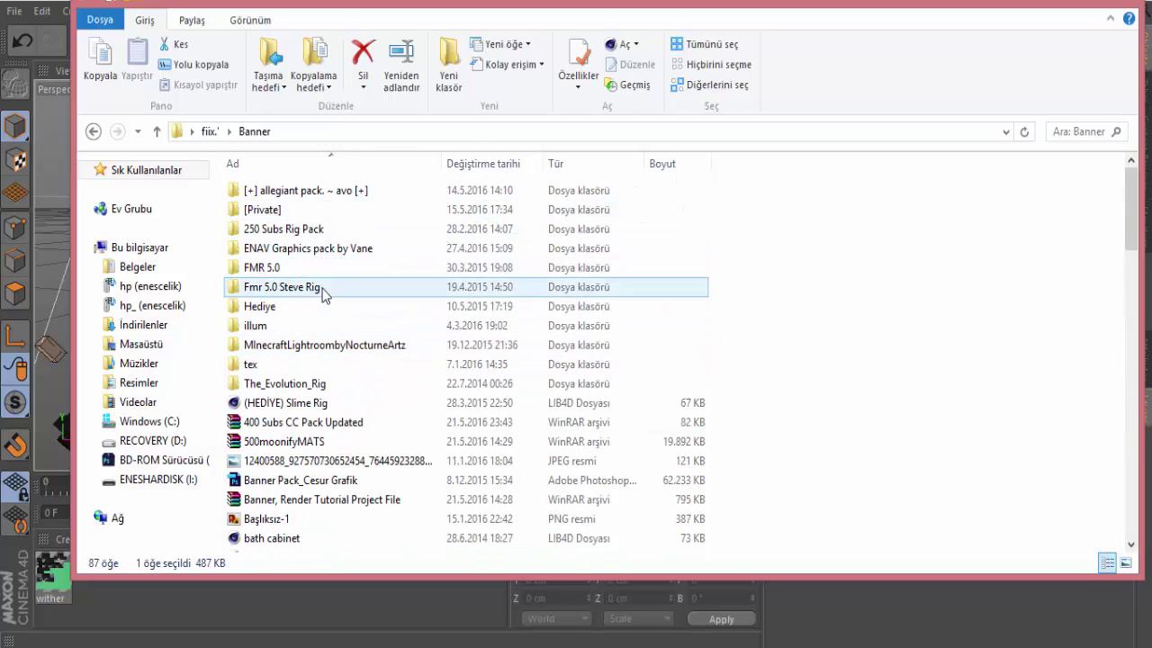
double_click(326, 249)
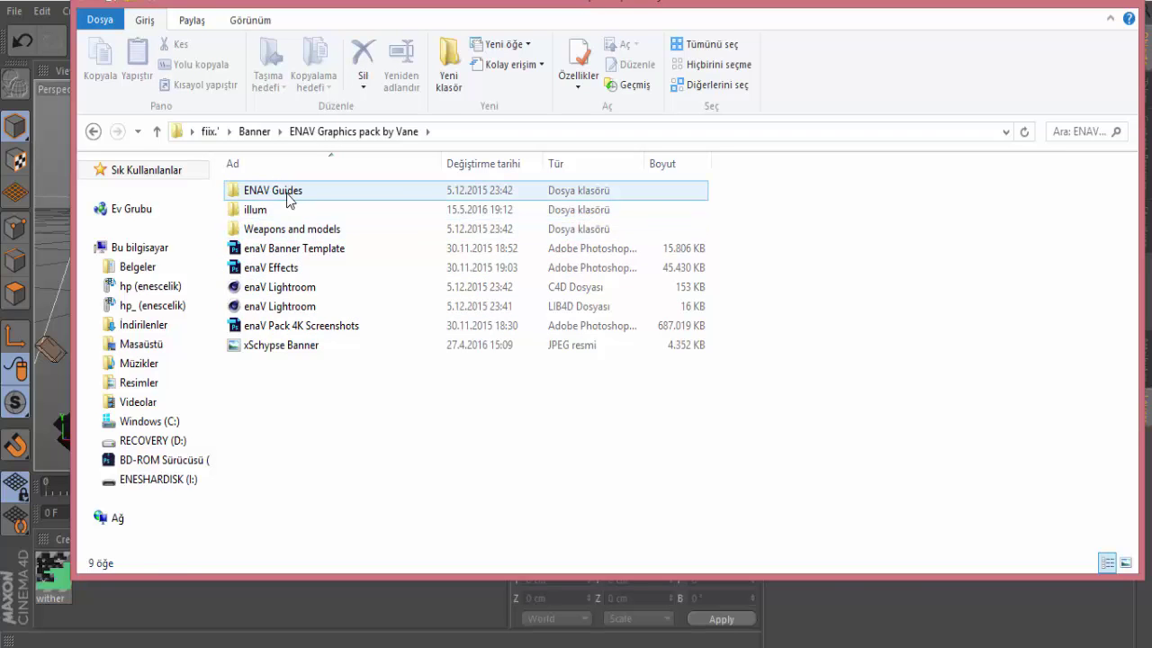
double_click(286, 192)
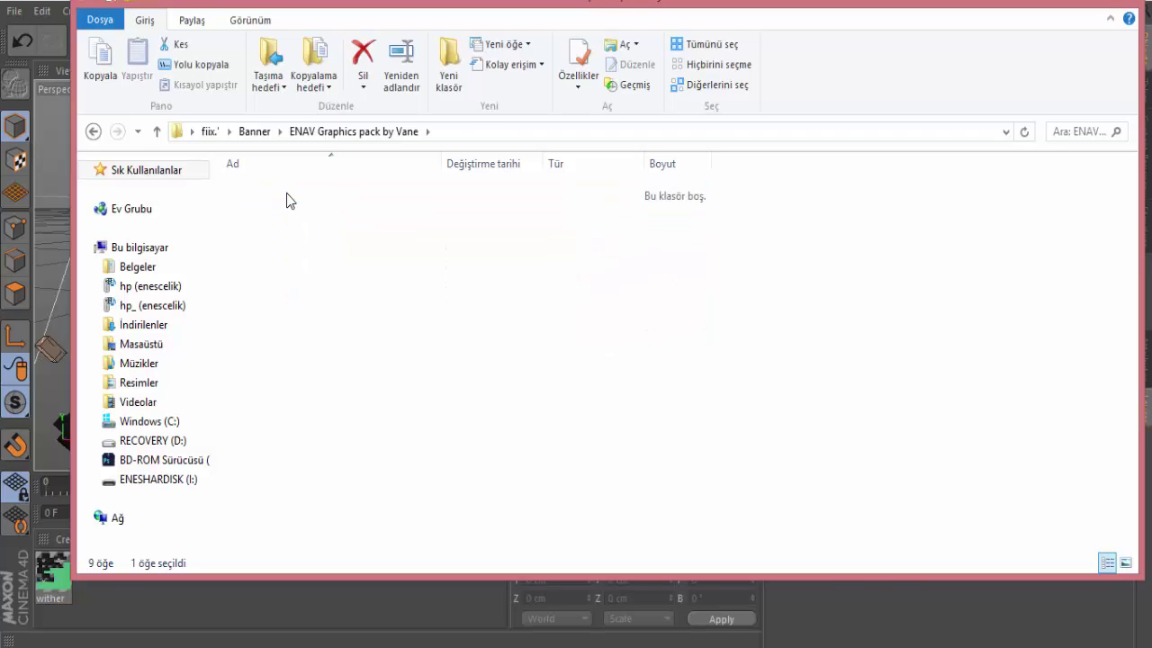
left_click(93, 131)
double_click(328, 230)
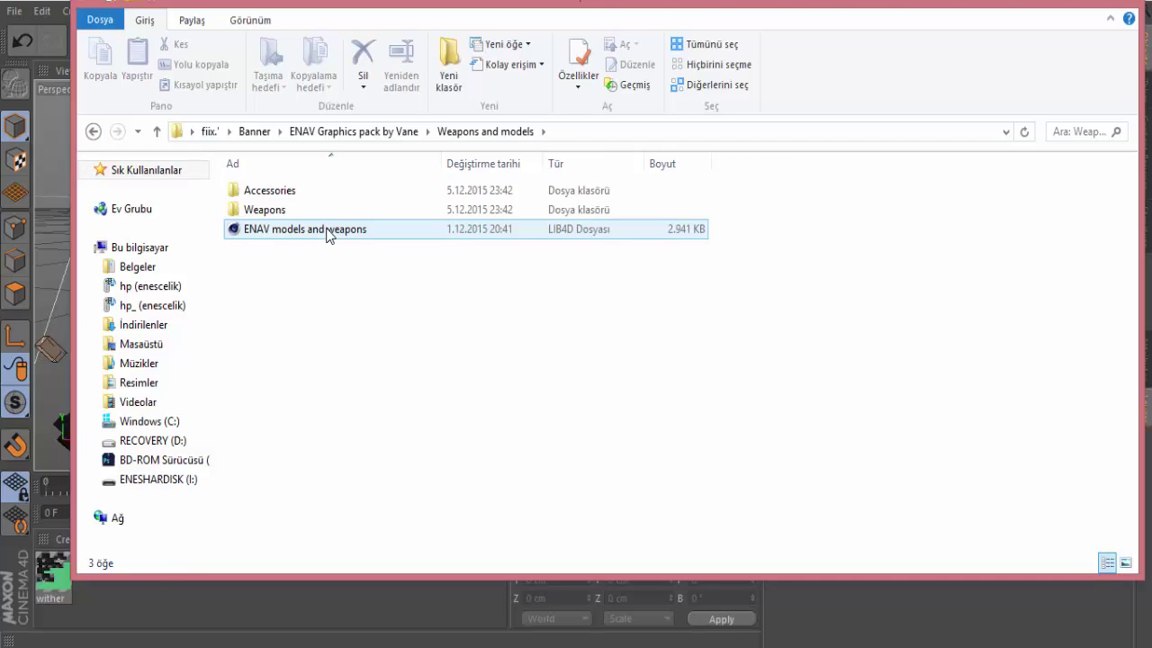
double_click(330, 231)
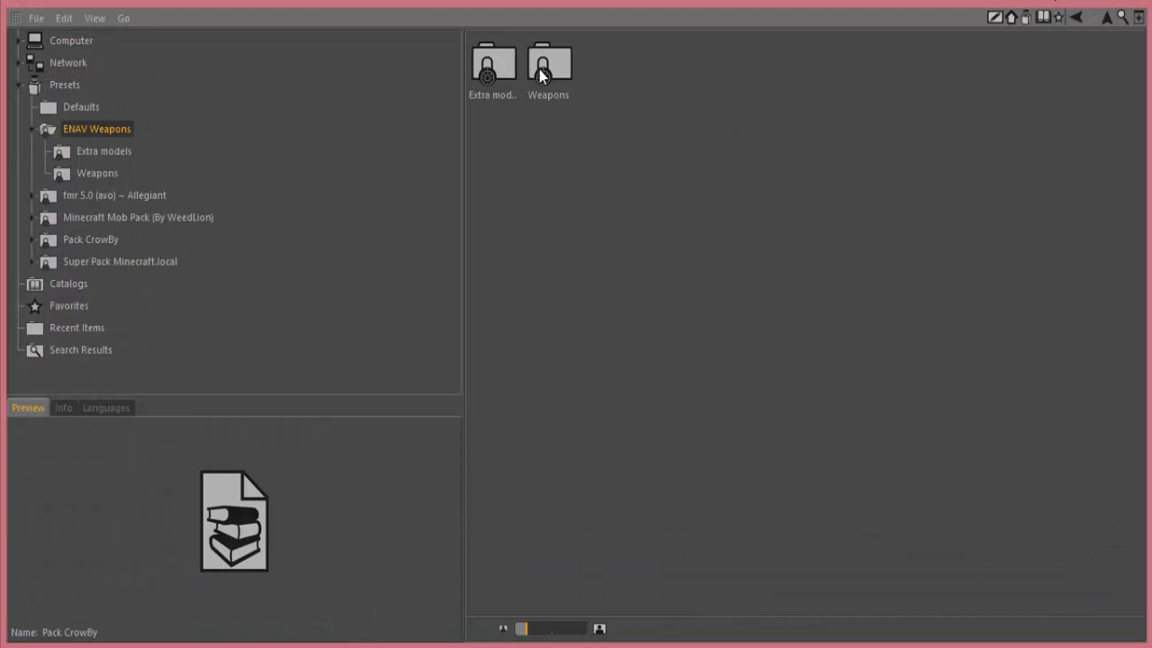
- Check the Extra models folder of the ENAV Weapons library and open its Weapons folder instead
double_click(493, 64)
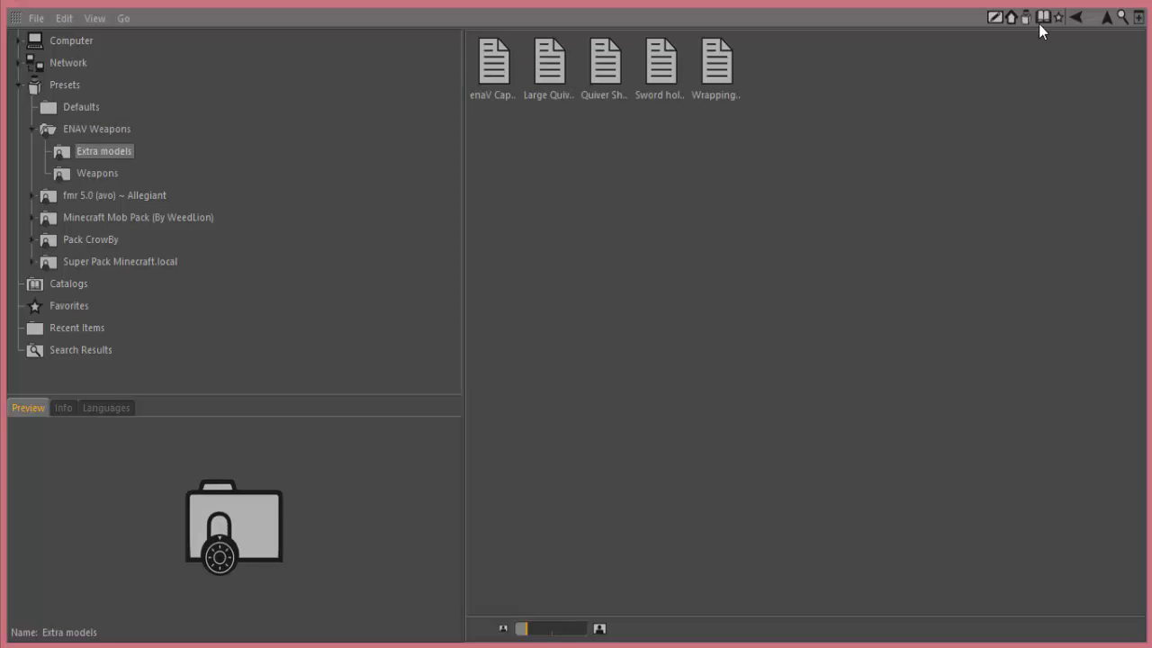
left_click(1075, 16)
double_click(571, 75)
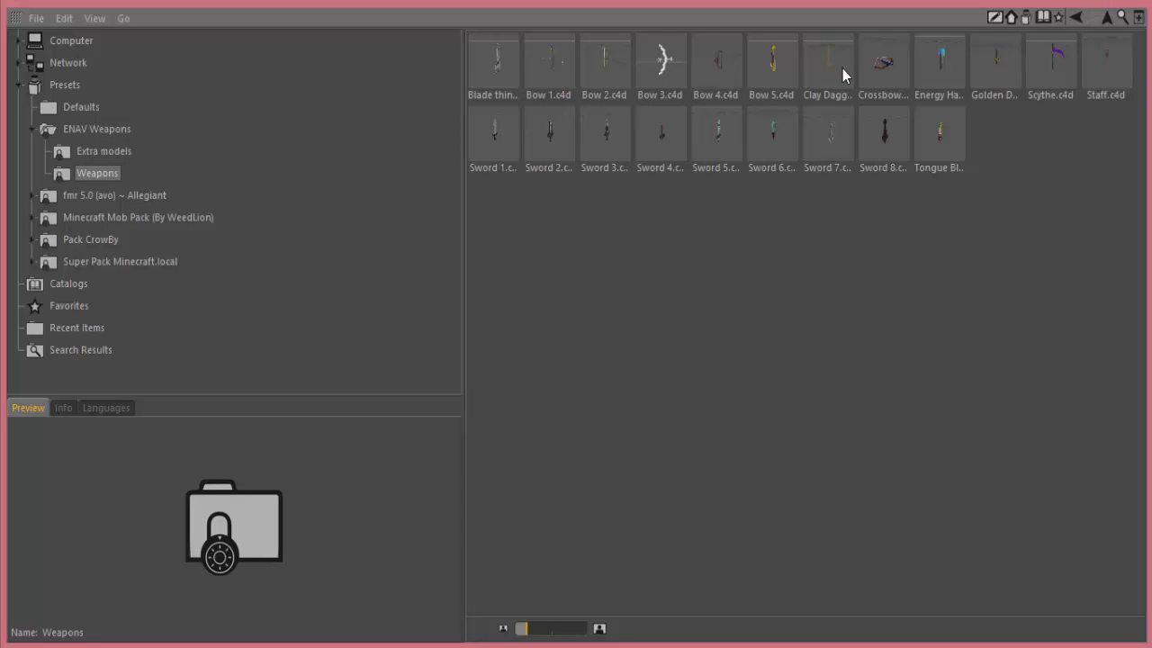
- Preview the weapon presets, including Sword 1, Sword 3, Golden Dagger, Staff and Energy Hammer, to choose one for the character
left_click(659, 150)
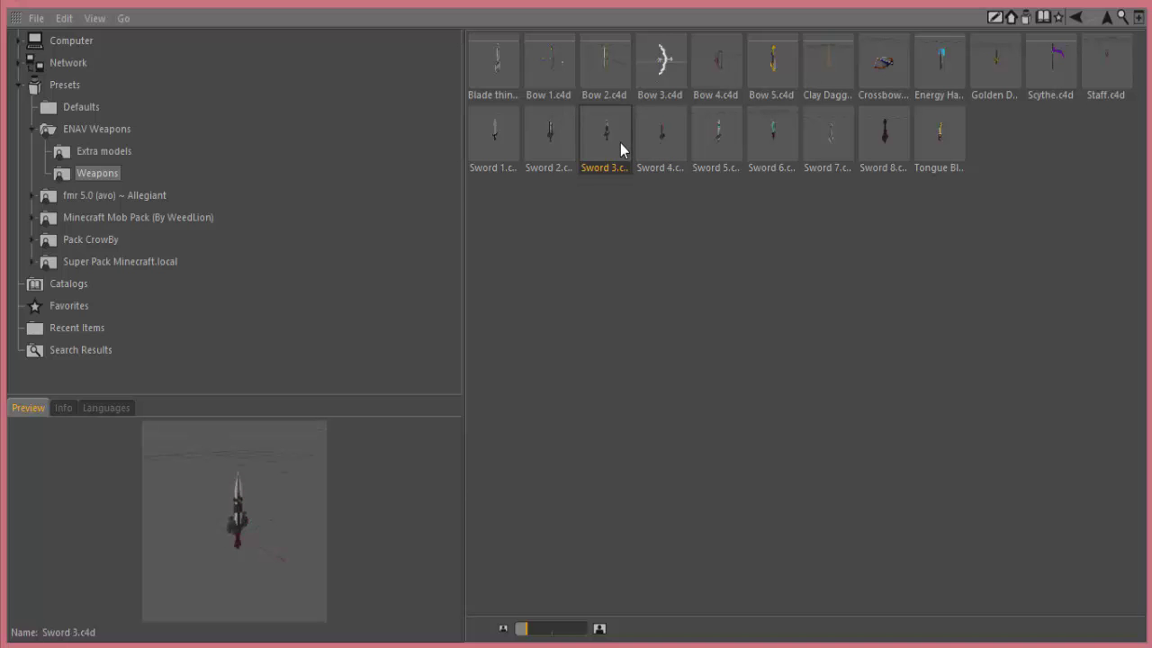
left_click(1007, 65)
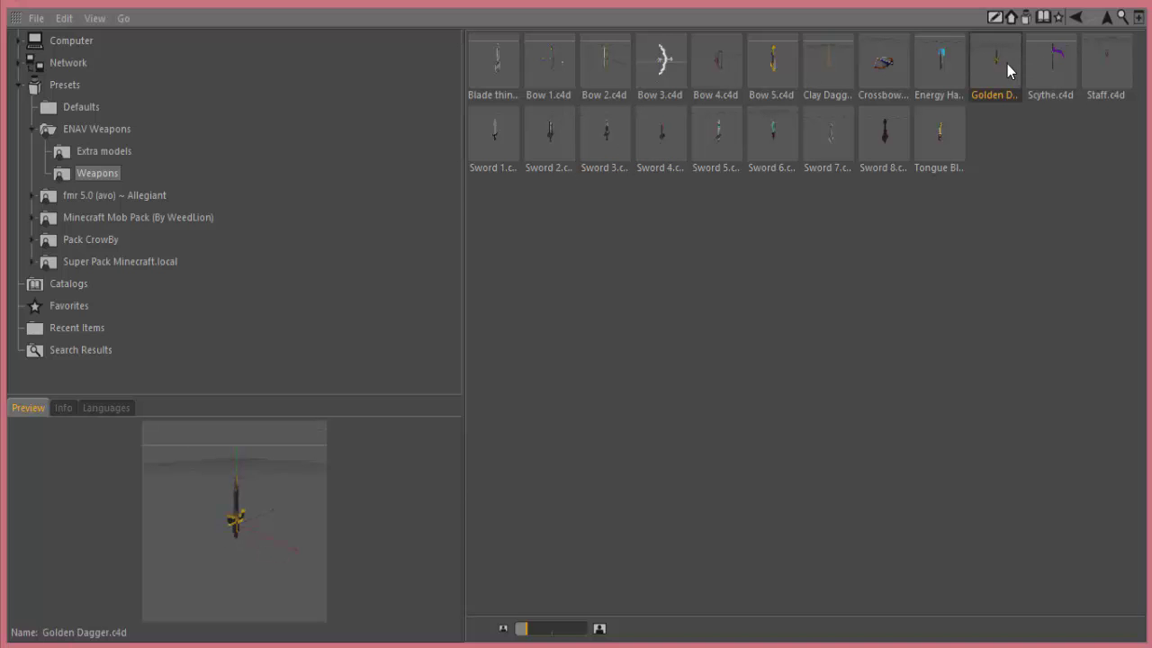
left_click(1065, 67)
left_click(1113, 64)
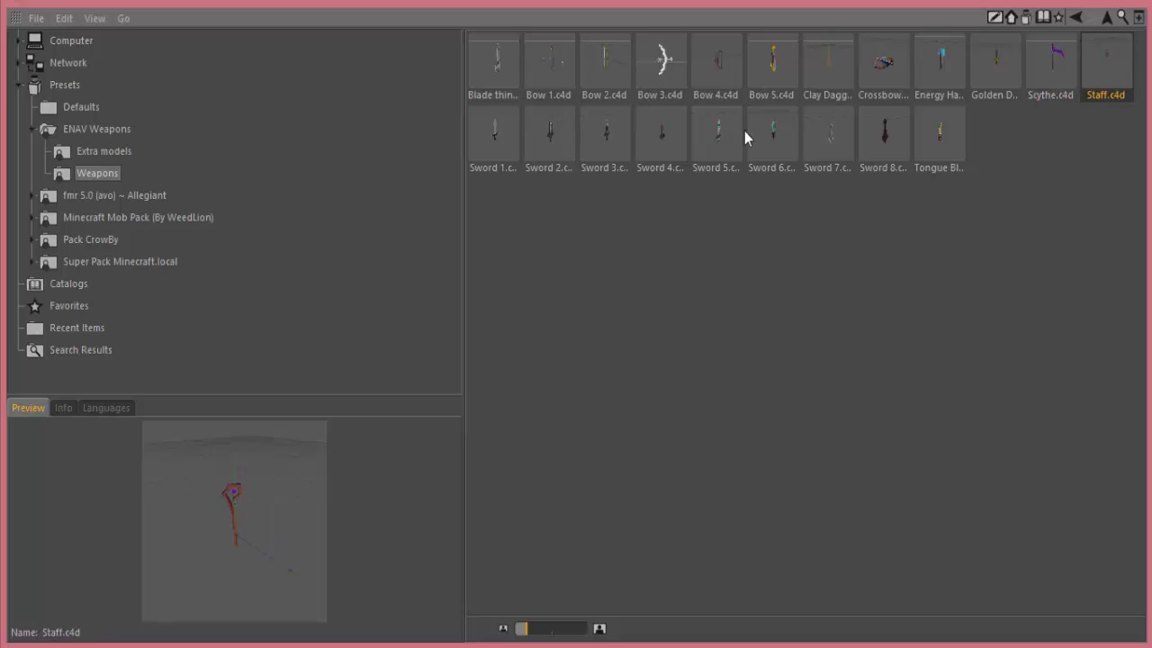
left_click(495, 130)
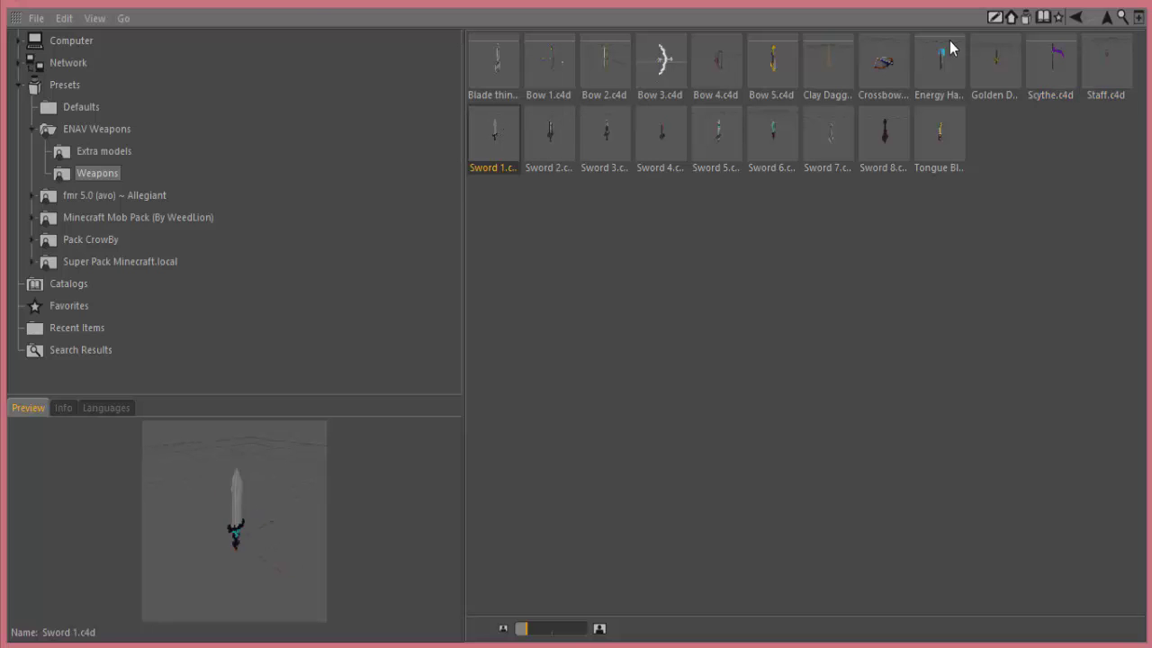
left_click(950, 75)
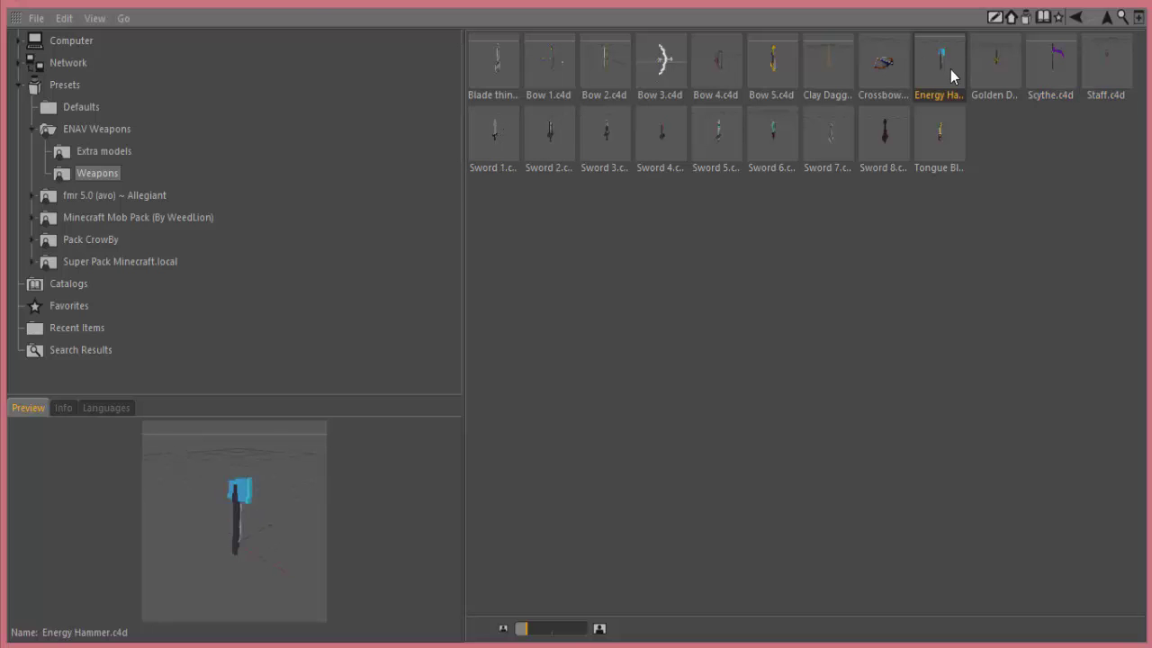
left_click(823, 45)
left_click(590, 145)
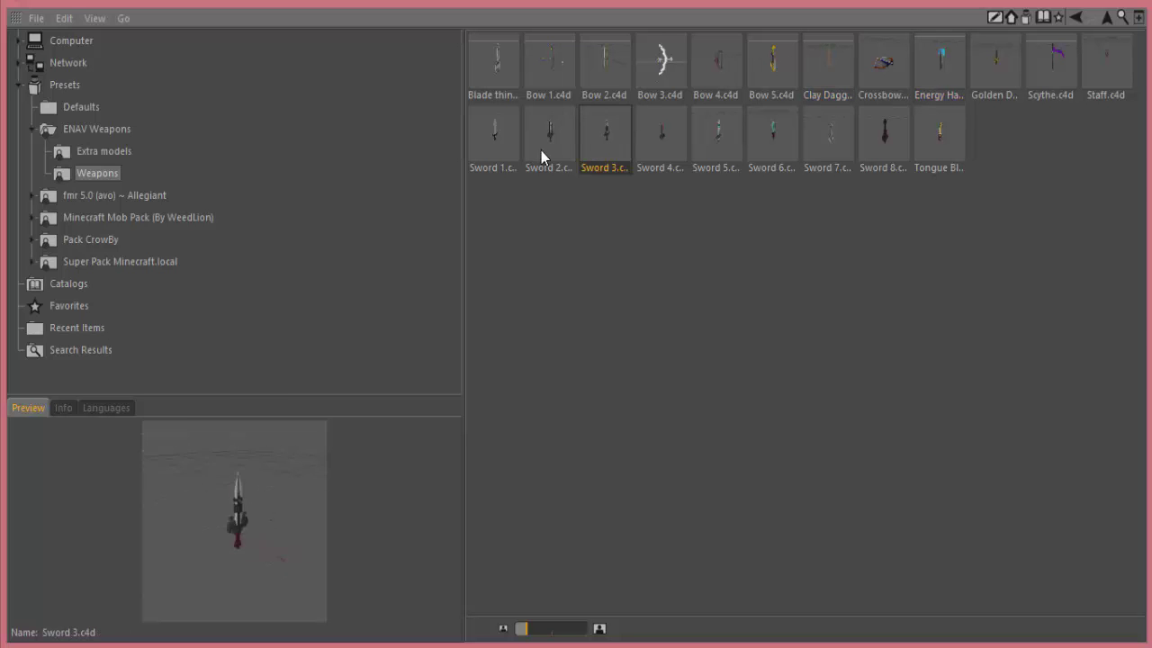
- Open the Sword 2 preset and copy its sword object into the character scene document
left_click(549, 151)
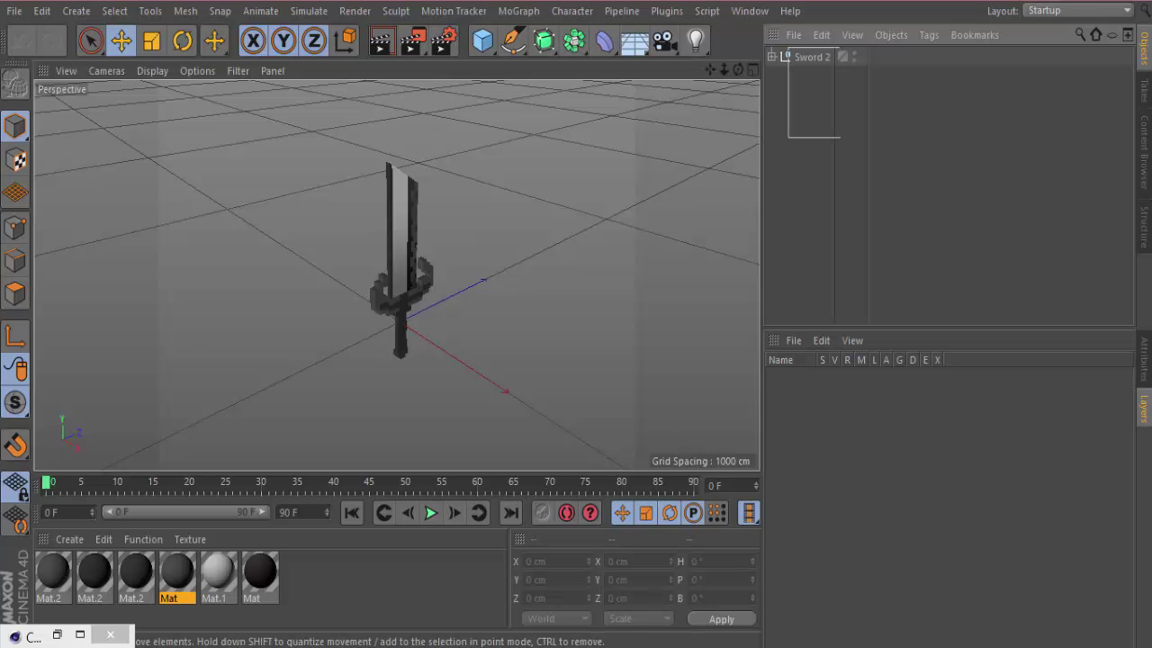
left_click_drag(841, 138, 788, 48)
left_click(749, 9)
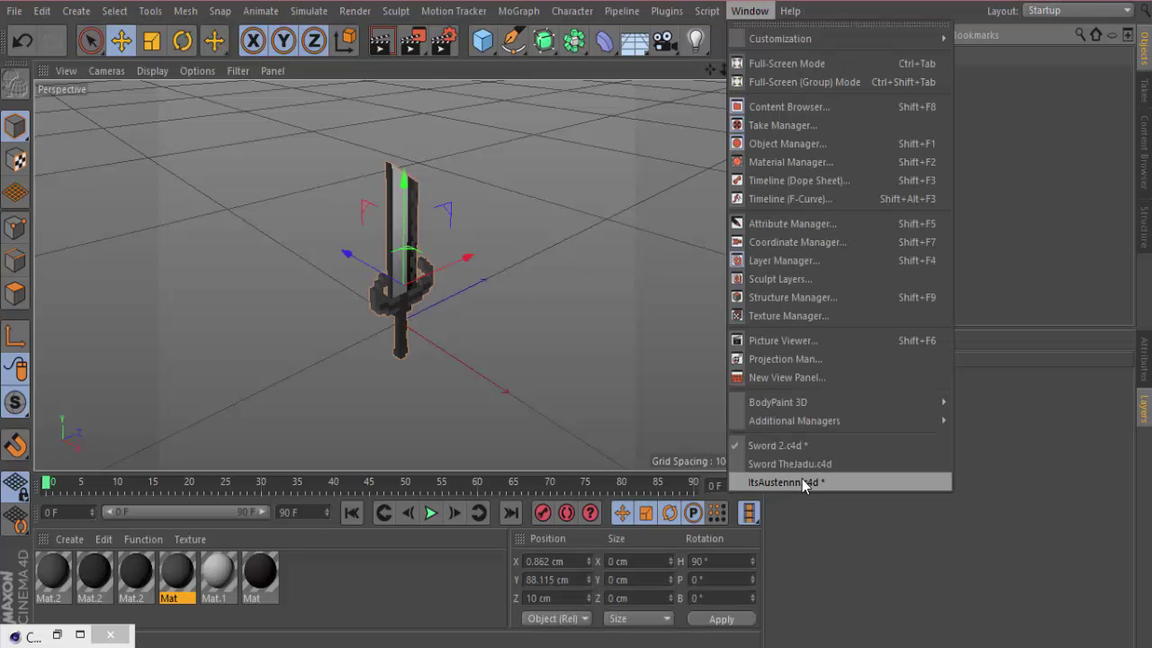
left_click(807, 479)
key("ctrl+v")
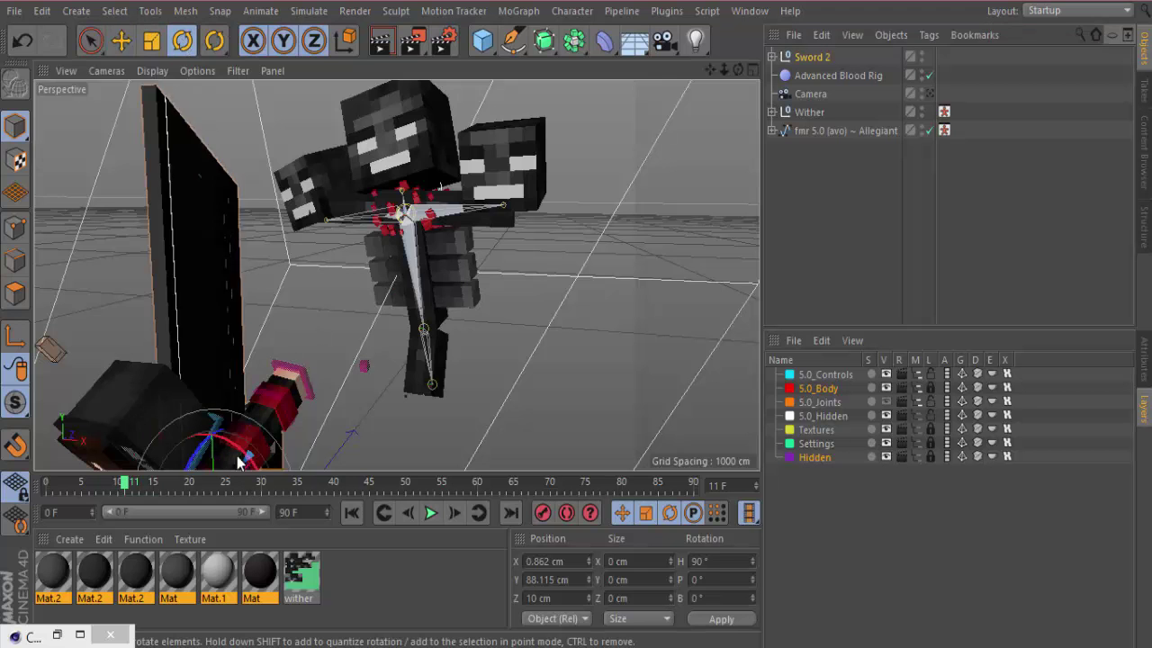
- Rotate Sword 2 to about H 187°, P 49.7°, B -15.8° and scale it down to suit the character
mouse_move(231, 463)
left_mouse_down()
mouse_move(263, 453)
mouse_move(293, 463)
mouse_move(230, 456)
left_mouse_up()
left_click(153, 41)
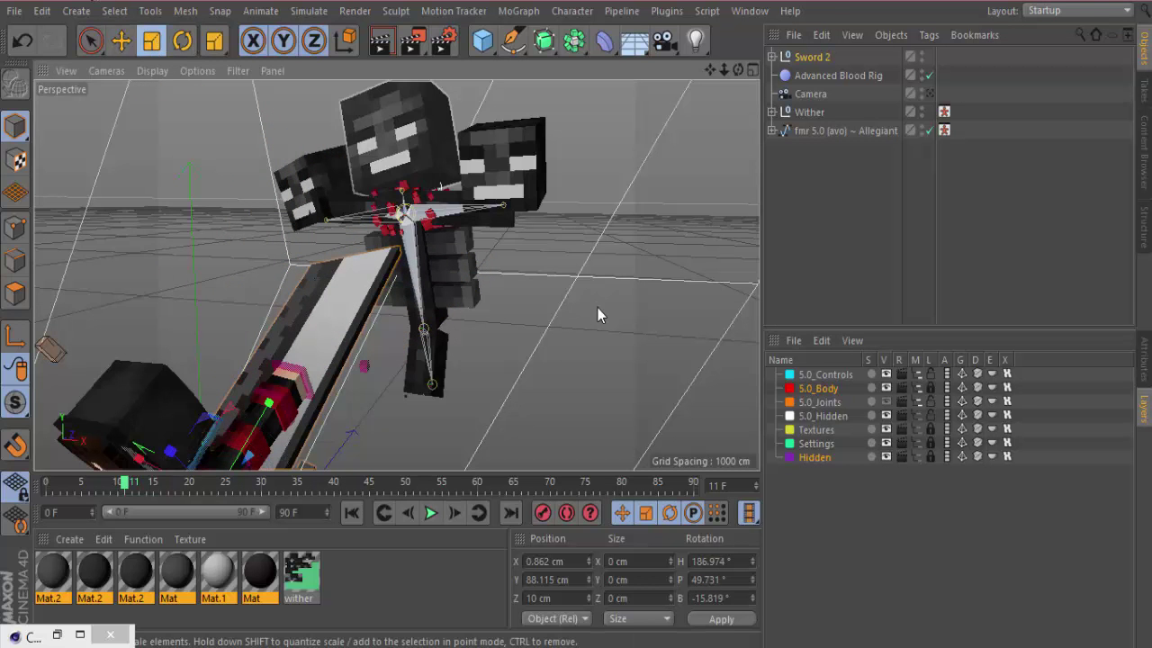
left_click_drag(597, 308, 554, 160)
left_click(187, 42)
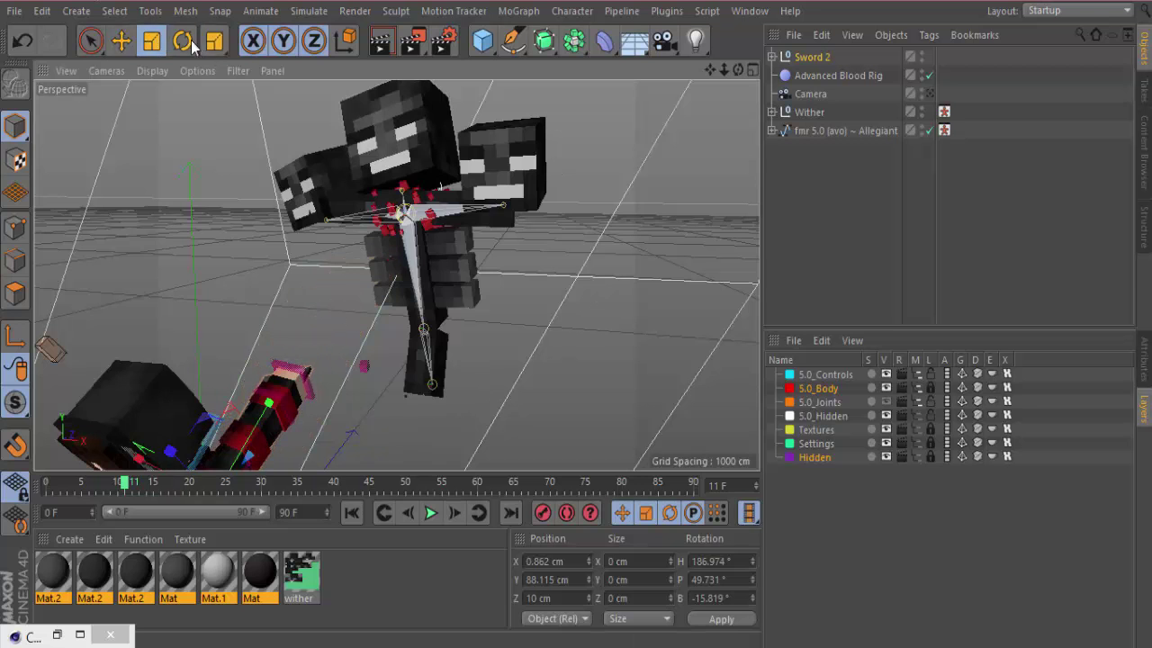
left_click(125, 49)
key("s")
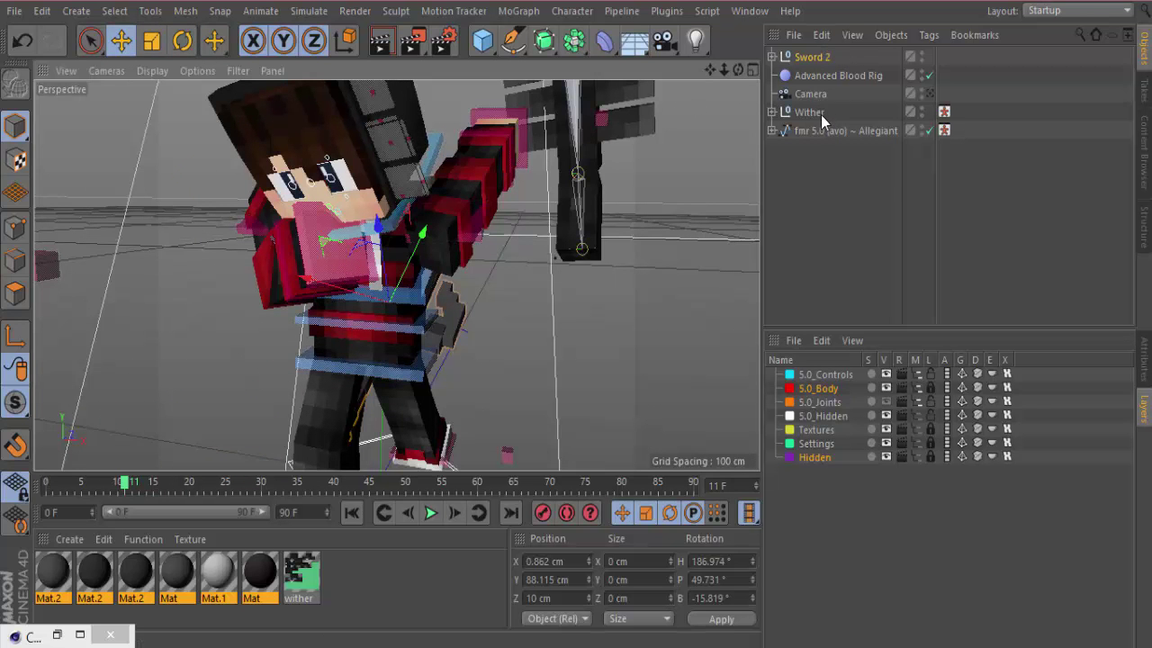
- Scale Sword 2 down further and move it toward the Wither, to about X 30, Y 210, Z 176 cm
double_click(814, 57)
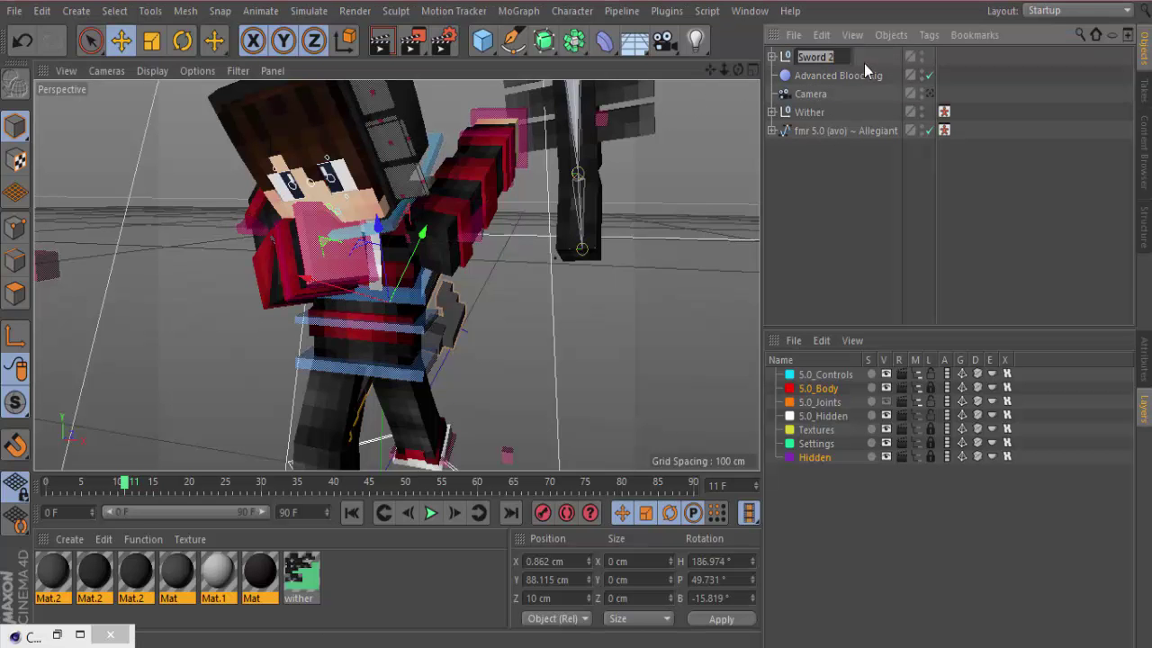
left_click_drag(738, 70, 733, 25)
left_click_drag(633, 112, 631, 115)
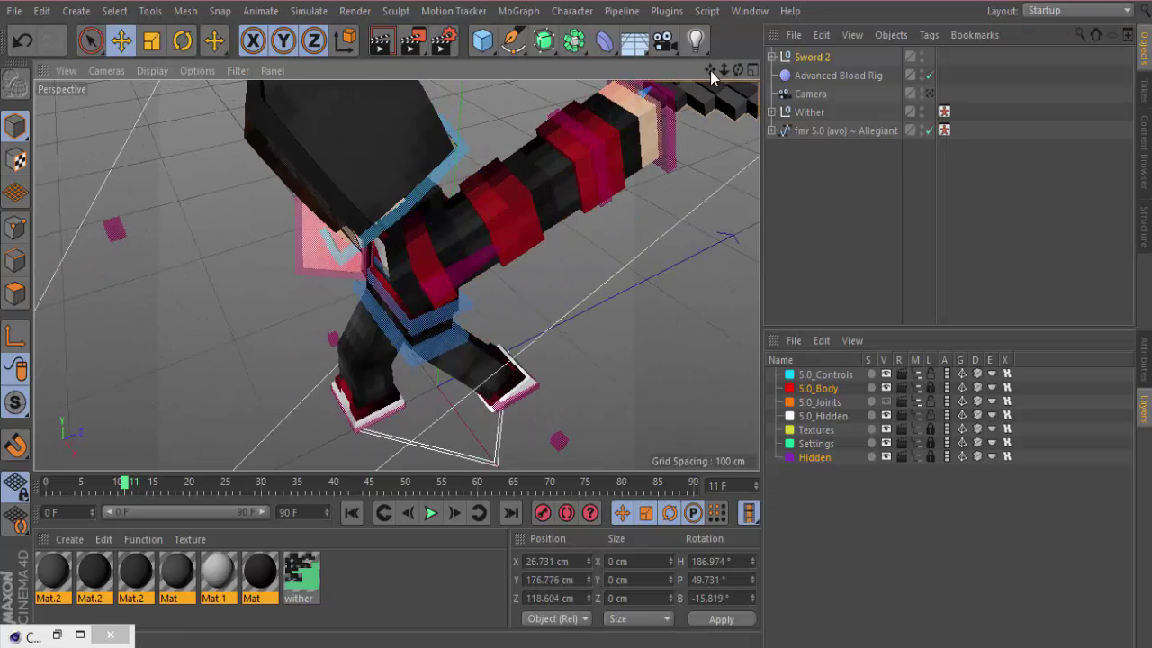
left_click_drag(711, 70, 245, 401)
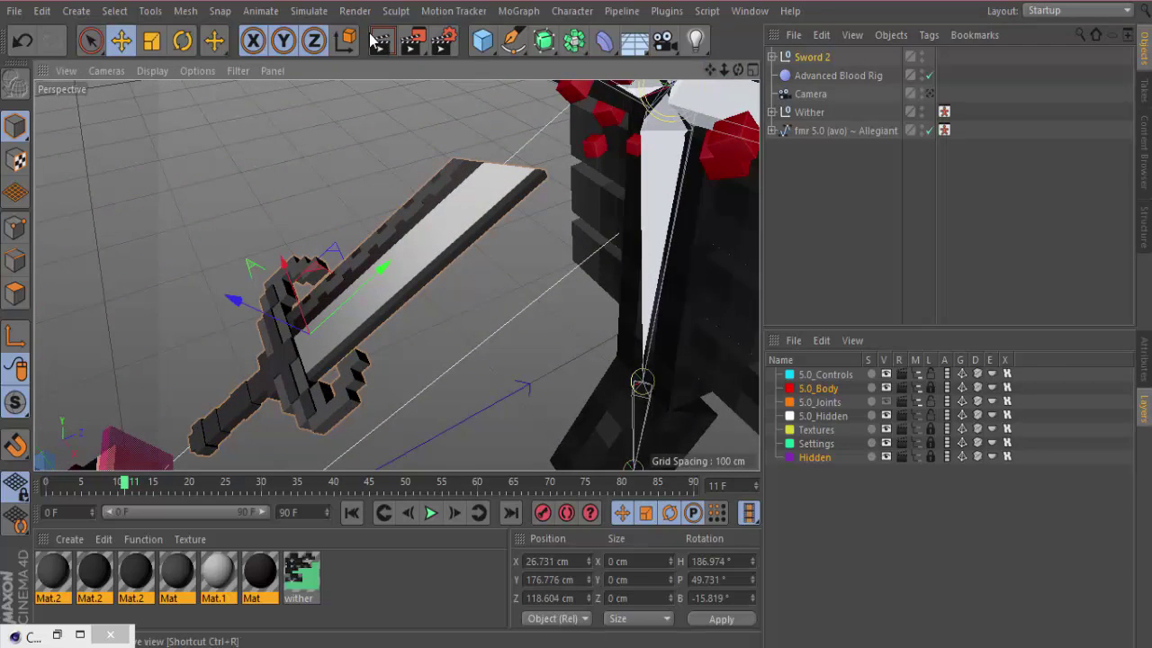
key("t")
left_click_drag(509, 135, 359, 217)
left_click(121, 39)
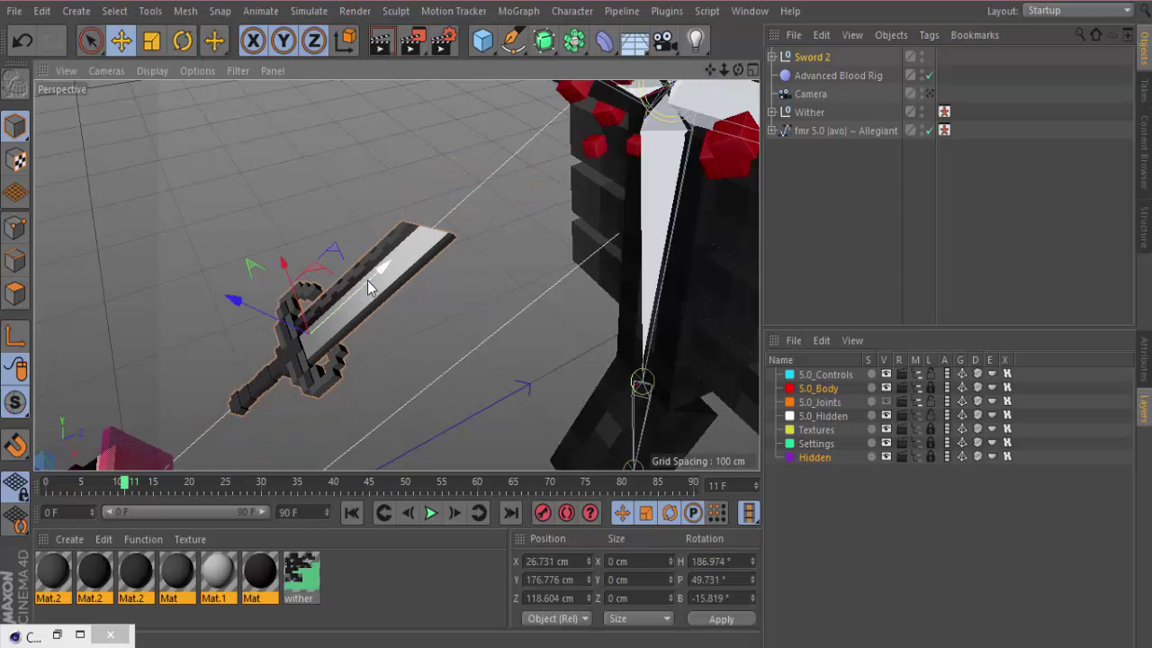
left_click_drag(360, 297, 402, 230)
- Rotate Sword 2 to about H 165.3°, P 51.5°, B 1° and move it in front of the Wither's ribs
left_click_drag(738, 69, 396, 274)
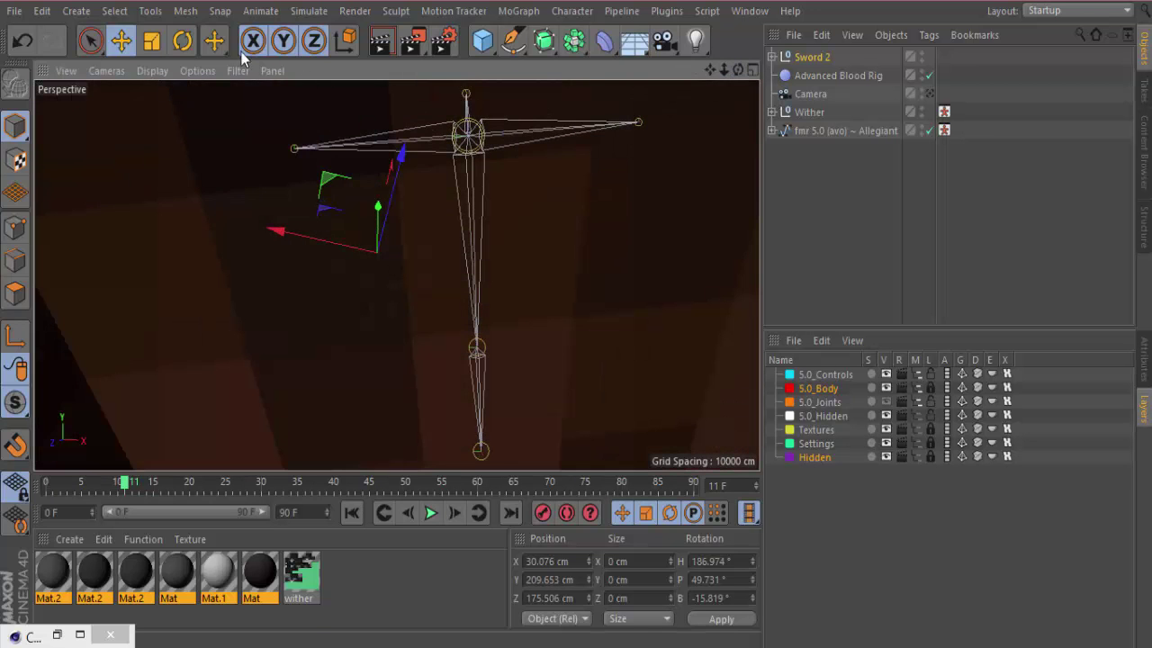
scroll(265, 134, "up", 2)
scroll(386, 246, "up", 5)
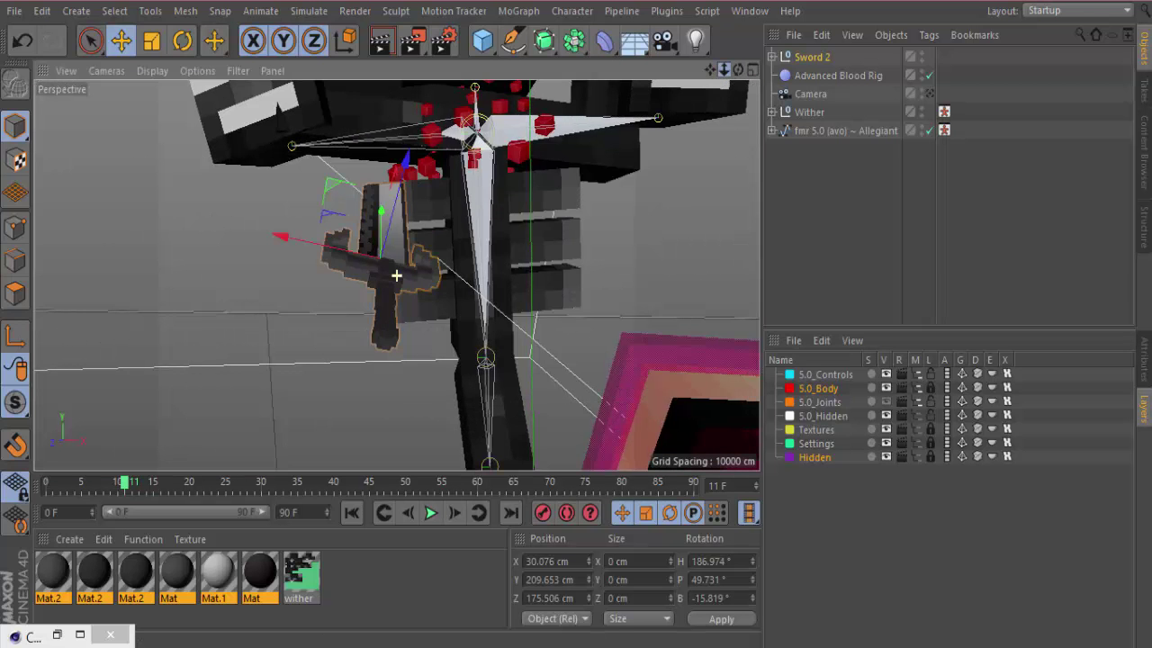
left_click_drag(396, 274, 395, 274)
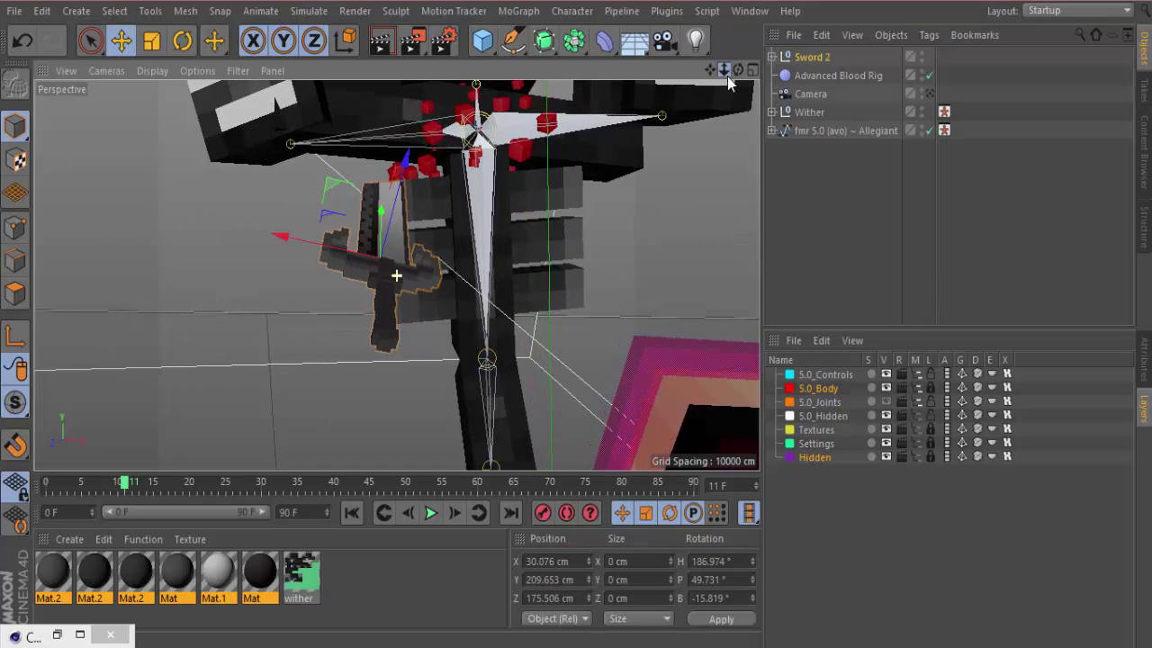
left_click_drag(738, 71, 738, 110)
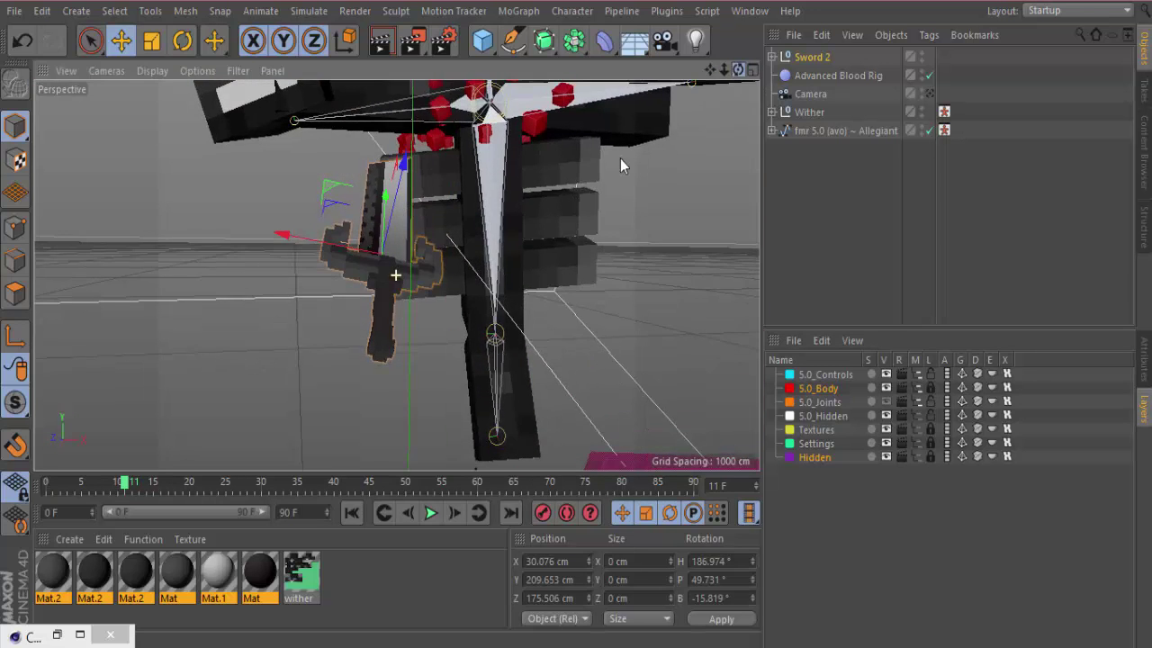
scroll(390, 262, "up", 4)
scroll(390, 264, "down", 4)
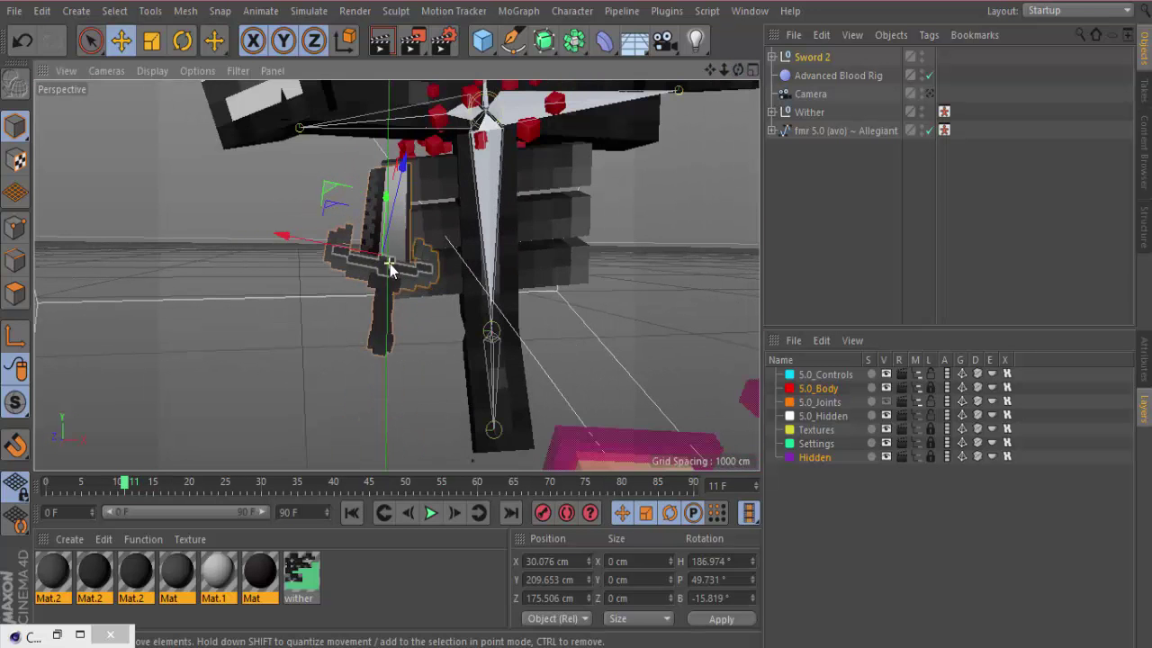
left_click(182, 42)
left_click_drag(376, 262, 475, 209)
left_click(121, 40)
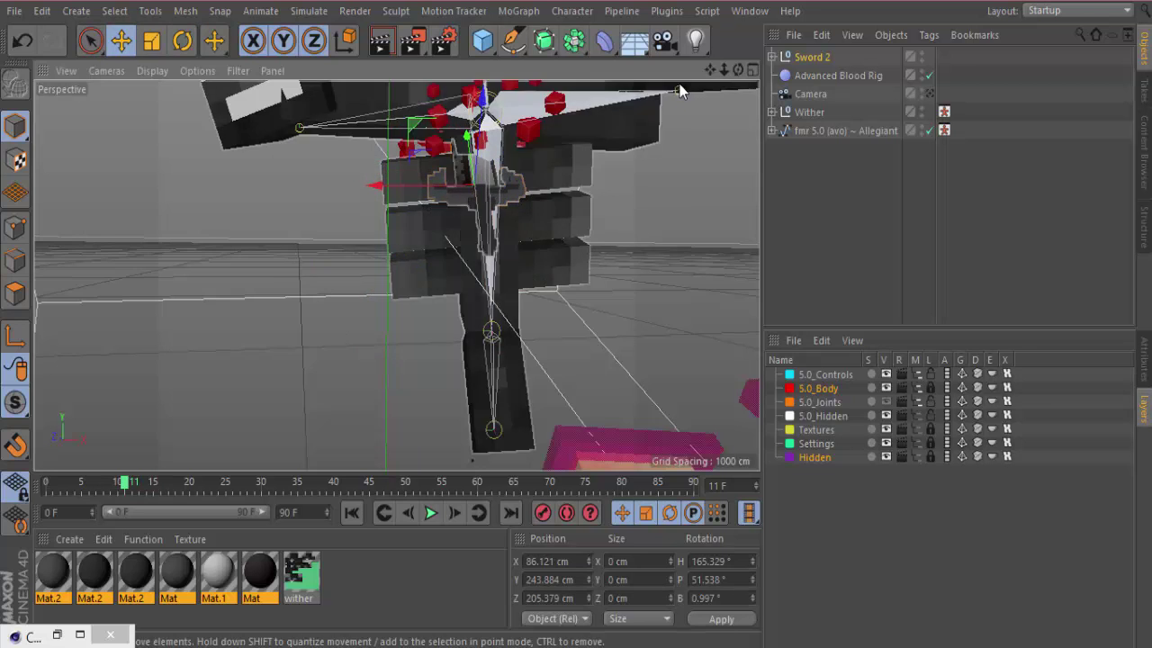
- Move Sword 2 up into the Wither's bleeding upper chest, at about X 81, Y 279, Z 185 cm
left_click_drag(710, 70, 730, 126)
left_click_drag(517, 181, 496, 135)
scroll(512, 144, "up", 5)
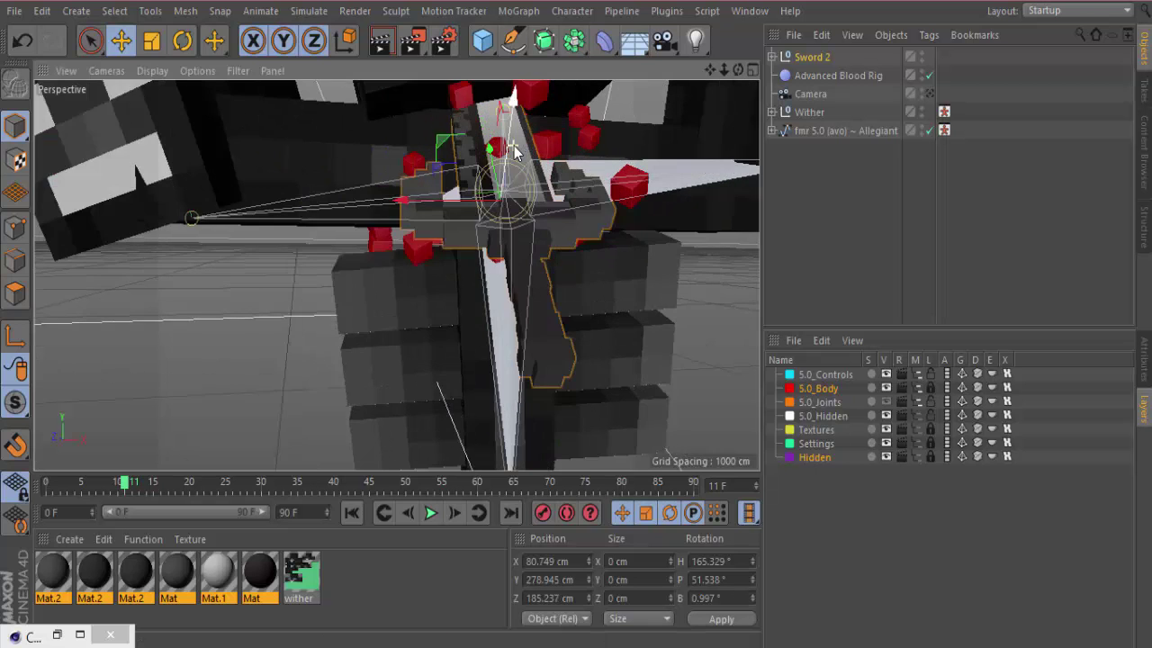
scroll(458, 169, "up", 2)
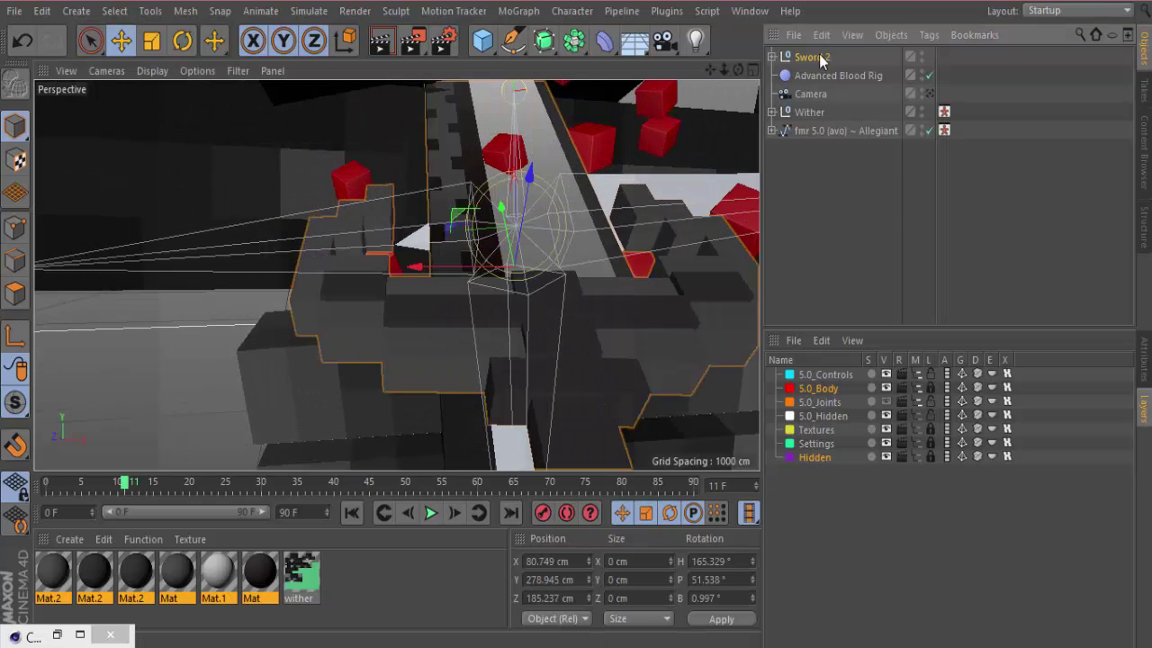
- Select the Blade part inside Sword 2 and create a new red material with H 360°, S 100%, V 100%
left_click(772, 57)
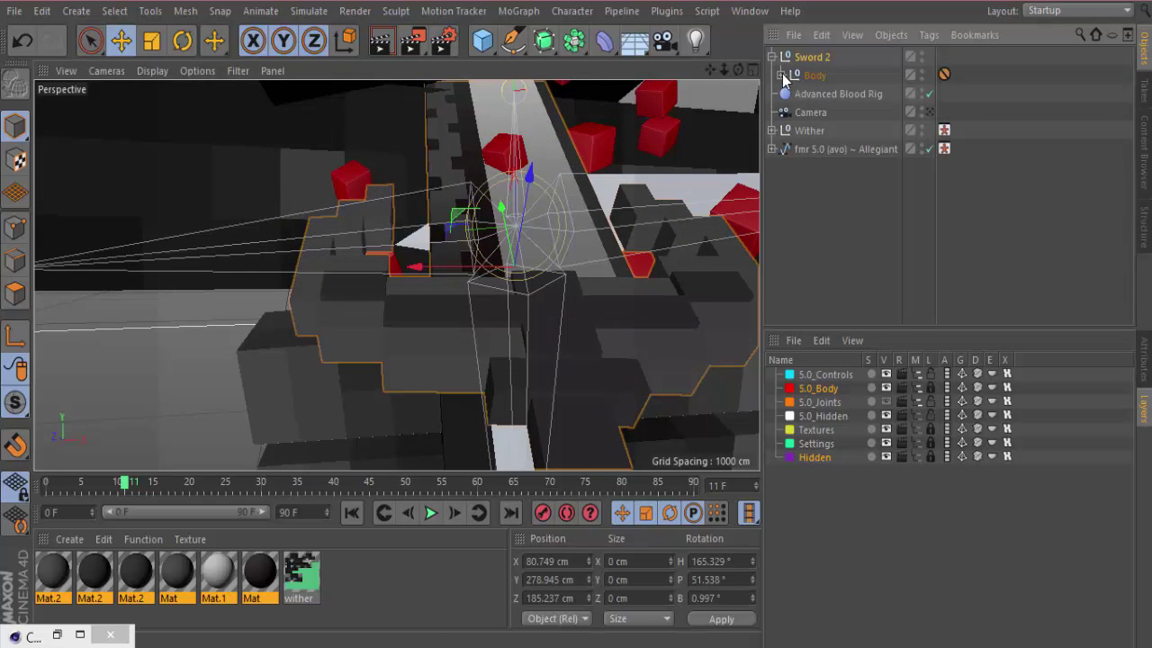
left_click(781, 75)
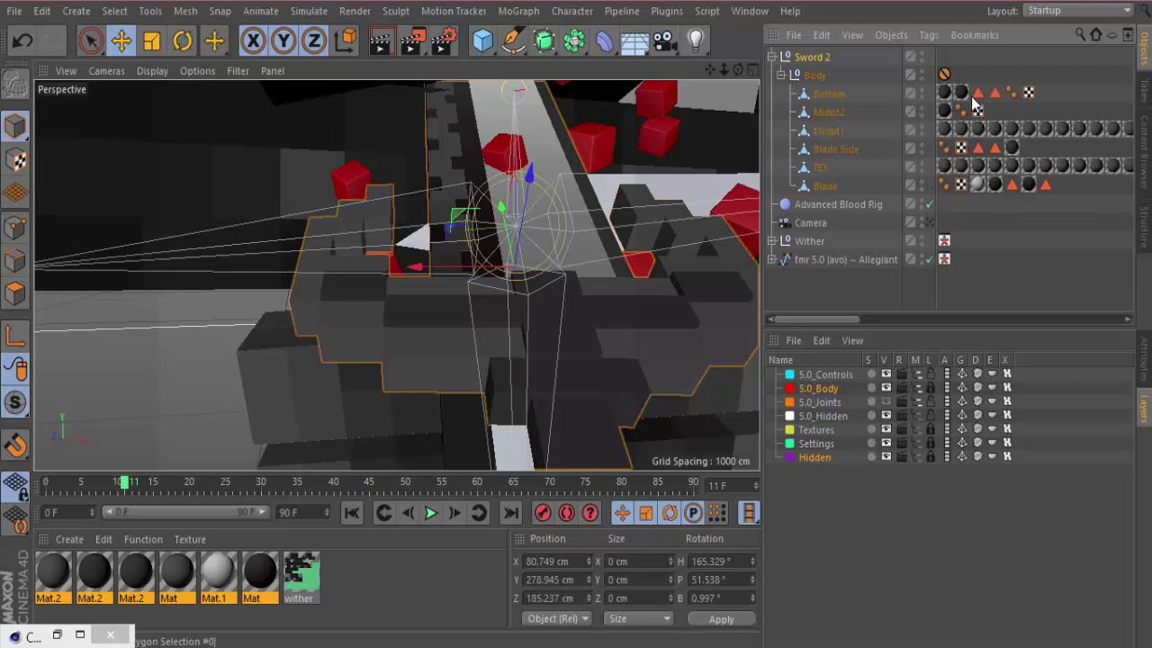
left_click(834, 95)
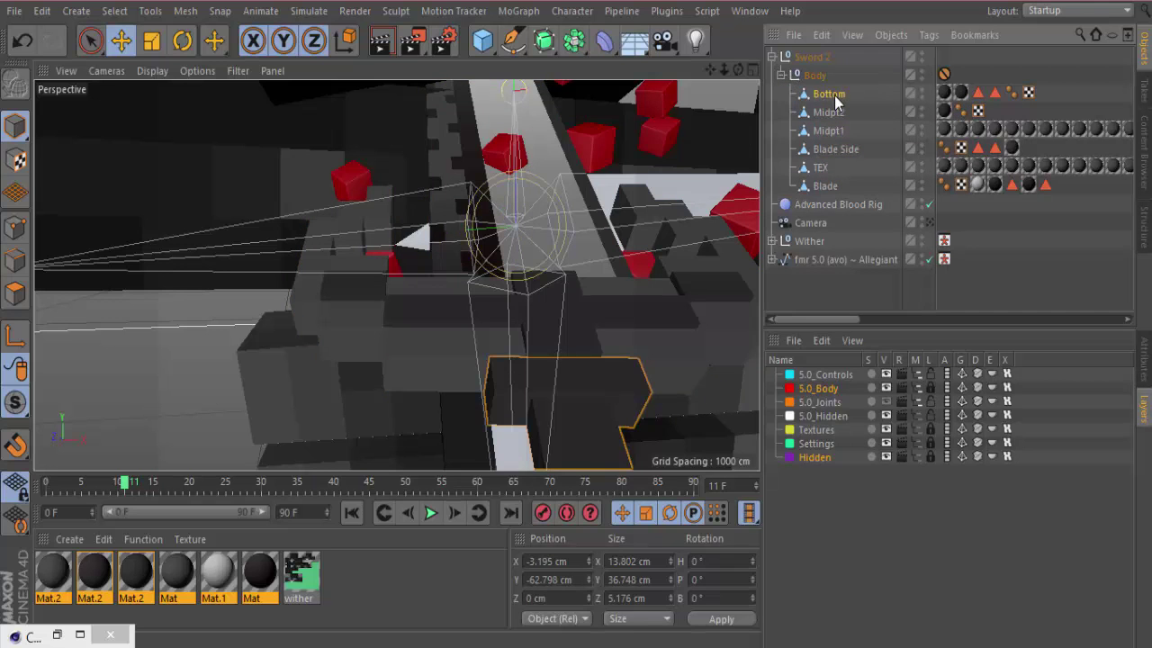
left_click(825, 184)
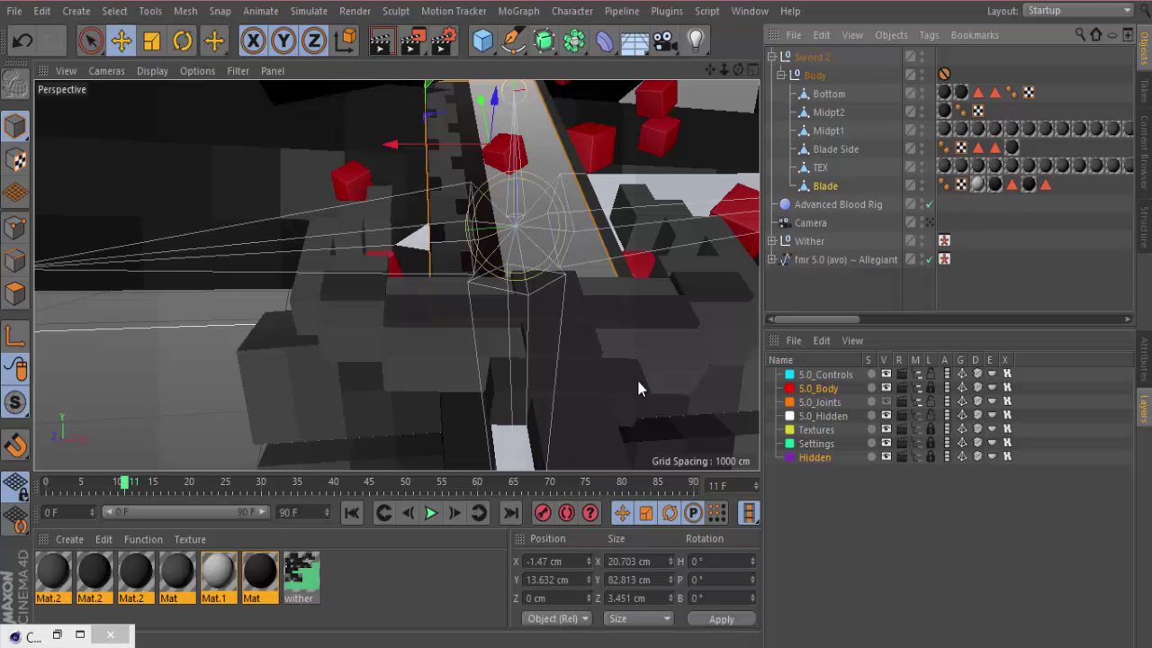
double_click(350, 575)
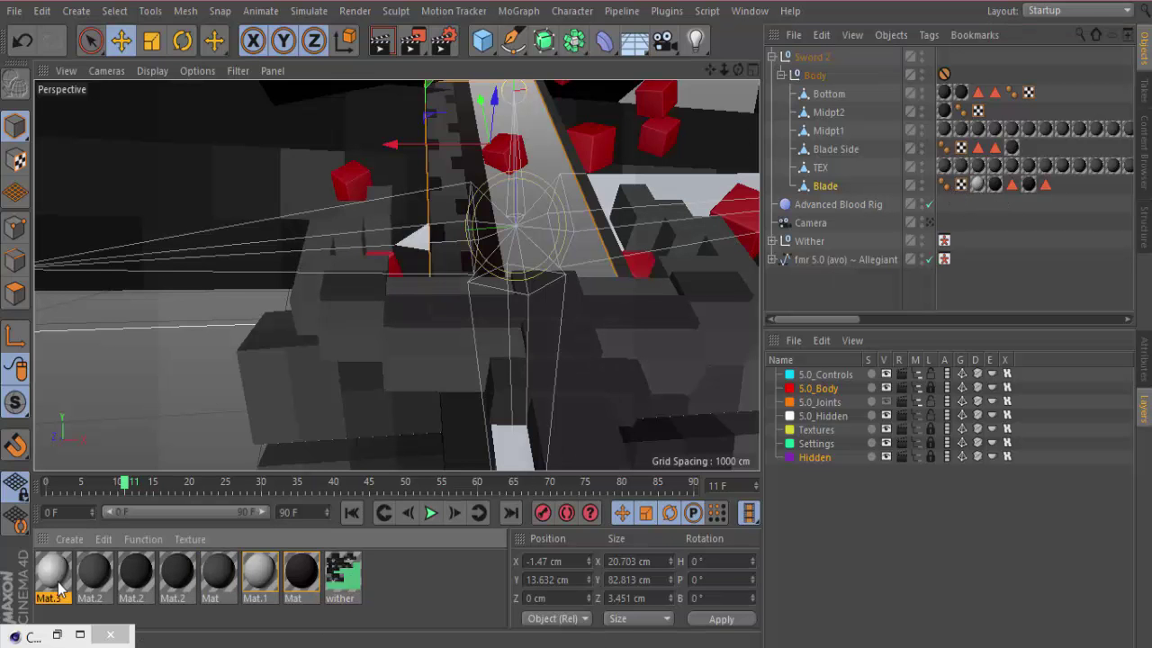
double_click(56, 580)
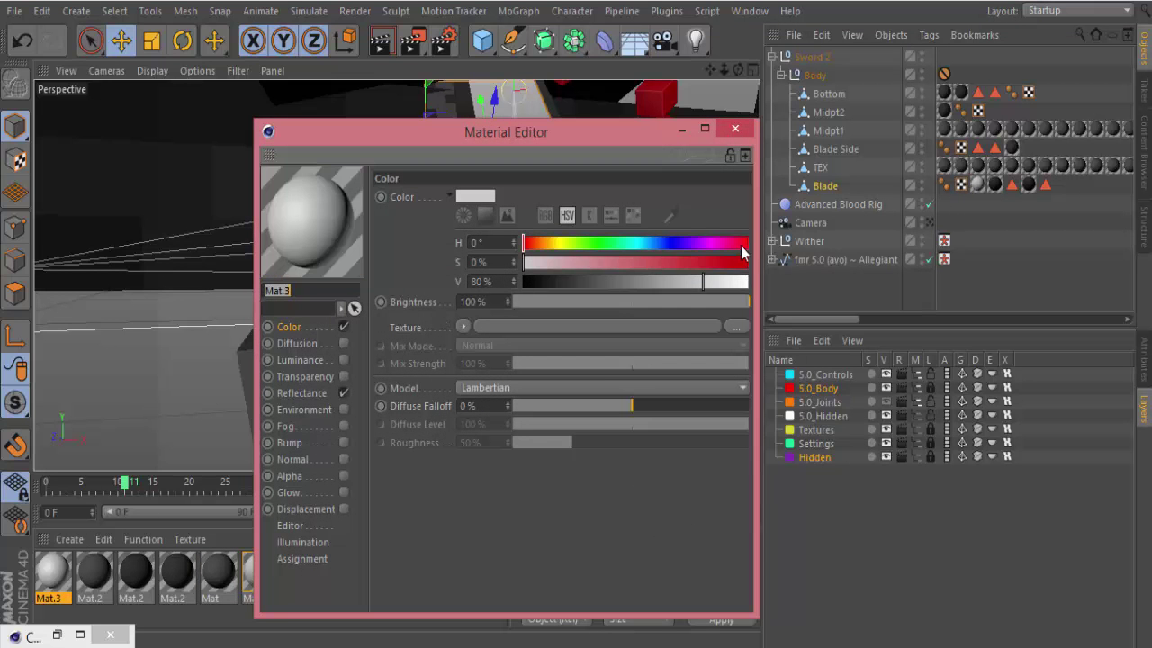
left_click(741, 245)
left_click(743, 261)
left_click(745, 281)
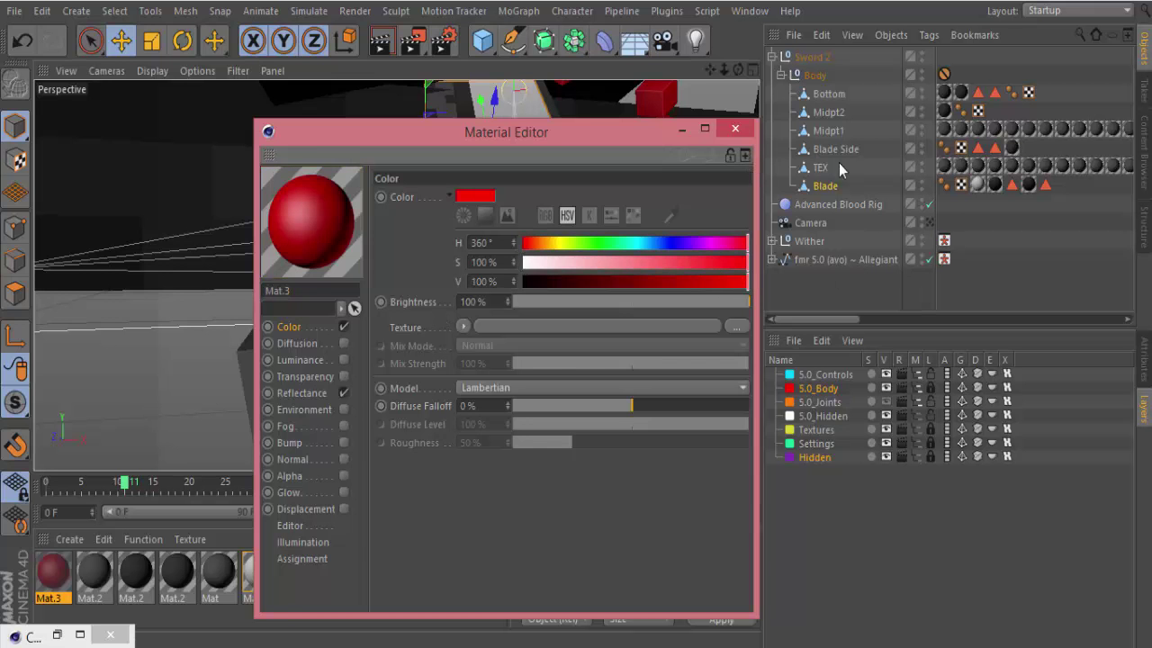
- Assign the new red material to the Blade part of Sword 2 in place of its light grey one
left_click(735, 128)
left_click_drag(51, 589, 986, 187)
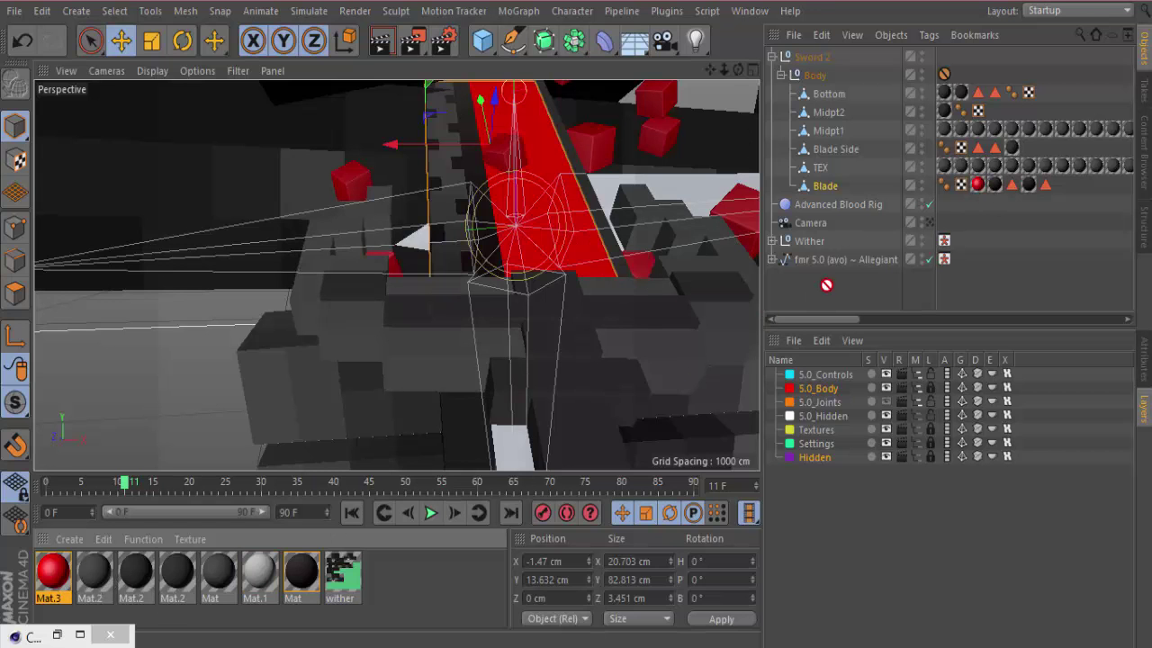
left_click_drag(826, 285, 42, 561)
mouse_move(726, 71)
left_mouse_down()
mouse_move(630, 77)
mouse_move(710, 71)
left_mouse_up()
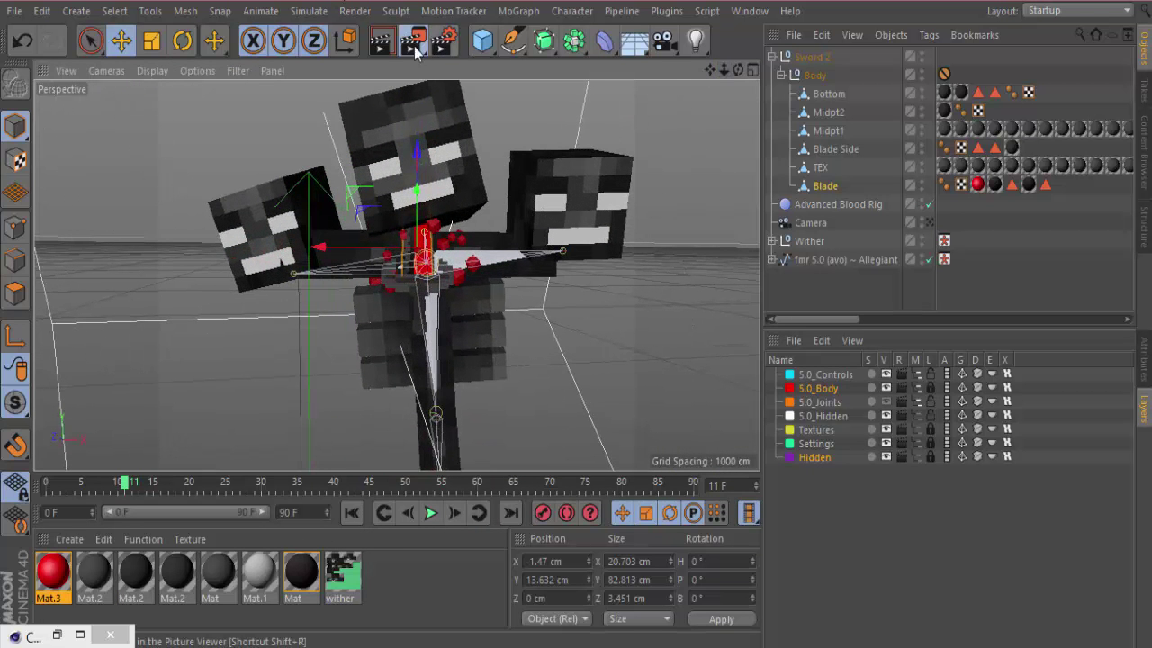
- Preview the Wither's heads and chest with an interactive render region drawn around them
left_click_drag(443, 39, 478, 75)
left_click_drag(258, 149, 621, 352)
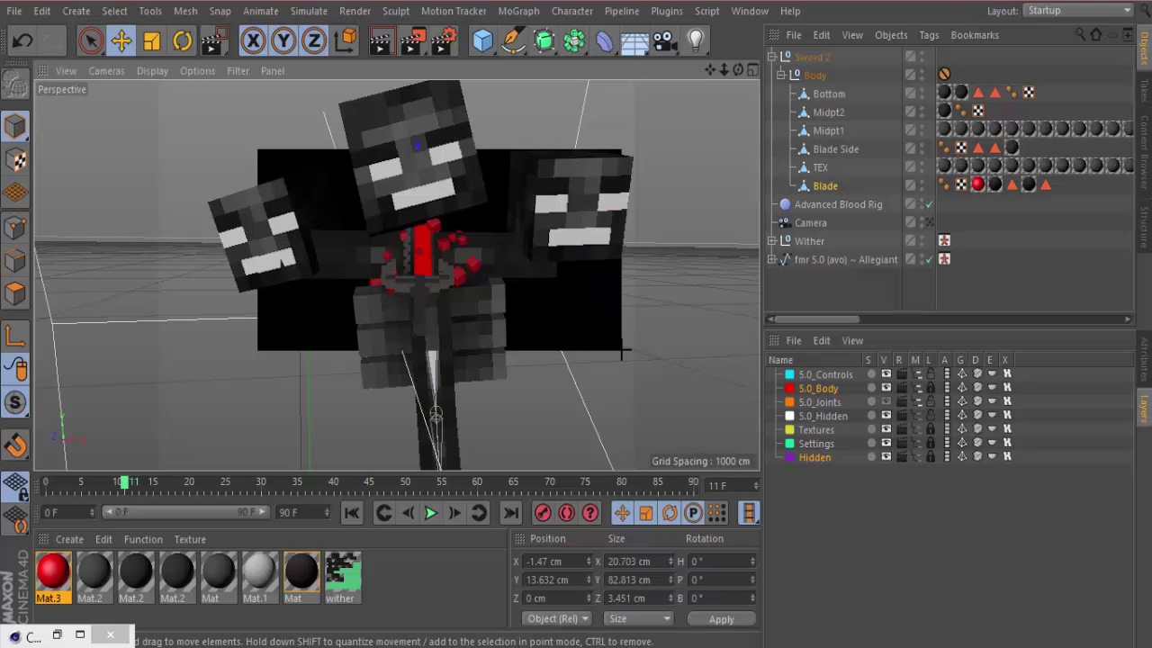
left_click(730, 241)
- Undo the red blade material, collapse the Sword 2 hierarchy and return to the scene camera's view
left_click_drag(737, 70, 919, 88)
key("ctrl+z")
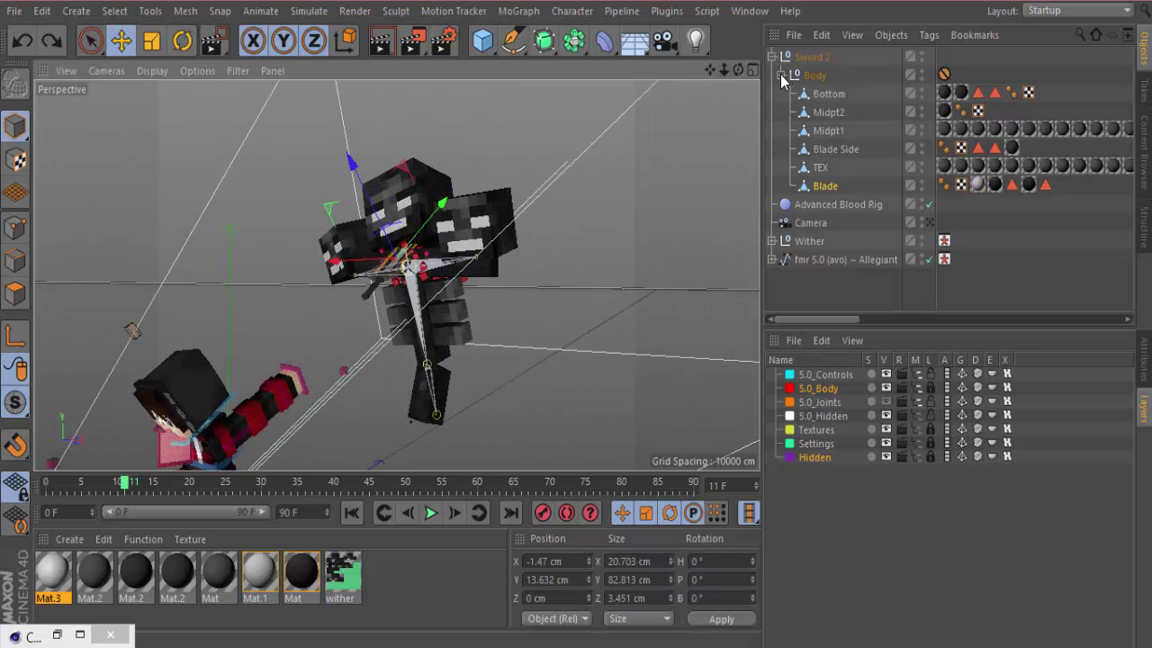
left_click(771, 57)
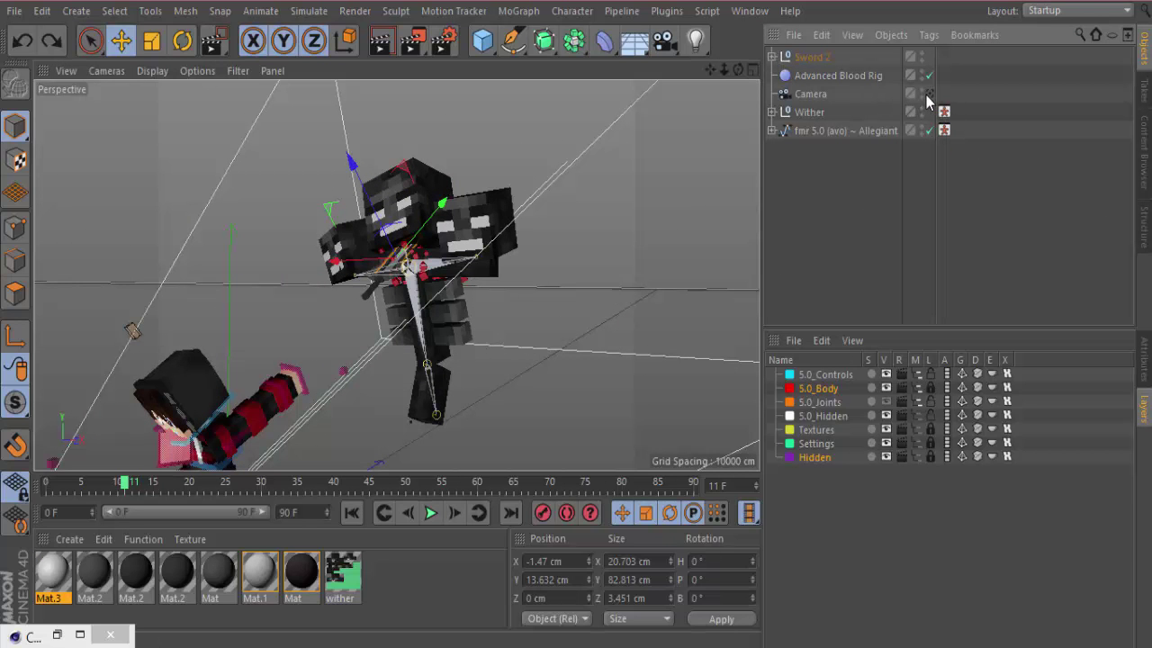
left_click(930, 94)
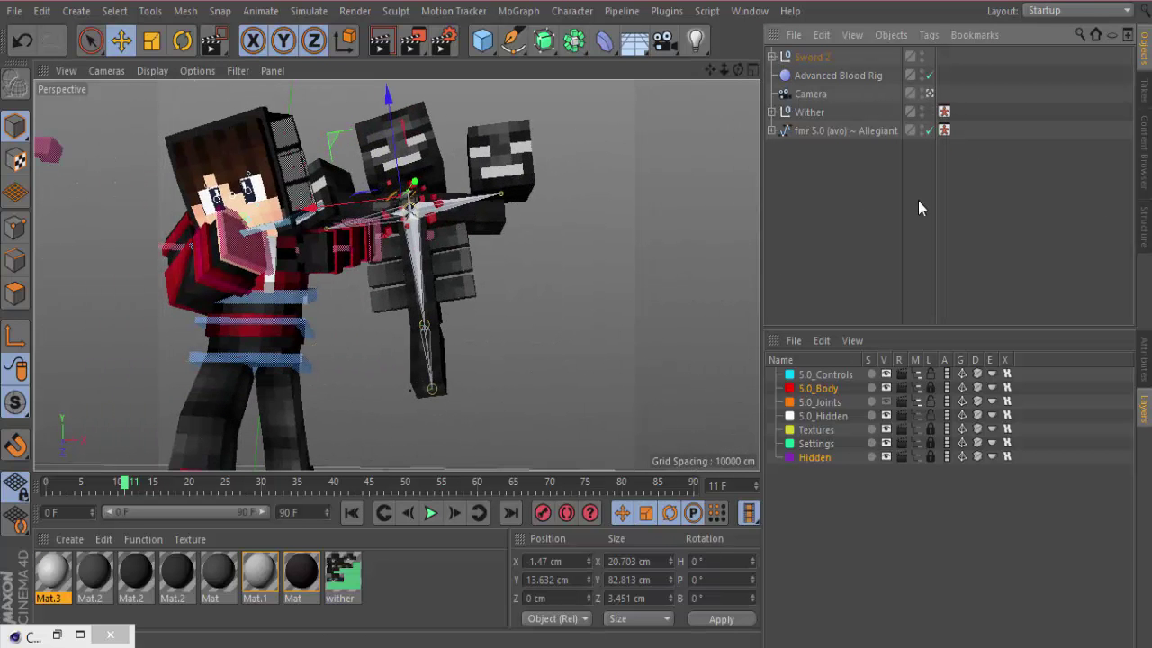
- Switch to the desktop and open the 250 Subs Rig Pack folder inside fiix.' > Banner
left_click(1051, 0)
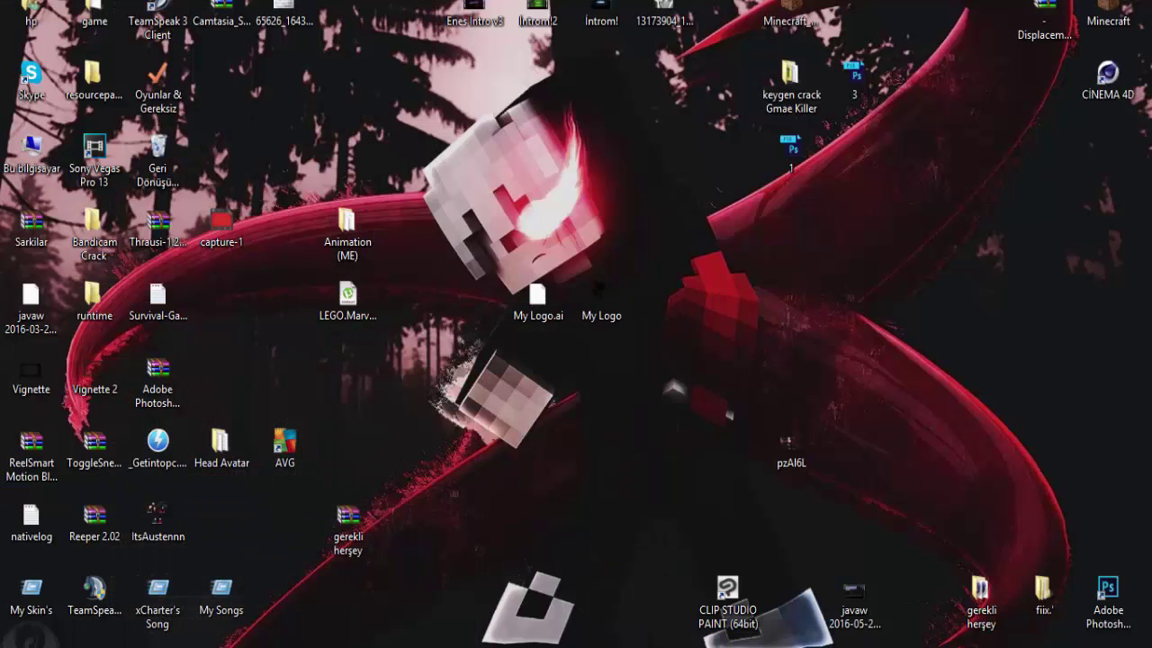
left_click(1027, 598)
double_click(1039, 594)
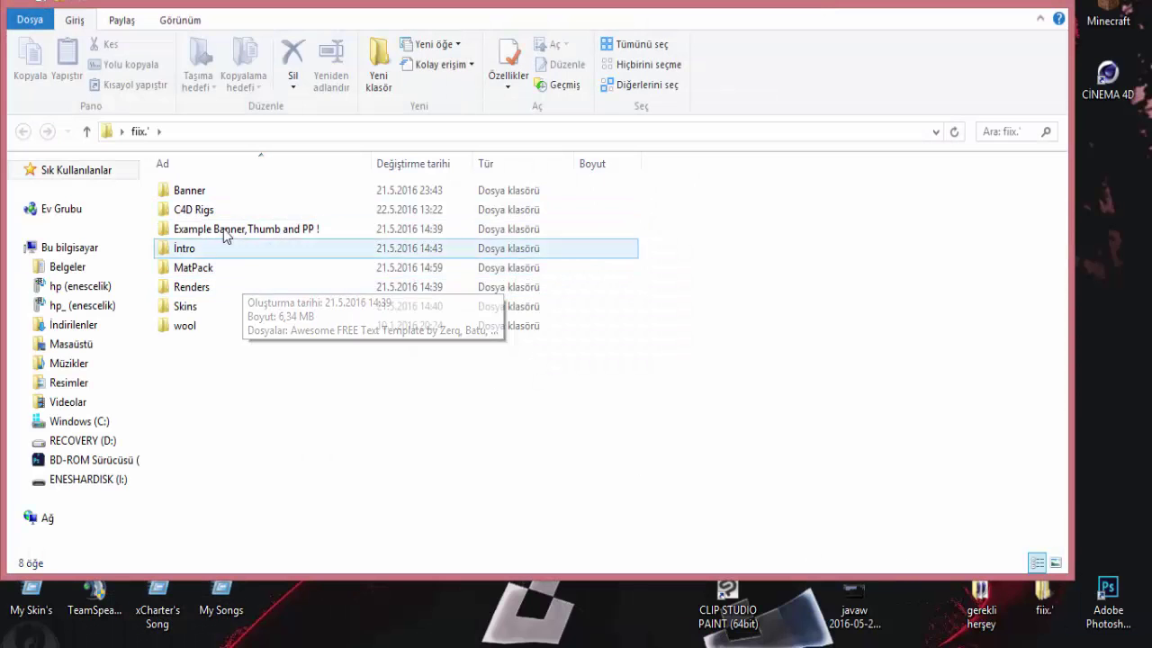
left_click(203, 196)
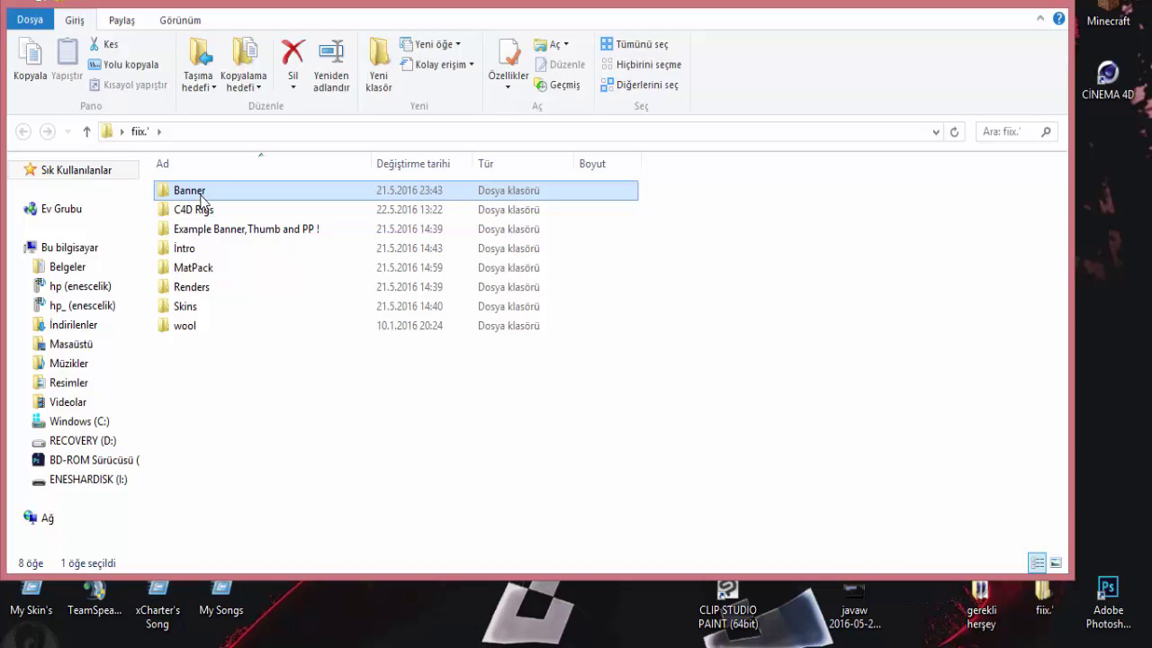
double_click(253, 193)
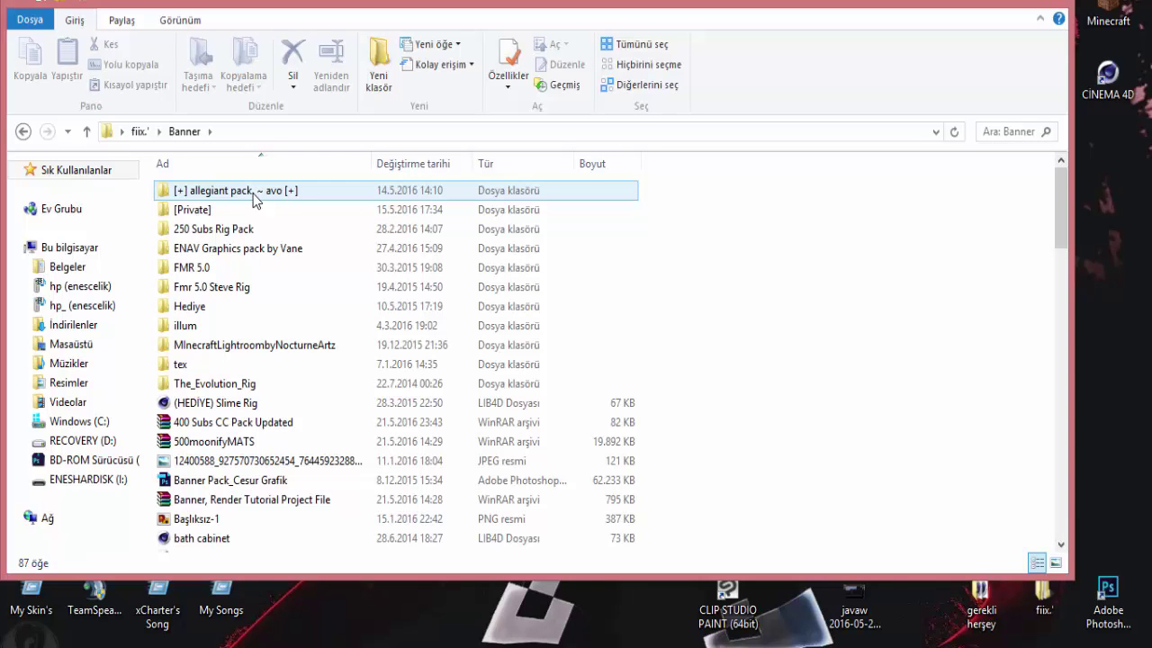
double_click(265, 228)
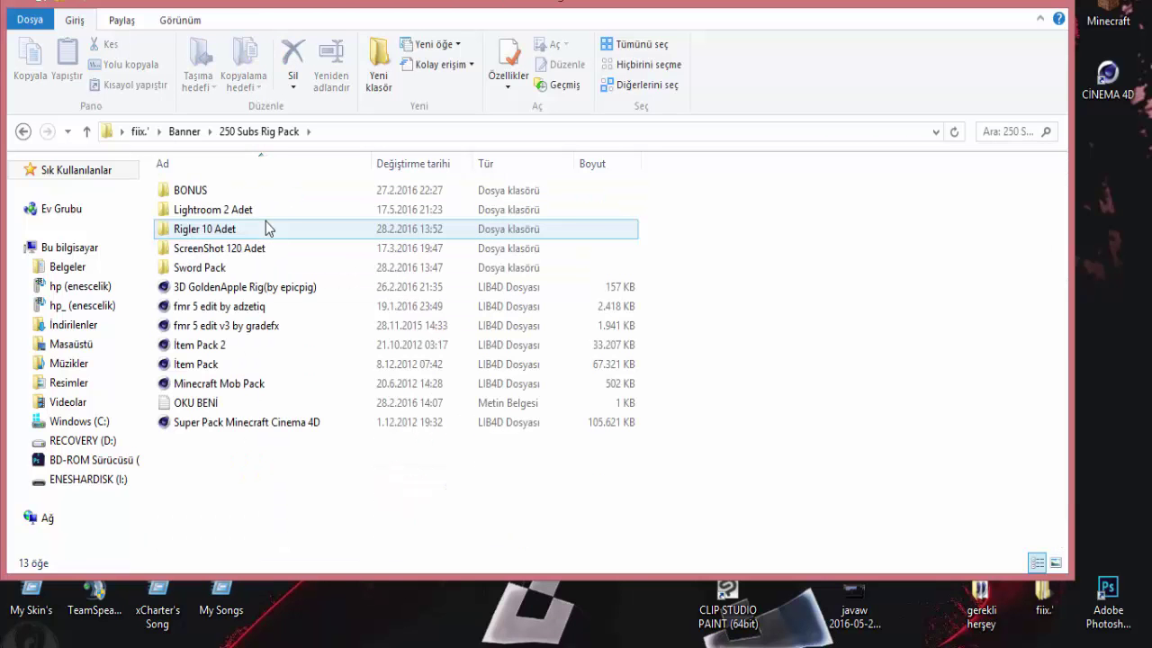
- Open the Edited Lightroom by Yuska scene from the Lightroom 2 Adet folder of the 250 Subs Rig Pack
left_click(24, 132)
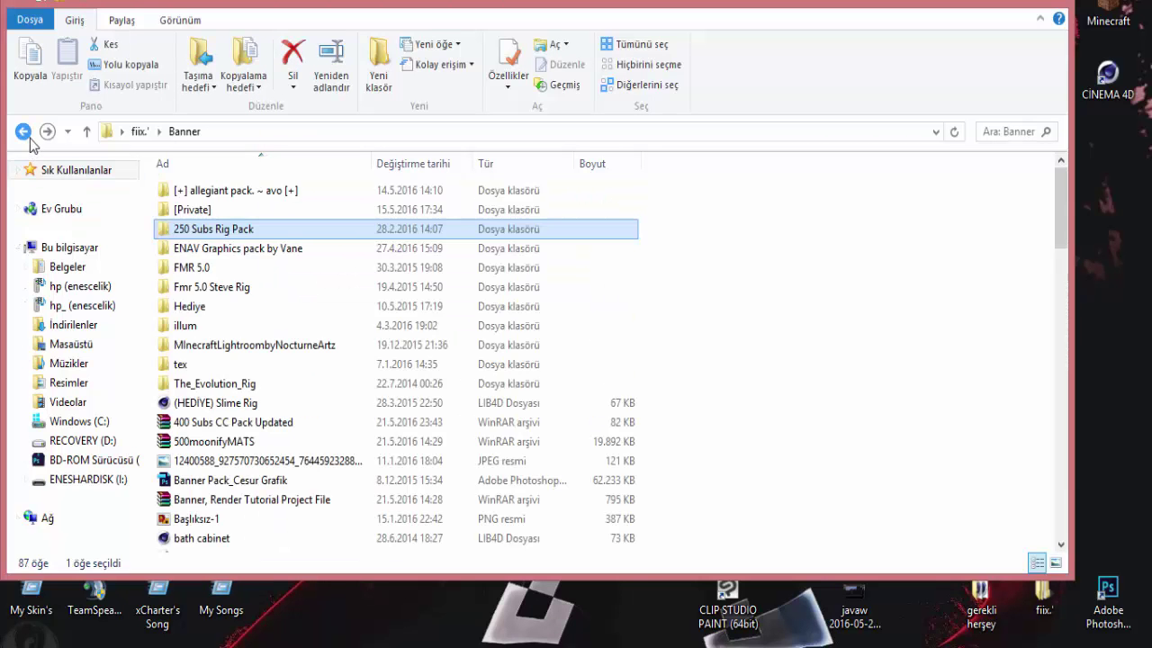
double_click(243, 231)
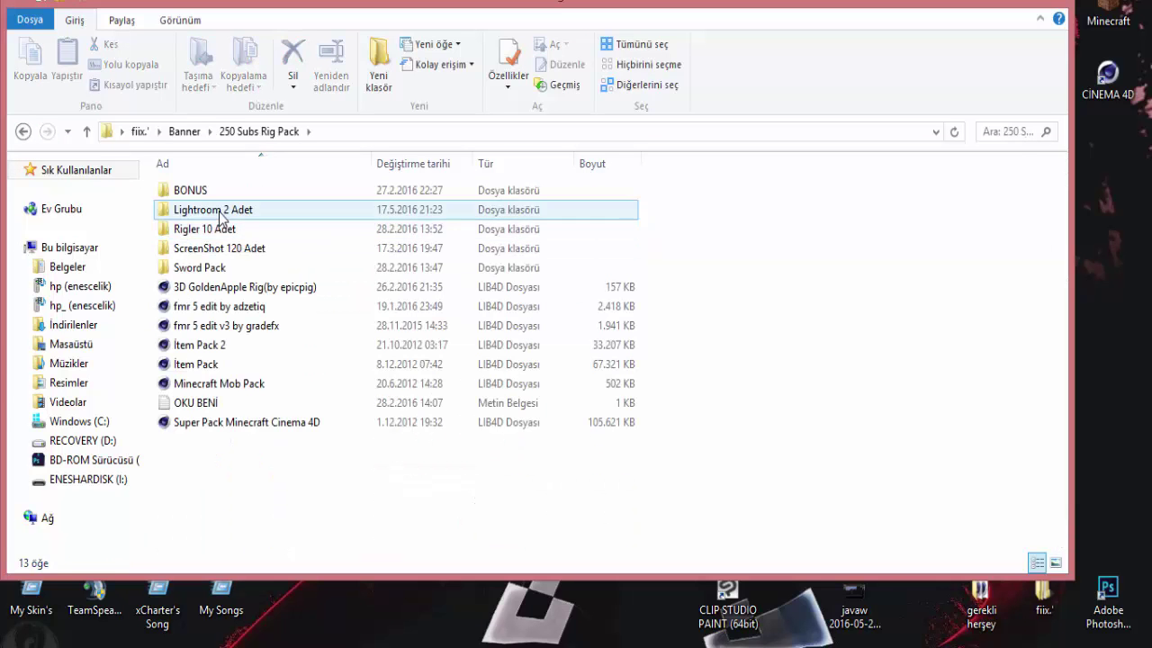
double_click(220, 211)
double_click(222, 211)
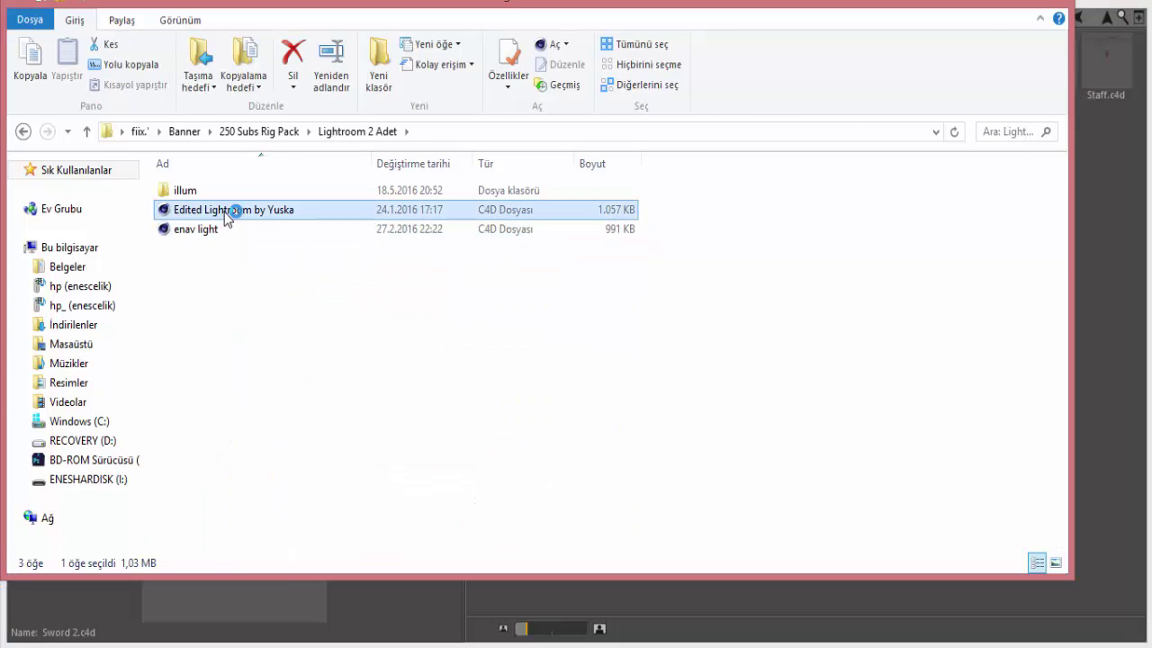
- Copy all objects from the Wither and character scene and paste them into the Edited Lightroom by Yuska scene
left_click(999, 1)
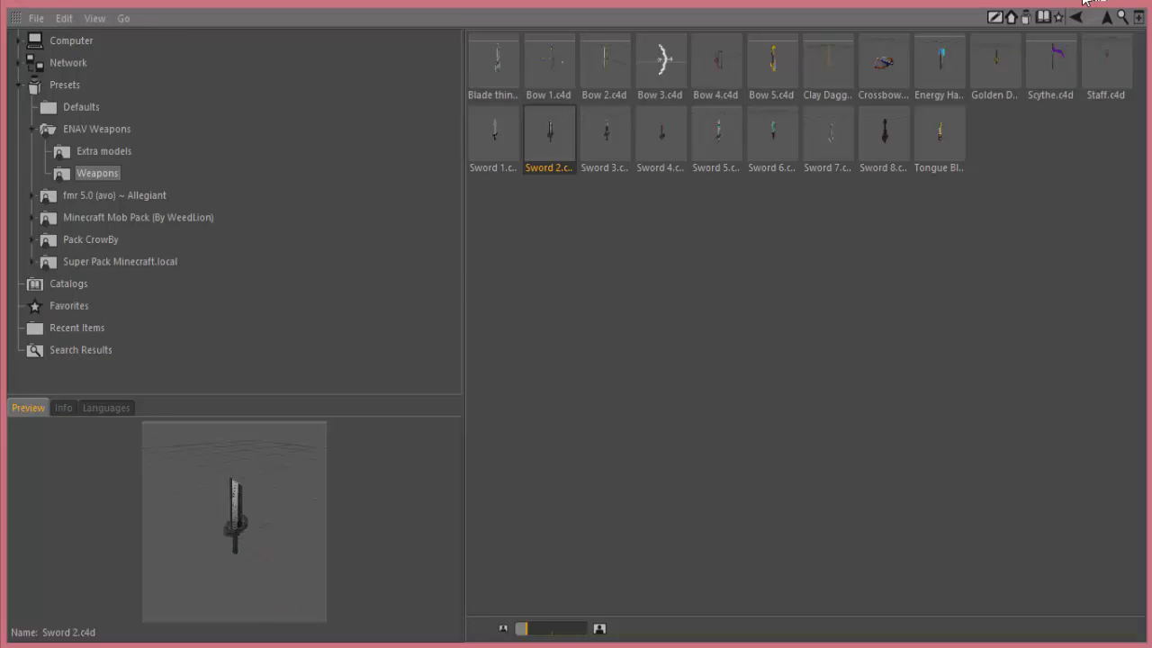
left_click(1083, 1)
left_click(749, 11)
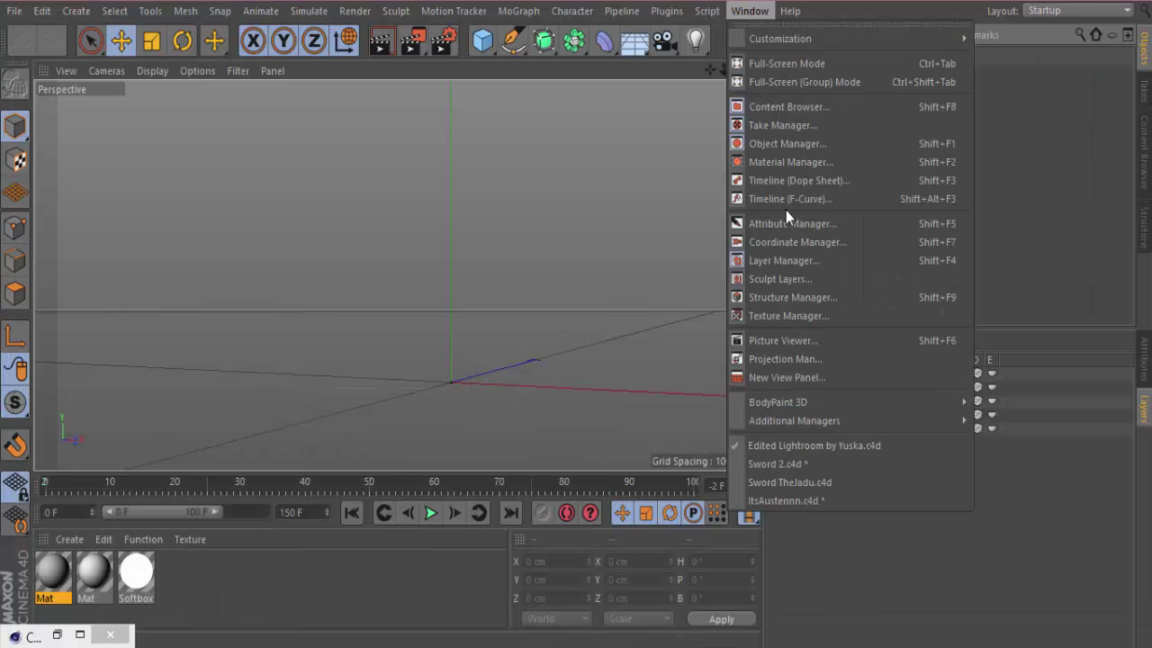
left_click(782, 500)
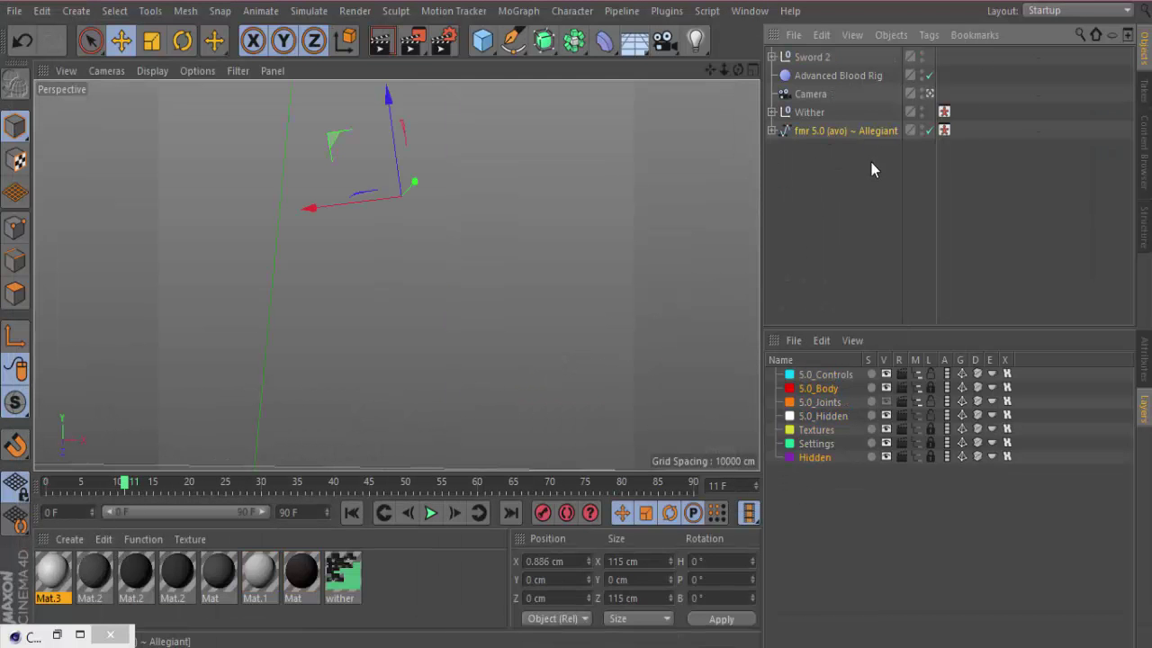
left_click(750, 11)
left_click(803, 440)
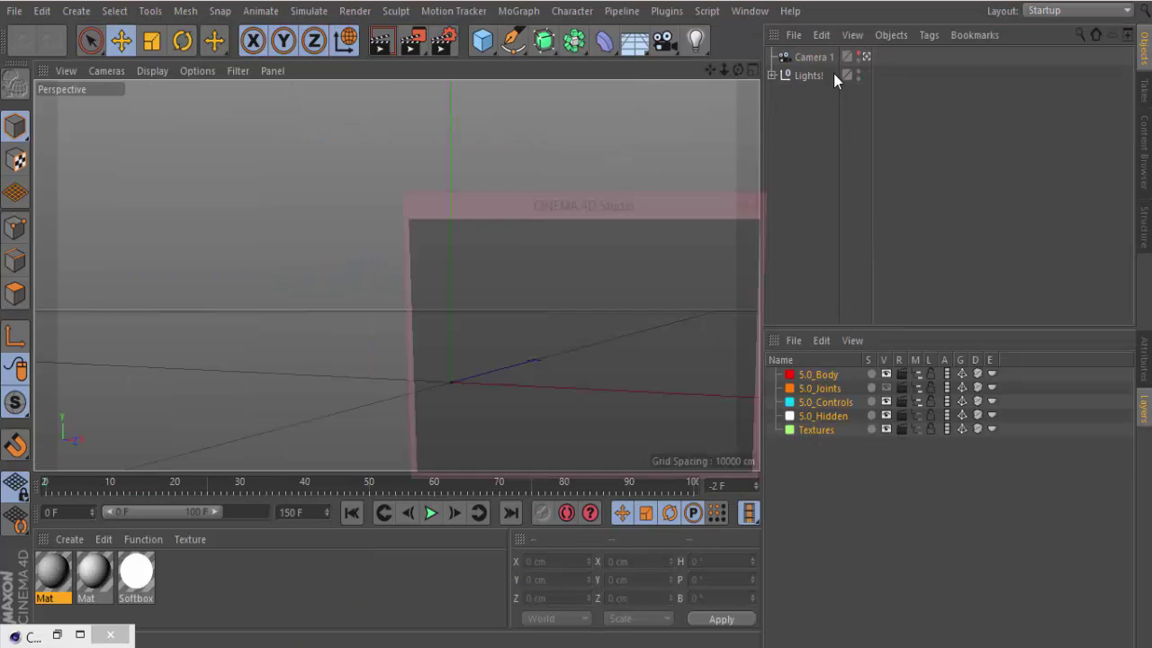
left_click(640, 468)
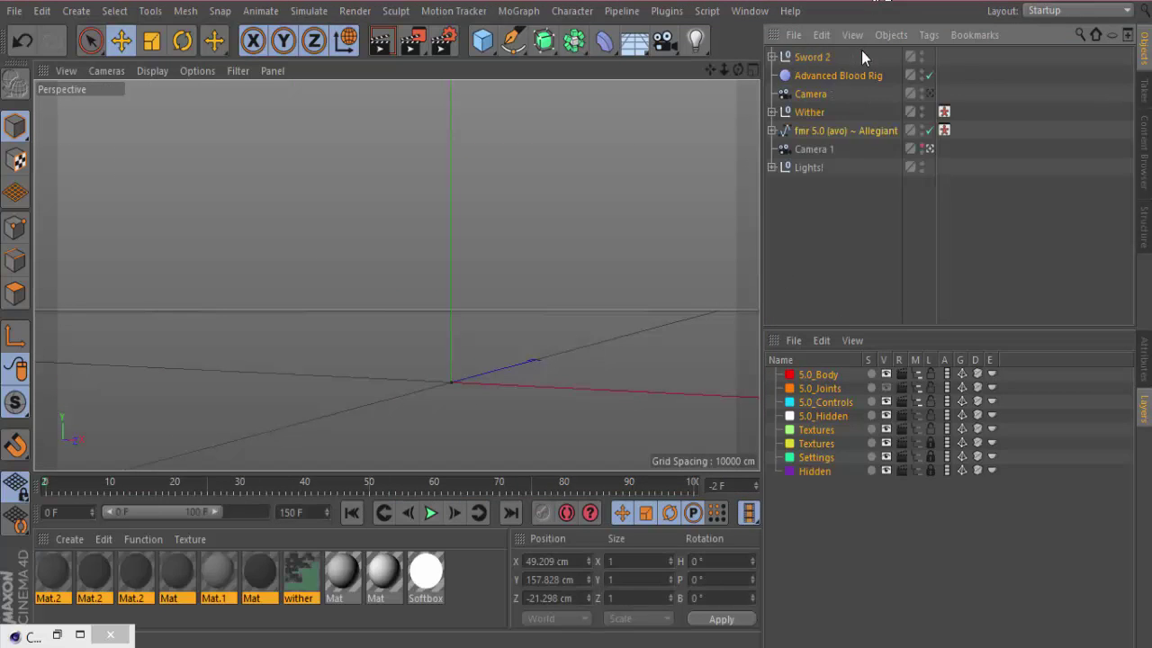
- Look through the pasted Camera instead of Camera 1 and pull the framing back to show more of both characters
left_click(932, 150)
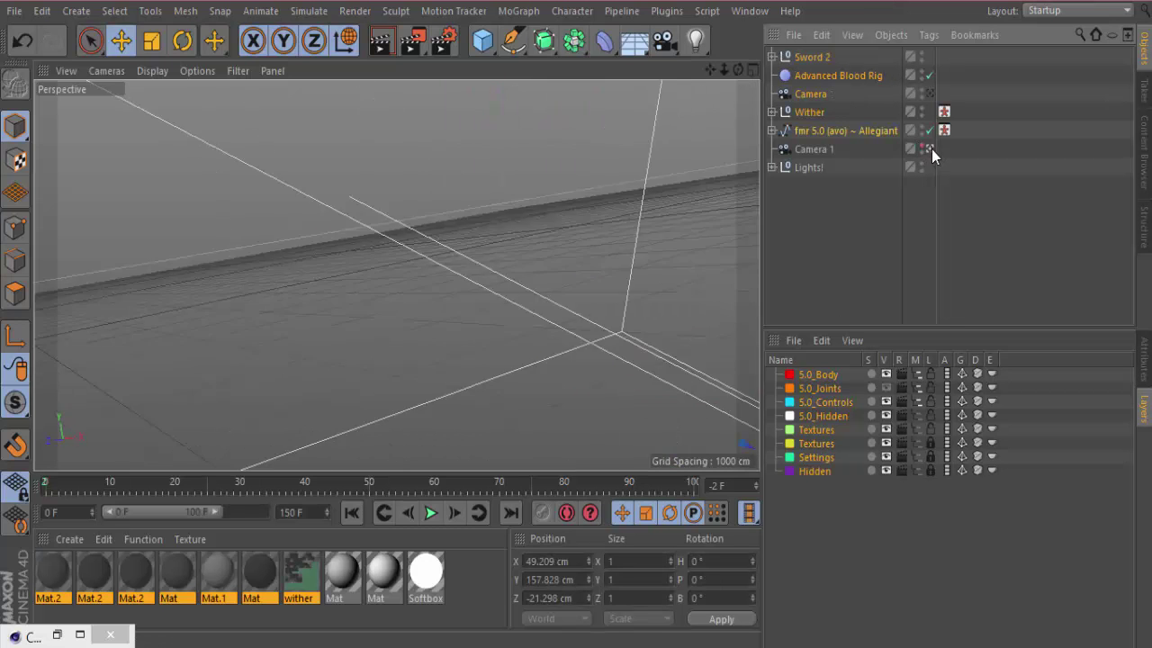
left_click(928, 94)
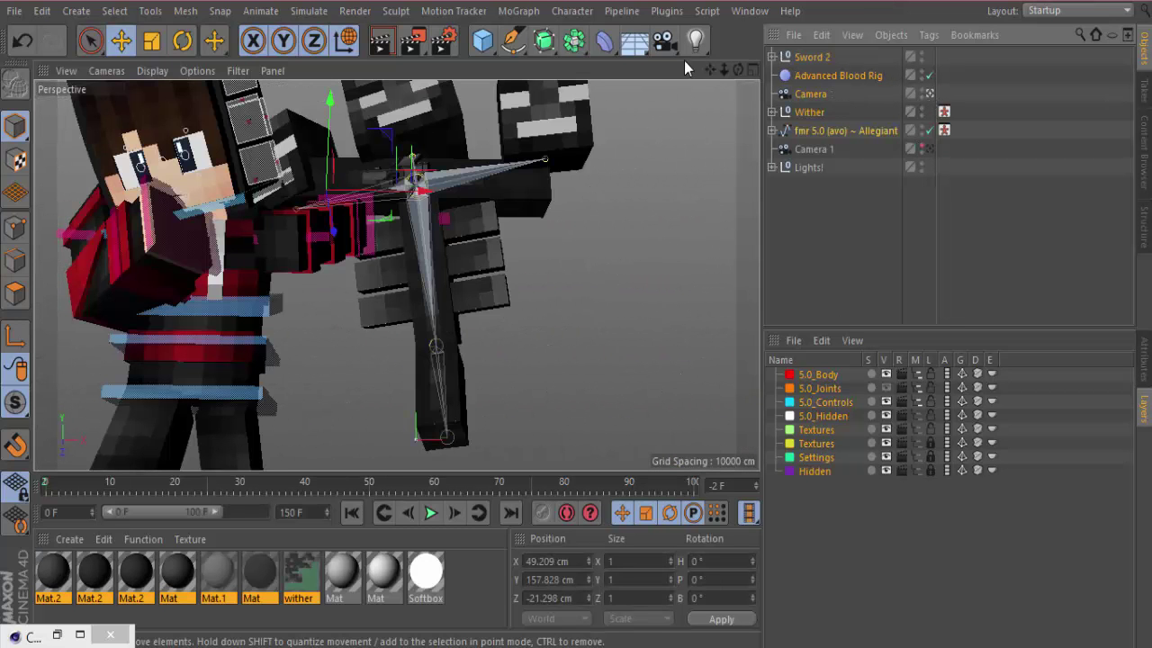
left_click_drag(724, 69, 746, 76)
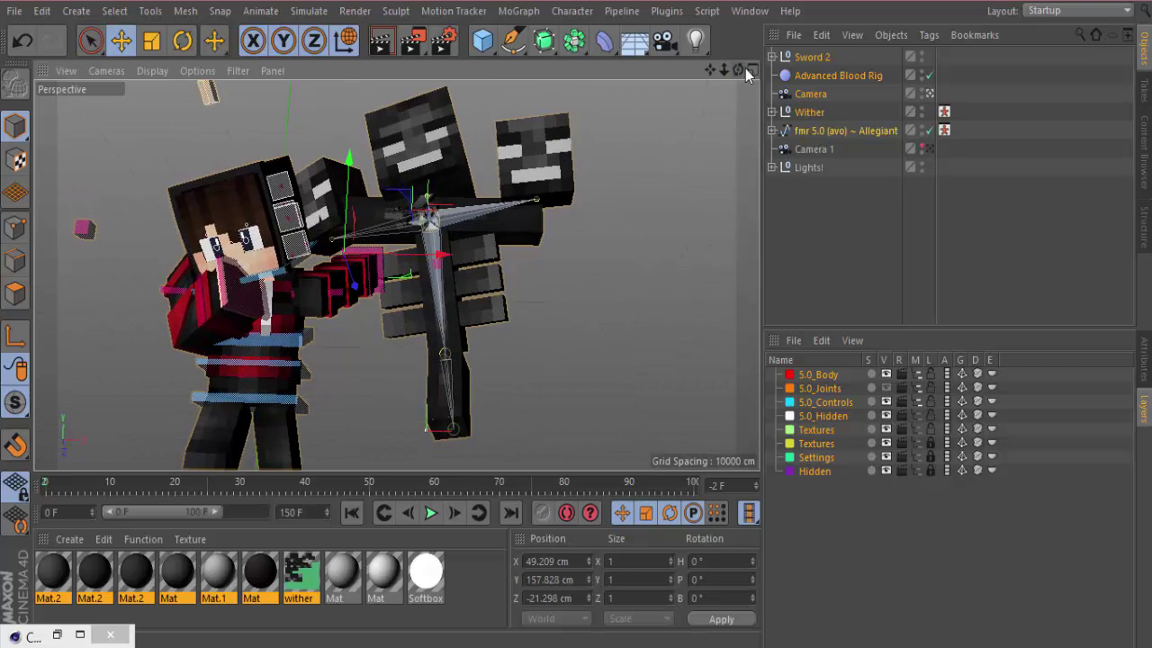
- Select the Advanced Blood Rig and play the animation, stopping at frame 7 to emit blood from the Wither's chest
left_click(832, 76)
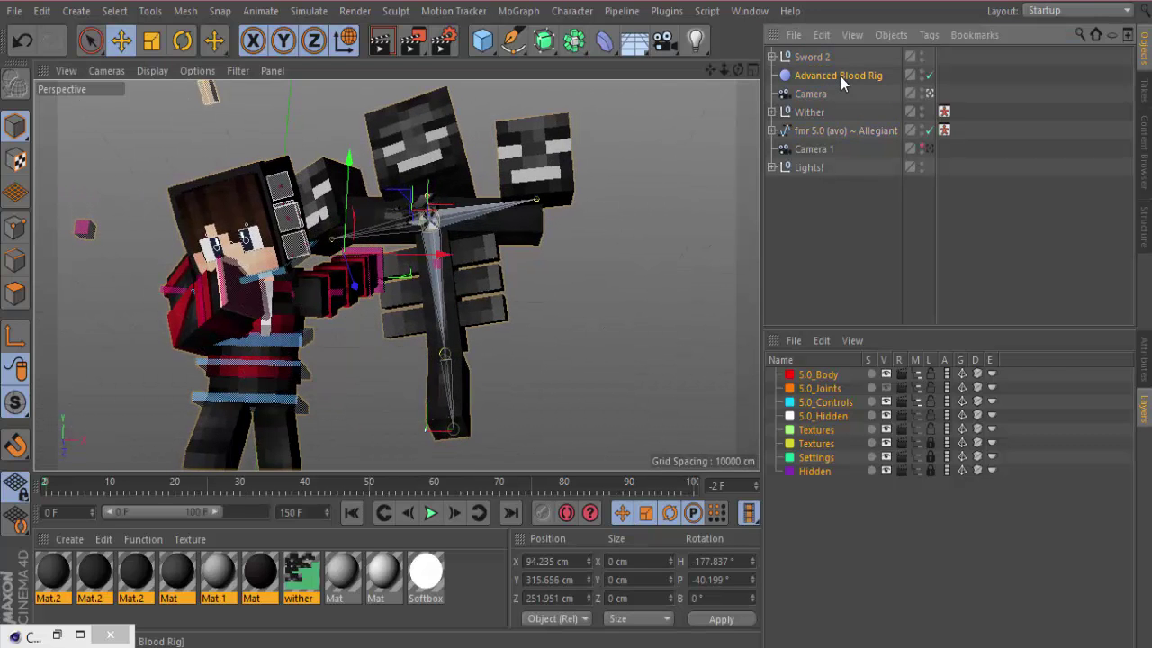
left_click(431, 516)
left_click(432, 513)
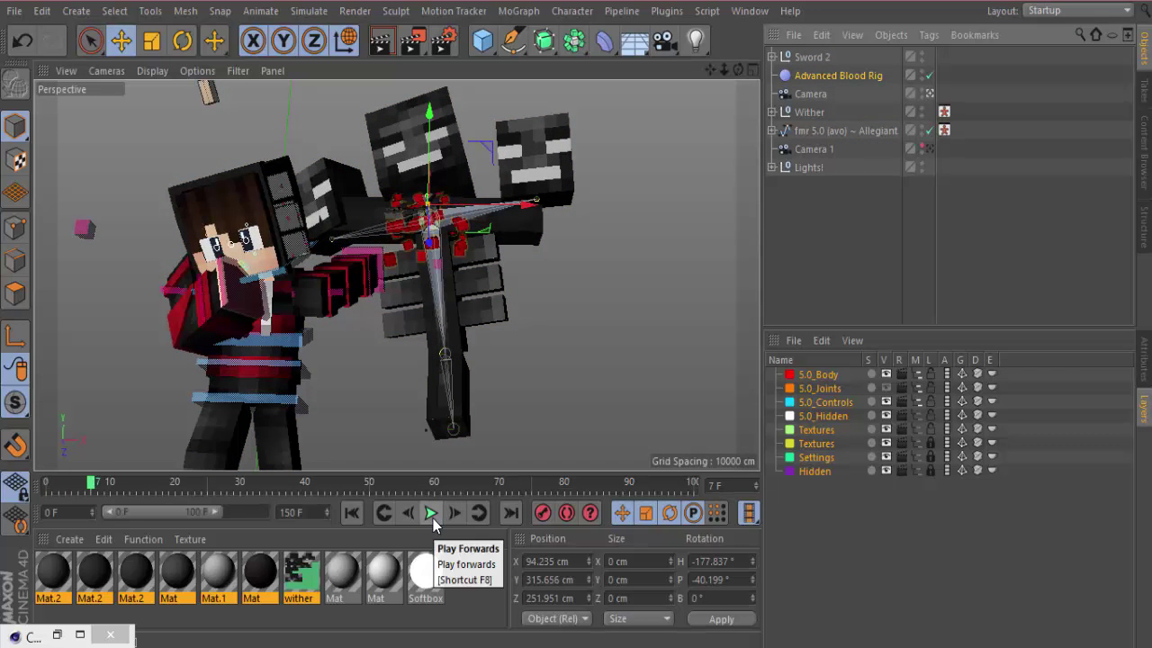
- Preview the lightroom lighting by rendering the whole camera view, stopping the render before it completes
left_click(385, 48)
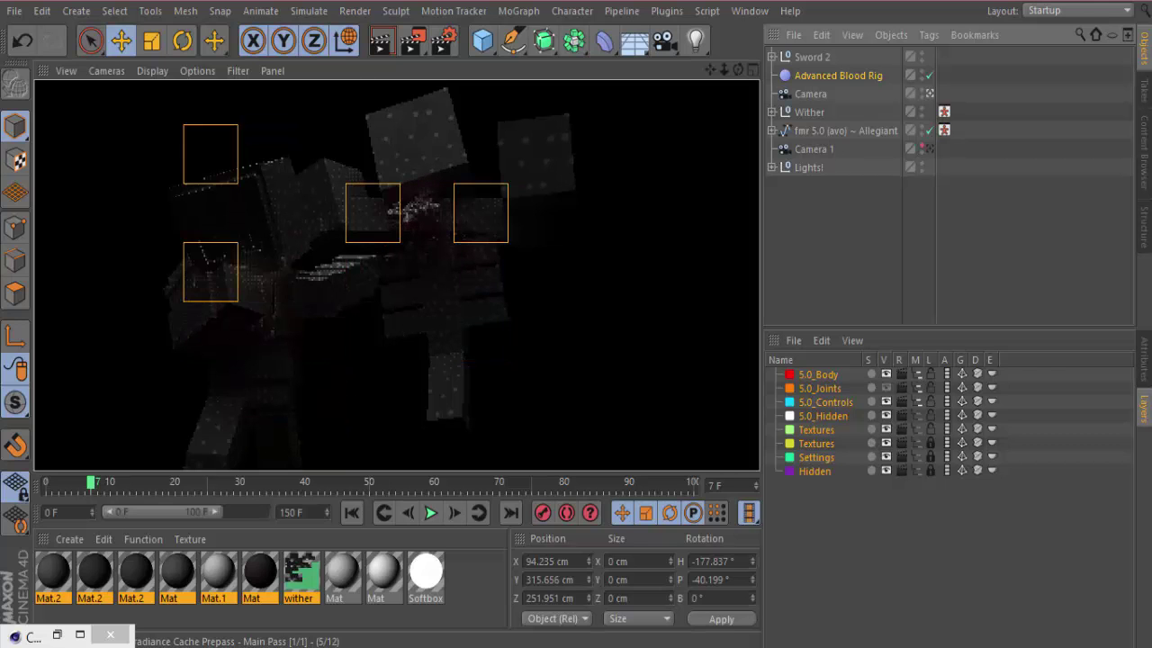
left_click(235, 647)
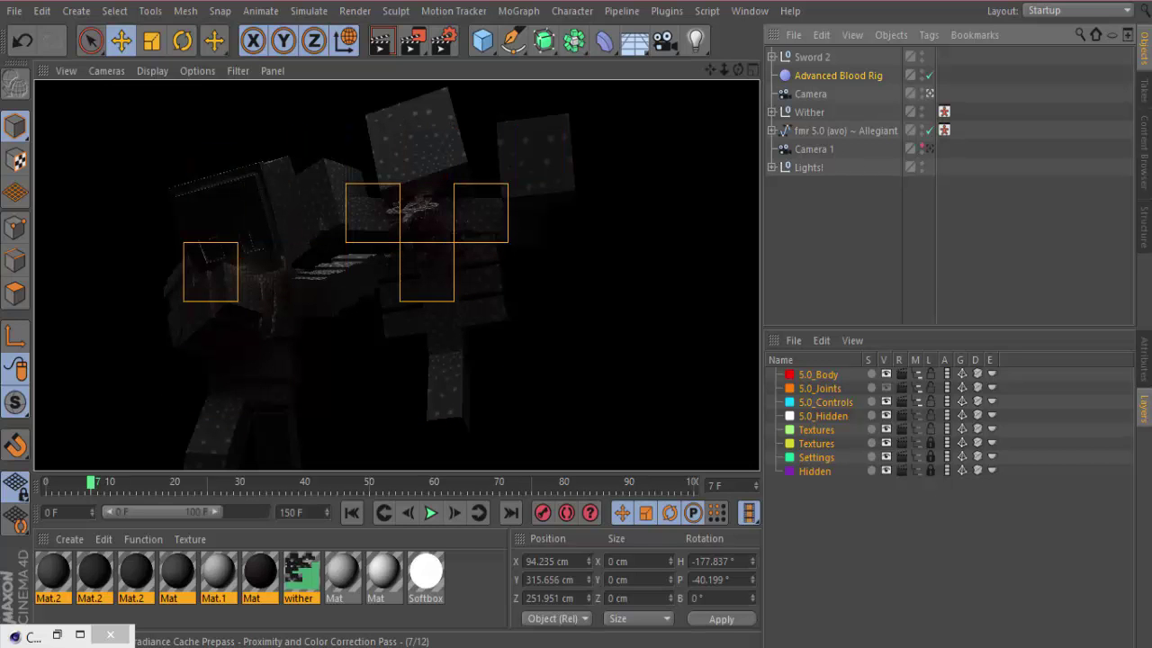
mouse_move(225, 646)
left_click(224, 599)
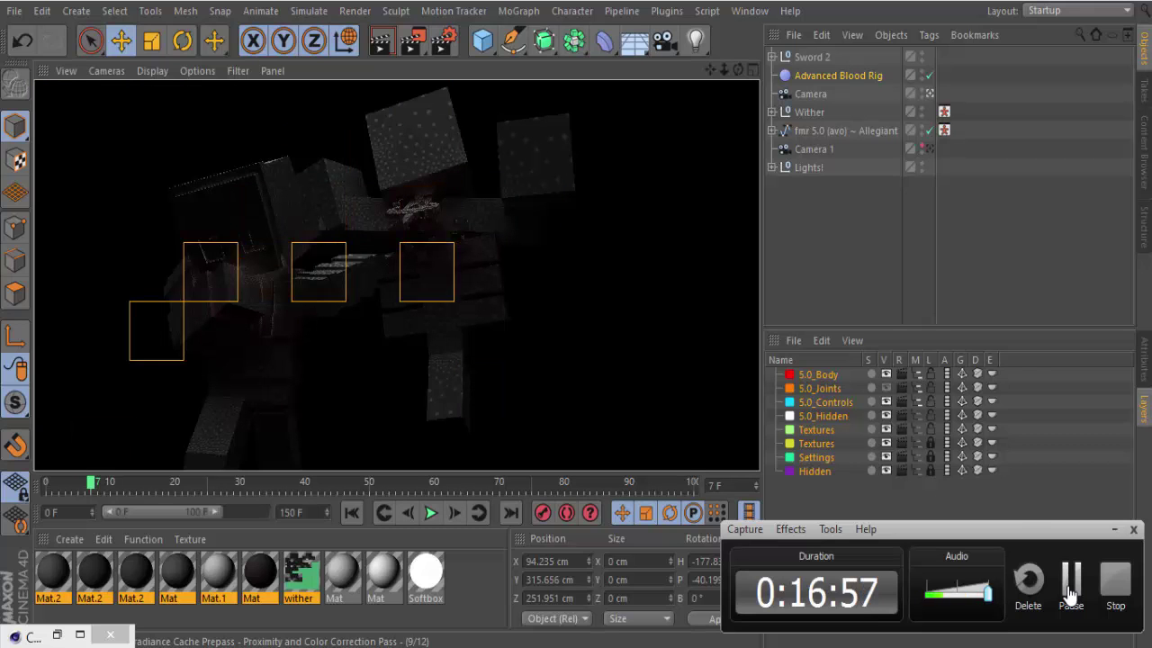
left_click(641, 310)
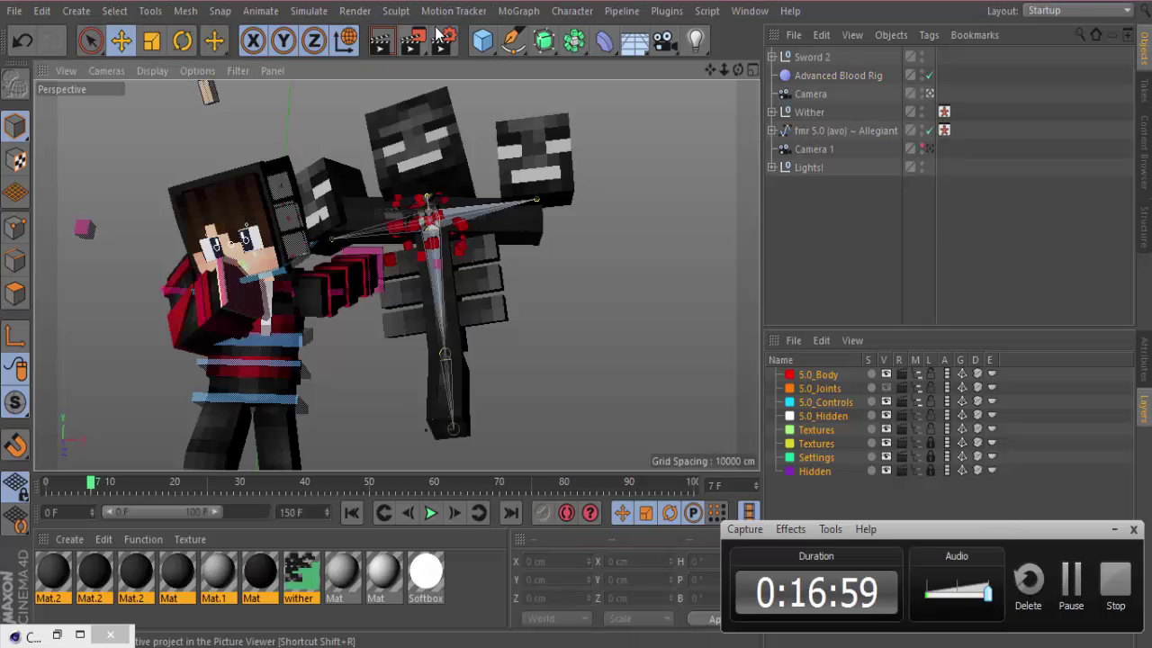
- Test-render a region over the Wither's heads and upper body, cancel it and undo the accidental move of the Wither's head
left_click_drag(412, 40, 479, 72)
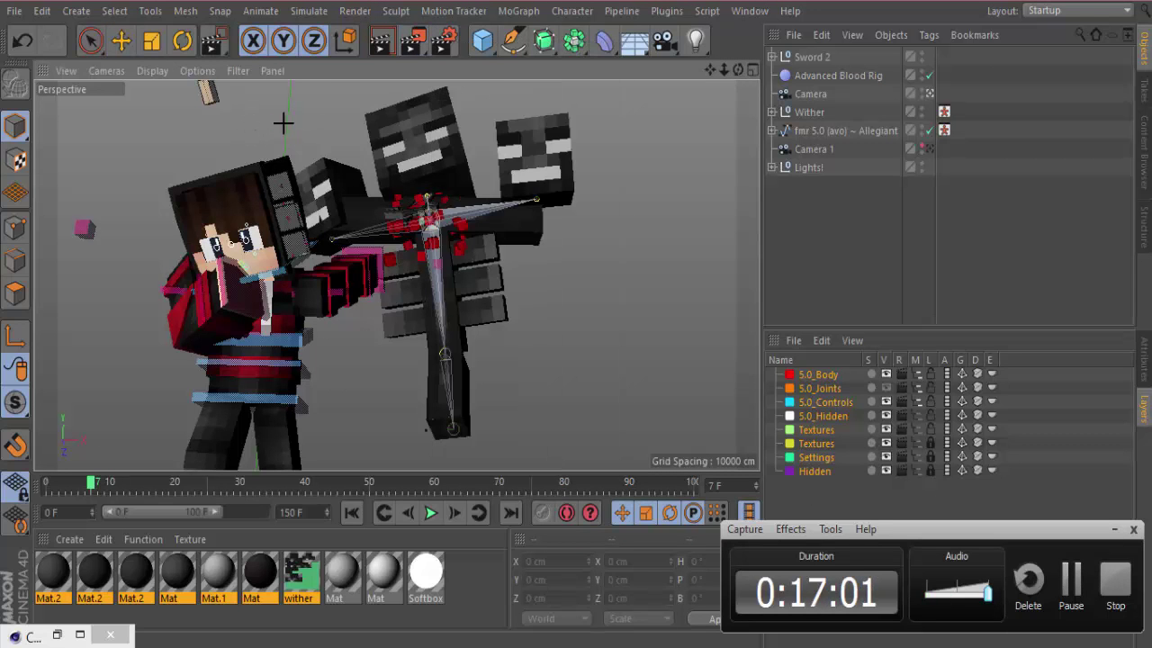
left_click_drag(285, 109, 529, 274)
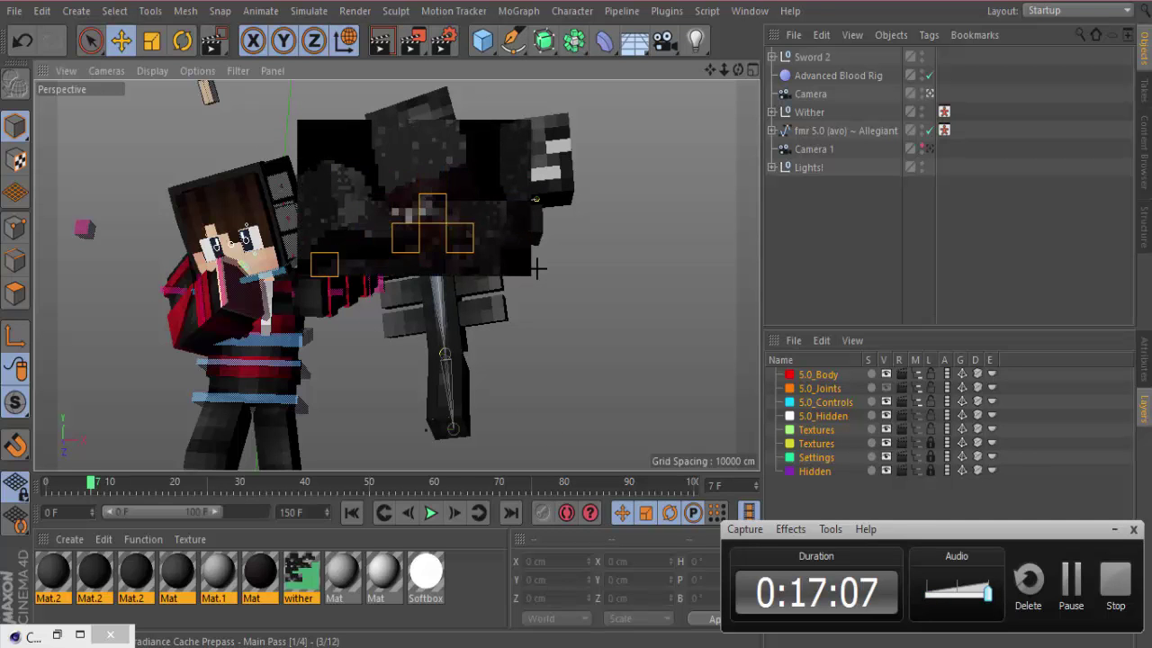
key("Escape")
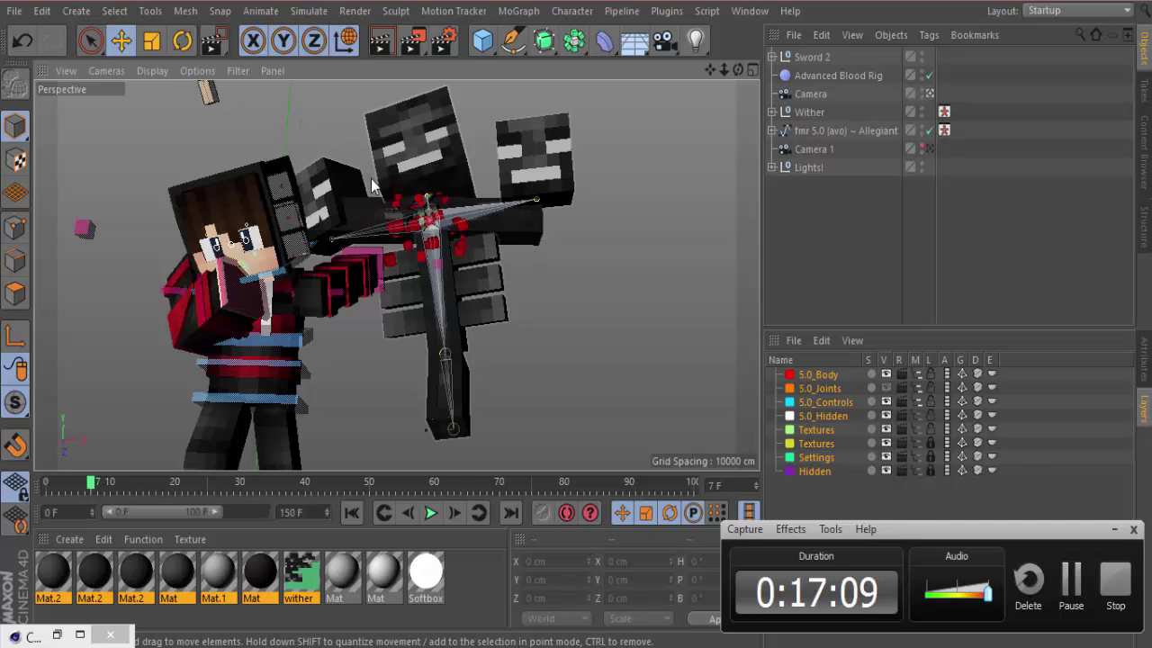
left_click_drag(353, 180, 399, 178)
key("ctrl+z")
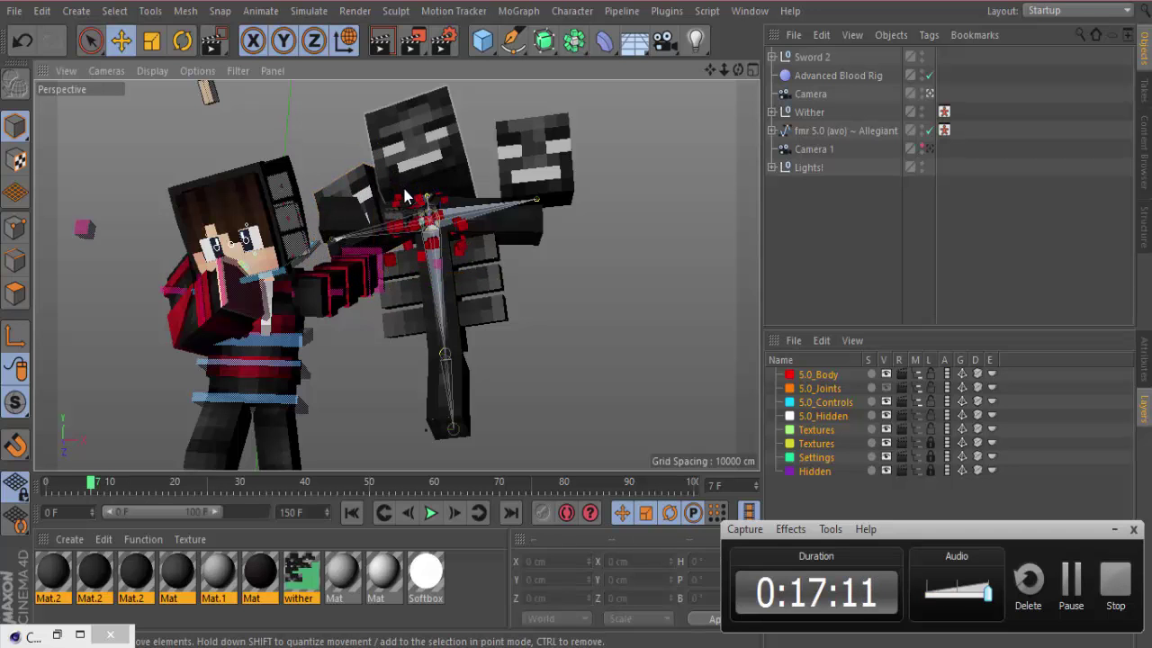
- Test-render a smaller region around the blood and sword on the Wither's chest
left_click_drag(415, 46, 468, 65)
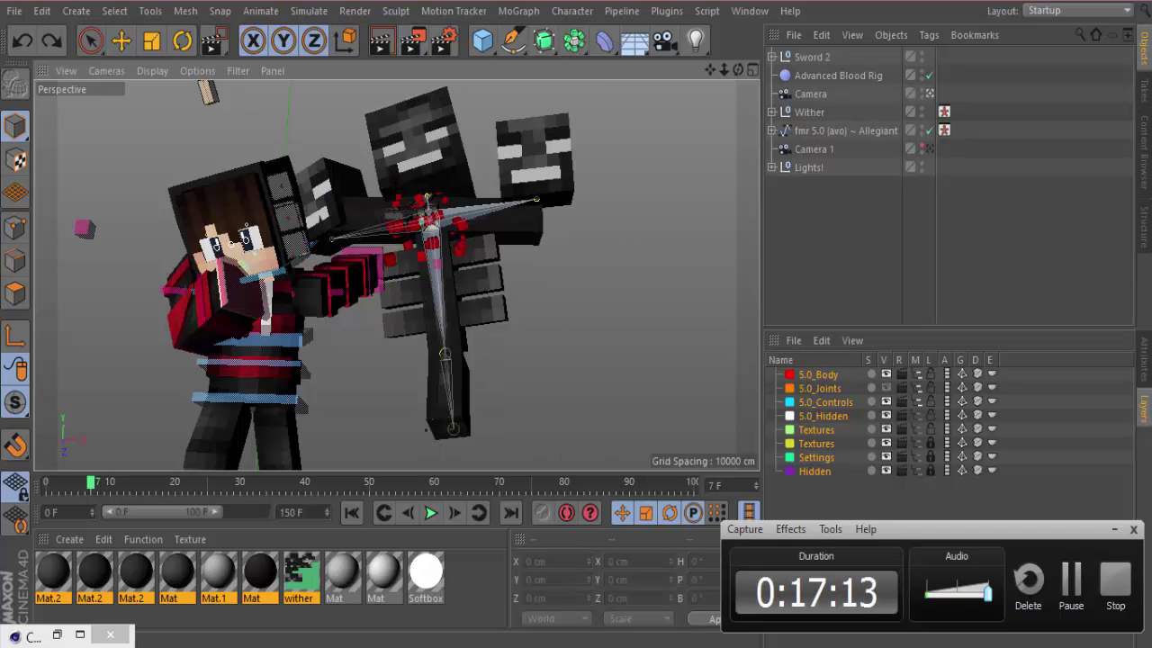
left_click_drag(359, 173, 492, 268)
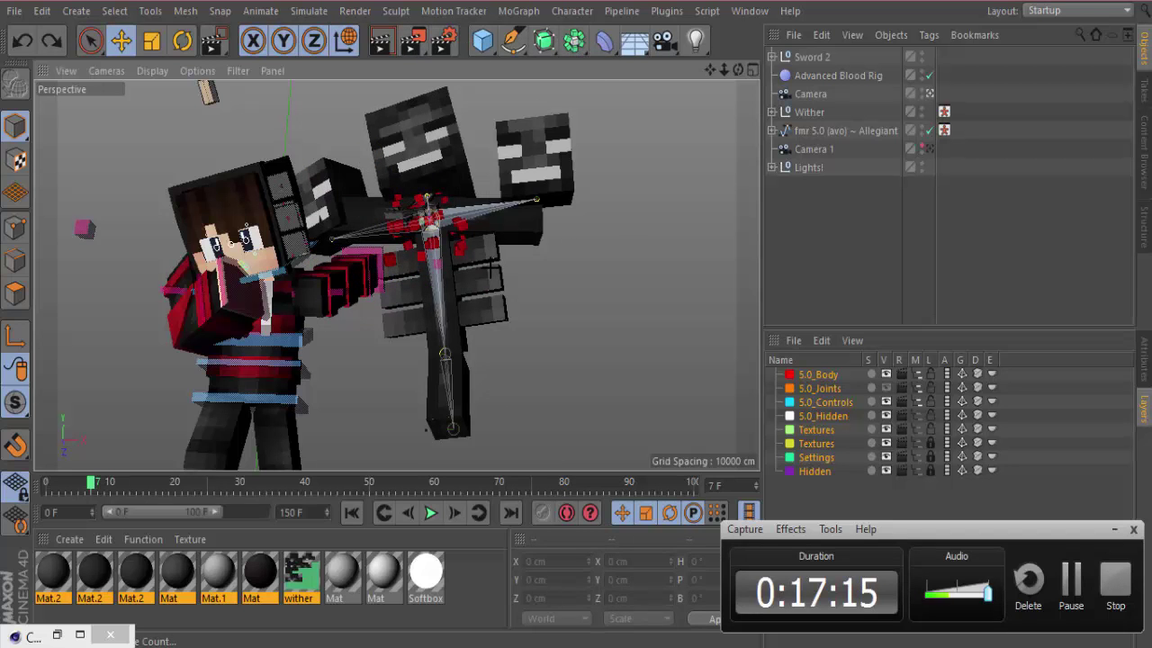
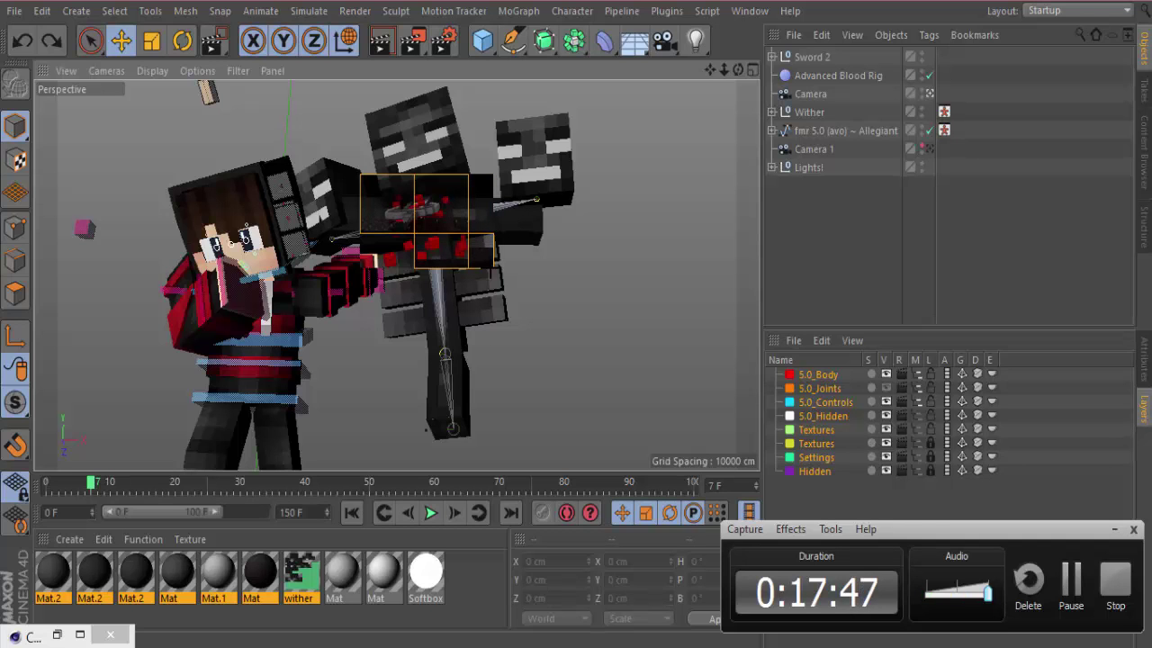
- Open and close the render settings, render the scene to the Picture Viewer and fit the whole image in its view
left_click(442, 38)
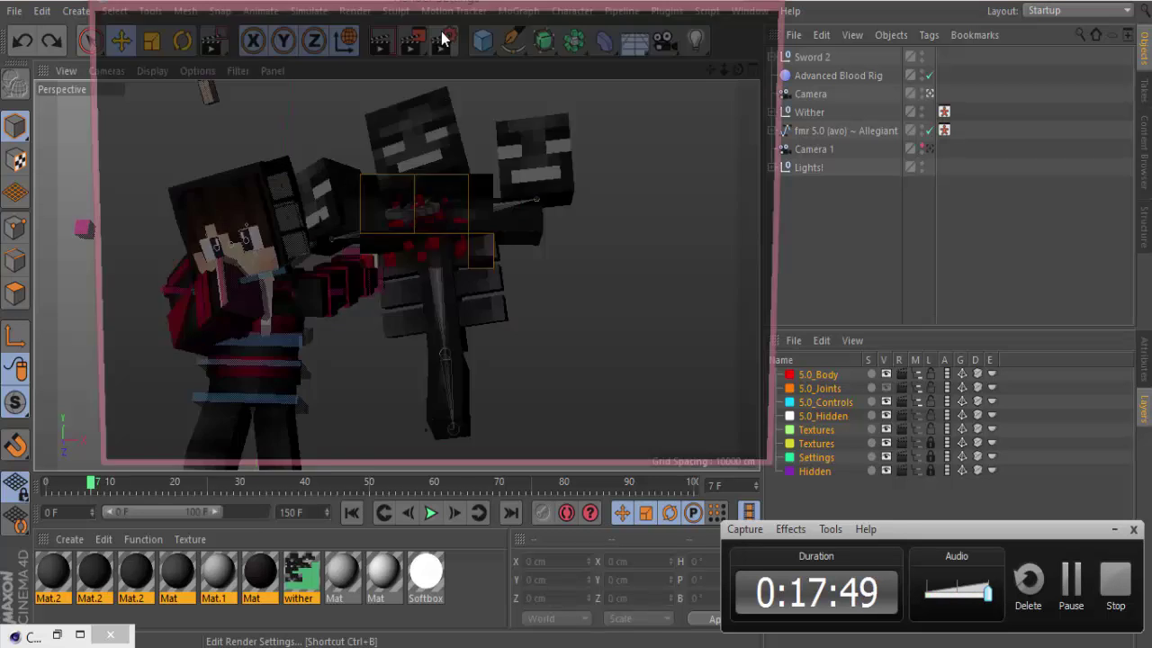
left_click(771, 1)
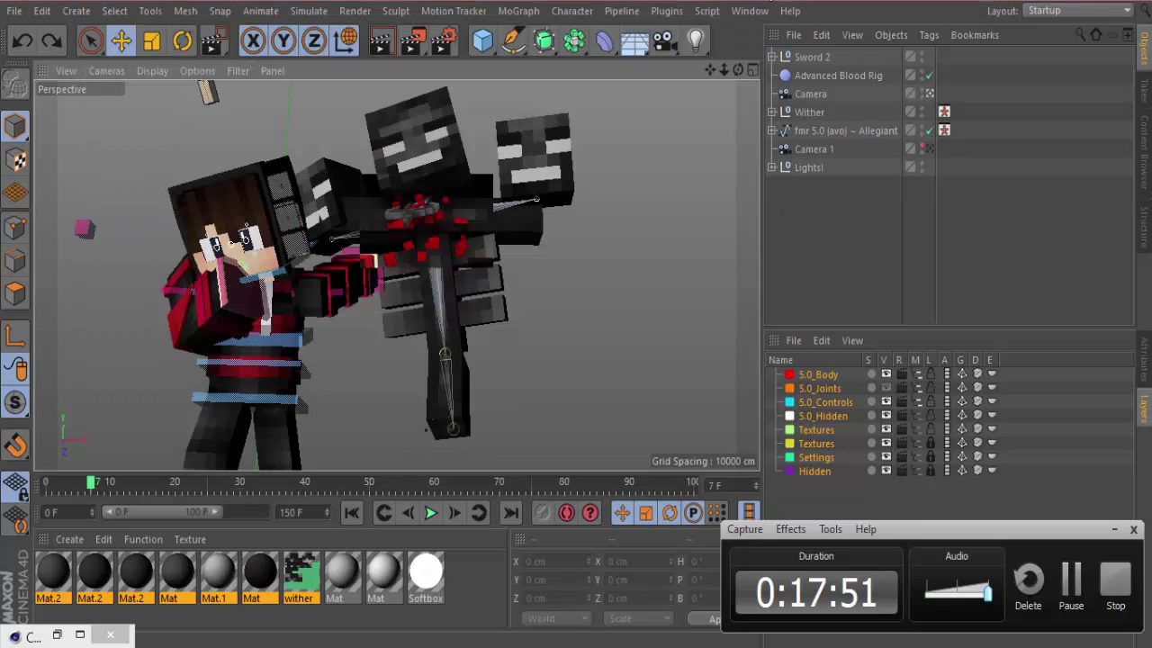
left_click(407, 36)
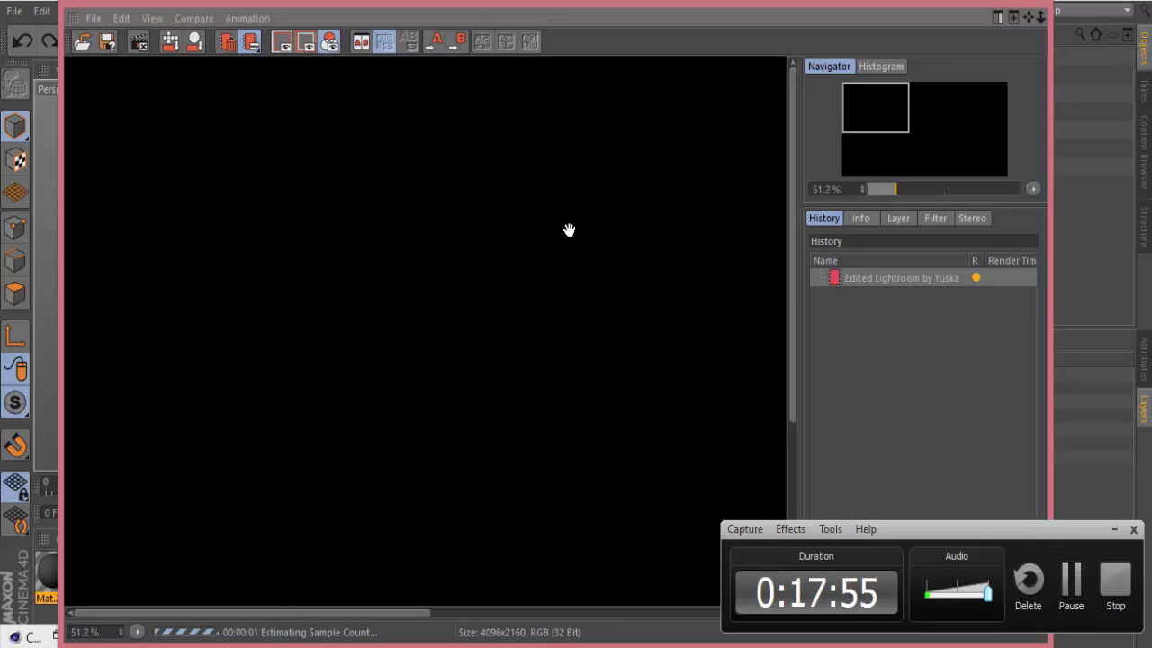
scroll(543, 206, "down", 2)
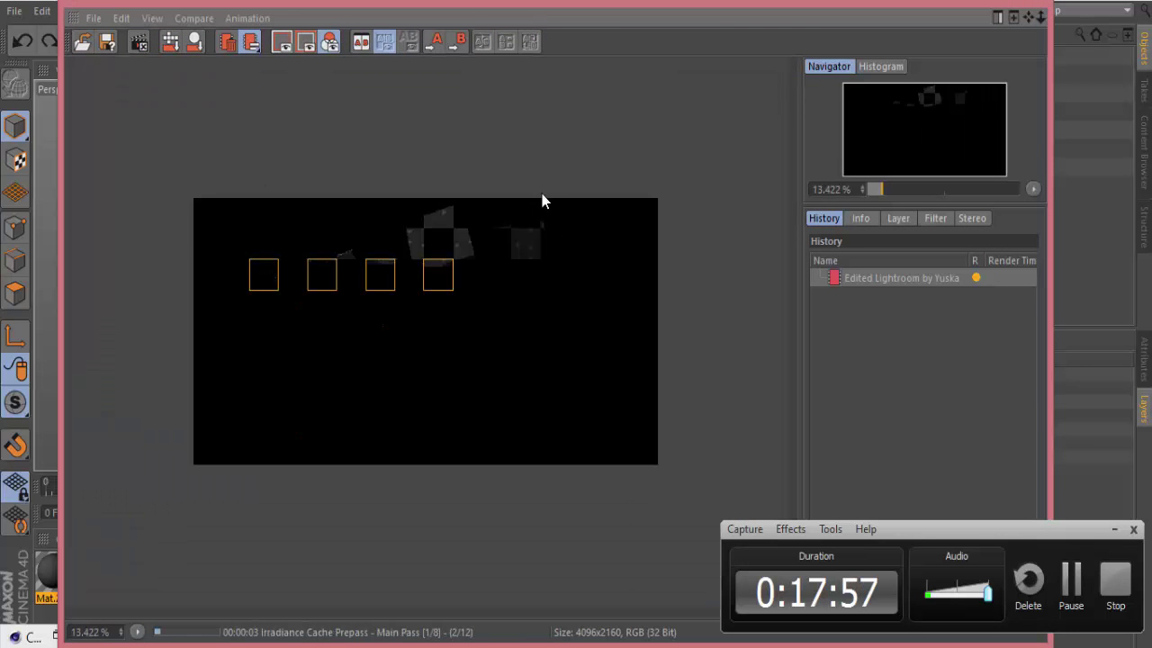